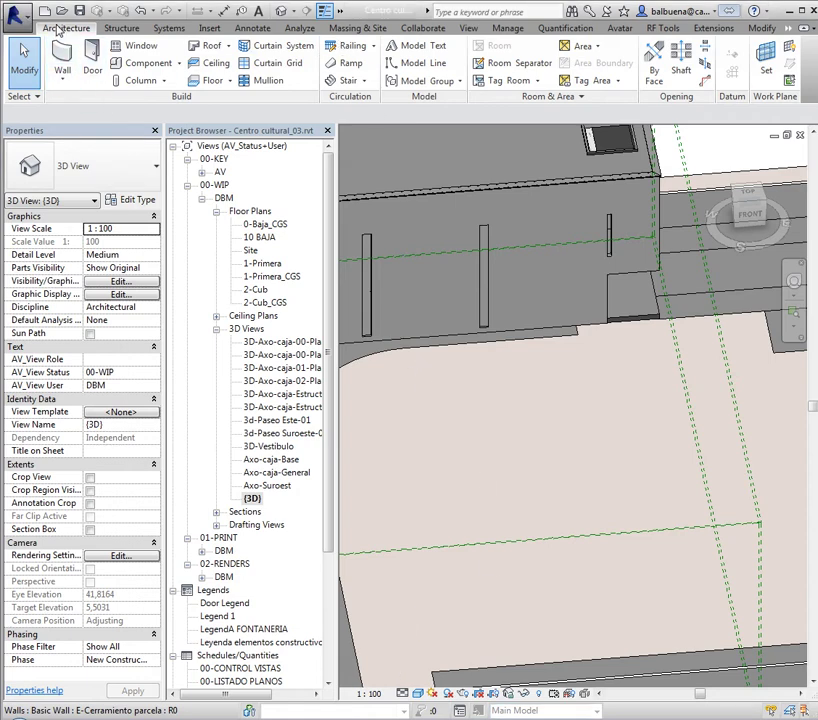
- Start an architectural wall and scroll the wall type list down to the Curtain Wall types
{"action": "left_click", "coordinate": [62, 84]}
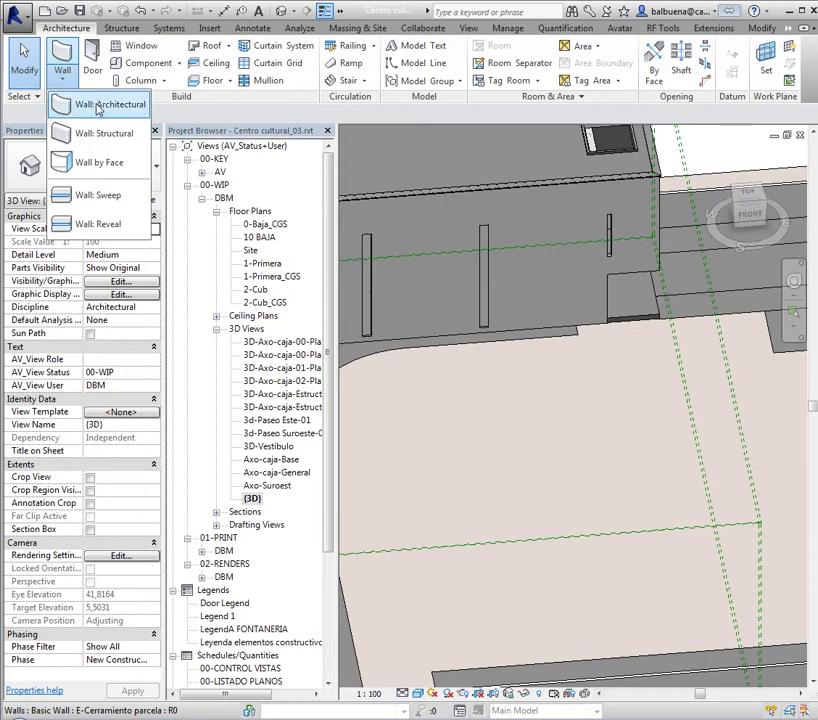
{"action": "left_click", "coordinate": [88, 104]}
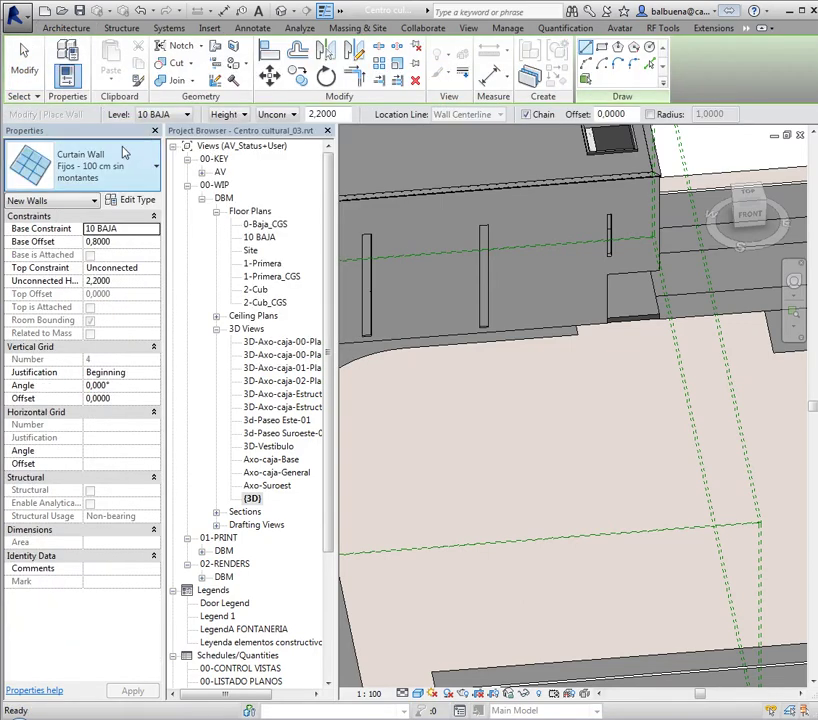
{"action": "left_click", "coordinate": [100, 165]}
{"action": "scroll", "coordinate": [183, 274], "scroll_direction": "up", "scroll_amount": 5}
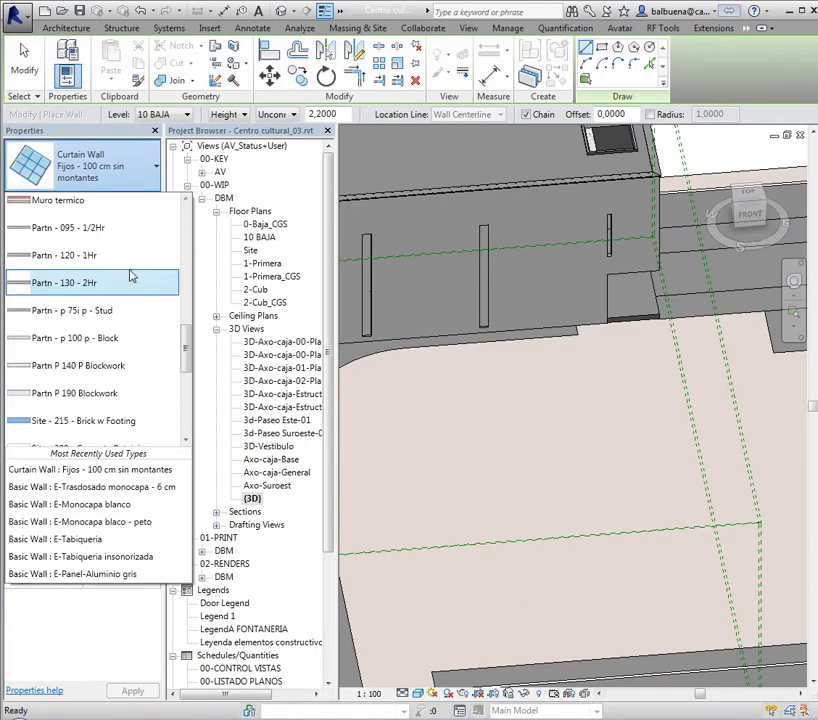
{"action": "scroll", "coordinate": [183, 338], "scroll_direction": "up", "scroll_amount": 5}
{"action": "scroll", "coordinate": [183, 290], "scroll_direction": "down", "scroll_amount": 2}
{"action": "left_click_drag", "start_coordinate": [183, 290], "coordinate": [183, 400]}
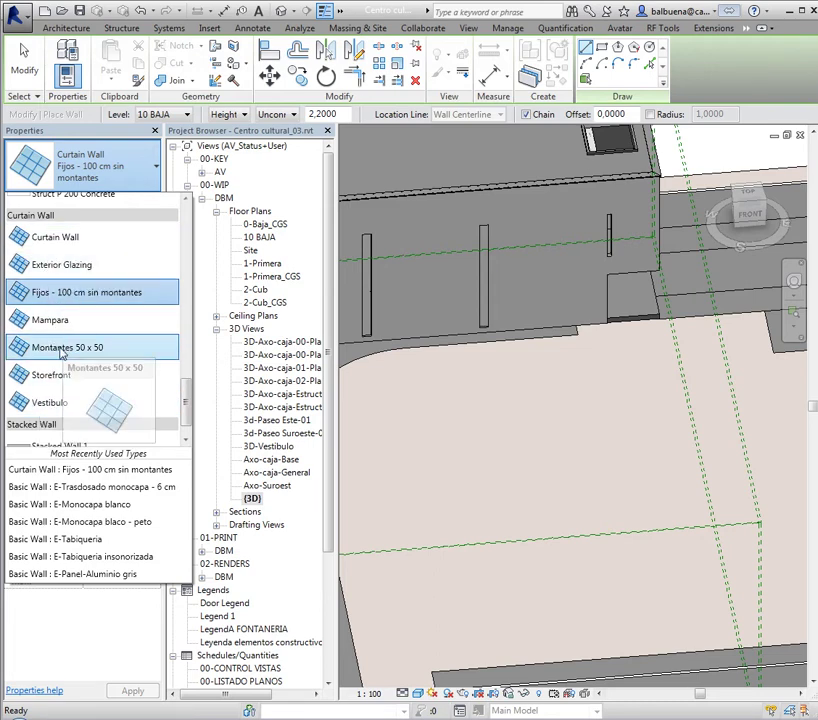
- With the Montantes 50 x 50 type, draw a short straight curtain wall and a rectangular enclosure
{"action": "left_click", "coordinate": [62, 347]}
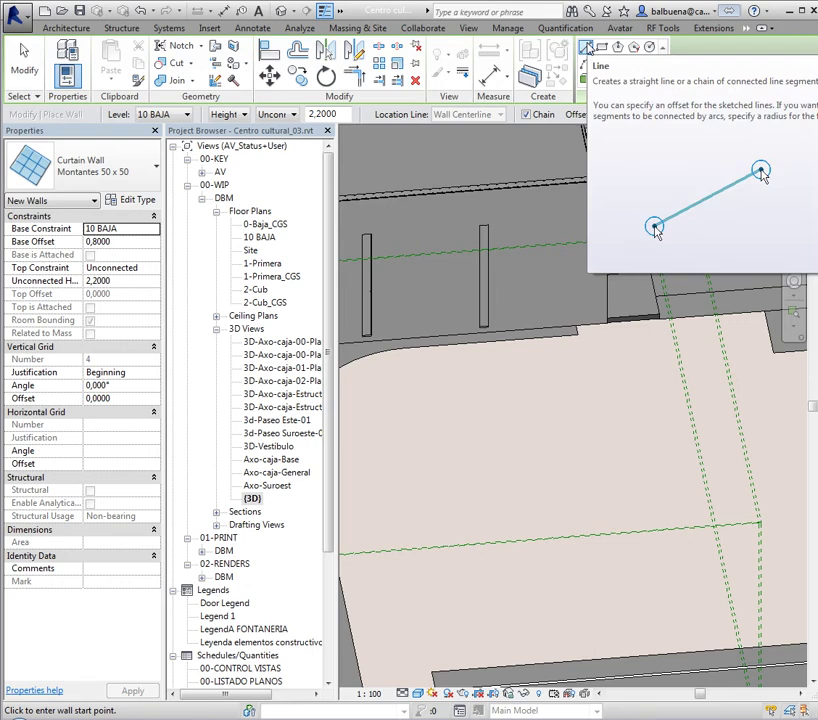
{"action": "left_click", "coordinate": [396, 451]}
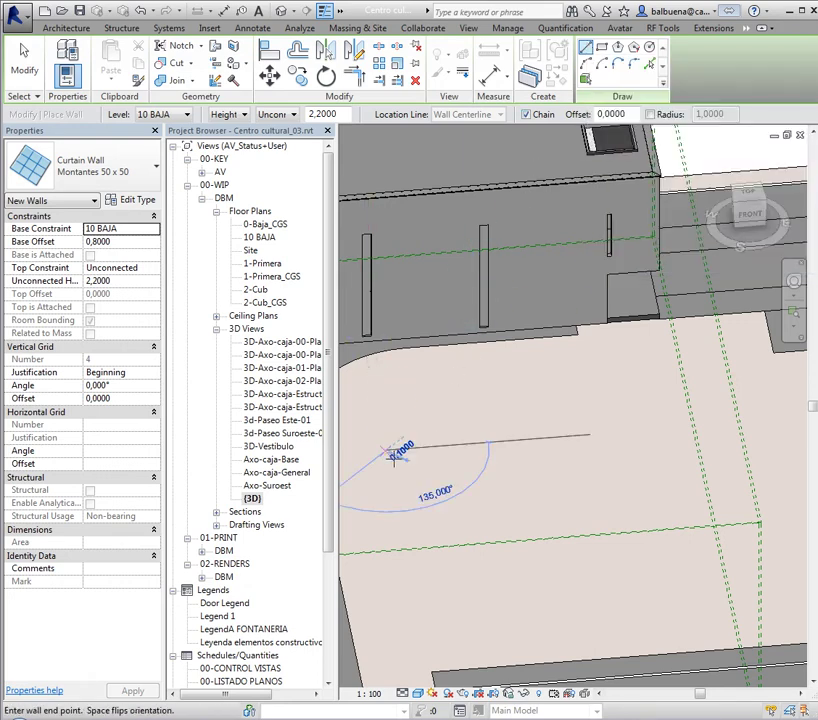
{"action": "left_click", "coordinate": [469, 449]}
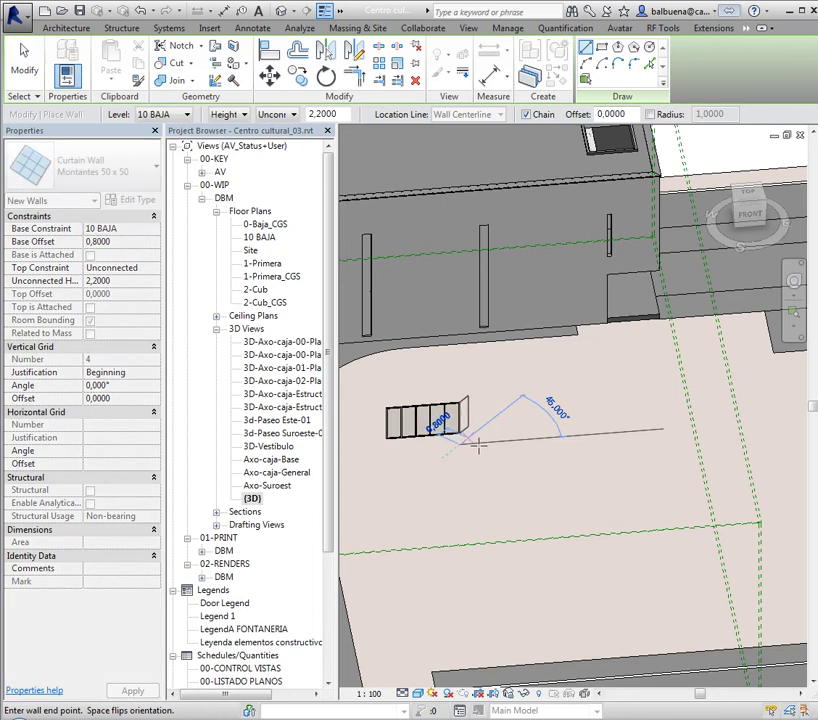
{"action": "key", "text": "Escape"}
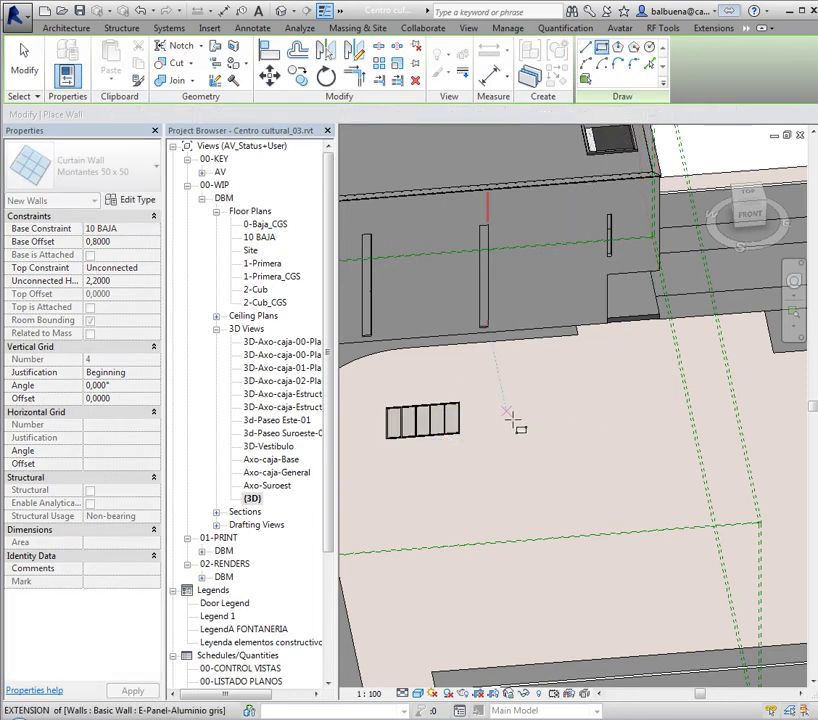
{"action": "left_click", "coordinate": [509, 418]}
{"action": "left_click", "coordinate": [648, 444]}
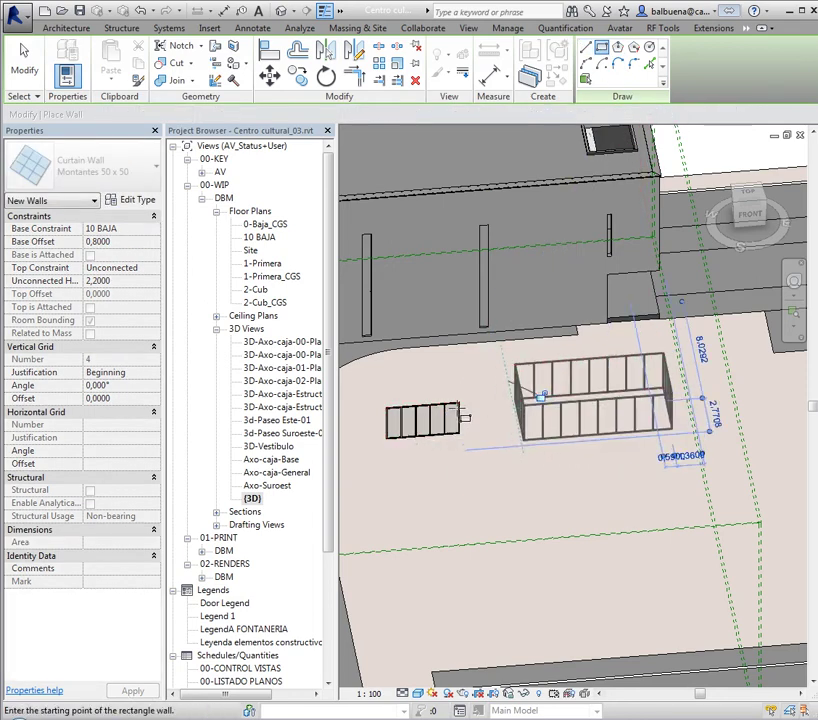
- Draw a curved arc curtain wall, exit the wall tool, and delete the stray short straight wall
{"action": "middle_click_drag", "start_coordinate": [541, 397], "coordinate": [425, 499], "text": "shift"}
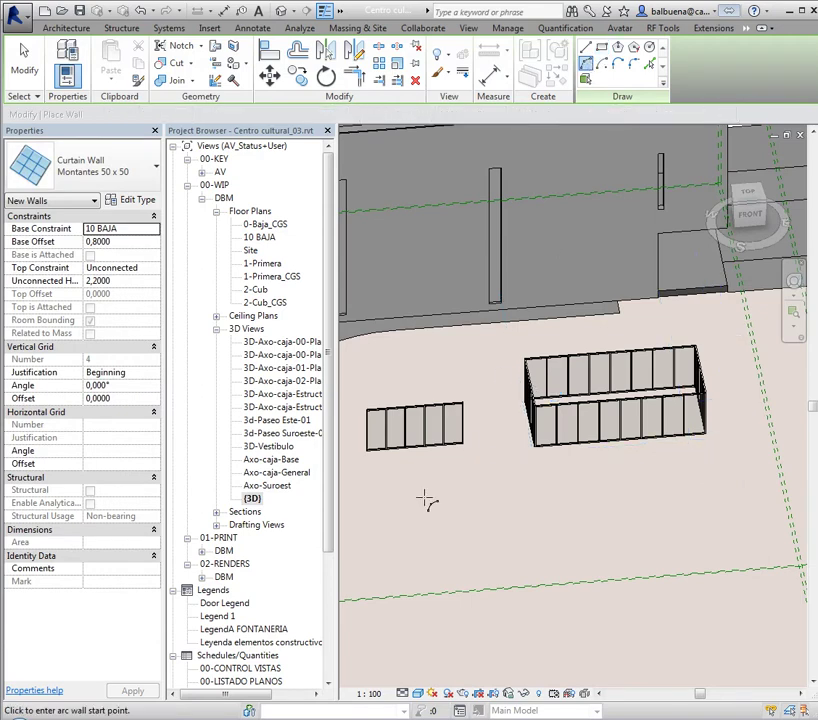
{"action": "left_click", "coordinate": [460, 440]}
{"action": "left_click", "coordinate": [571, 494]}
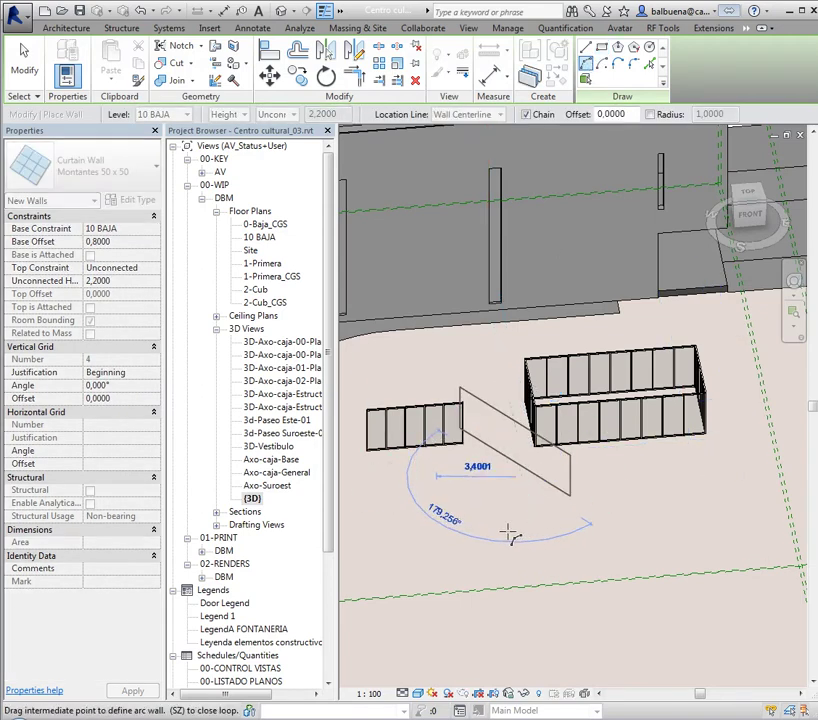
{"action": "left_click", "coordinate": [510, 535]}
{"action": "key", "text": "Escape"}
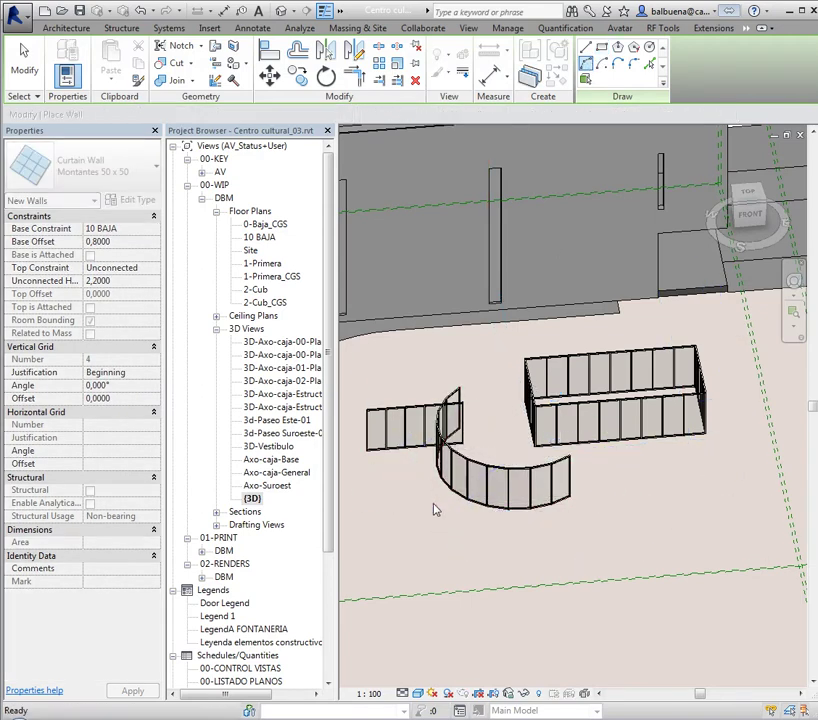
{"action": "key", "text": "Escape"}
{"action": "mouse_move", "coordinate": [435, 559]}
{"action": "middle_mouse_down", "text": "shift"}
{"action": "mouse_move", "coordinate": [463, 476]}
{"action": "mouse_move", "coordinate": [440, 448]}
{"action": "middle_mouse_up", "text": "shift"}
{"action": "left_click", "coordinate": [431, 435]}
{"action": "key", "text": "Delete"}
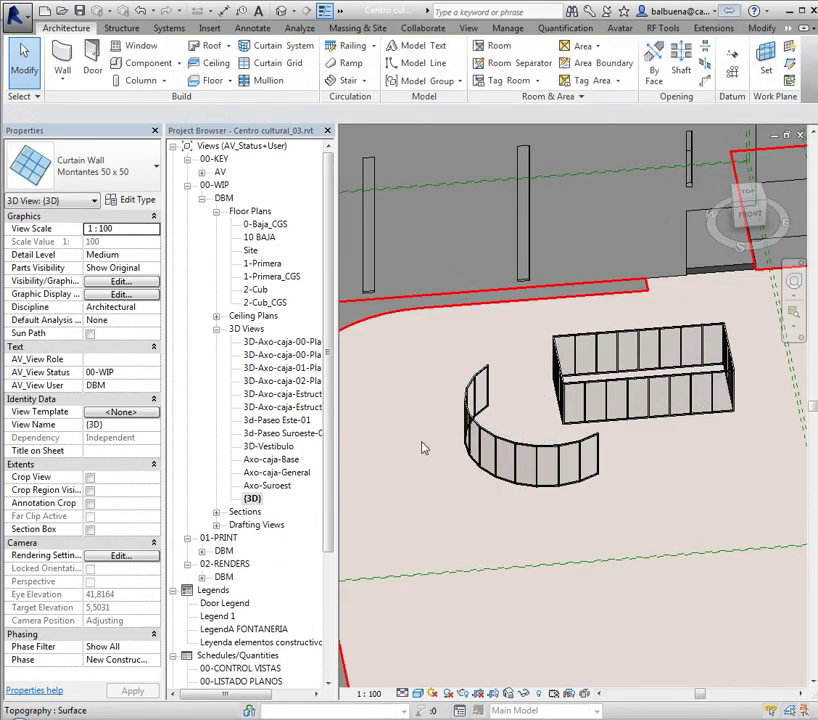
- Set the curved wall's Top Constraint to Up to level: 1-Primera and Base Offset to 0
{"action": "mouse_move", "coordinate": [398, 482]}
{"action": "middle_mouse_down", "text": "shift"}
{"action": "mouse_move", "coordinate": [495, 513]}
{"action": "mouse_move", "coordinate": [433, 440]}
{"action": "mouse_move", "coordinate": [389, 424]}
{"action": "mouse_move", "coordinate": [398, 444]}
{"action": "mouse_move", "coordinate": [461, 453]}
{"action": "middle_mouse_up", "text": "shift"}
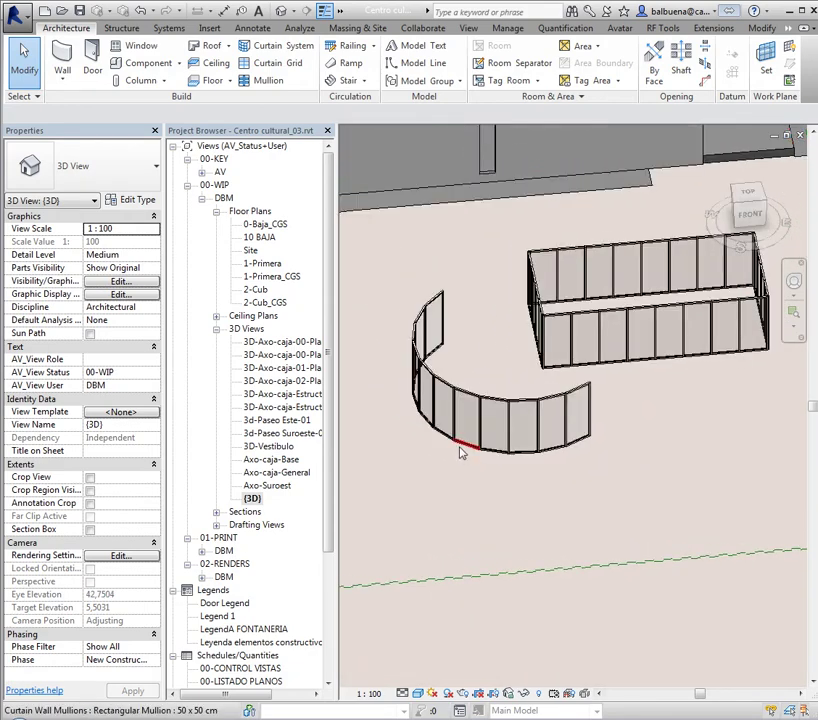
{"action": "left_click", "coordinate": [460, 390]}
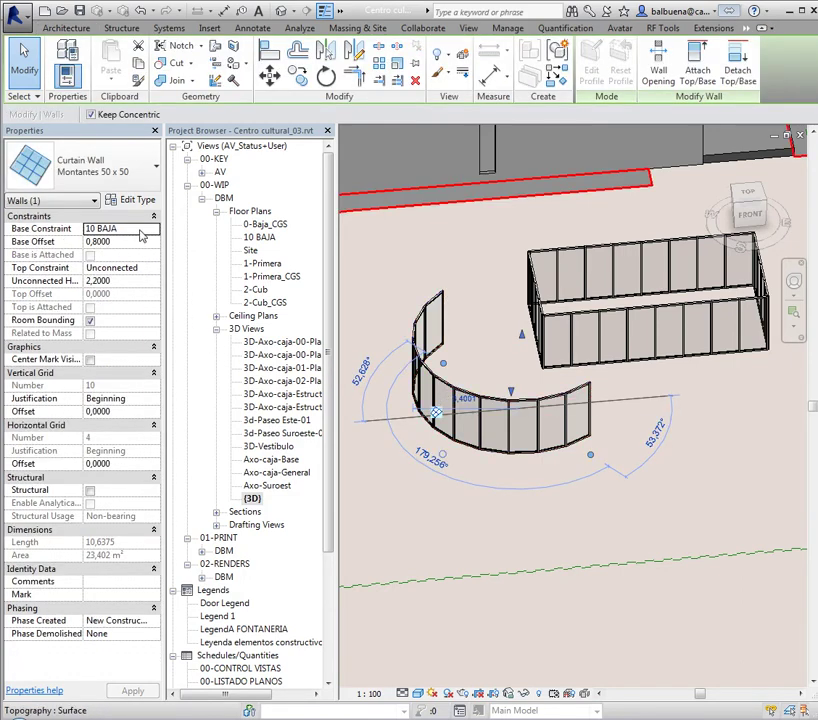
{"action": "left_click", "coordinate": [150, 268]}
{"action": "left_click", "coordinate": [155, 269]}
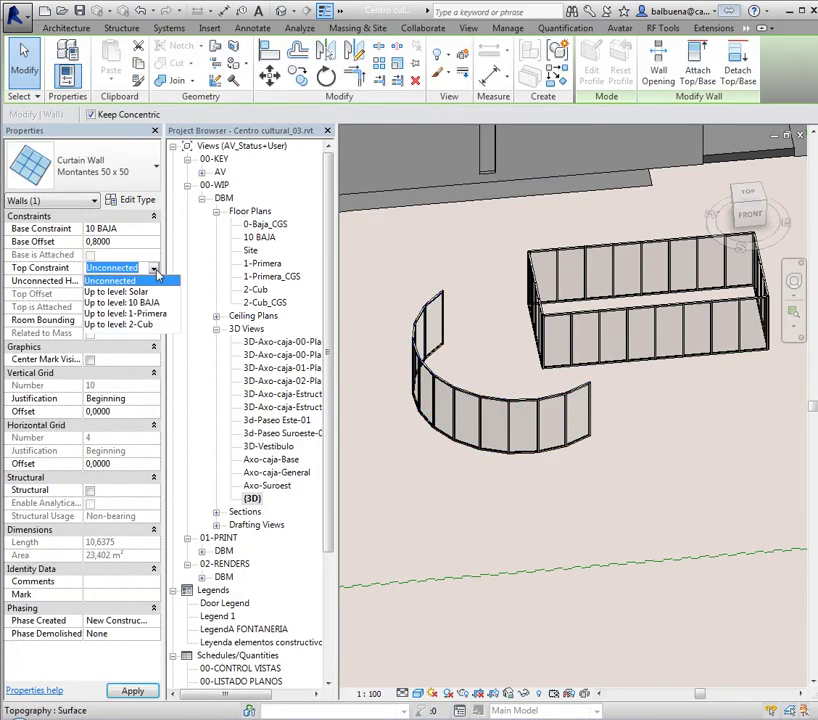
{"action": "left_click", "coordinate": [141, 313]}
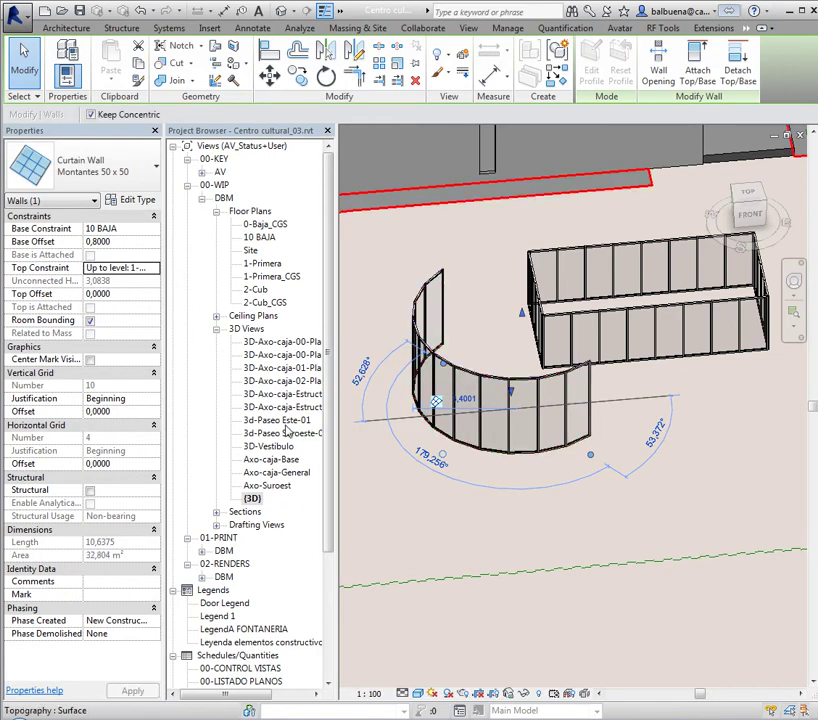
{"action": "left_click", "coordinate": [122, 241]}
{"action": "type", "text": "0"}
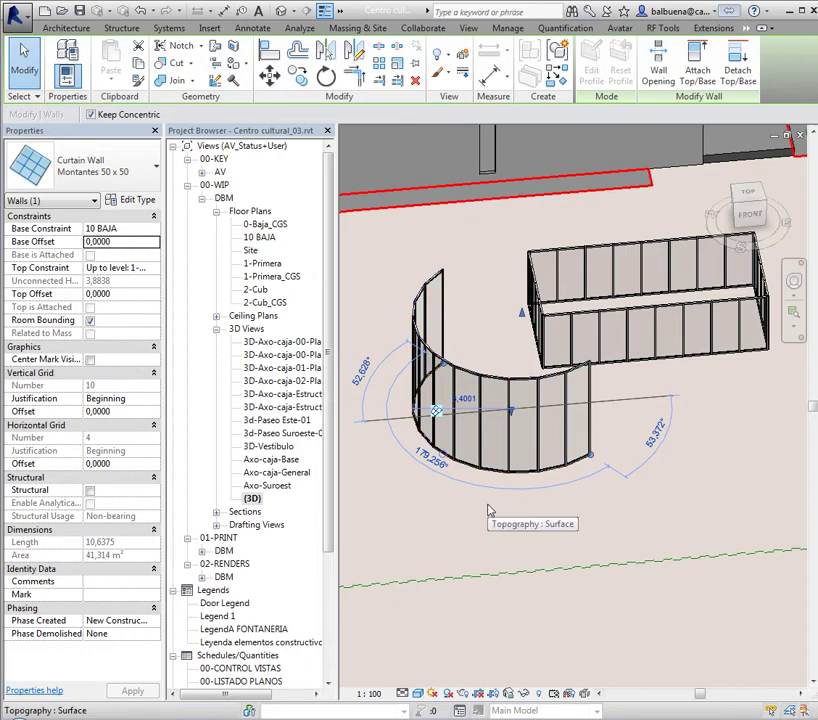
{"action": "key", "text": "Escape"}
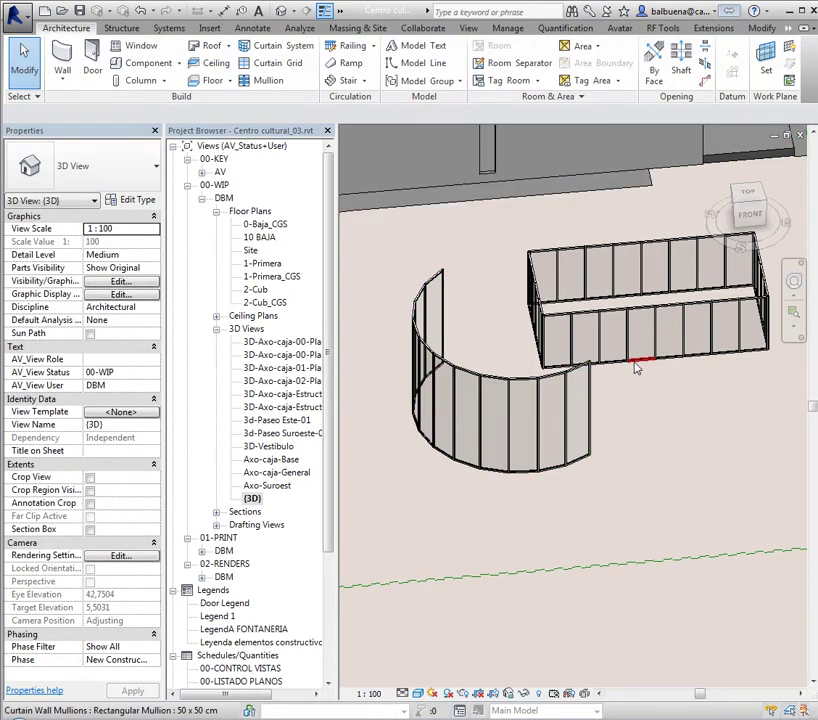
- Delete the two straight curtain walls of the rectangle
{"action": "key", "text": "Tab"}
{"action": "left_click", "coordinate": [639, 371]}
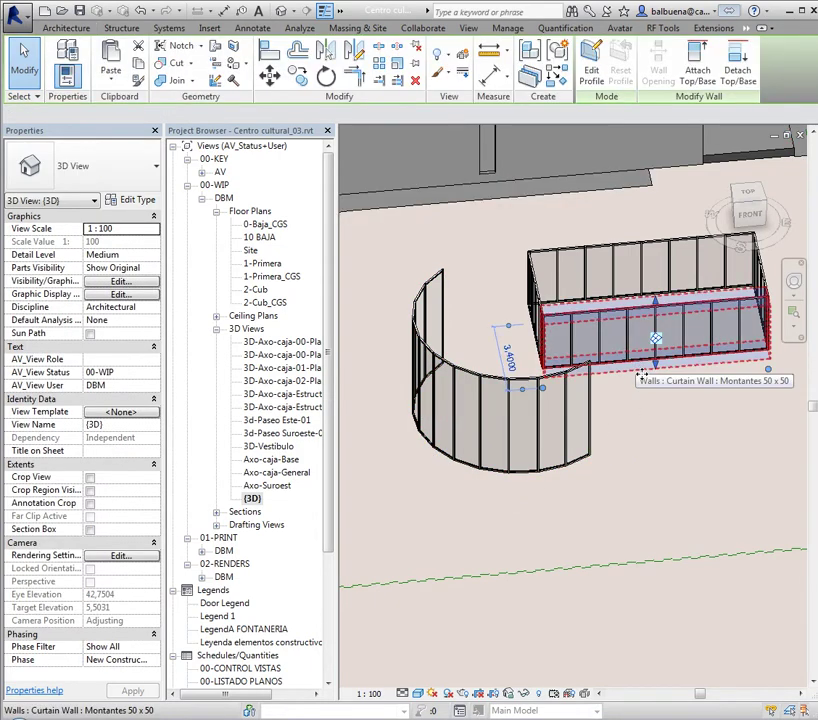
{"action": "key", "text": "Delete"}
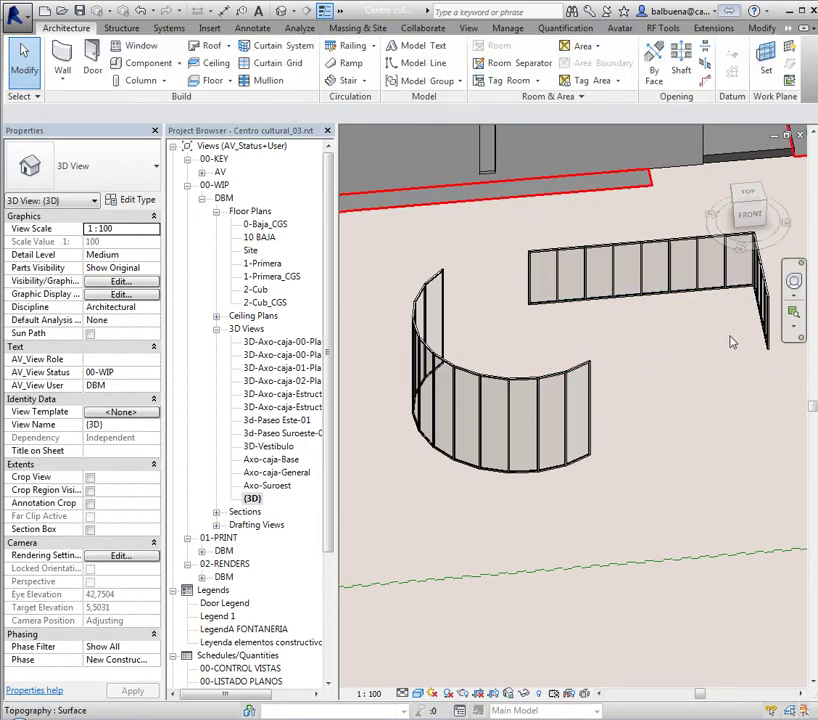
{"action": "left_click", "coordinate": [565, 316]}
{"action": "key", "text": "Delete"}
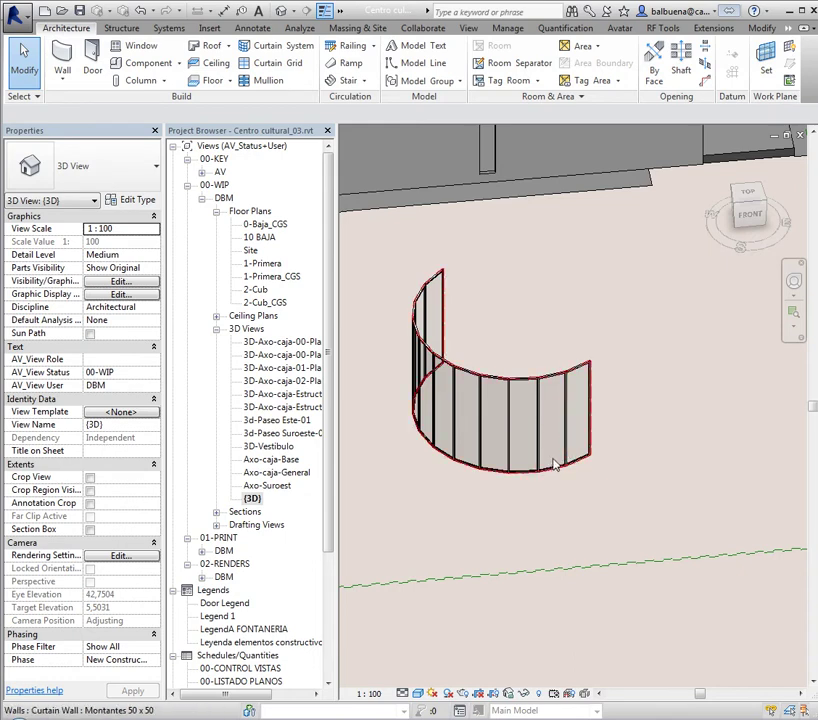
- Zoom in and select the curved wall's mullions, a panel and a grid line in turn
{"action": "scroll", "coordinate": [530, 449], "scroll_direction": "up", "scroll_amount": 3}
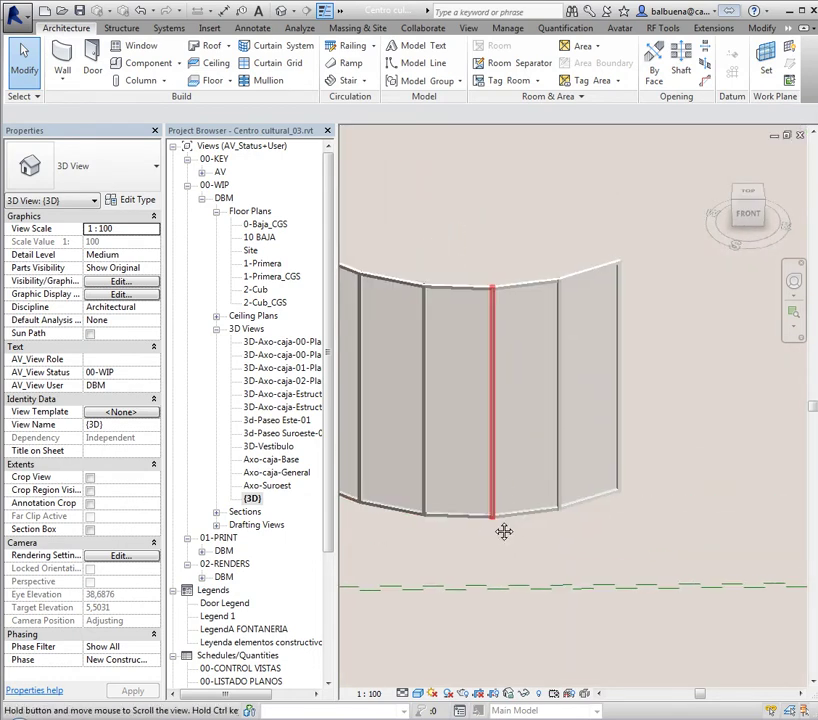
{"action": "middle_click_drag", "start_coordinate": [553, 581], "coordinate": [532, 538]}
{"action": "left_click", "coordinate": [547, 360]}
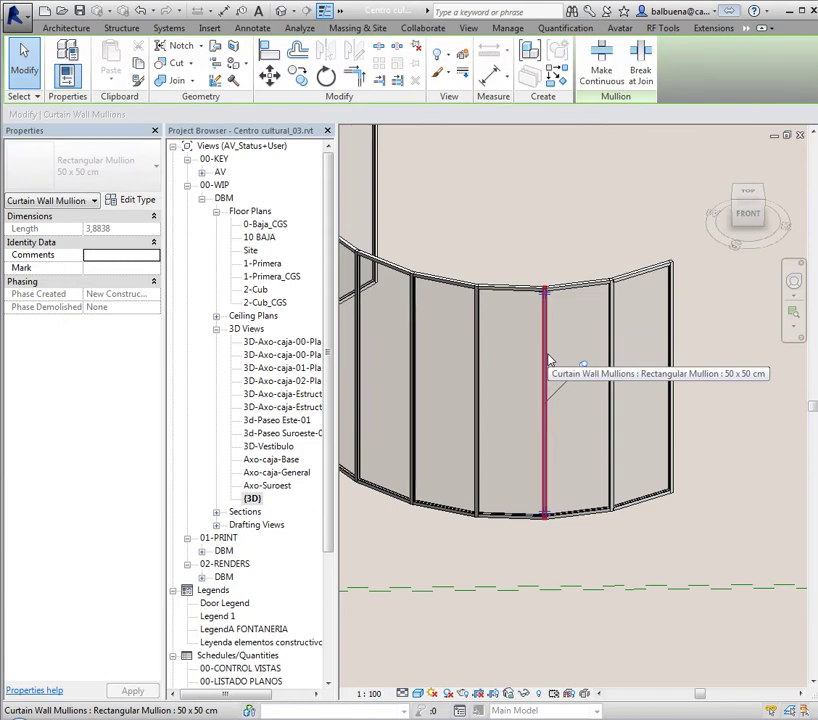
{"action": "left_click", "coordinate": [579, 290]}
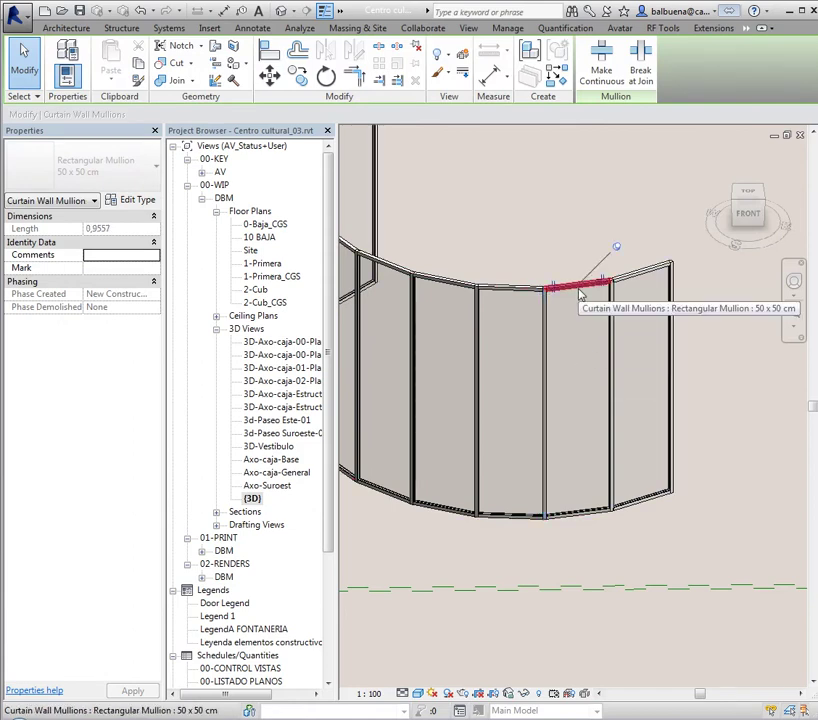
{"action": "left_click", "coordinate": [567, 307]}
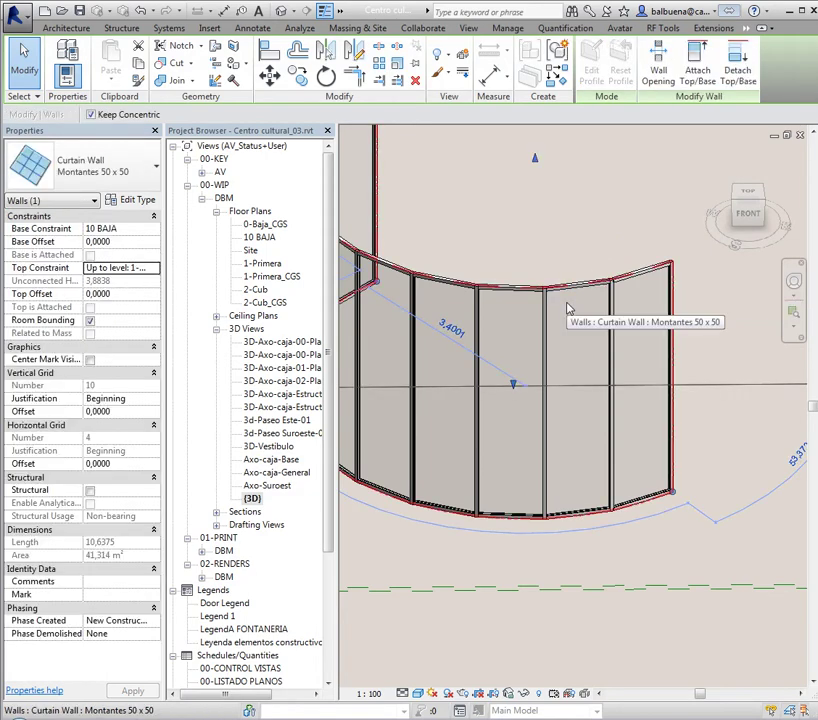
{"action": "key", "text": "Tab"}
{"action": "left_click", "coordinate": [567, 307]}
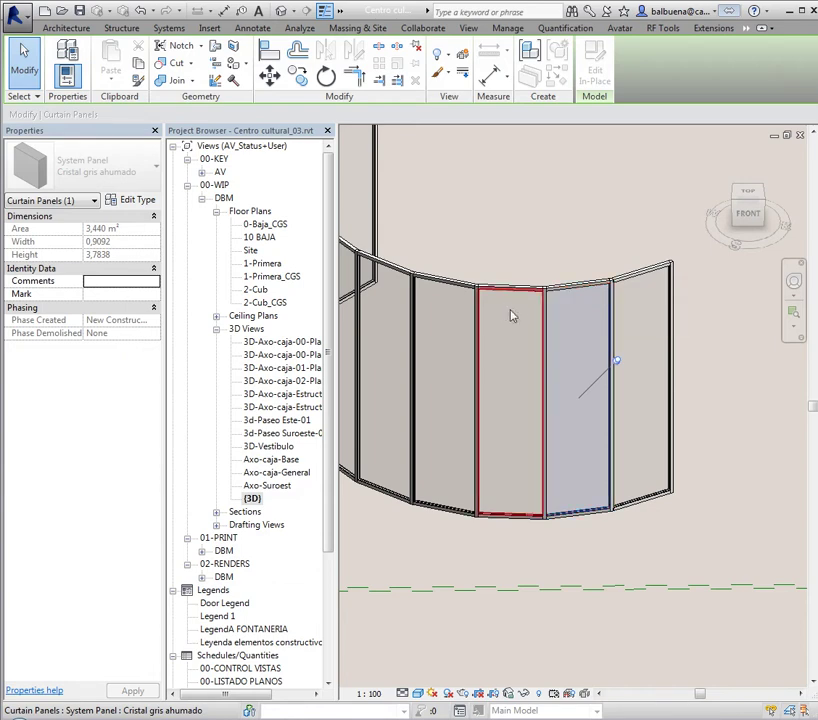
{"action": "key", "text": "Tab"}
{"action": "left_click", "coordinate": [548, 316]}
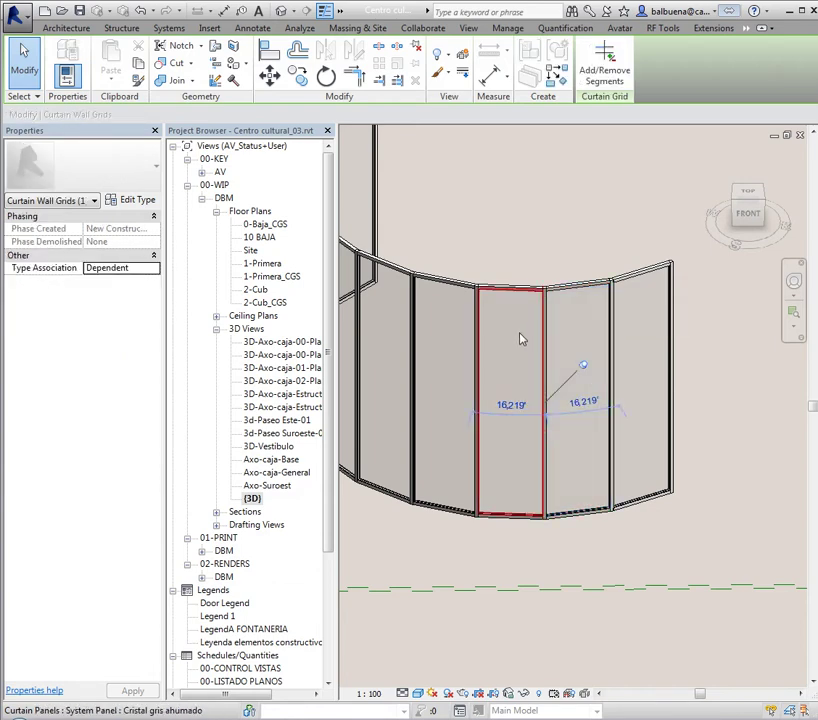
{"action": "key", "text": "Escape"}
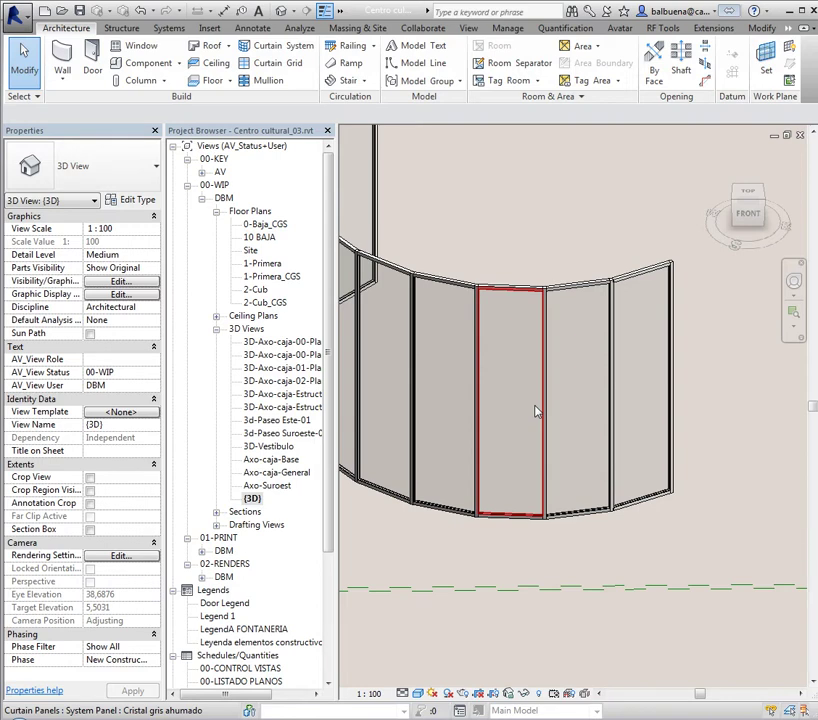
{"action": "mouse_move", "coordinate": [537, 411]}
{"action": "middle_mouse_down", "text": "shift"}
{"action": "mouse_move", "coordinate": [559, 358]}
{"action": "mouse_move", "coordinate": [564, 414]}
{"action": "mouse_move", "coordinate": [520, 442]}
{"action": "middle_mouse_up", "text": "shift"}
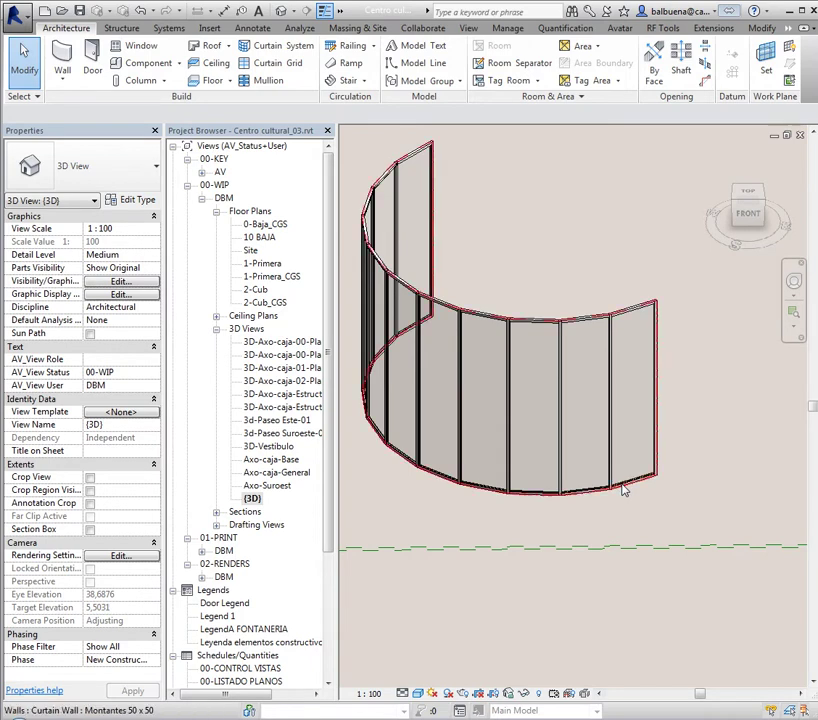
- Open the curved wall's Type Properties and set its Function to Exterior
{"action": "left_click", "coordinate": [571, 486]}
{"action": "middle_click_drag", "start_coordinate": [487, 581], "coordinate": [542, 581]}
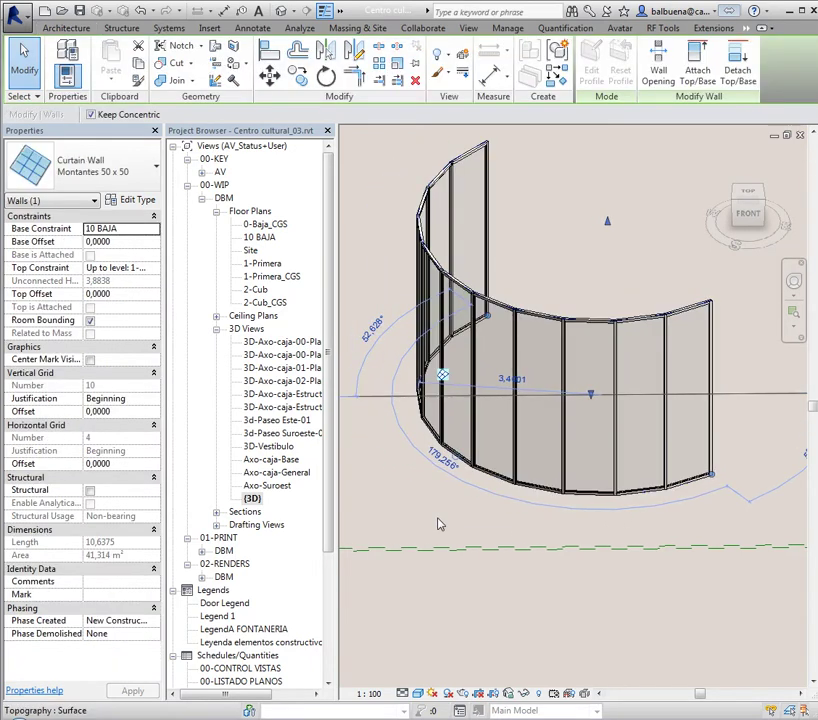
{"action": "left_click", "coordinate": [141, 210]}
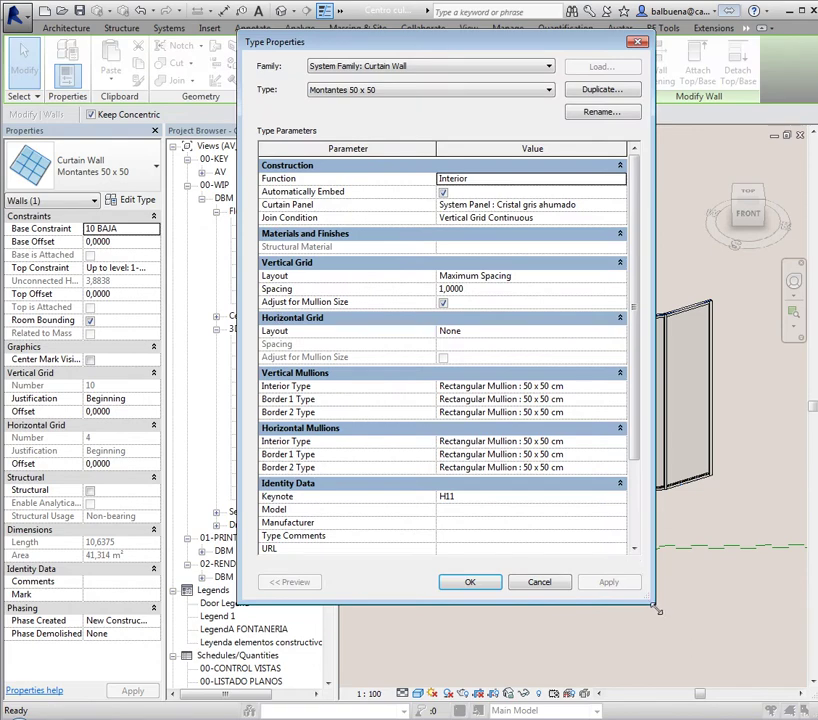
{"action": "left_click_drag", "start_coordinate": [655, 606], "coordinate": [695, 662]}
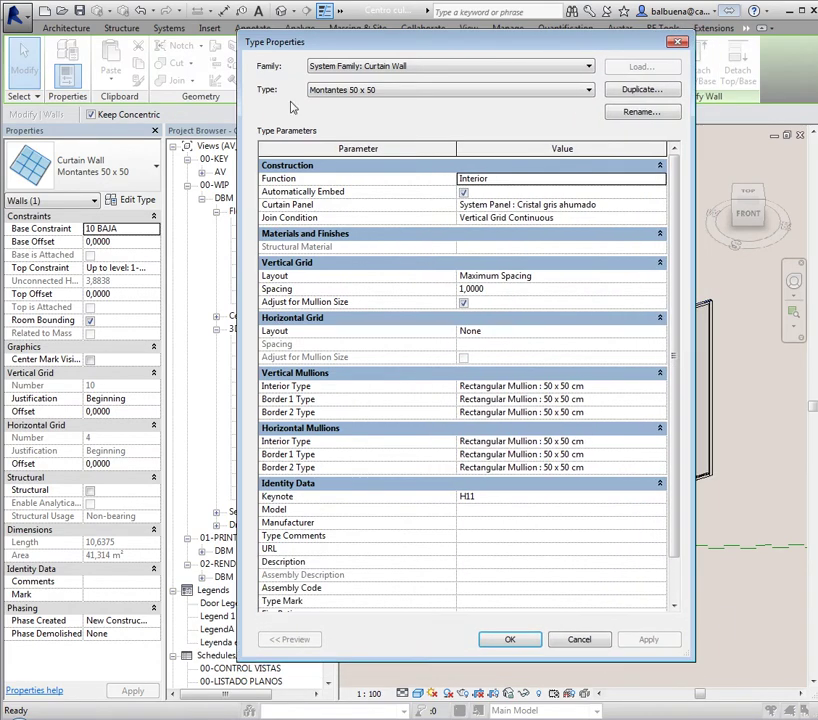
{"action": "left_click_drag", "start_coordinate": [288, 44], "coordinate": [231, 44]}
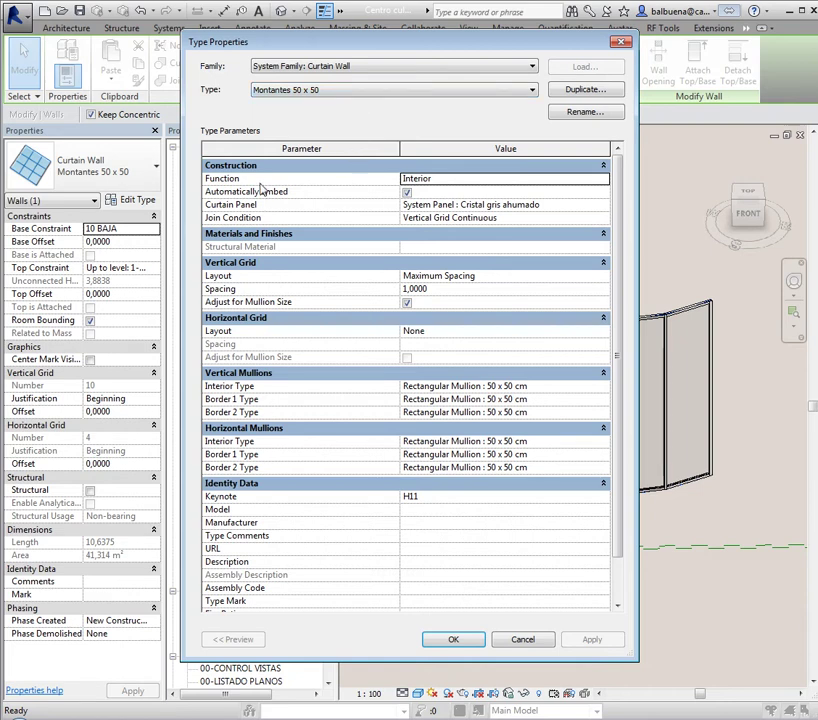
{"action": "left_click", "coordinate": [463, 180]}
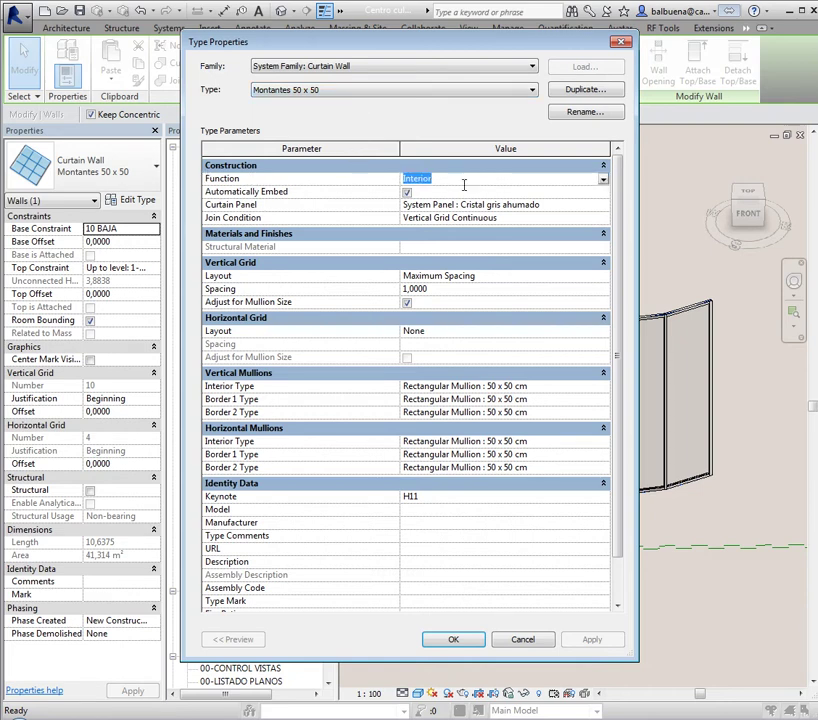
{"action": "left_click", "coordinate": [603, 180]}
{"action": "left_click", "coordinate": [602, 183]}
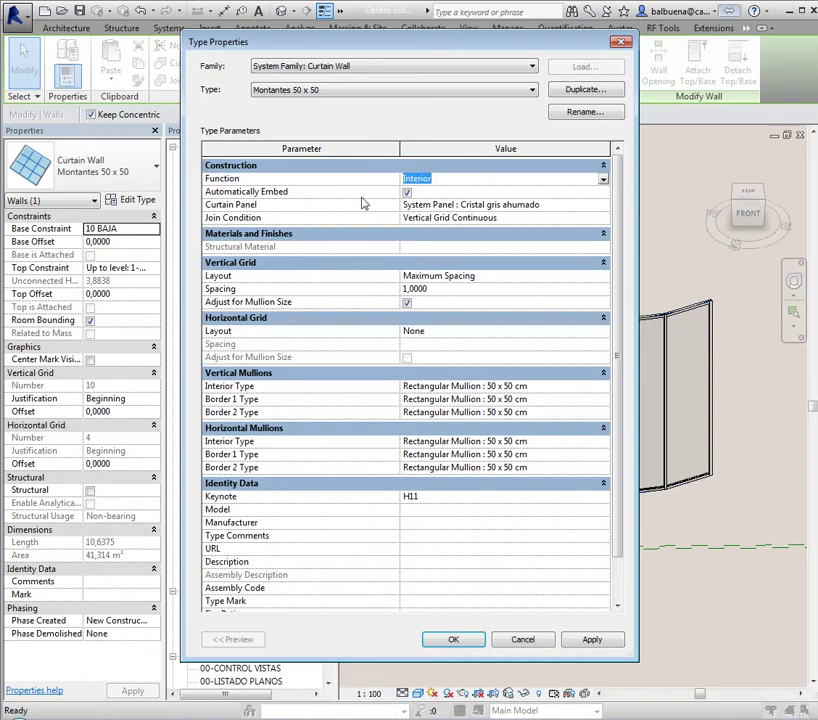
{"action": "left_click", "coordinate": [601, 179]}
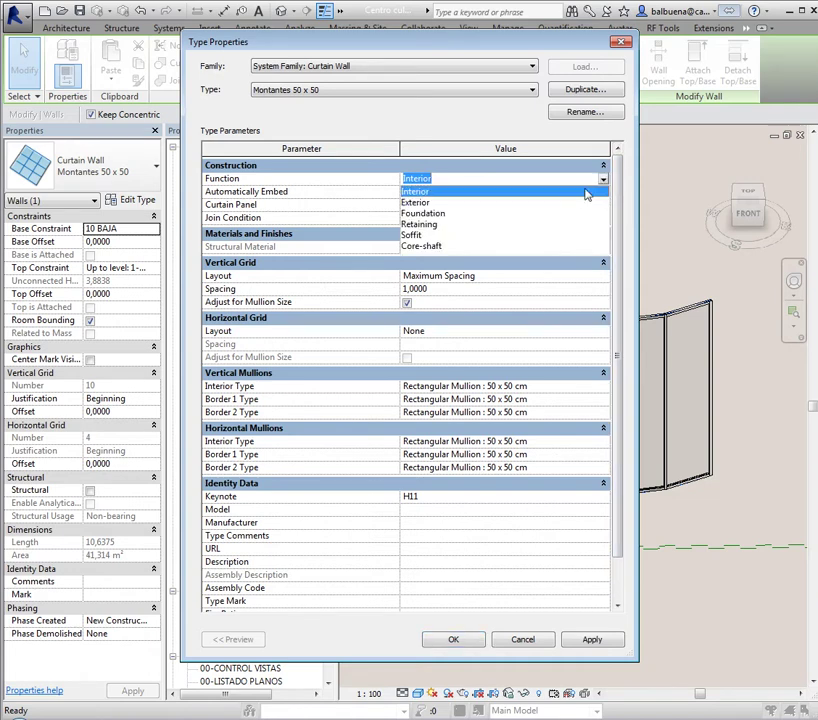
{"action": "left_click", "coordinate": [419, 204]}
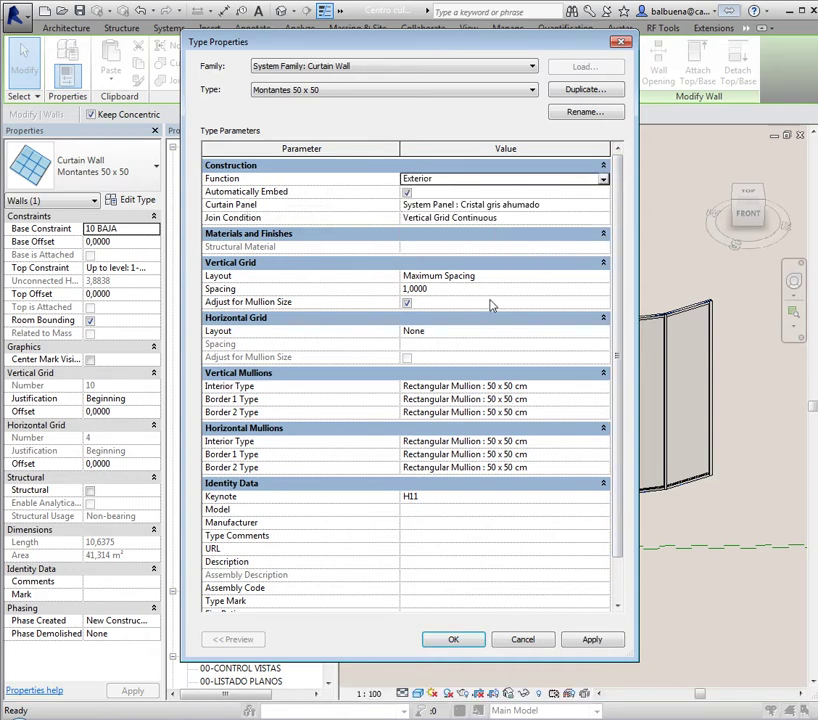
- Check the Curtain Panel type, keeping Cristal gris ahumado
{"action": "left_click", "coordinate": [560, 206]}
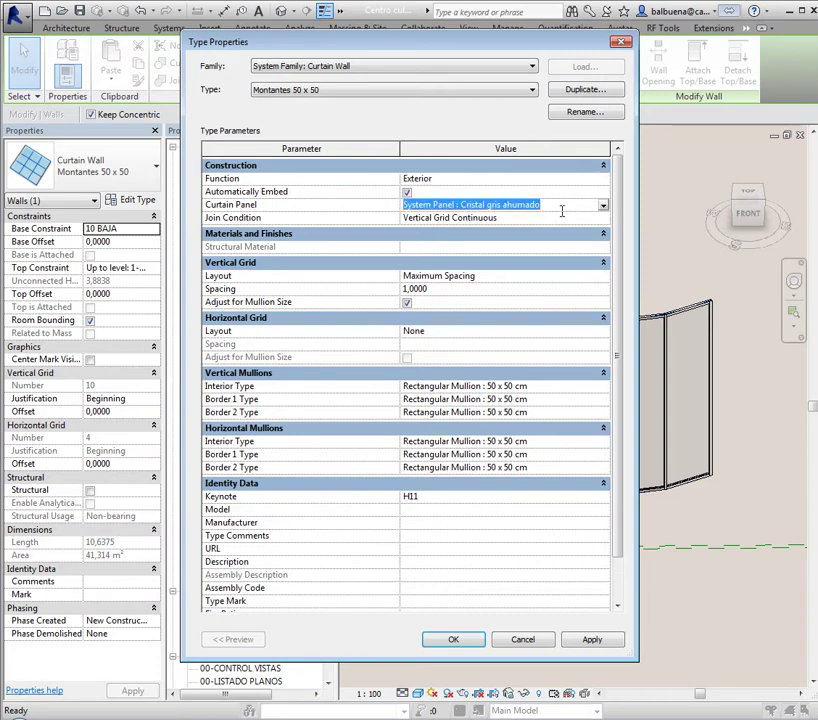
{"action": "left_click", "coordinate": [583, 210]}
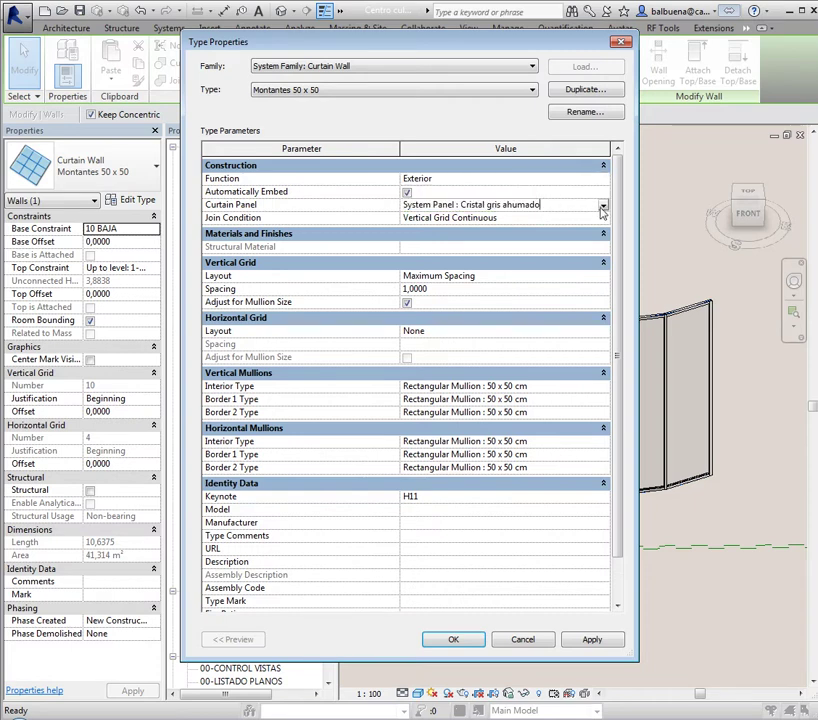
{"action": "left_click", "coordinate": [603, 206]}
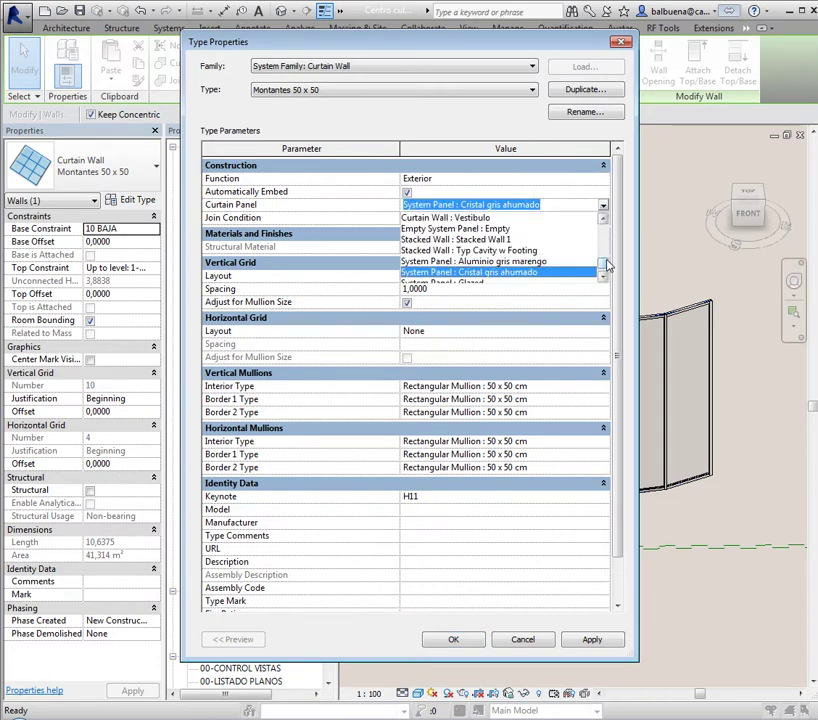
{"action": "left_click_drag", "start_coordinate": [607, 264], "coordinate": [605, 266]}
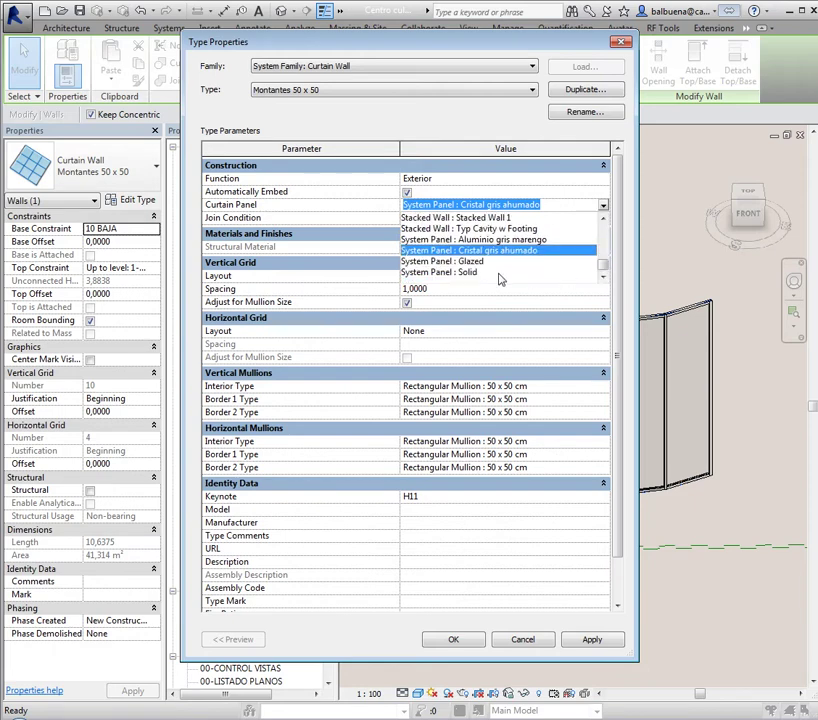
{"action": "left_click", "coordinate": [358, 206]}
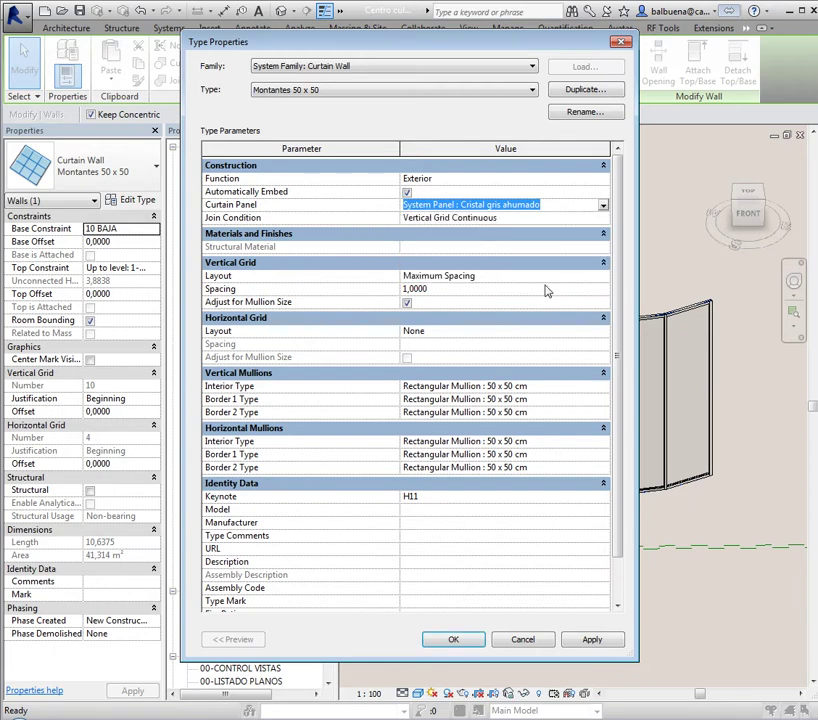
{"action": "left_click", "coordinate": [521, 218]}
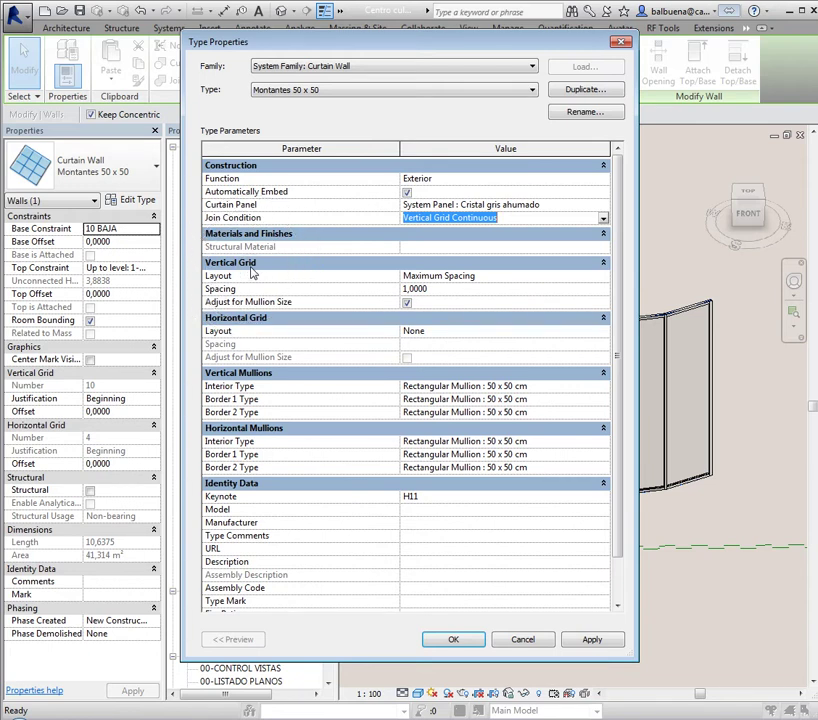
- Keep the vertical grid at Maximum Spacing 1,0000 and set the horizontal grid to Maximum Spacing 1,5000
{"action": "left_click", "coordinate": [588, 287]}
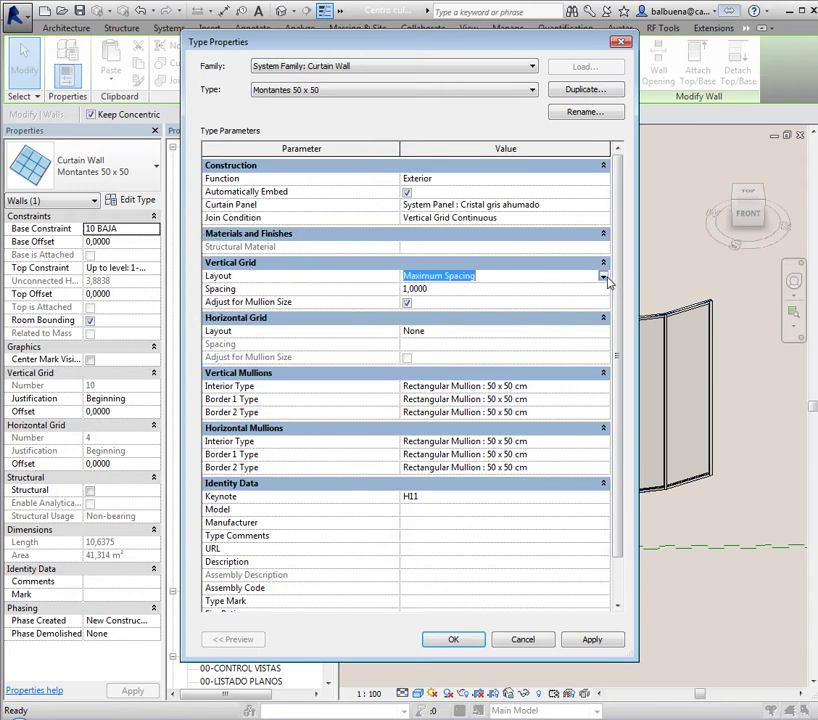
{"action": "left_click", "coordinate": [604, 276]}
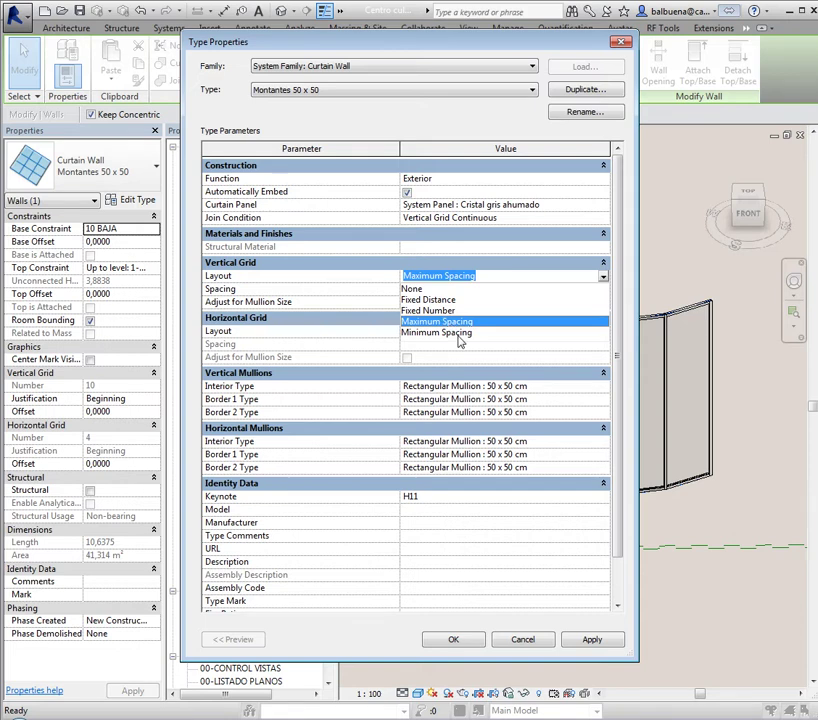
{"action": "left_click", "coordinate": [442, 323]}
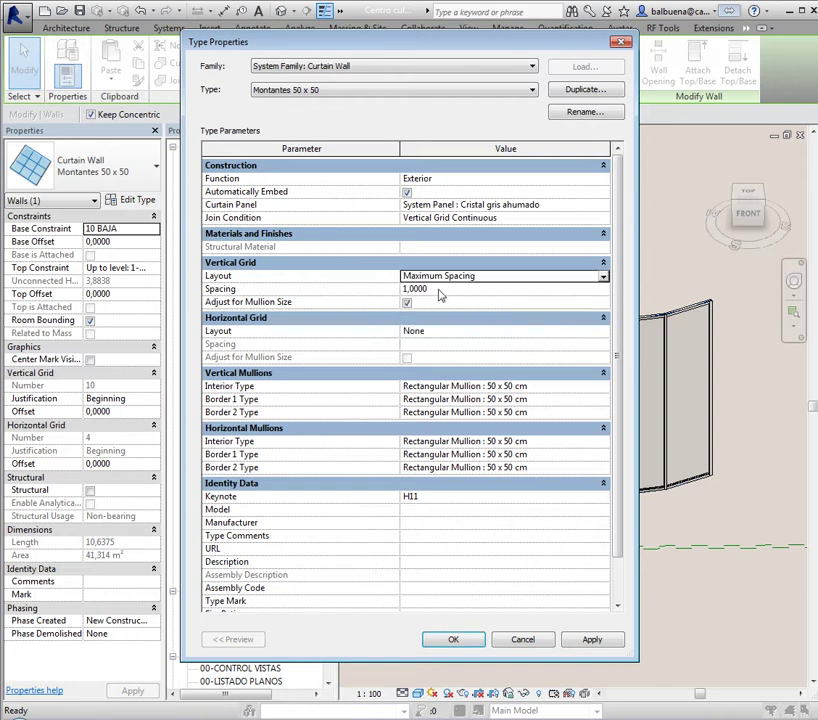
{"action": "left_click", "coordinate": [438, 290]}
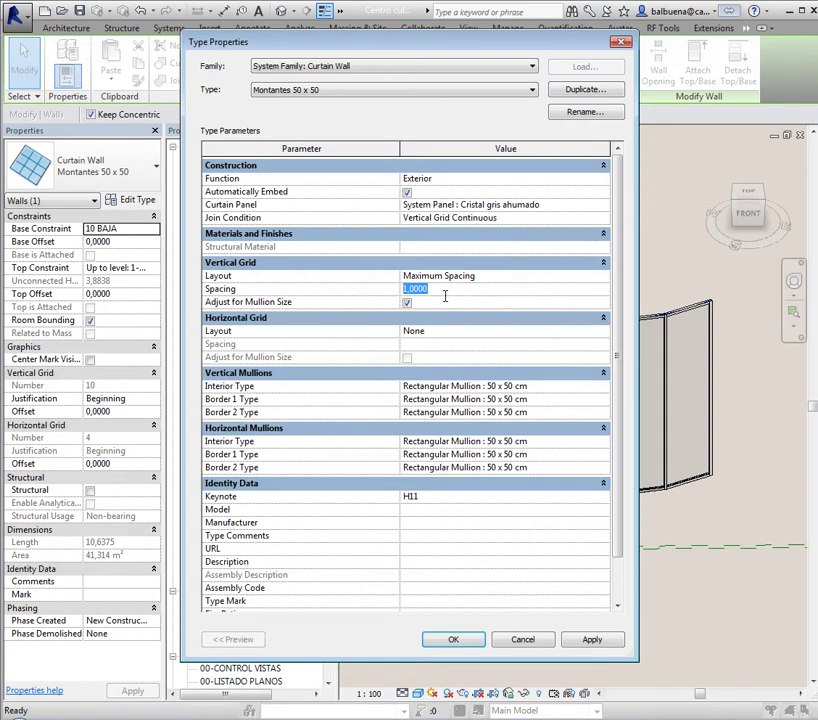
{"action": "left_click", "coordinate": [471, 335]}
{"action": "left_click", "coordinate": [602, 333]}
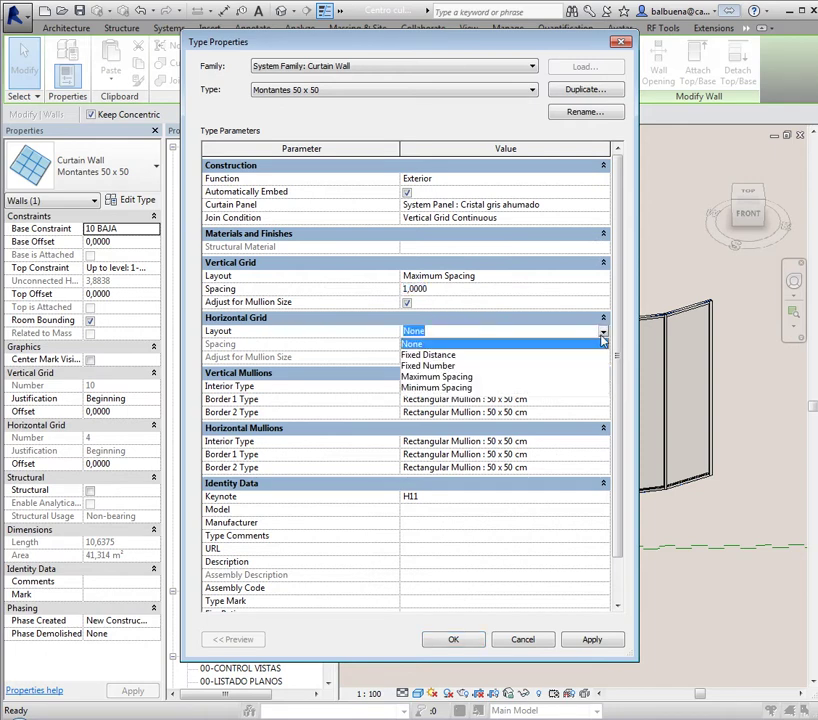
{"action": "left_click", "coordinate": [433, 377]}
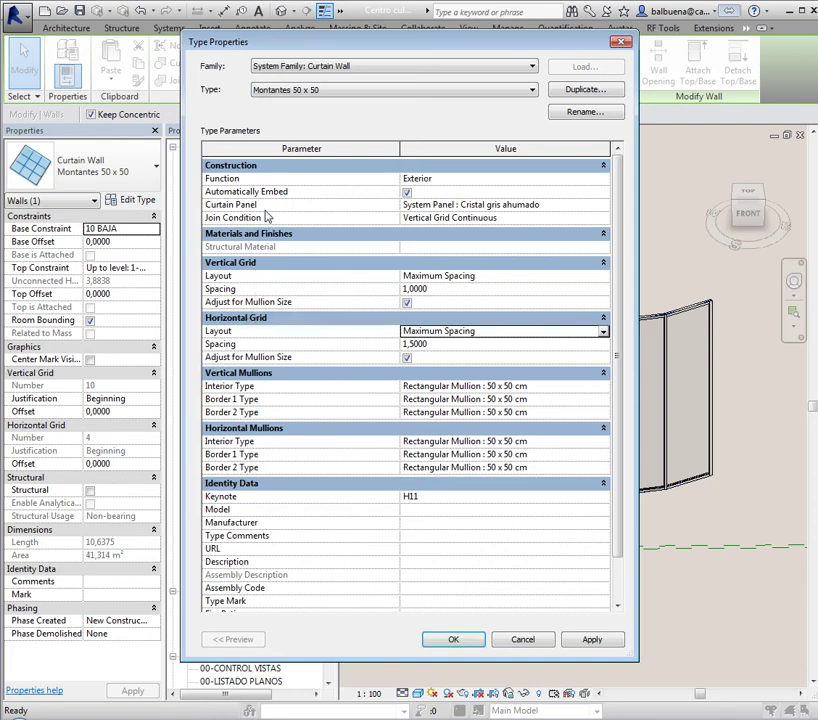
{"action": "left_click", "coordinate": [463, 206]}
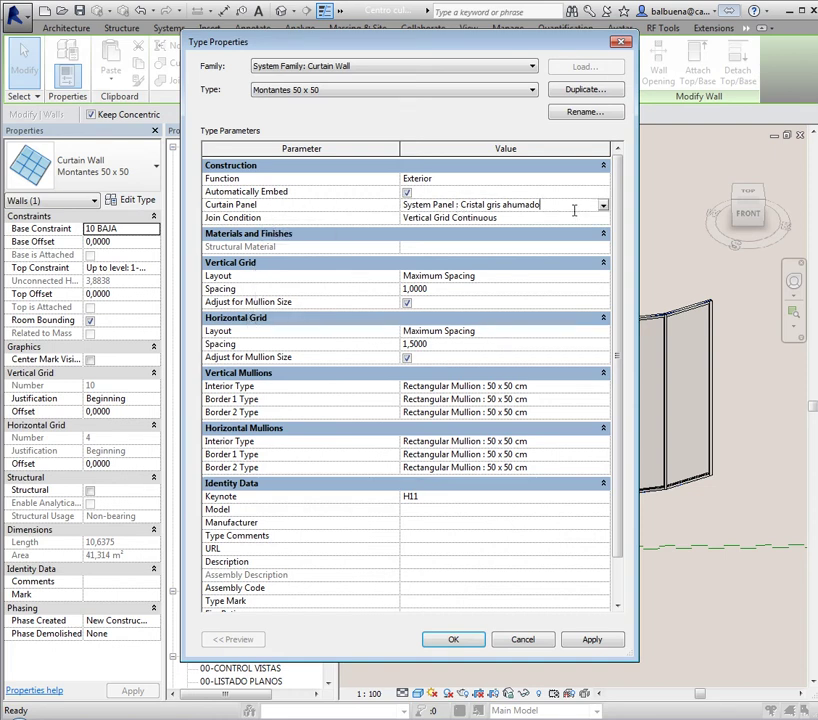
- Review the Cristal gris ahumado panel and 50 x 50 cm mullion types, then close Type Properties
{"action": "left_click_drag", "start_coordinate": [574, 206], "coordinate": [458, 204]}
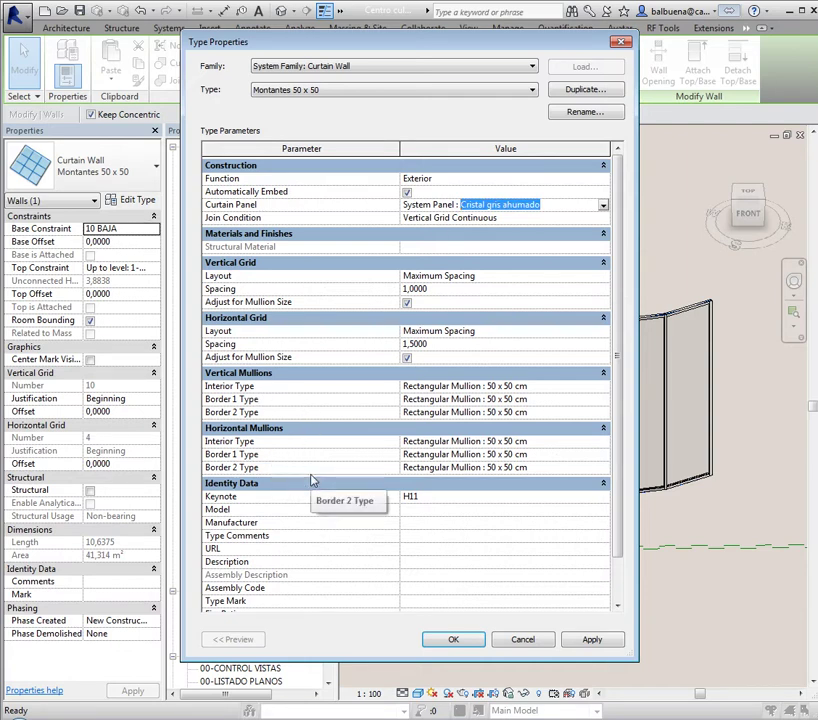
{"action": "left_click", "coordinate": [560, 389]}
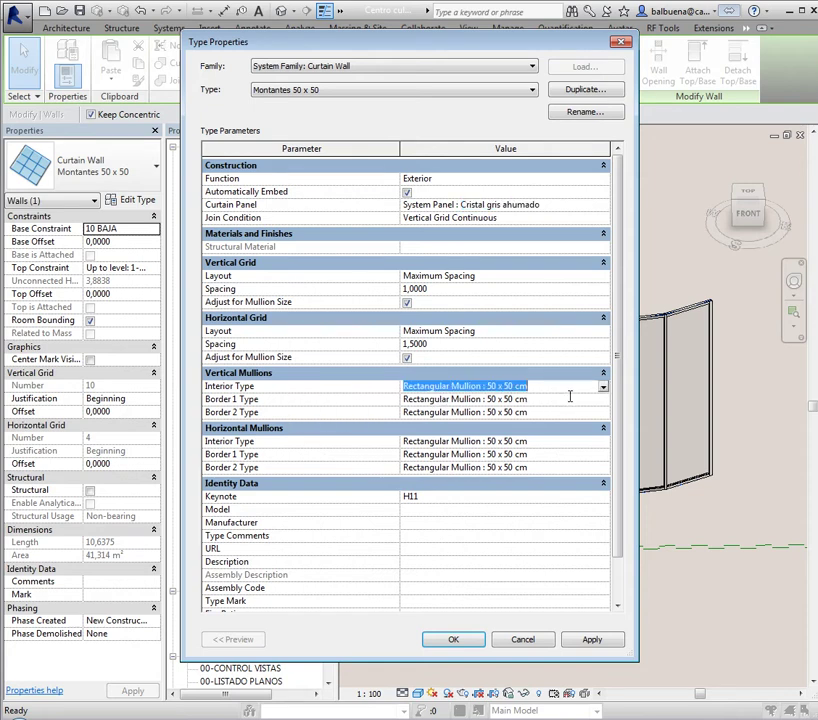
{"action": "left_click", "coordinate": [603, 389]}
{"action": "left_click", "coordinate": [603, 387]}
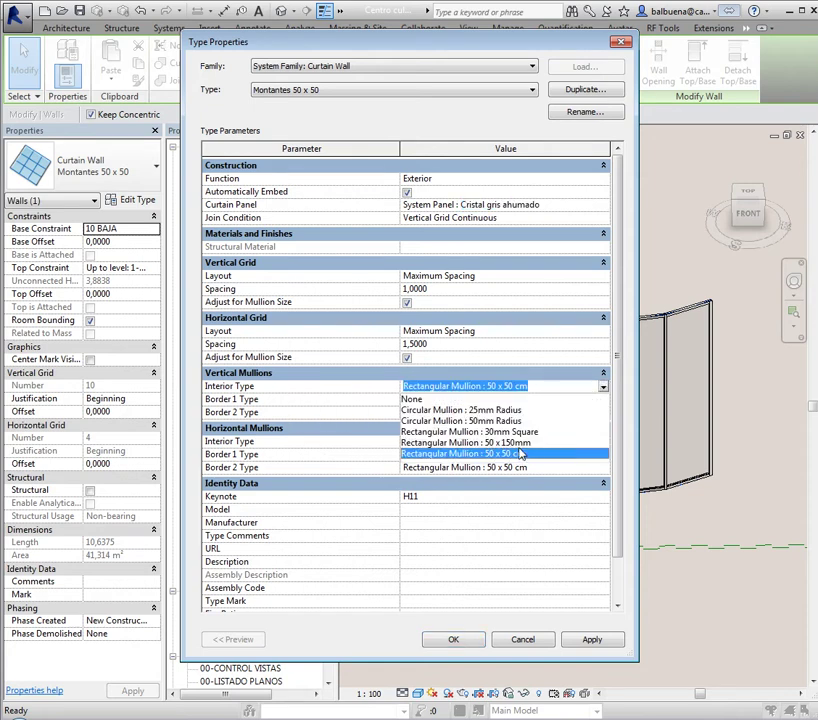
{"action": "left_click", "coordinate": [539, 390]}
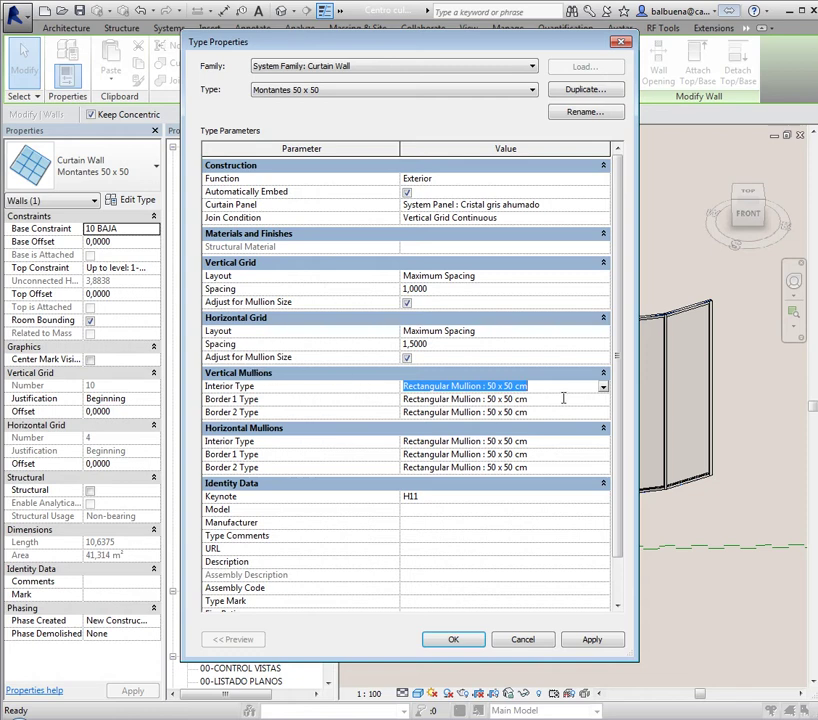
{"action": "left_click", "coordinate": [603, 388]}
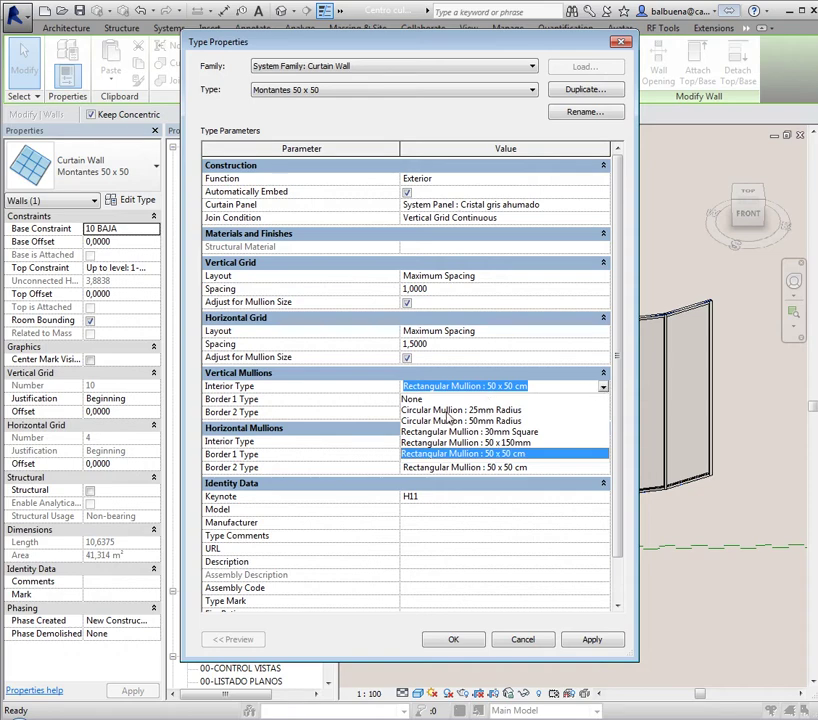
{"action": "left_click", "coordinate": [548, 388]}
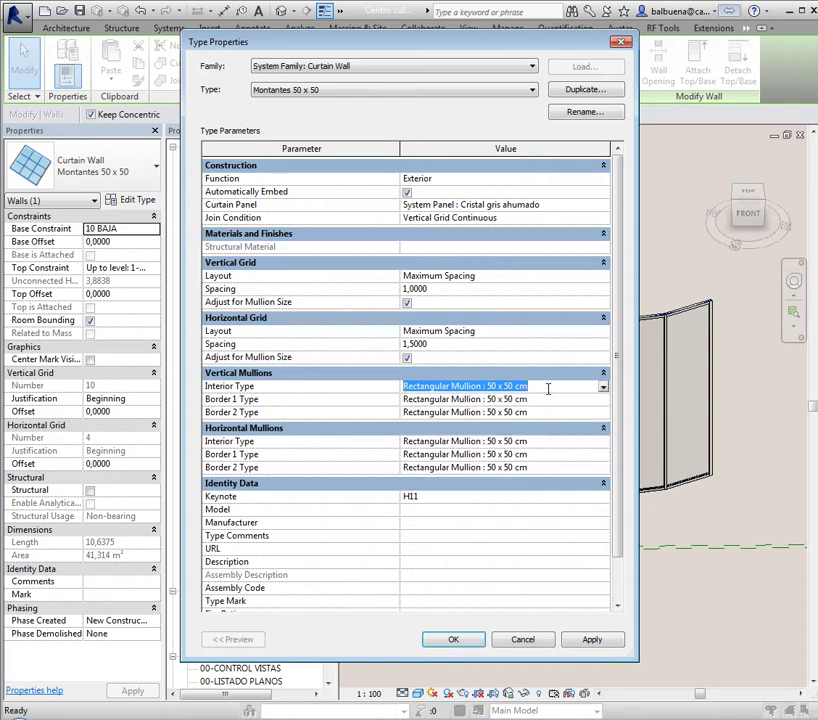
{"action": "scroll", "coordinate": [568, 480], "scroll_direction": "down", "scroll_amount": 2}
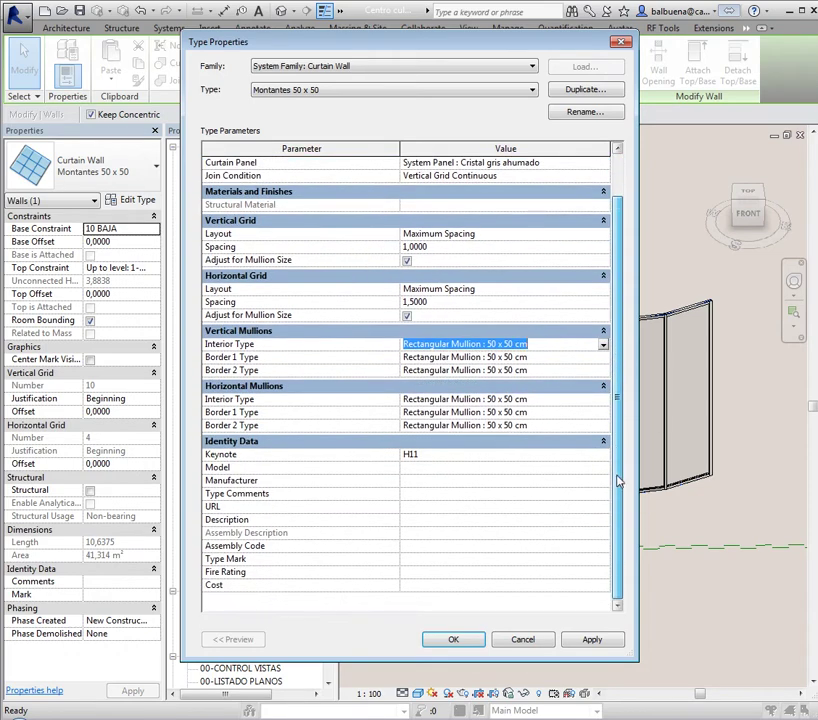
{"action": "left_click", "coordinate": [453, 638]}
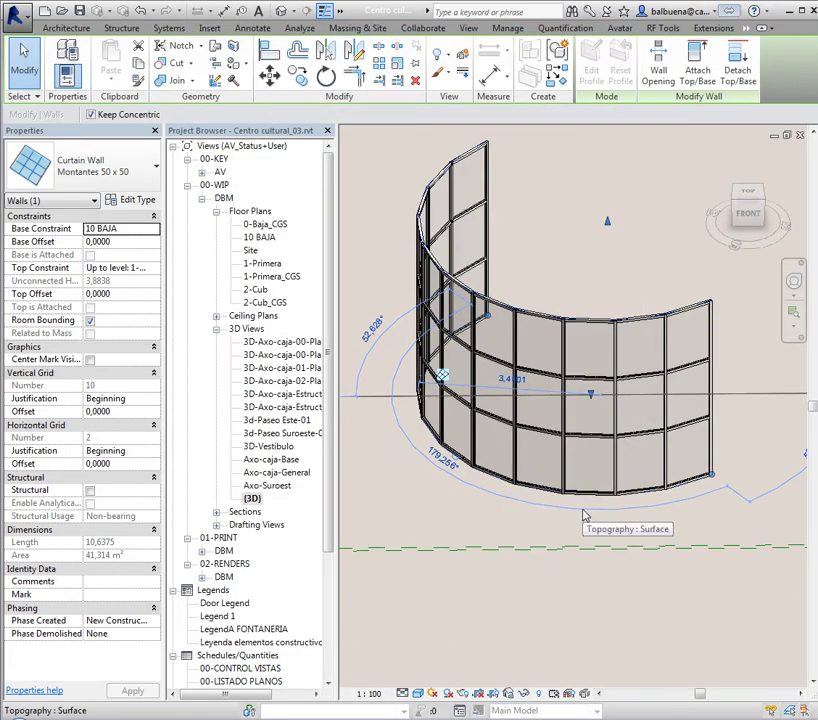
- Orbit to the curved wall, select the whole Montantes 50 x 50 curtain wall, and open Edit Type
{"action": "left_click", "coordinate": [579, 513]}
{"action": "middle_click_drag", "start_coordinate": [460, 495], "coordinate": [534, 483]}
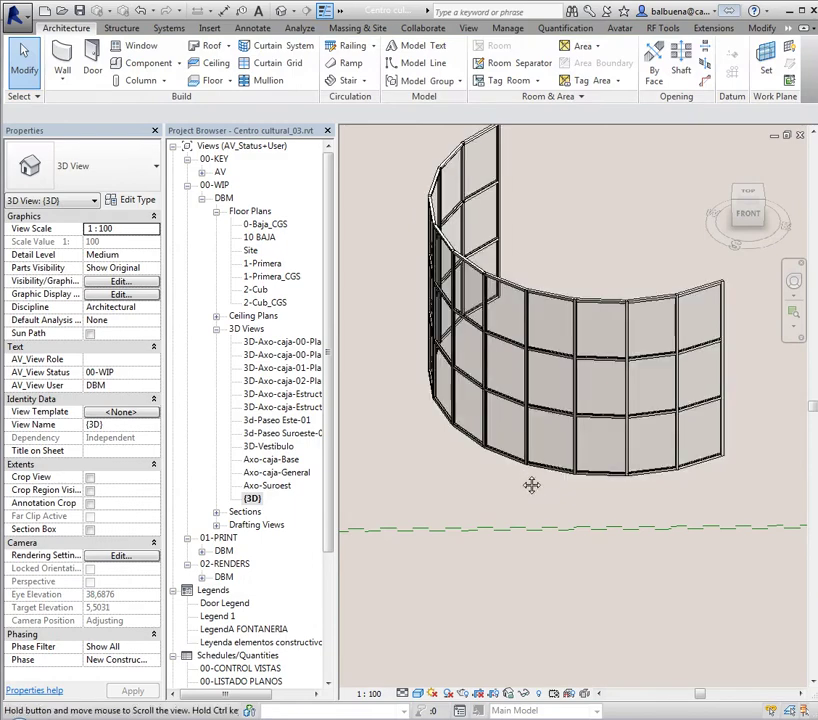
{"action": "mouse_move", "coordinate": [531, 586]}
{"action": "middle_mouse_down", "text": "shift"}
{"action": "mouse_move", "coordinate": [593, 449]}
{"action": "mouse_move", "coordinate": [544, 453]}
{"action": "mouse_move", "coordinate": [519, 471]}
{"action": "mouse_move", "coordinate": [519, 489]}
{"action": "mouse_move", "coordinate": [595, 478]}
{"action": "mouse_move", "coordinate": [606, 464]}
{"action": "mouse_move", "coordinate": [650, 490]}
{"action": "mouse_move", "coordinate": [630, 537]}
{"action": "middle_mouse_up", "text": "shift"}
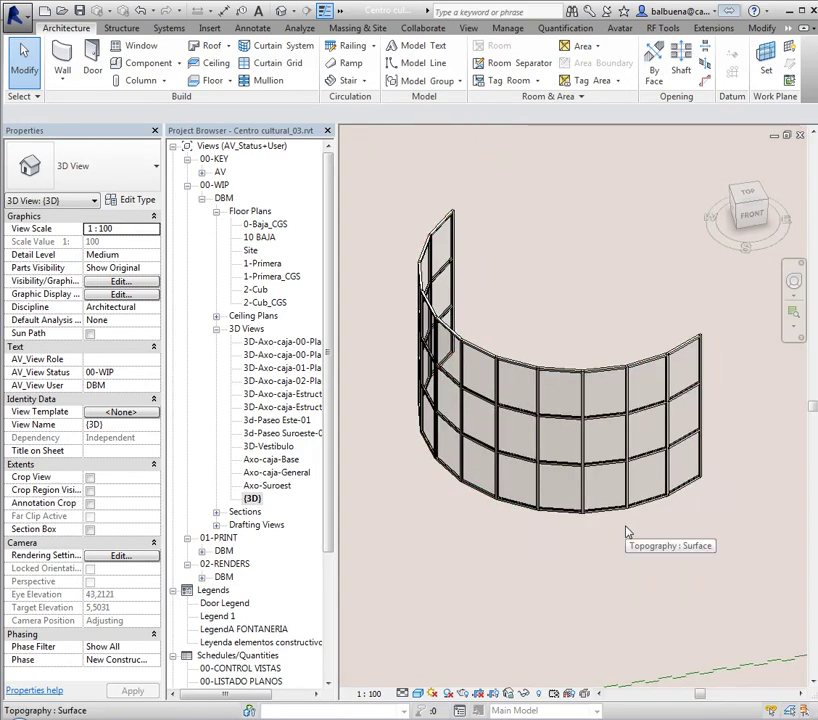
{"action": "key", "text": "Tab"}
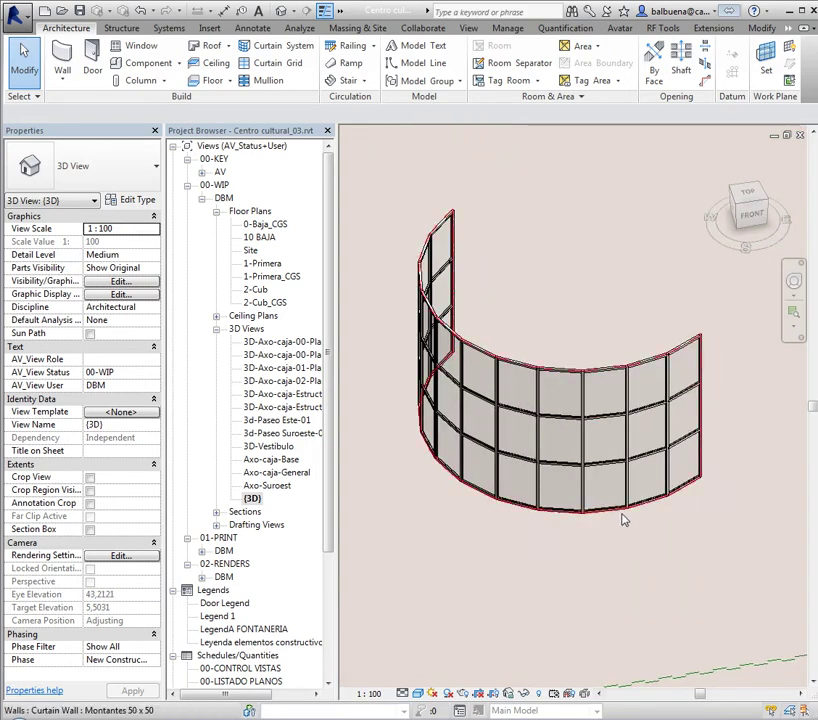
{"action": "left_click", "coordinate": [622, 519]}
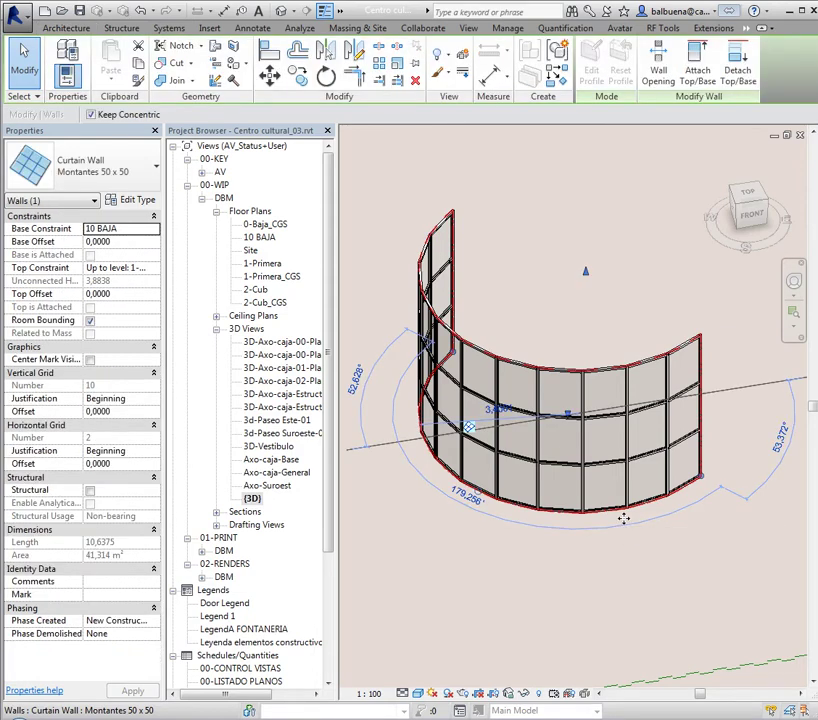
{"action": "left_click", "coordinate": [137, 200]}
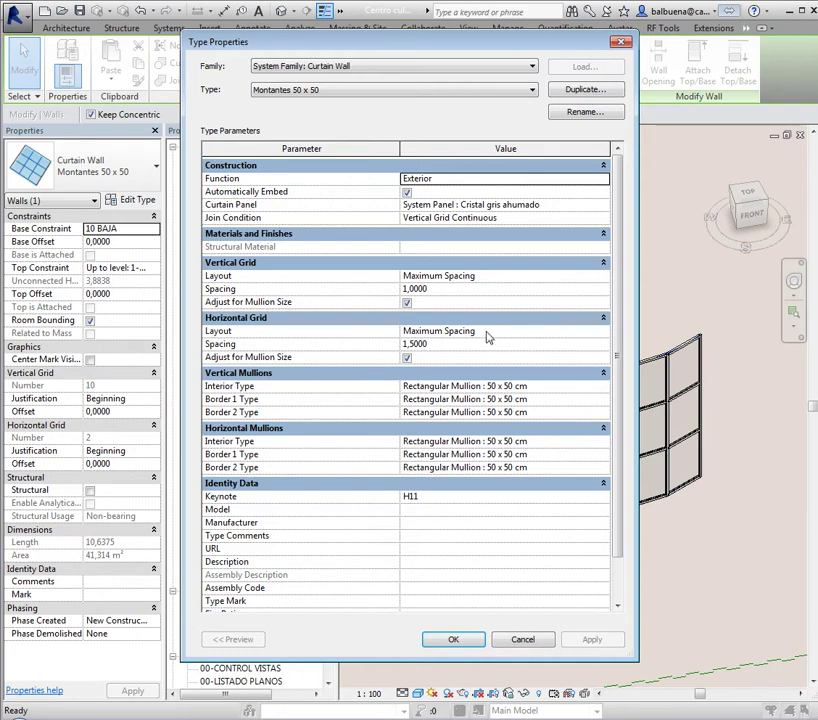
- Switch the horizontal grid layout to Fixed Number and set this wall's horizontal grid number to 3
{"action": "left_click", "coordinate": [603, 331]}
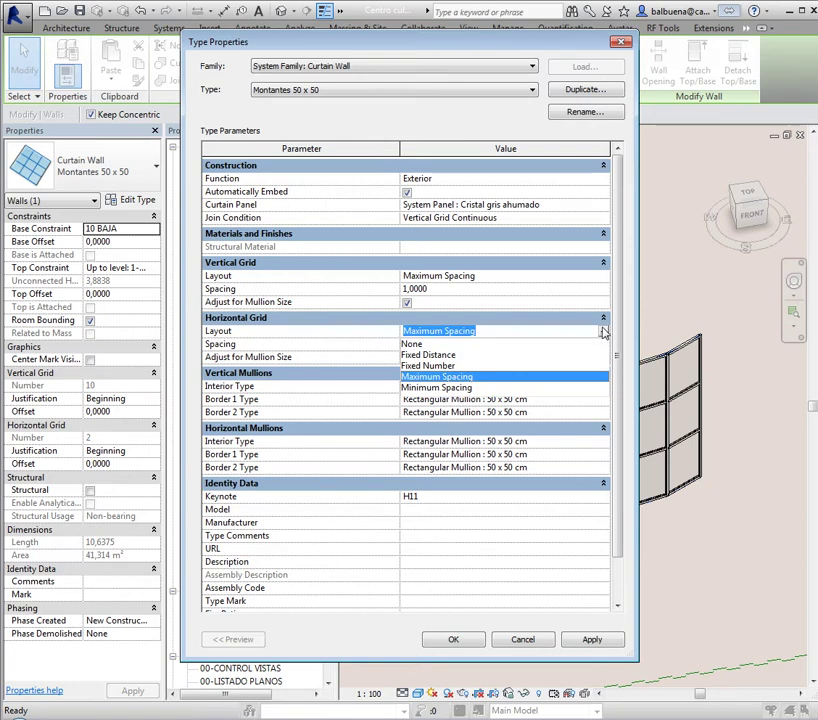
{"action": "left_click", "coordinate": [446, 366]}
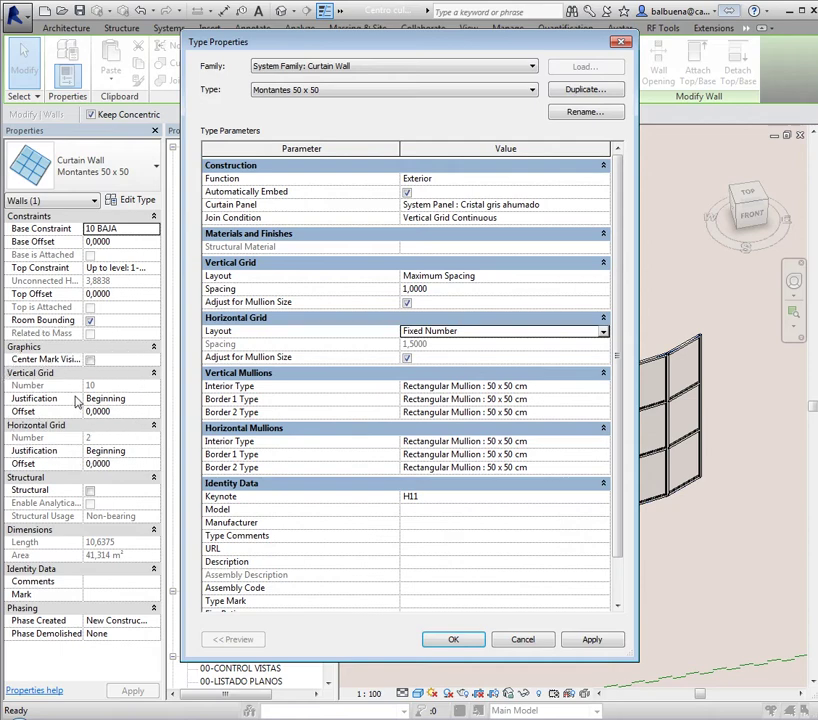
{"action": "left_click", "coordinate": [466, 640]}
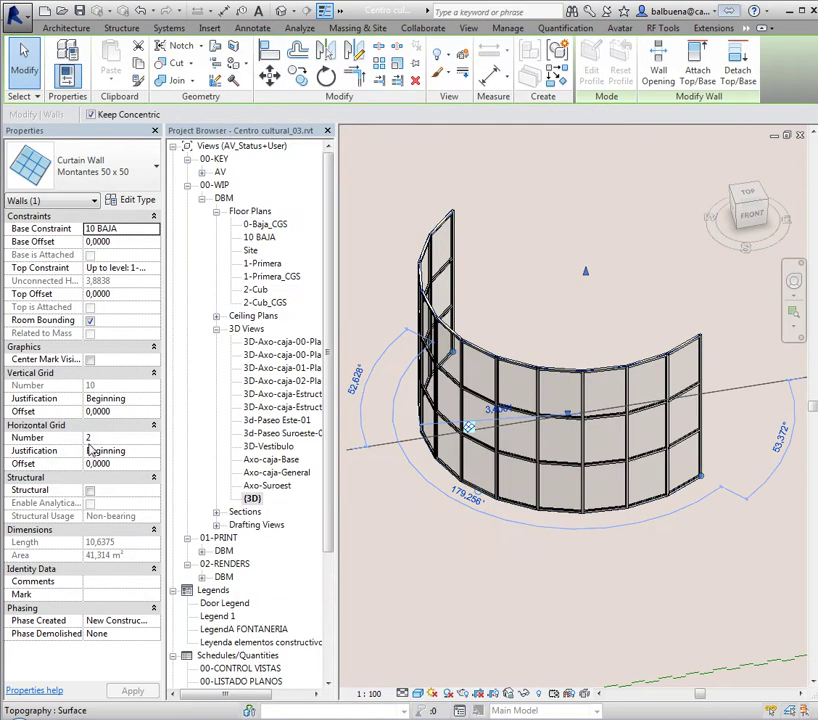
{"action": "left_click", "coordinate": [112, 443]}
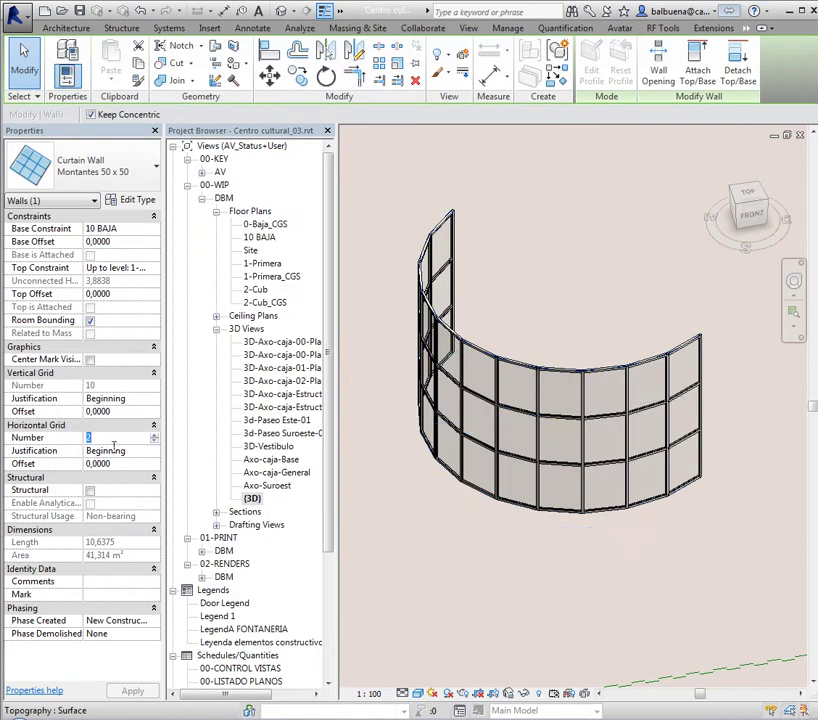
{"action": "type", "text": "1"}
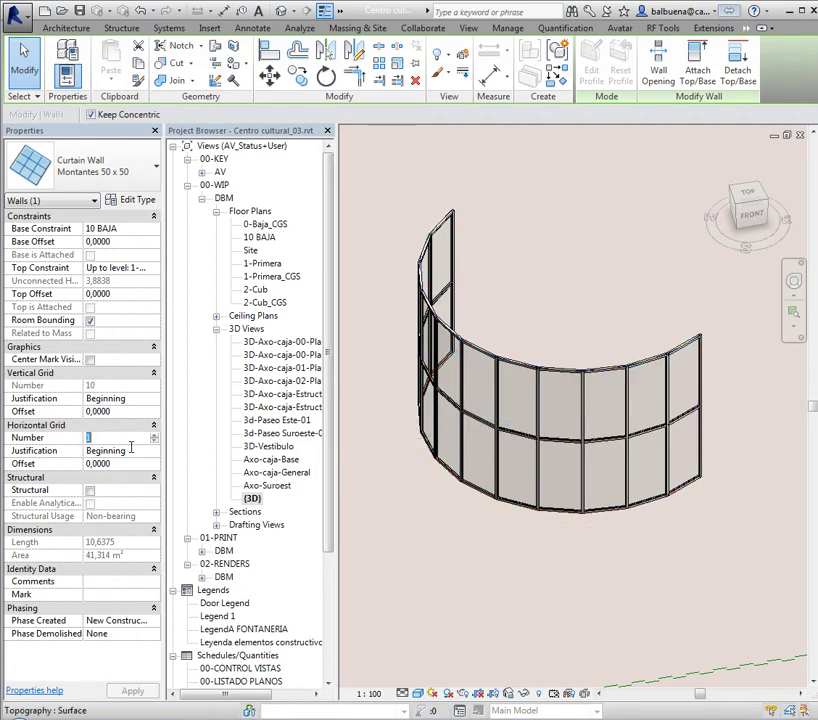
{"action": "type", "text": "3"}
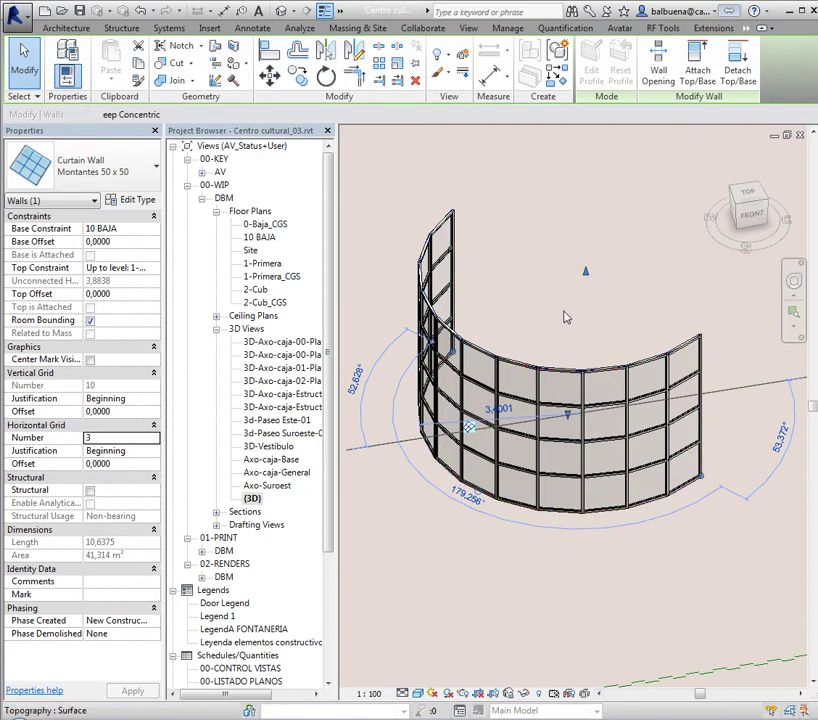
{"action": "left_click", "coordinate": [564, 345]}
{"action": "key", "text": "Escape"}
{"action": "key", "text": "Tab"}
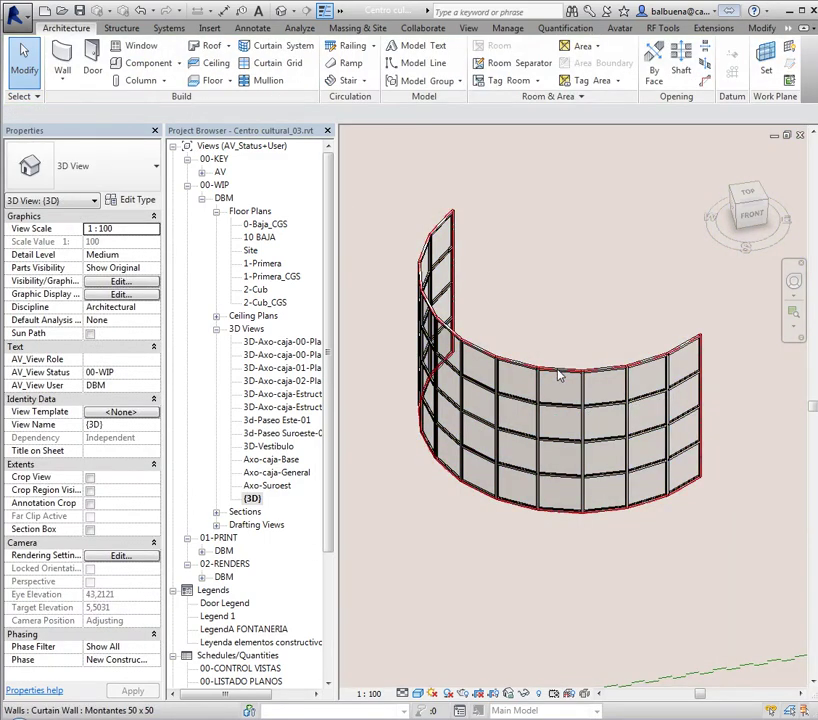
- Drag the curtain wall's top handle up to a 5,4100 Top Offset, then orbit to inspect it
{"action": "left_click", "coordinate": [560, 375]}
{"action": "left_click_drag", "start_coordinate": [588, 273], "coordinate": [588, 200]}
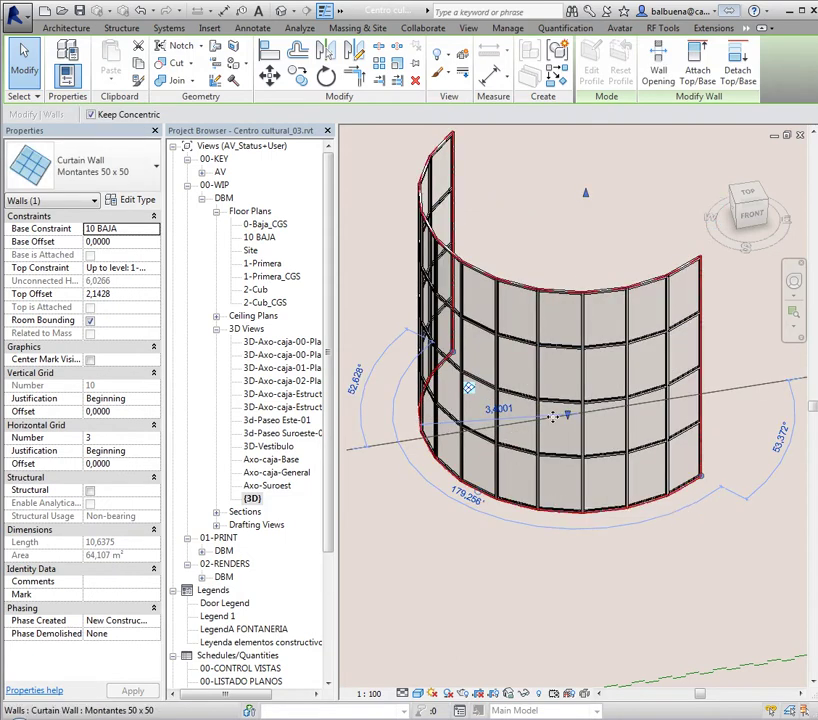
{"action": "left_click_drag", "start_coordinate": [530, 250], "coordinate": [444, 475]}
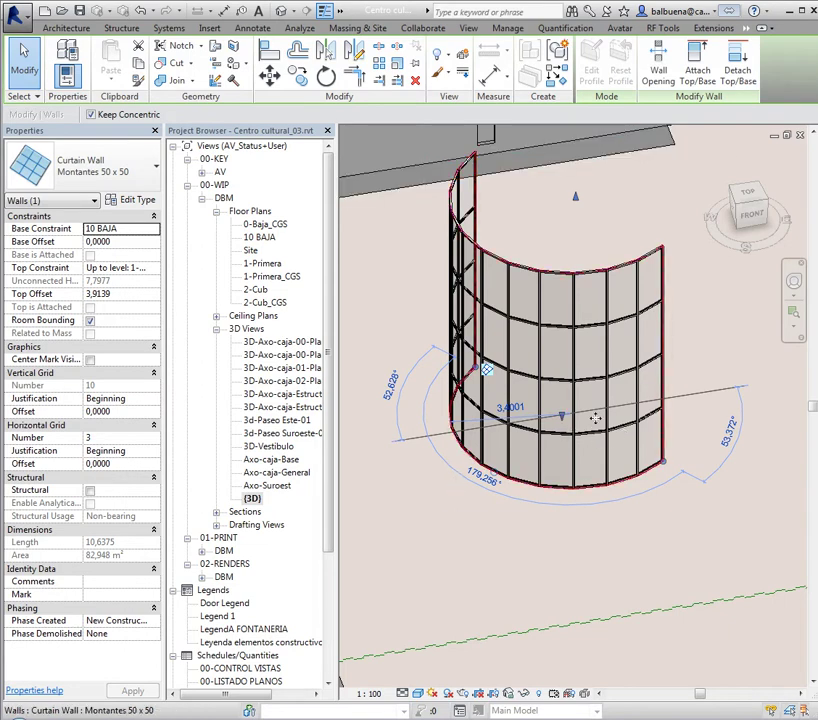
{"action": "left_click_drag", "start_coordinate": [487, 370], "coordinate": [437, 468]}
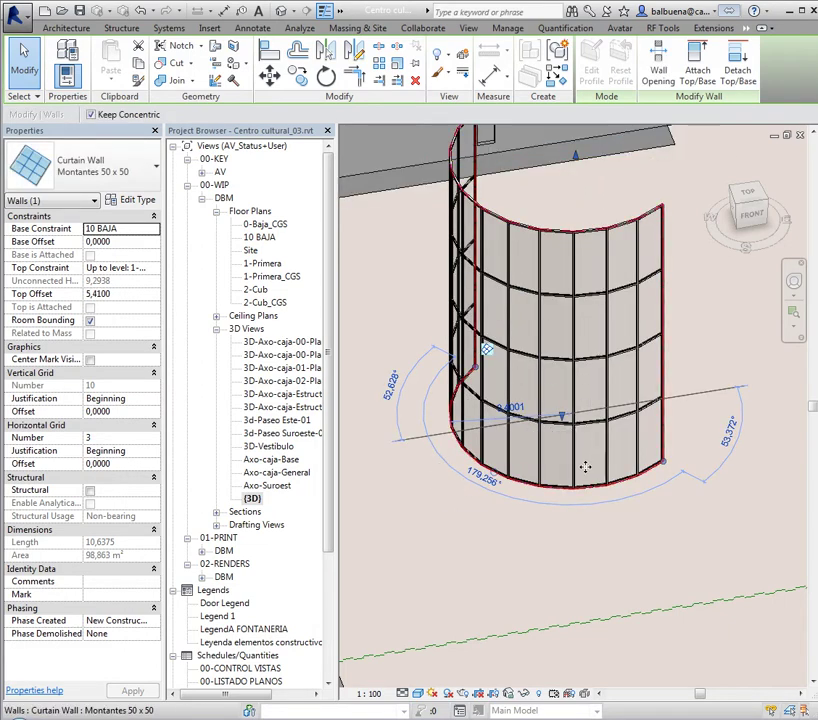
{"action": "key", "text": "Escape"}
{"action": "mouse_move", "coordinate": [535, 515]}
{"action": "middle_mouse_down", "text": "shift"}
{"action": "mouse_move", "coordinate": [571, 648]}
{"action": "mouse_move", "coordinate": [604, 505]}
{"action": "mouse_move", "coordinate": [502, 502]}
{"action": "mouse_move", "coordinate": [557, 484]}
{"action": "mouse_move", "coordinate": [531, 548]}
{"action": "mouse_move", "coordinate": [500, 544]}
{"action": "middle_mouse_up", "text": "shift"}
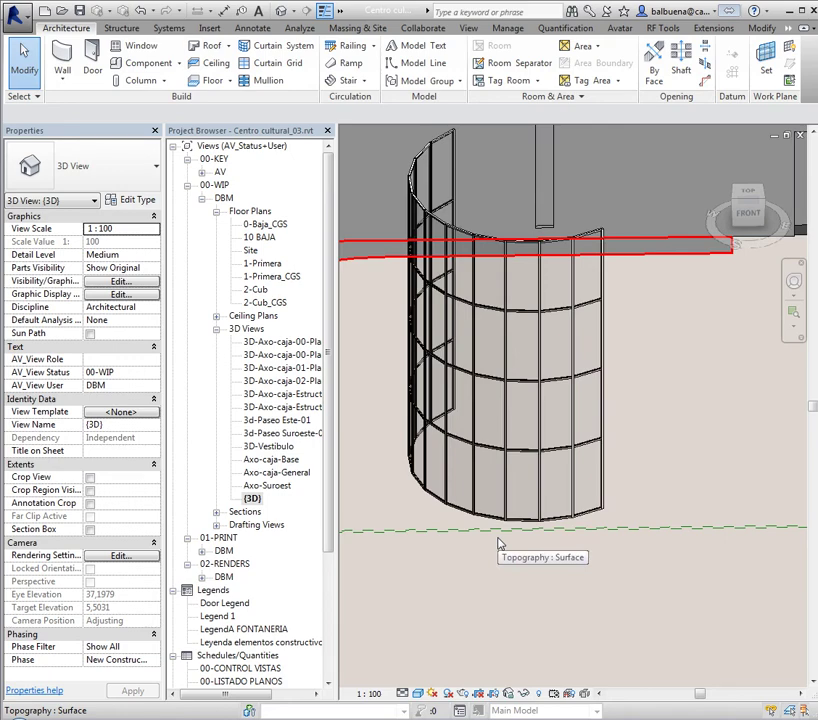
{"action": "middle_click_drag", "start_coordinate": [499, 590], "coordinate": [506, 426], "text": "shift"}
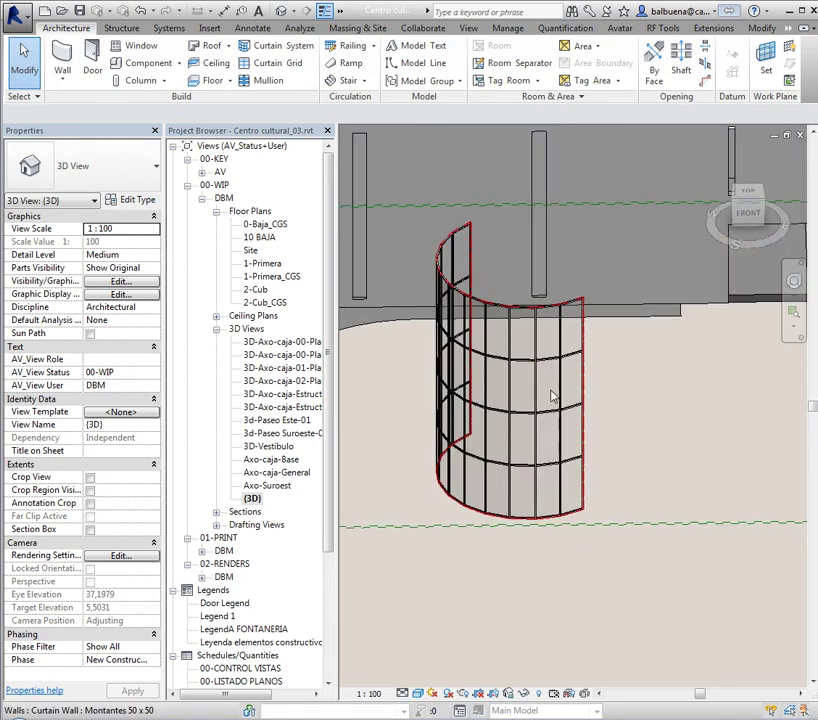
{"action": "scroll", "coordinate": [593, 403], "scroll_direction": "down", "scroll_amount": 2}
{"action": "mouse_move", "coordinate": [593, 403]}
{"action": "middle_mouse_down", "text": "shift"}
{"action": "mouse_move", "coordinate": [635, 444]}
{"action": "mouse_move", "coordinate": [577, 432]}
{"action": "middle_mouse_up", "text": "shift"}
- Delete the curved curtain wall
{"action": "left_click", "coordinate": [600, 437]}
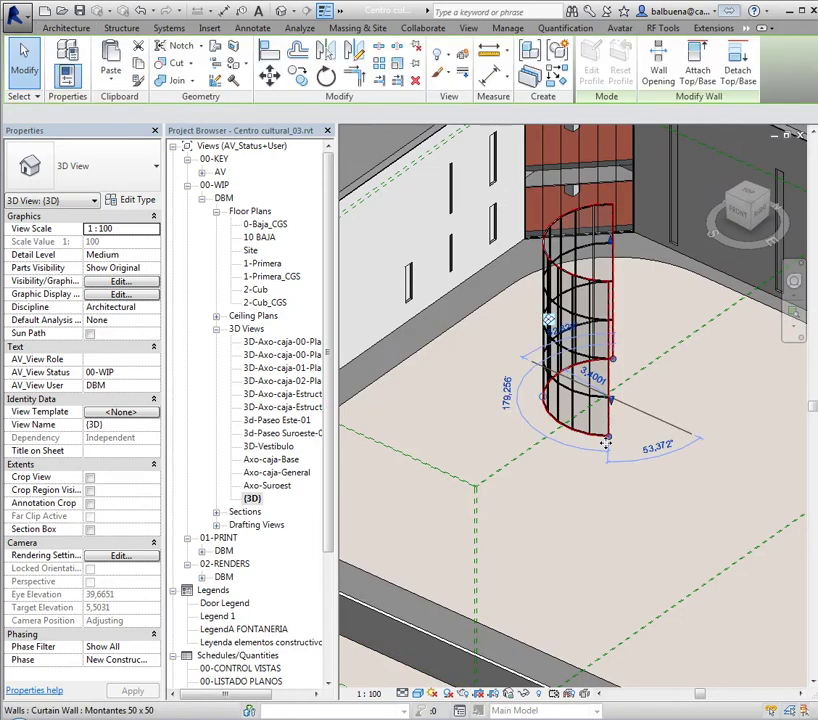
{"action": "key", "text": "Delete"}
{"action": "mouse_move", "coordinate": [593, 411]}
{"action": "middle_mouse_down"}
{"action": "mouse_move", "coordinate": [781, 402]}
{"action": "mouse_move", "coordinate": [767, 400]}
{"action": "middle_mouse_up"}
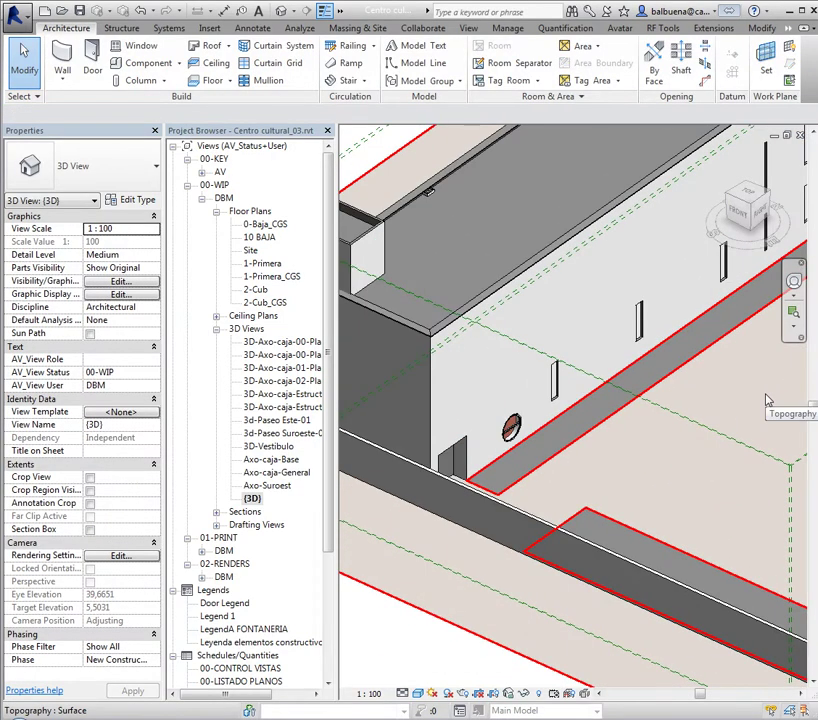
{"action": "middle_click_drag", "start_coordinate": [767, 400], "coordinate": [612, 426]}
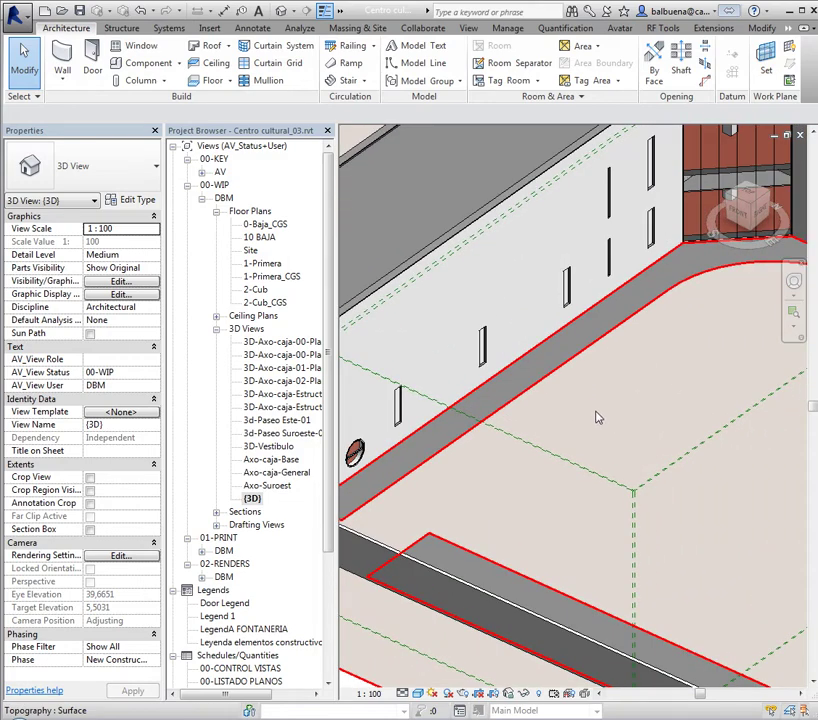
- Open the 10 BAJA floor plan, zoom in, and start a wall showing the wall type list
{"action": "double_click", "coordinate": [258, 238]}
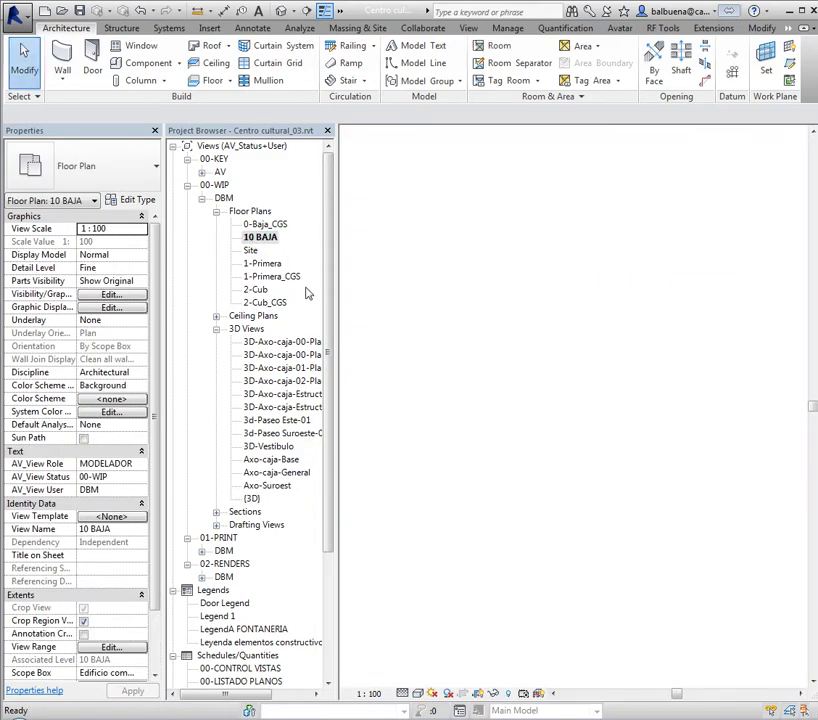
{"action": "scroll", "coordinate": [614, 431], "scroll_direction": "up", "scroll_amount": 5}
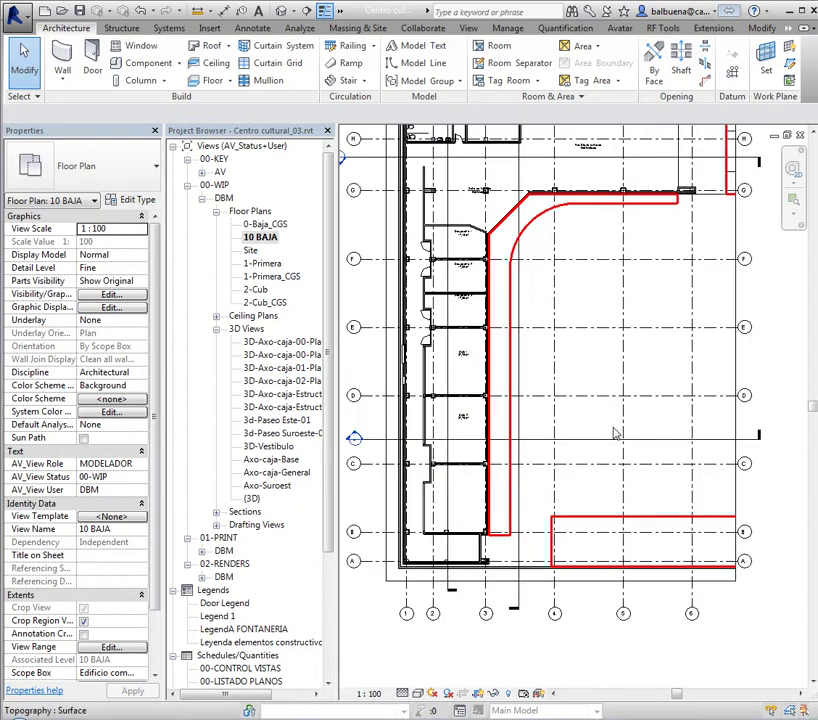
{"action": "scroll", "coordinate": [637, 261], "scroll_direction": "up", "scroll_amount": 3}
{"action": "scroll", "coordinate": [664, 250], "scroll_direction": "up", "scroll_amount": 3}
{"action": "scroll", "coordinate": [637, 300], "scroll_direction": "up", "scroll_amount": 1}
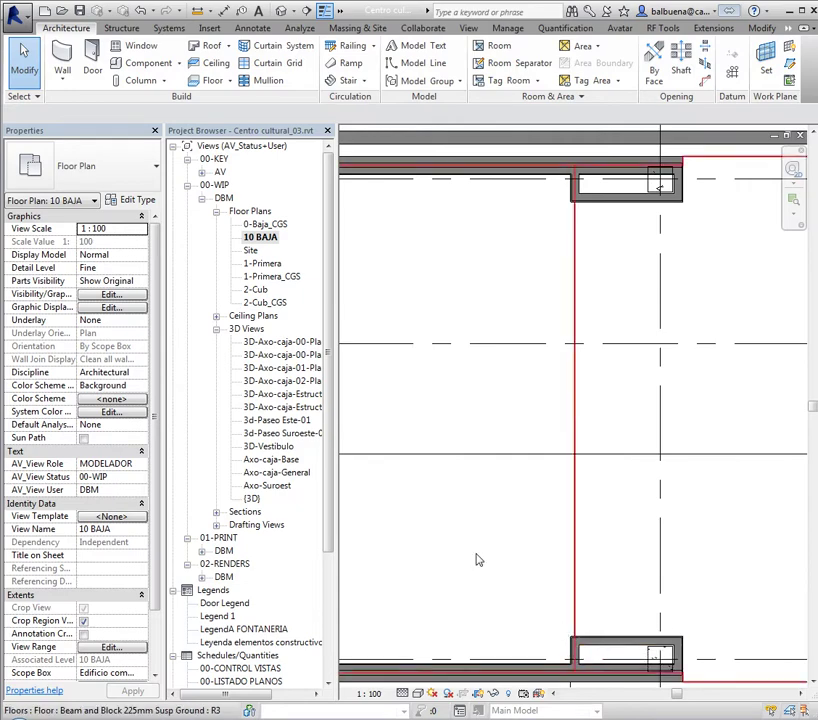
{"action": "left_click", "coordinate": [60, 66]}
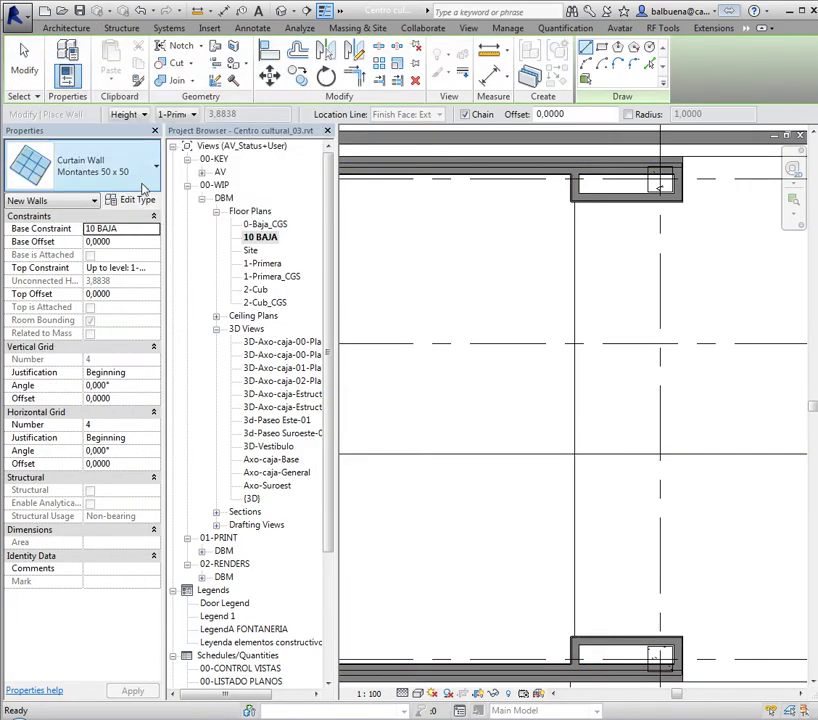
{"action": "left_click", "coordinate": [142, 185]}
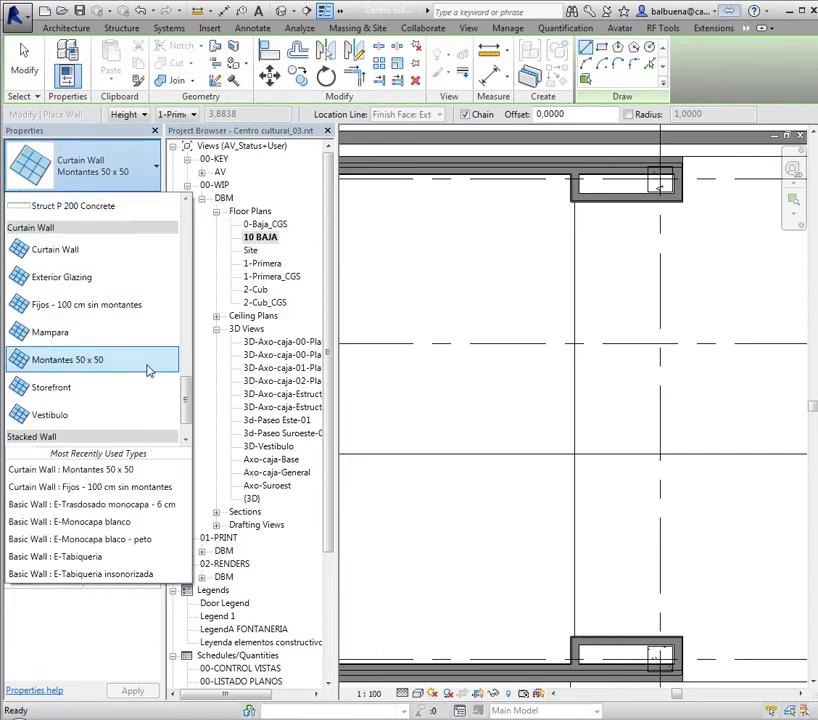
- Draw a straight Vestibulo curtain wall between grids I and G, 2.2000 high at 0.8000 base offset
{"action": "left_click", "coordinate": [55, 416]}
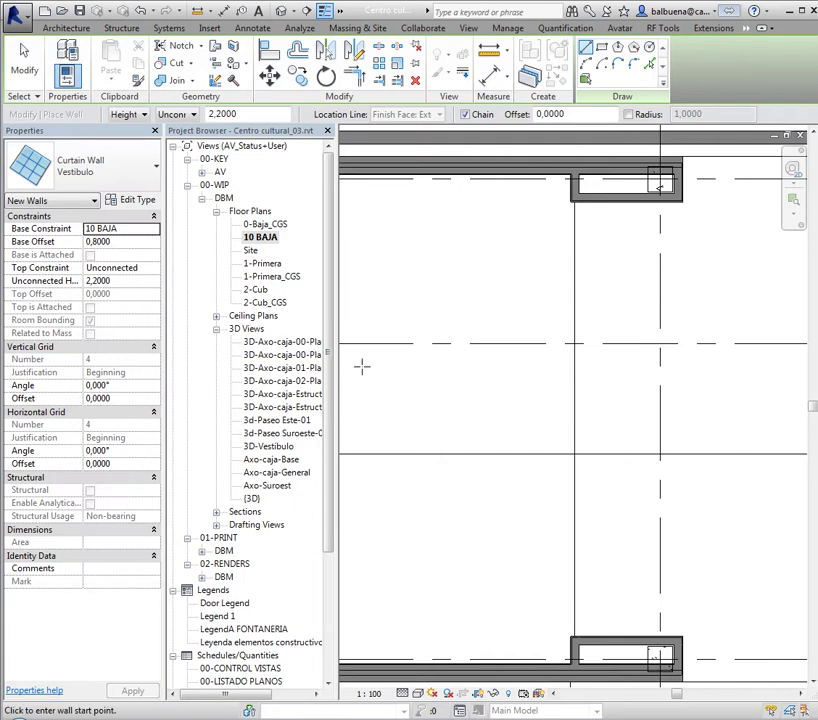
{"action": "left_click", "coordinate": [574, 657]}
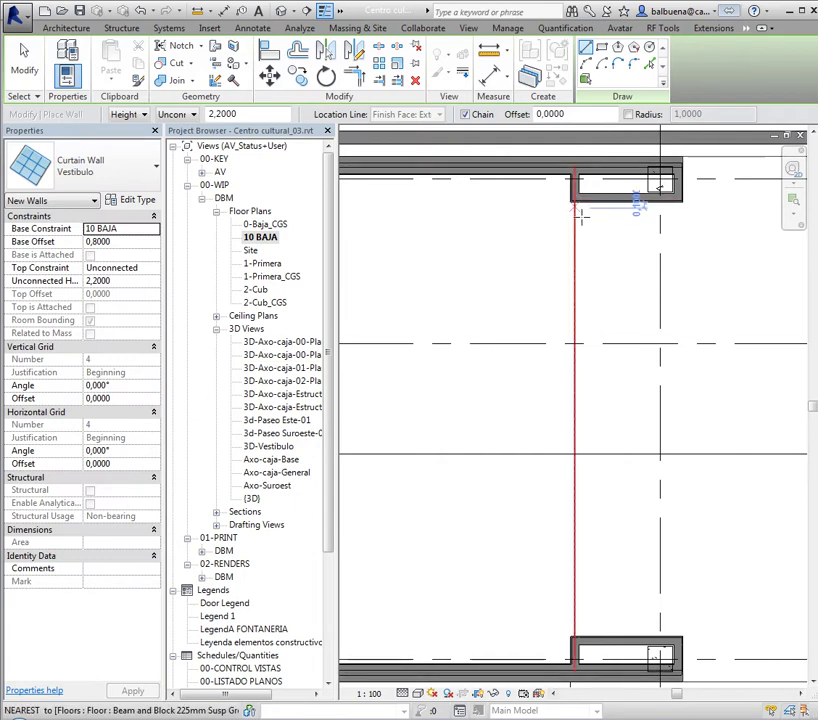
{"action": "scroll", "coordinate": [581, 215], "scroll_direction": "up", "scroll_amount": 3}
{"action": "left_click", "coordinate": [570, 197]}
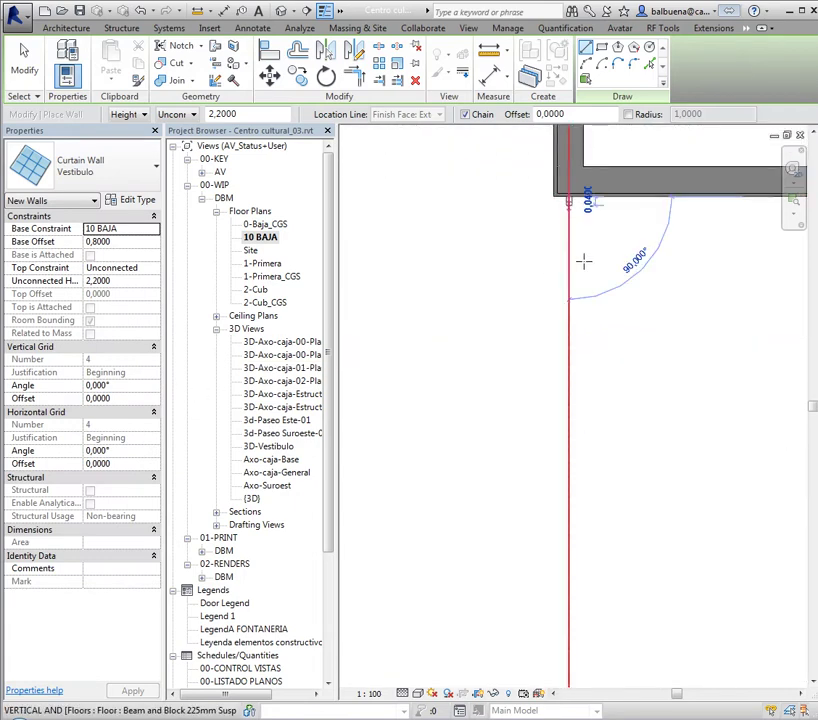
{"action": "scroll", "coordinate": [580, 320], "scroll_direction": "down", "scroll_amount": 5}
{"action": "scroll", "coordinate": [560, 512], "scroll_direction": "up", "scroll_amount": 3}
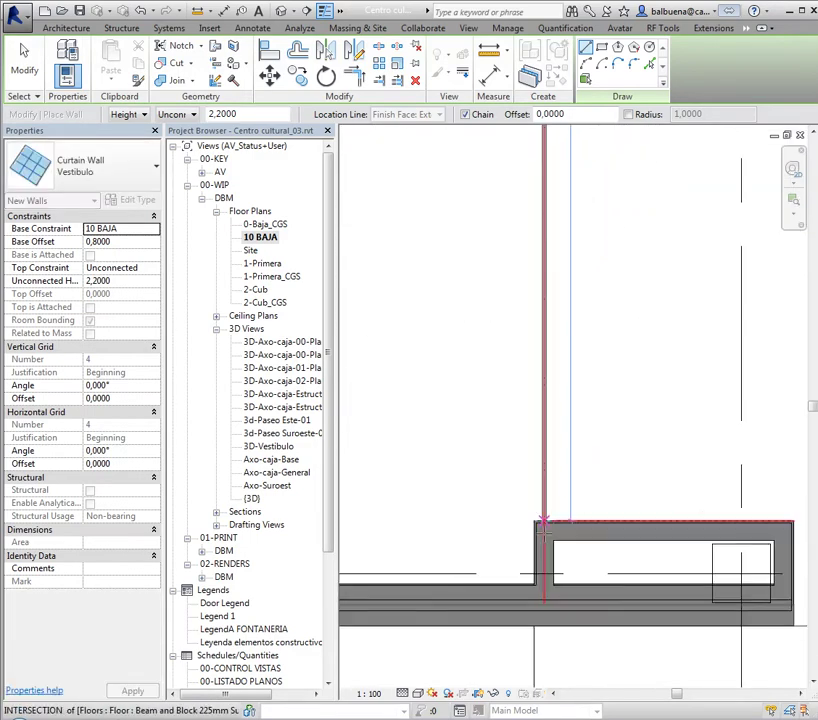
{"action": "scroll", "coordinate": [561, 508], "scroll_direction": "up", "scroll_amount": 2}
{"action": "left_click", "coordinate": [561, 508]}
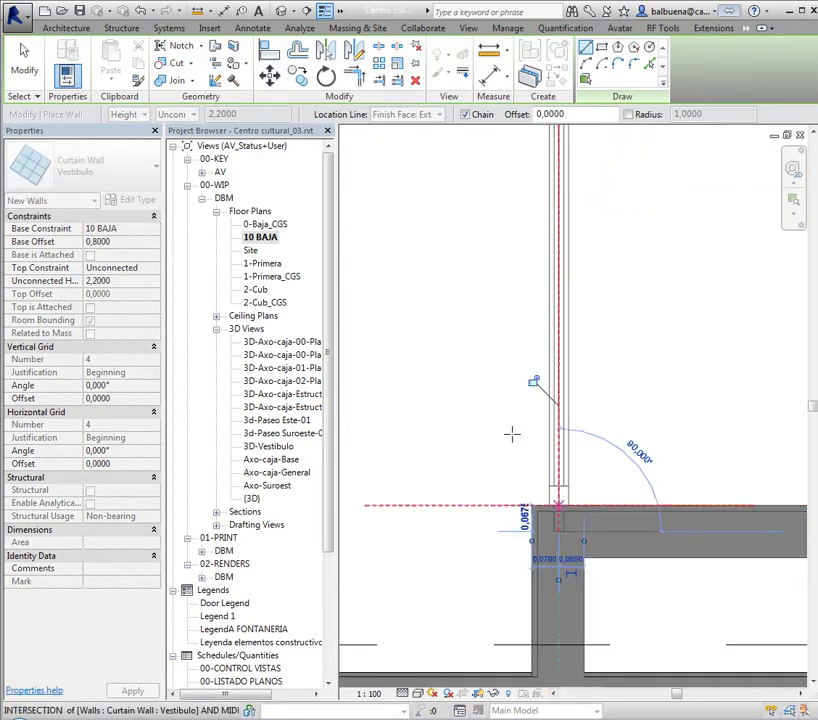
{"action": "key", "text": "Escape"}
{"action": "key", "text": "Escape"}
{"action": "scroll", "coordinate": [505, 432], "scroll_direction": "down", "scroll_amount": 1}
{"action": "scroll", "coordinate": [445, 442], "scroll_direction": "down", "scroll_amount": 2}
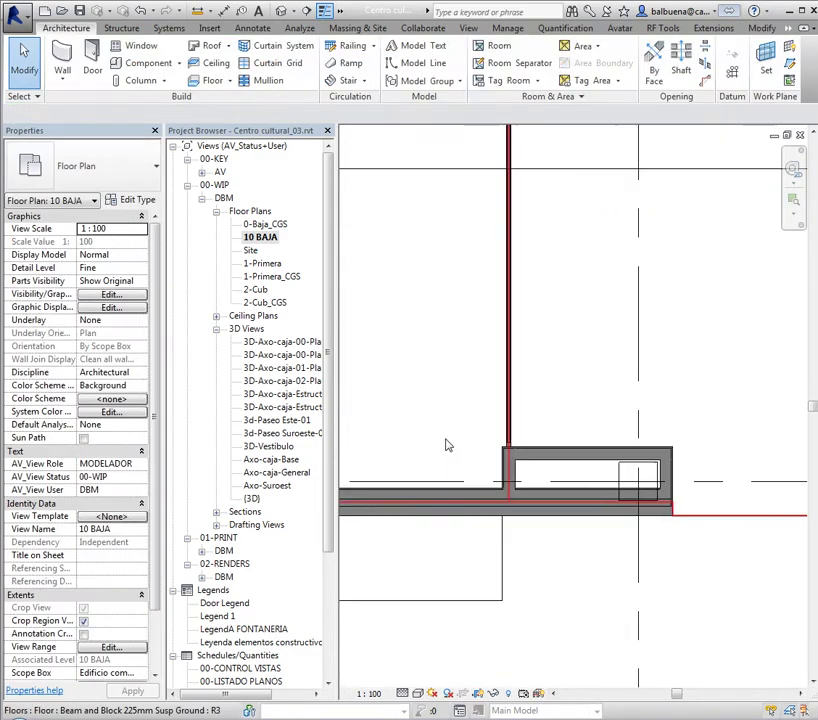
{"action": "scroll", "coordinate": [431, 444], "scroll_direction": "down", "scroll_amount": 1}
{"action": "scroll", "coordinate": [424, 444], "scroll_direction": "down", "scroll_amount": 2}
{"action": "middle_click_drag", "start_coordinate": [424, 444], "coordinate": [499, 461]}
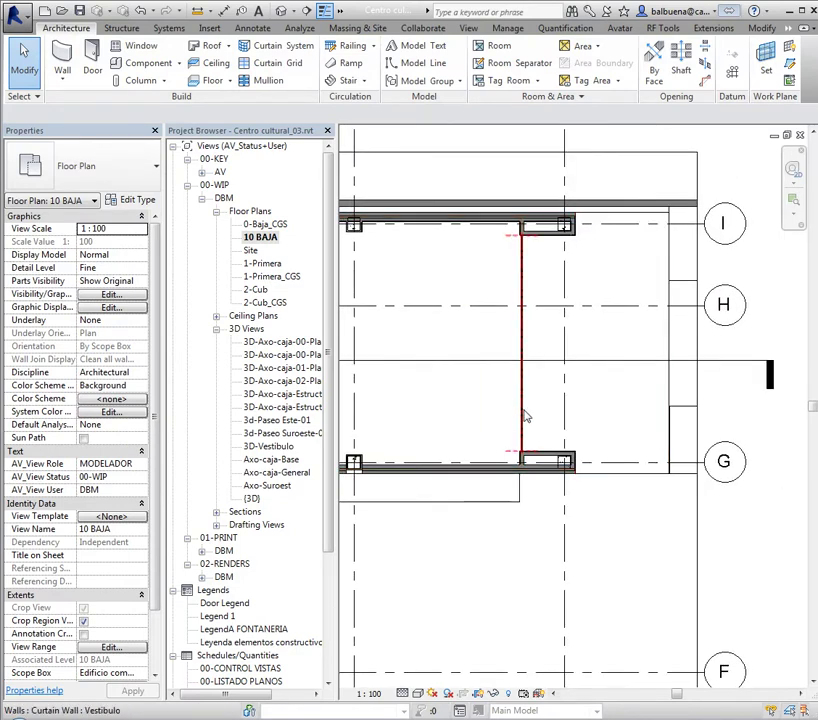
- Give the Vestibulo wall base offset 0 and top constraint Up to level 1-Primera, deleting the redundant room
{"action": "left_click", "coordinate": [521, 413]}
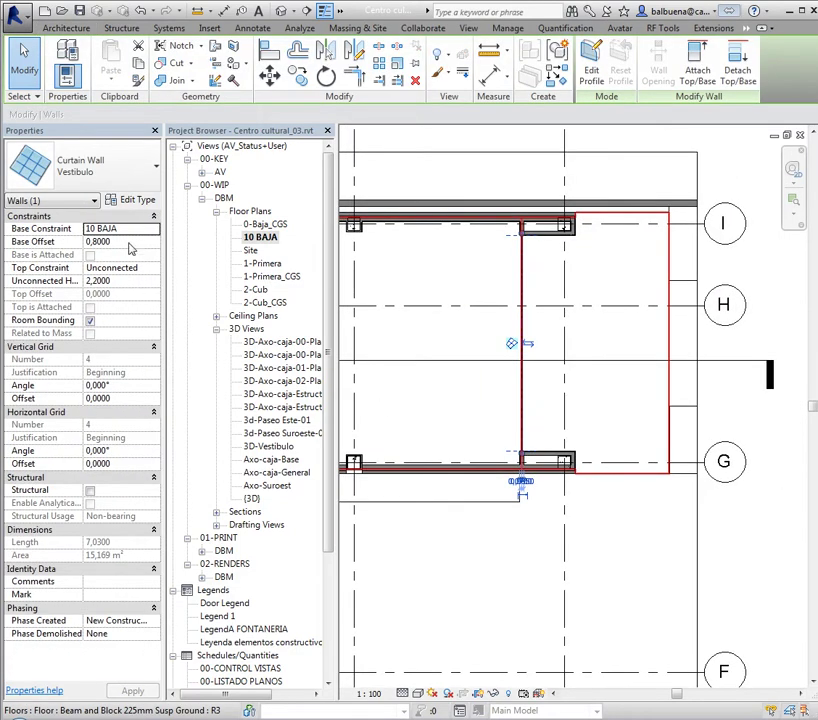
{"action": "left_click", "coordinate": [133, 245]}
{"action": "type", "text": "0"}
{"action": "left_click", "coordinate": [131, 245]}
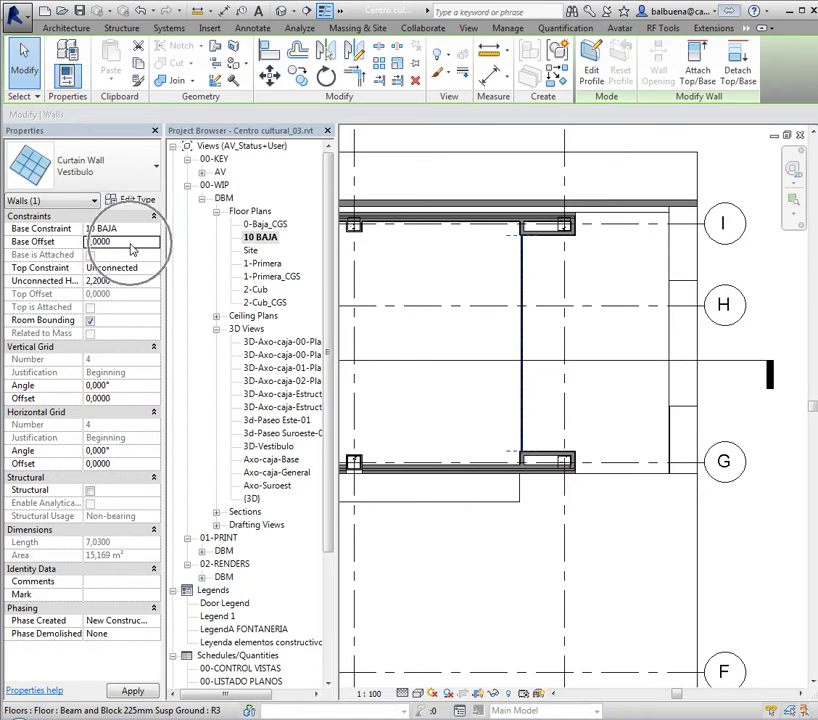
{"action": "left_click", "coordinate": [154, 269]}
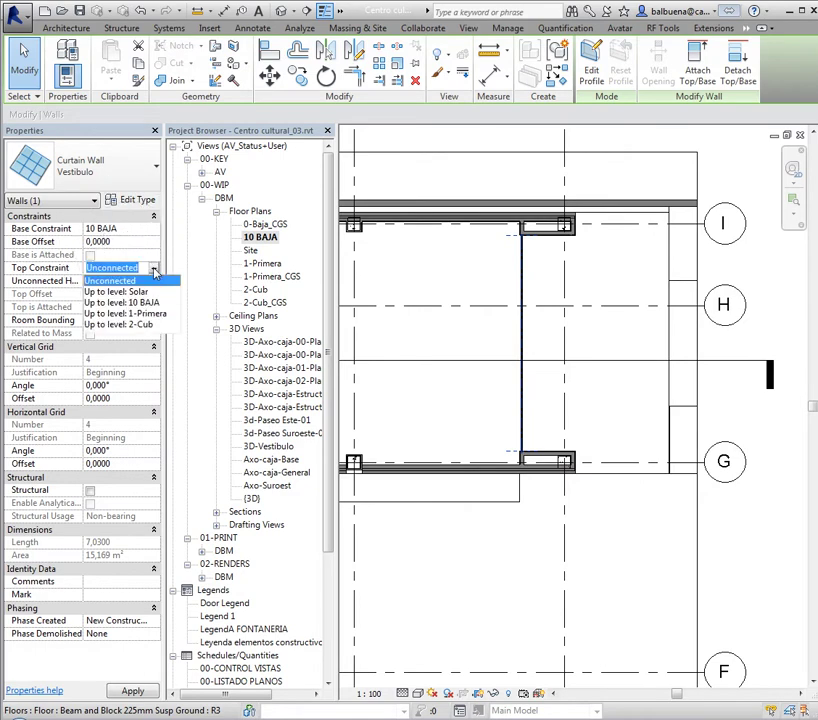
{"action": "left_click", "coordinate": [140, 313]}
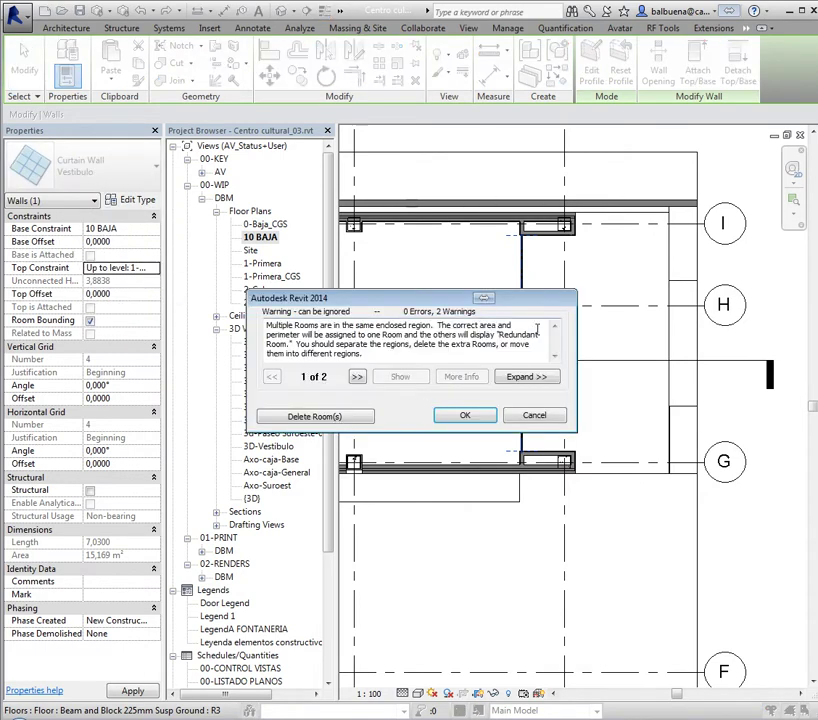
{"action": "left_click", "coordinate": [364, 415]}
{"action": "left_click", "coordinate": [467, 415]}
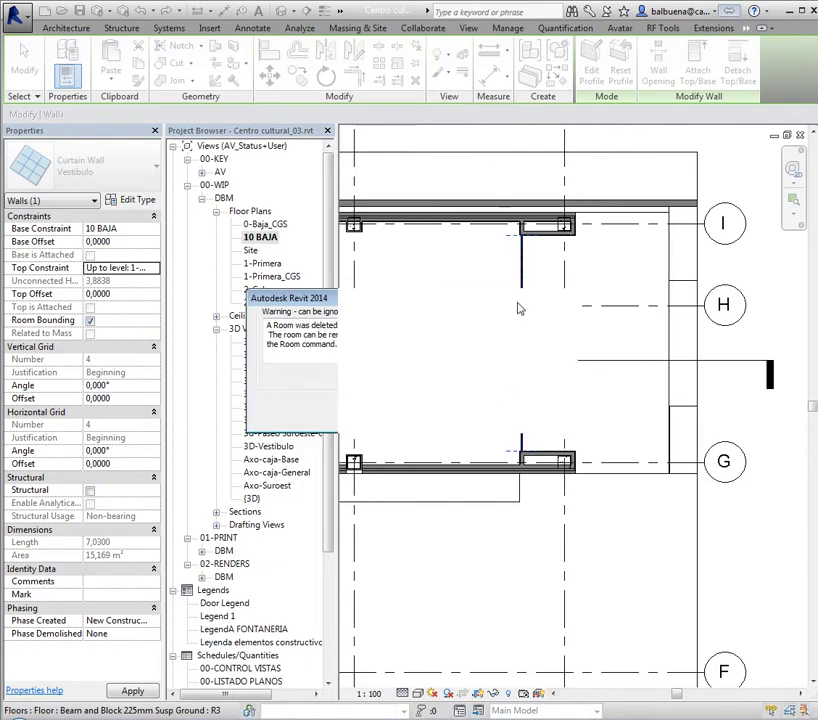
{"action": "mouse_move", "coordinate": [509, 315]}
{"action": "middle_mouse_down"}
{"action": "mouse_move", "coordinate": [500, 290]}
{"action": "mouse_move", "coordinate": [551, 287]}
{"action": "mouse_move", "coordinate": [517, 305]}
{"action": "middle_mouse_up"}
{"action": "key", "text": "Escape"}
{"action": "scroll", "coordinate": [536, 289], "scroll_direction": "down", "scroll_amount": 3}
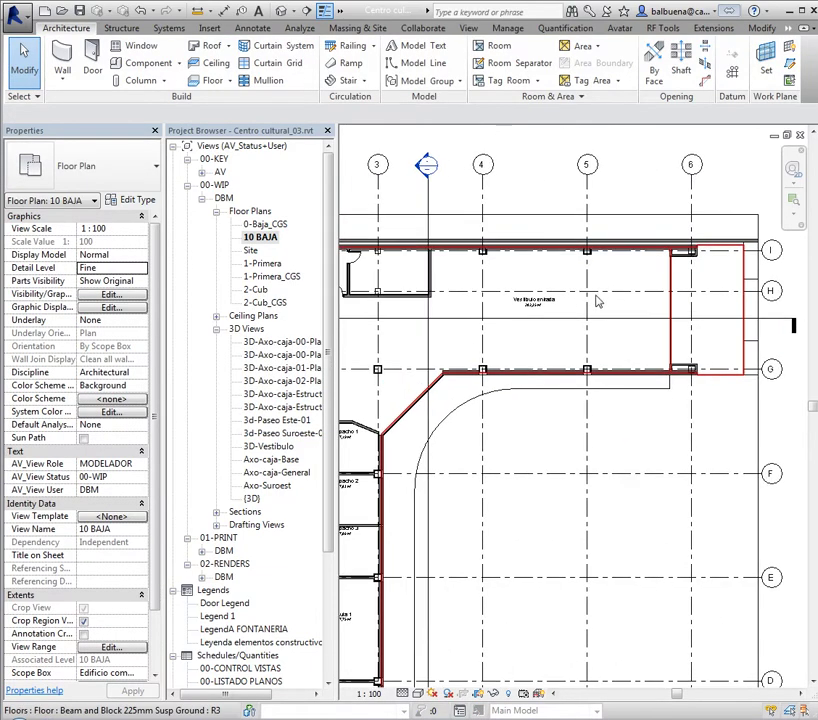
- Start a Vestibulo curtain wall at the left wall's top corner and run it horizontally above Despacho 1
{"action": "scroll", "coordinate": [433, 340], "scroll_direction": "up", "scroll_amount": 3}
{"action": "middle_click_drag", "start_coordinate": [440, 338], "coordinate": [482, 332]}
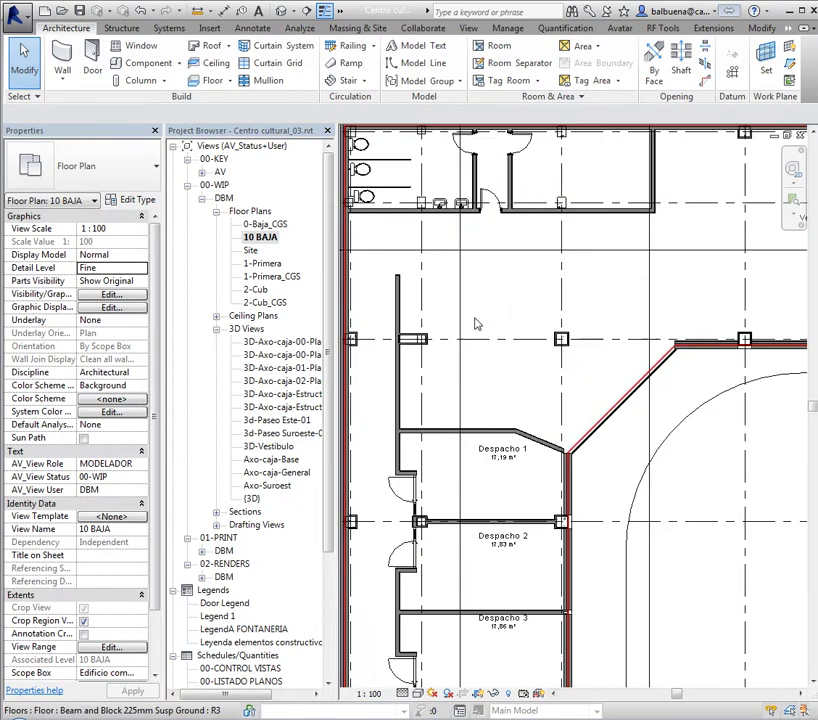
{"action": "scroll", "coordinate": [477, 323], "scroll_direction": "up", "scroll_amount": 2}
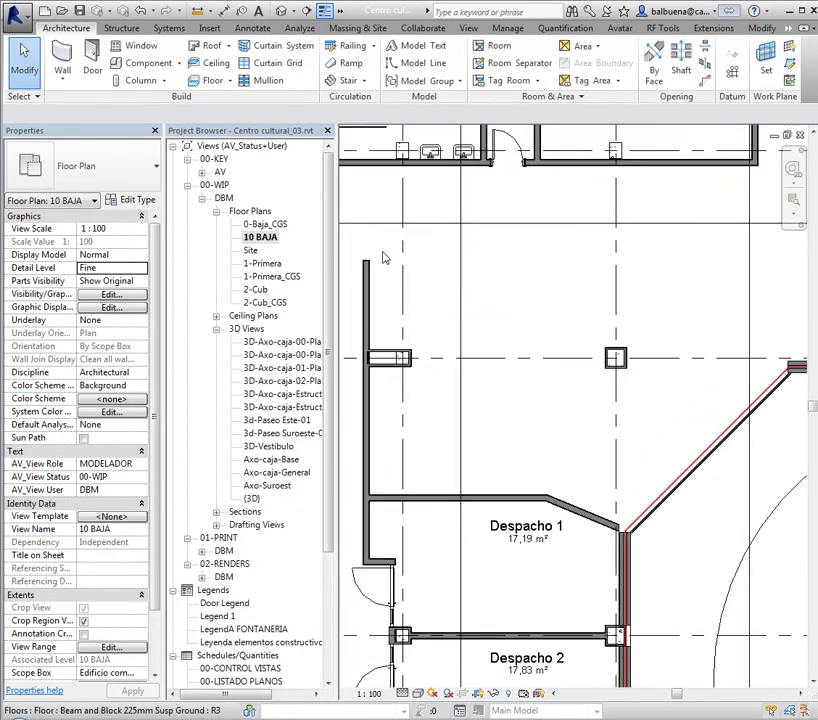
{"action": "left_click", "coordinate": [62, 62]}
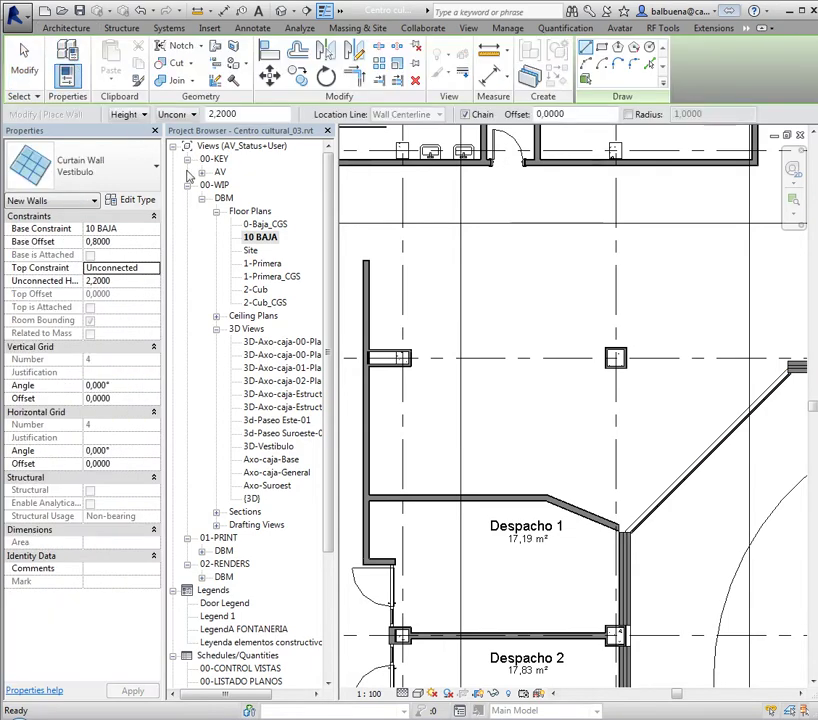
{"action": "scroll", "coordinate": [380, 270], "scroll_direction": "up", "scroll_amount": 3}
{"action": "scroll", "coordinate": [370, 262], "scroll_direction": "up", "scroll_amount": 4}
{"action": "scroll", "coordinate": [377, 260], "scroll_direction": "up", "scroll_amount": 3}
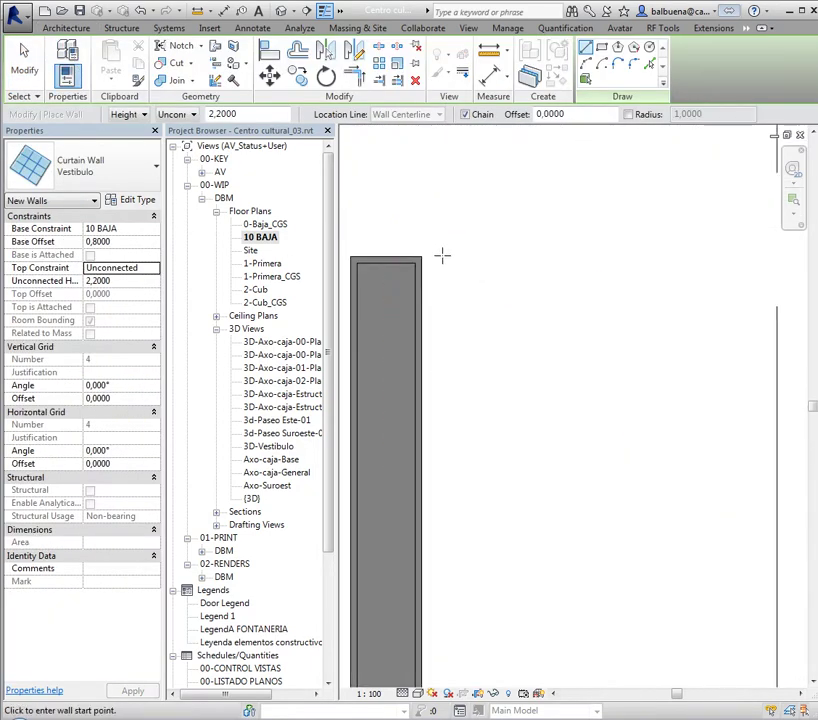
{"action": "left_click", "coordinate": [421, 259]}
{"action": "scroll", "coordinate": [476, 265], "scroll_direction": "down", "scroll_amount": 3}
{"action": "scroll", "coordinate": [553, 265], "scroll_direction": "down", "scroll_amount": 4}
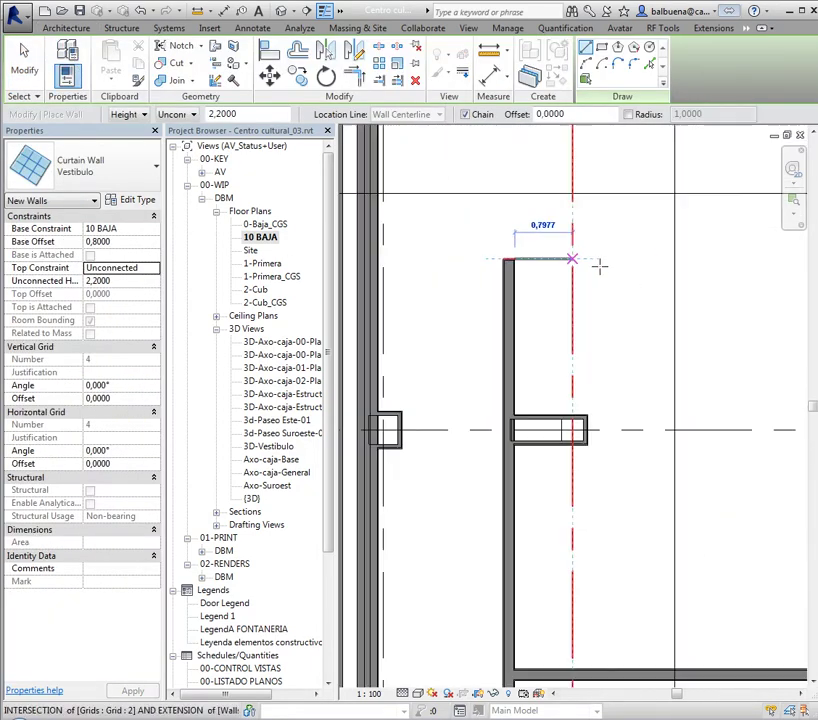
{"action": "scroll", "coordinate": [599, 265], "scroll_direction": "down", "scroll_amount": 2}
{"action": "middle_click_drag", "start_coordinate": [599, 265], "coordinate": [392, 265]}
{"action": "scroll", "coordinate": [584, 280], "scroll_direction": "down", "scroll_amount": 2}
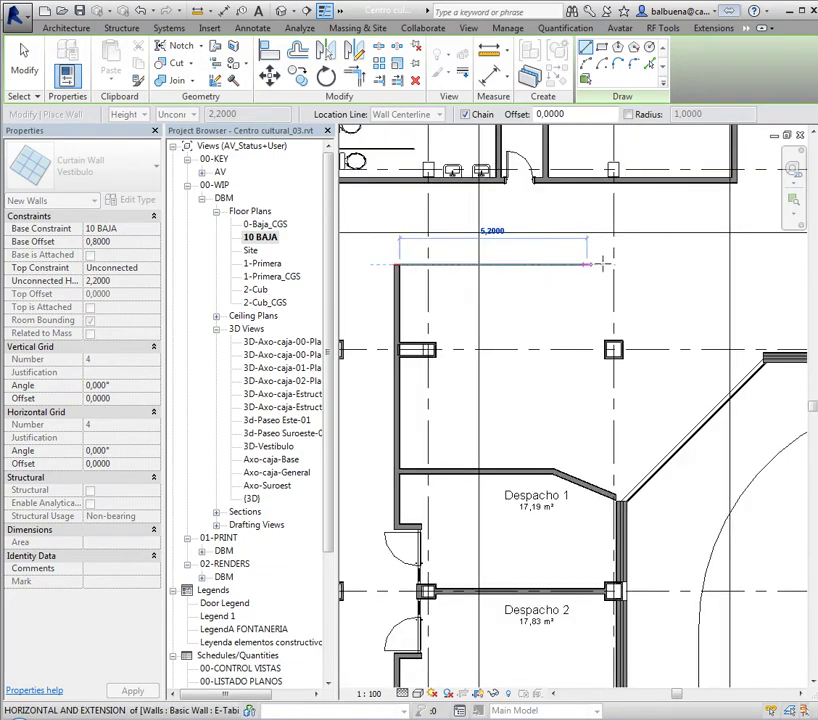
{"action": "left_click", "coordinate": [660, 258]}
- Continue the wall diagonally down to the existing wall corner and finish drawing
{"action": "scroll", "coordinate": [755, 347], "scroll_direction": "up", "scroll_amount": 2}
{"action": "scroll", "coordinate": [763, 345], "scroll_direction": "up", "scroll_amount": 3}
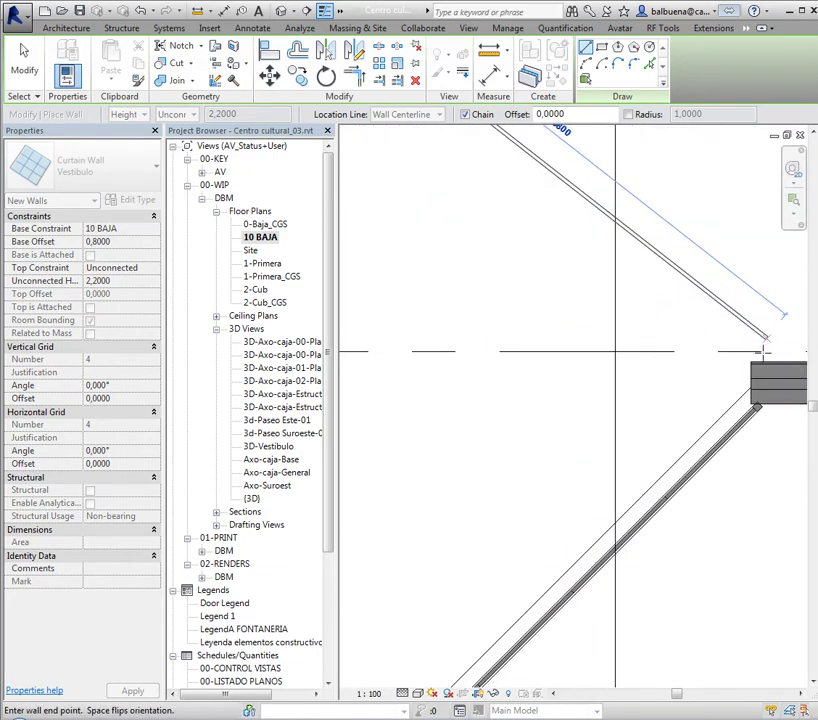
{"action": "left_click", "coordinate": [752, 362]}
{"action": "key", "text": "Escape"}
{"action": "key", "text": "Escape"}
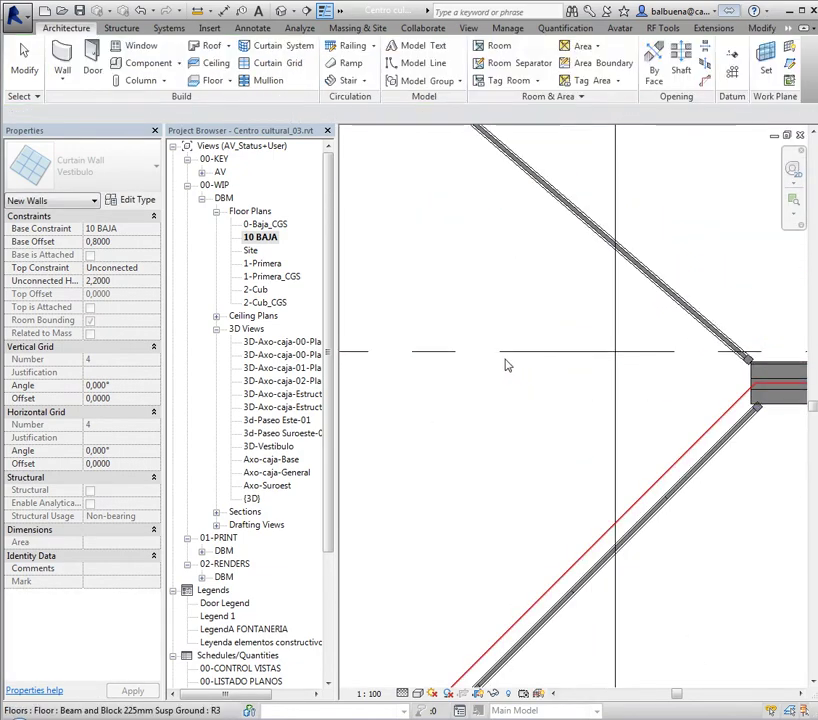
{"action": "scroll", "coordinate": [450, 372], "scroll_direction": "down", "scroll_amount": 3}
{"action": "scroll", "coordinate": [396, 378], "scroll_direction": "down", "scroll_amount": 2}
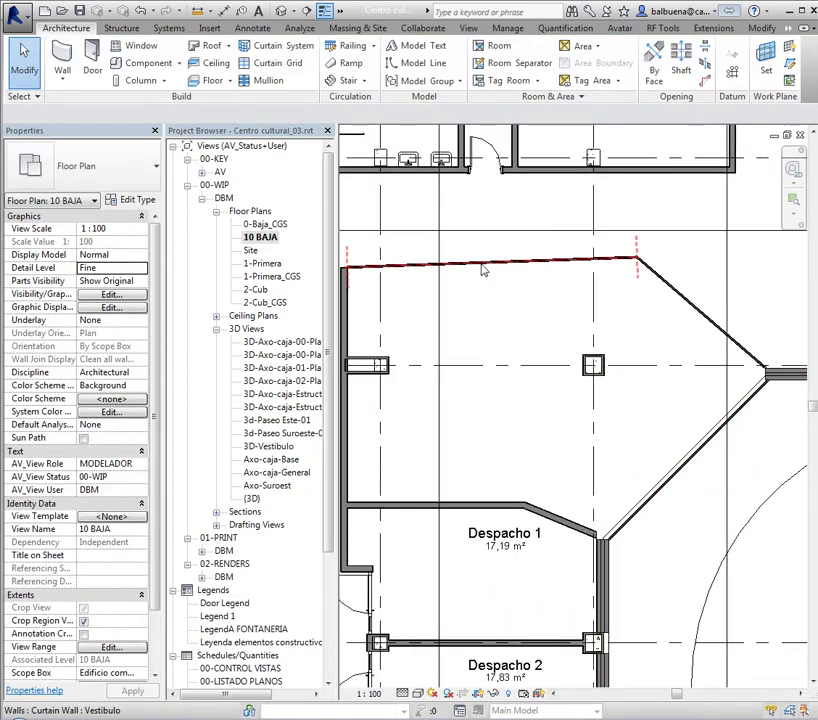
{"action": "scroll", "coordinate": [626, 272], "scroll_direction": "up", "scroll_amount": 2}
- Align the new horizontal curtain wall down to its reference line
{"action": "scroll", "coordinate": [640, 238], "scroll_direction": "up", "scroll_amount": 2}
{"action": "left_click", "coordinate": [641, 243]}
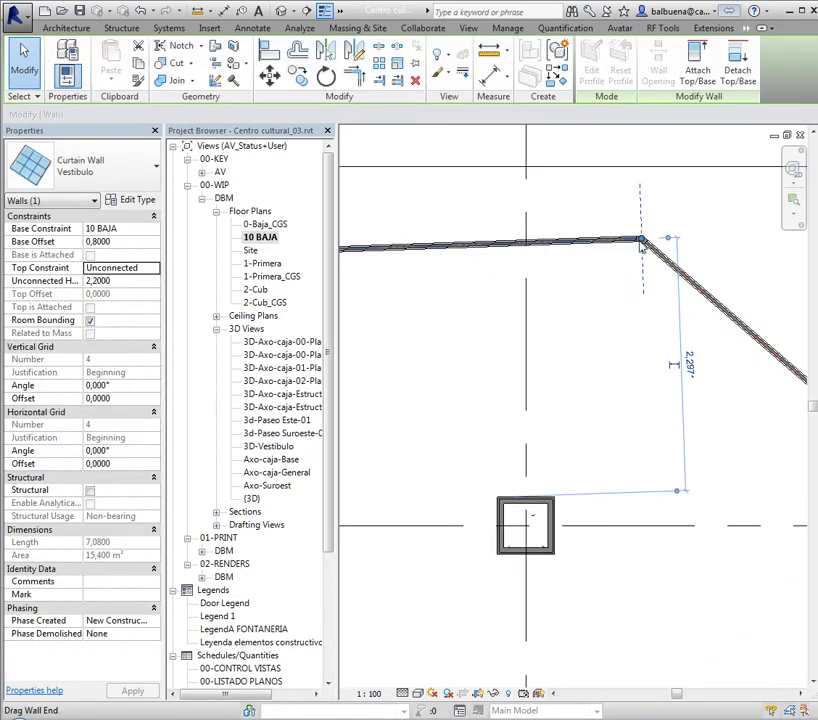
{"action": "key", "text": "r"}
{"action": "key", "text": "s"}
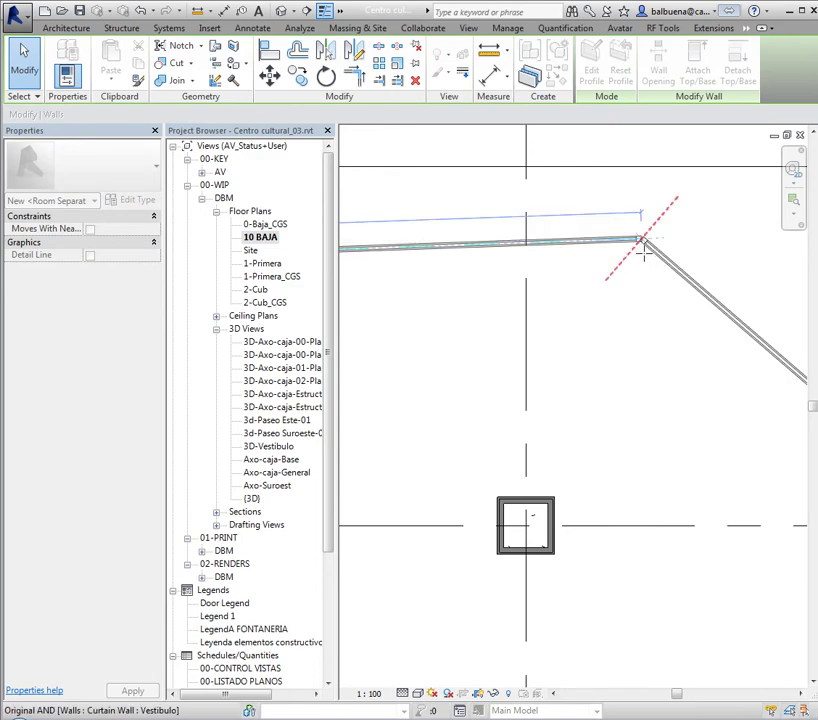
{"action": "left_click", "coordinate": [643, 267]}
{"action": "scroll", "coordinate": [658, 261], "scroll_direction": "up", "scroll_amount": 3}
{"action": "key", "text": "Escape"}
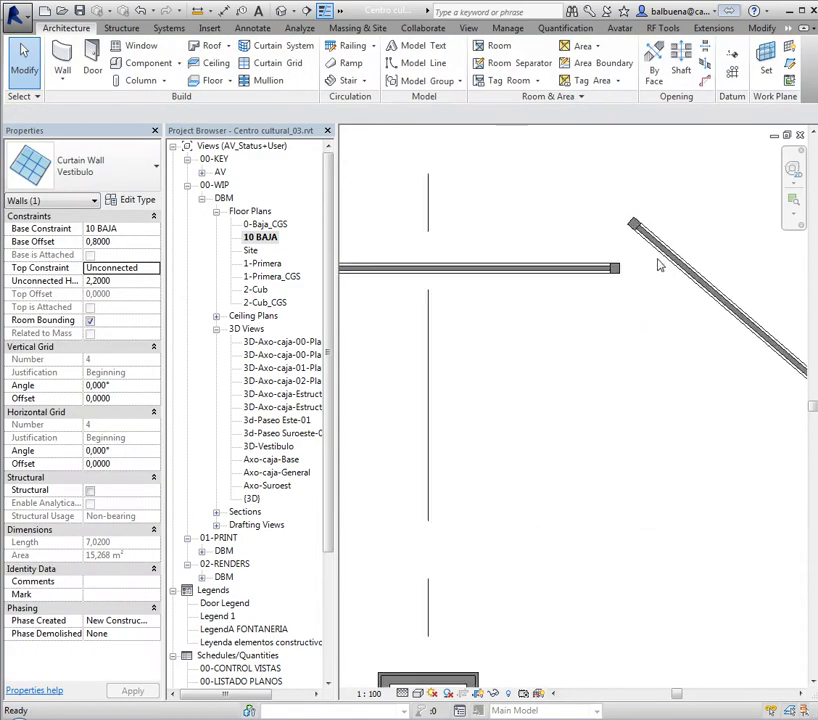
- Drag the horizontal wall's end onto the diagonal wall's endpoint to join them
{"action": "mouse_move", "coordinate": [630, 219]}
{"action": "left_mouse_down"}
{"action": "mouse_move", "coordinate": [632, 257]}
{"action": "mouse_move", "coordinate": [621, 278]}
{"action": "left_mouse_up"}
{"action": "left_click", "coordinate": [465, 348]}
{"action": "scroll", "coordinate": [465, 348], "scroll_direction": "down", "scroll_amount": 2}
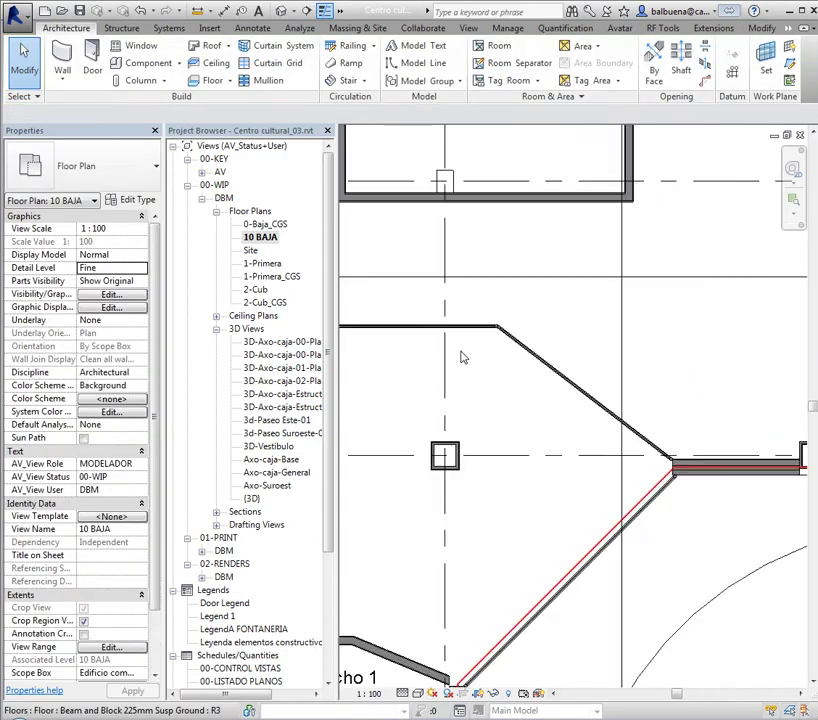
{"action": "middle_click_drag", "start_coordinate": [465, 348], "coordinate": [628, 268]}
{"action": "scroll", "coordinate": [628, 268], "scroll_direction": "down", "scroll_amount": 1}
{"action": "middle_click_drag", "start_coordinate": [384, 322], "coordinate": [529, 304]}
{"action": "scroll", "coordinate": [504, 243], "scroll_direction": "up", "scroll_amount": 2}
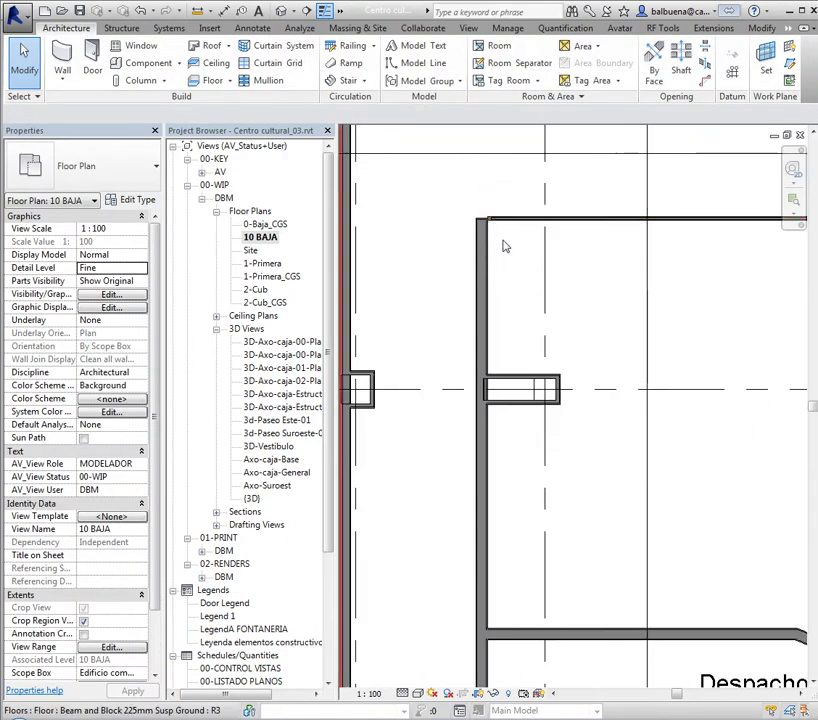
{"action": "scroll", "coordinate": [471, 179], "scroll_direction": "up", "scroll_amount": 2}
{"action": "scroll", "coordinate": [491, 201], "scroll_direction": "up", "scroll_amount": 1}
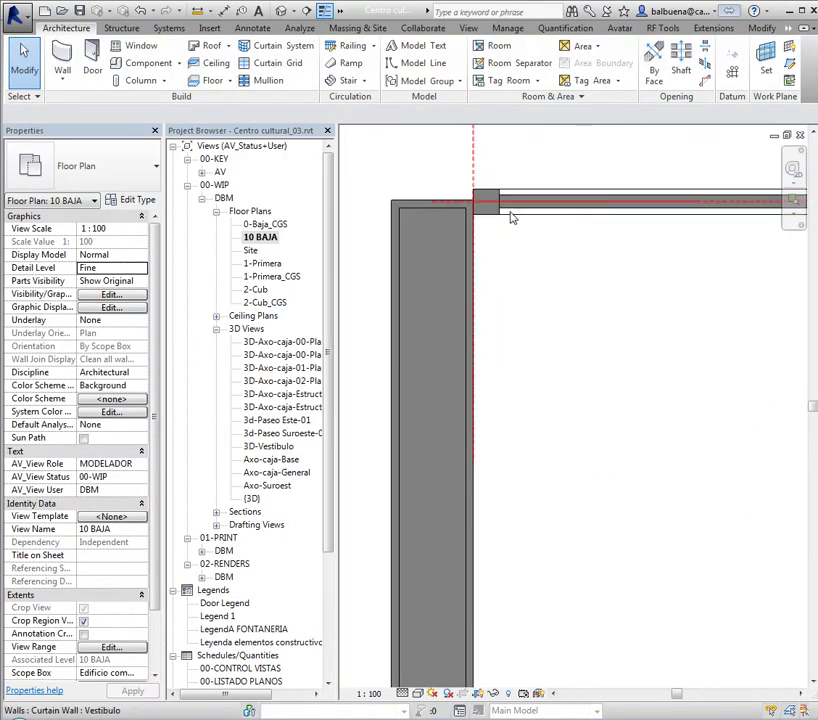
{"action": "scroll", "coordinate": [484, 201], "scroll_direction": "up", "scroll_amount": 3}
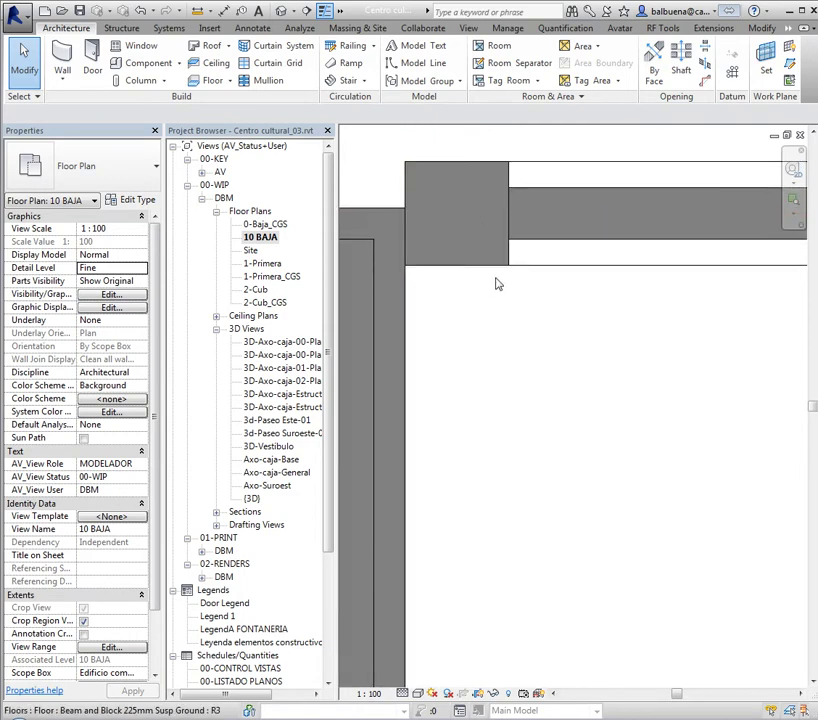
- Move the 6.9873-long Vestibulo wall down so it lines up with the left wall corner
{"action": "left_click", "coordinate": [498, 222]}
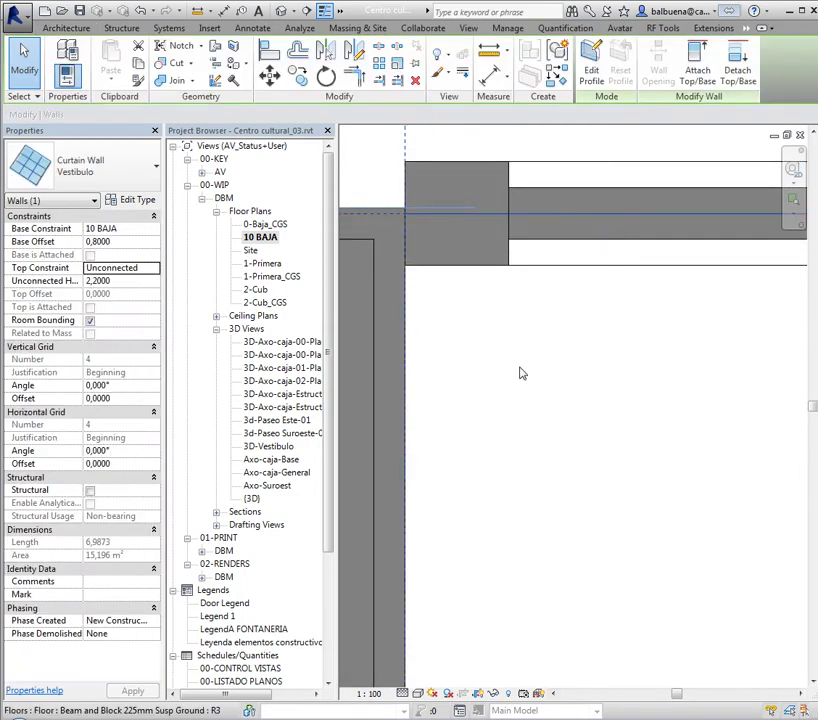
{"action": "left_click", "coordinate": [271, 80]}
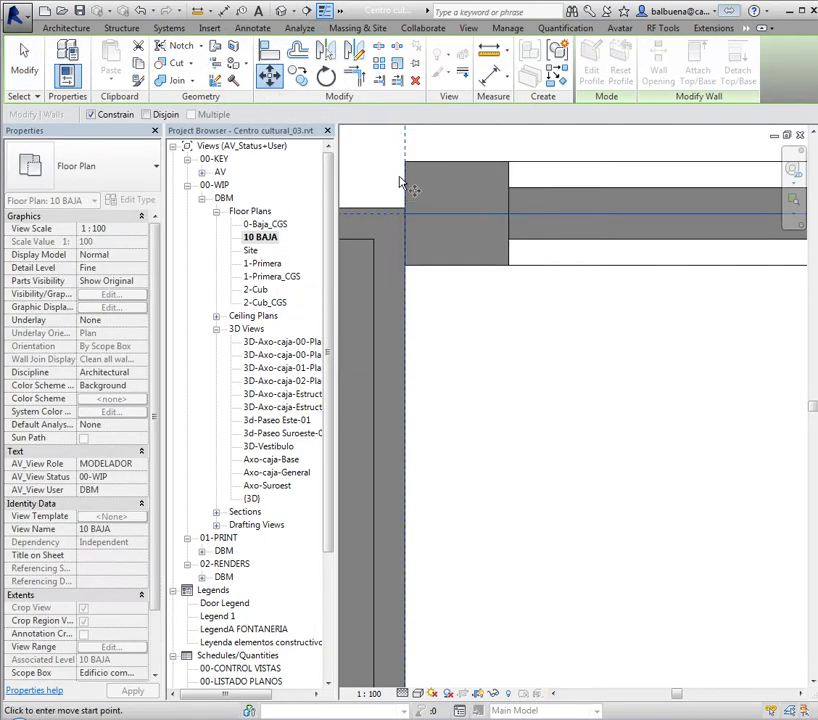
{"action": "left_click", "coordinate": [415, 170]}
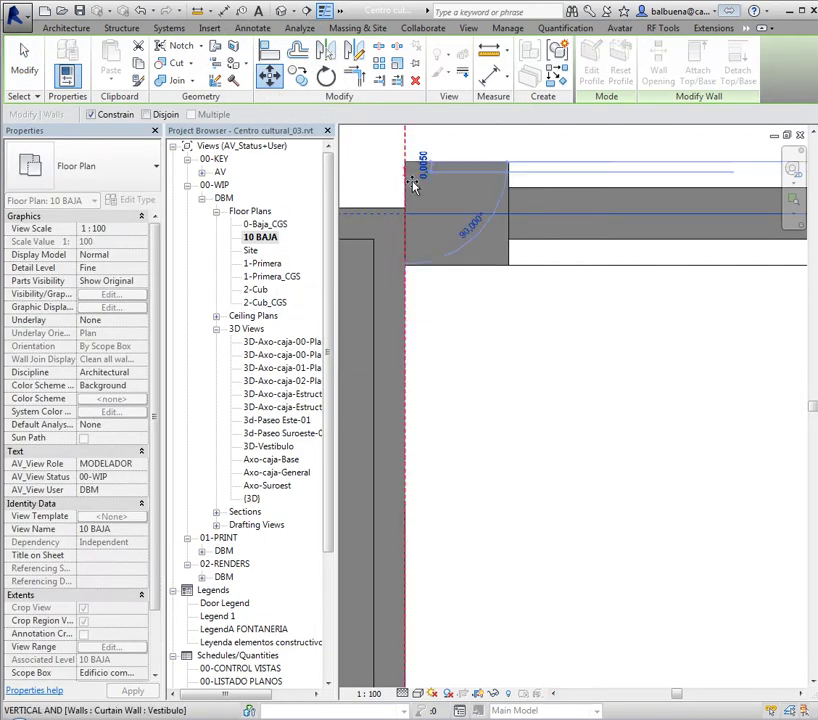
{"action": "left_click", "coordinate": [436, 290]}
{"action": "left_click", "coordinate": [513, 410]}
{"action": "key", "text": "Escape"}
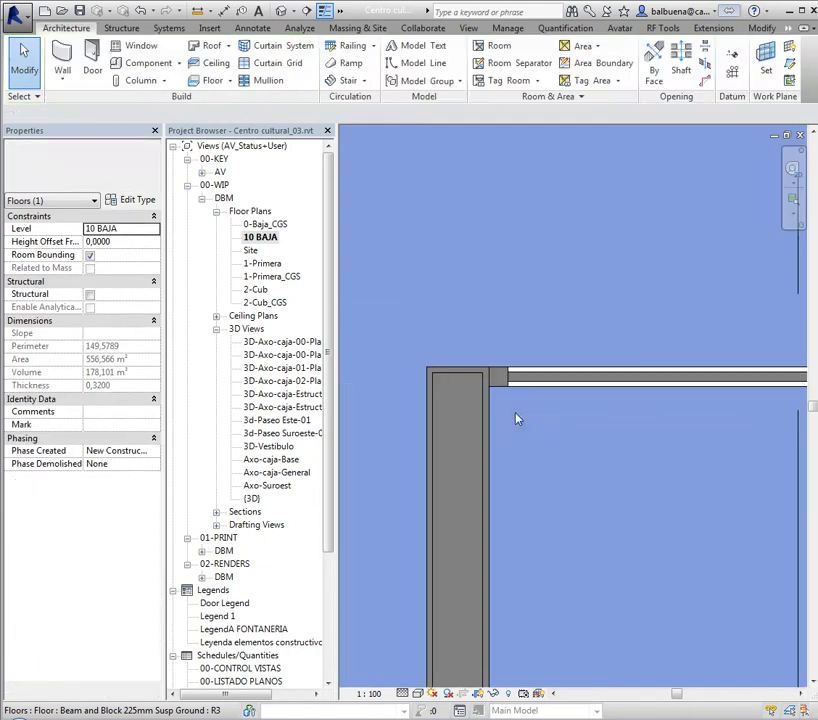
{"action": "scroll", "coordinate": [515, 410], "scroll_direction": "down", "scroll_amount": 2}
{"action": "scroll", "coordinate": [515, 410], "scroll_direction": "down", "scroll_amount": 2}
{"action": "scroll", "coordinate": [515, 405], "scroll_direction": "down", "scroll_amount": 2}
- Open the 3D-Axo-caja-00 view and orbit in to the glass corner
{"action": "scroll", "coordinate": [515, 405], "scroll_direction": "down", "scroll_amount": 3}
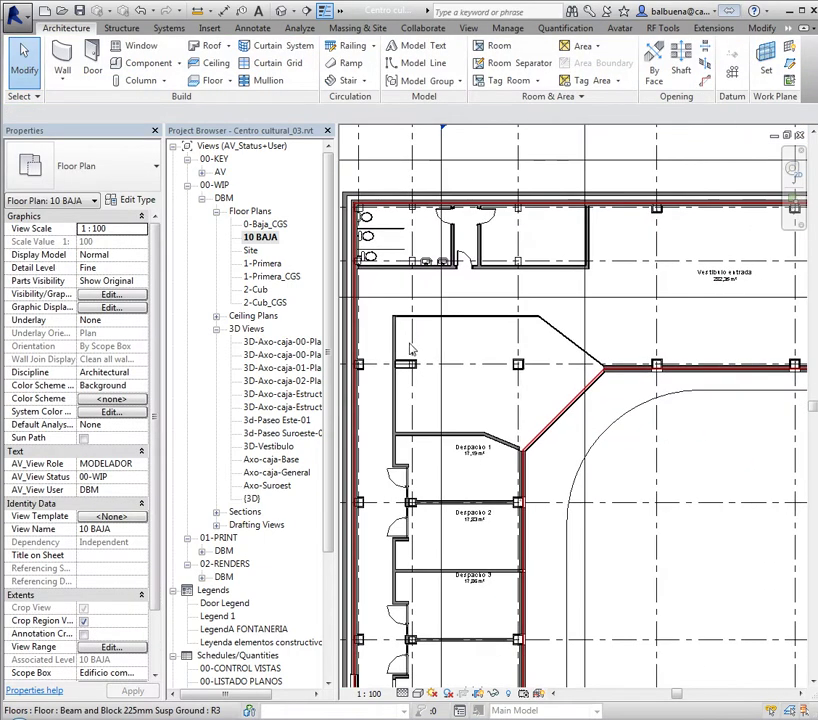
{"action": "double_click", "coordinate": [282, 341]}
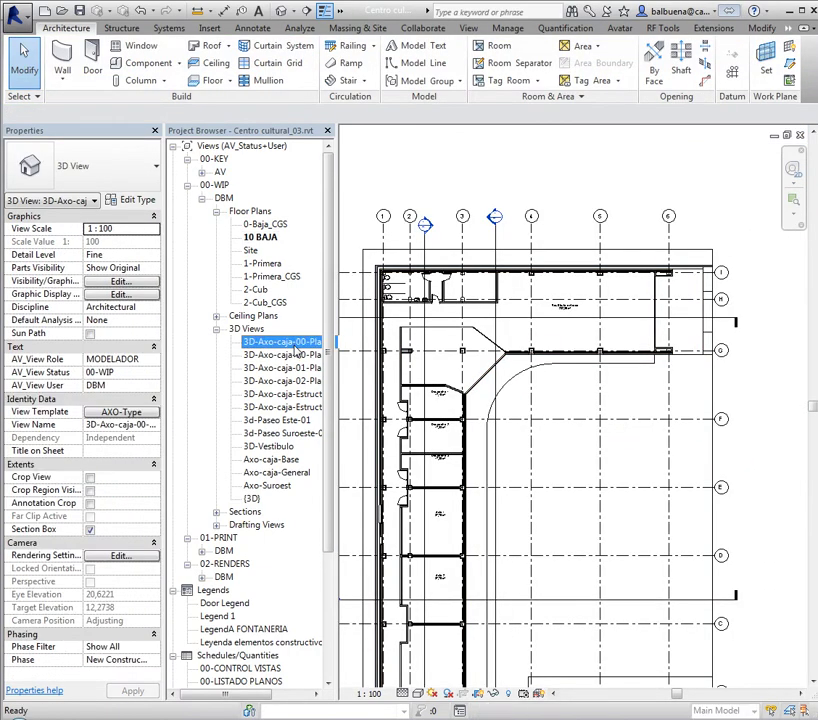
{"action": "scroll", "coordinate": [525, 440], "scroll_direction": "up", "scroll_amount": 1}
{"action": "scroll", "coordinate": [533, 330], "scroll_direction": "up", "scroll_amount": 3}
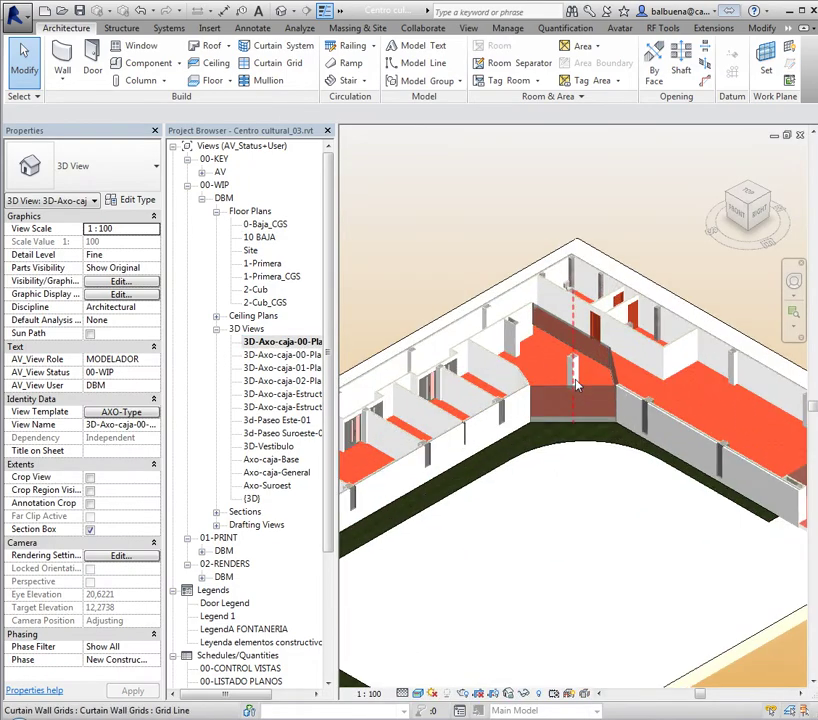
{"action": "scroll", "coordinate": [533, 327], "scroll_direction": "up", "scroll_amount": 2}
{"action": "scroll", "coordinate": [560, 375], "scroll_direction": "up", "scroll_amount": 5}
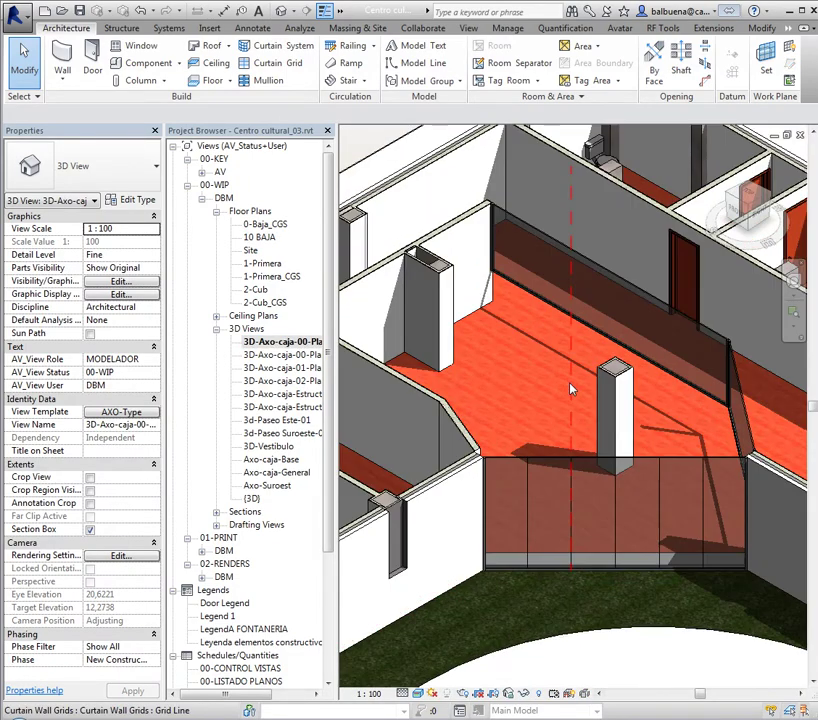
{"action": "scroll", "coordinate": [565, 420], "scroll_direction": "down", "scroll_amount": 2}
{"action": "middle_click_drag", "start_coordinate": [565, 420], "coordinate": [584, 401], "text": "shift"}
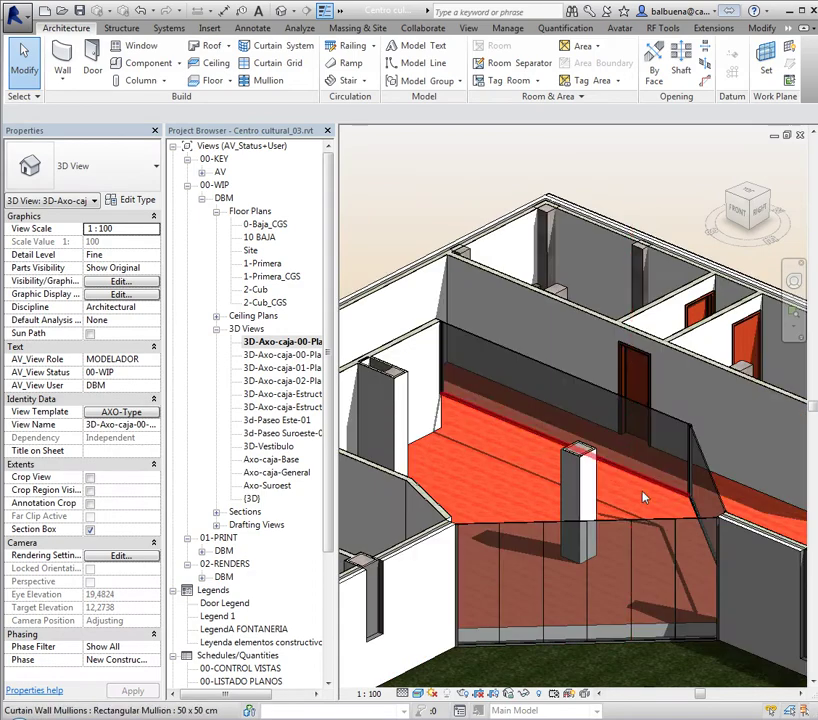
{"action": "scroll", "coordinate": [500, 490], "scroll_direction": "up", "scroll_amount": 3}
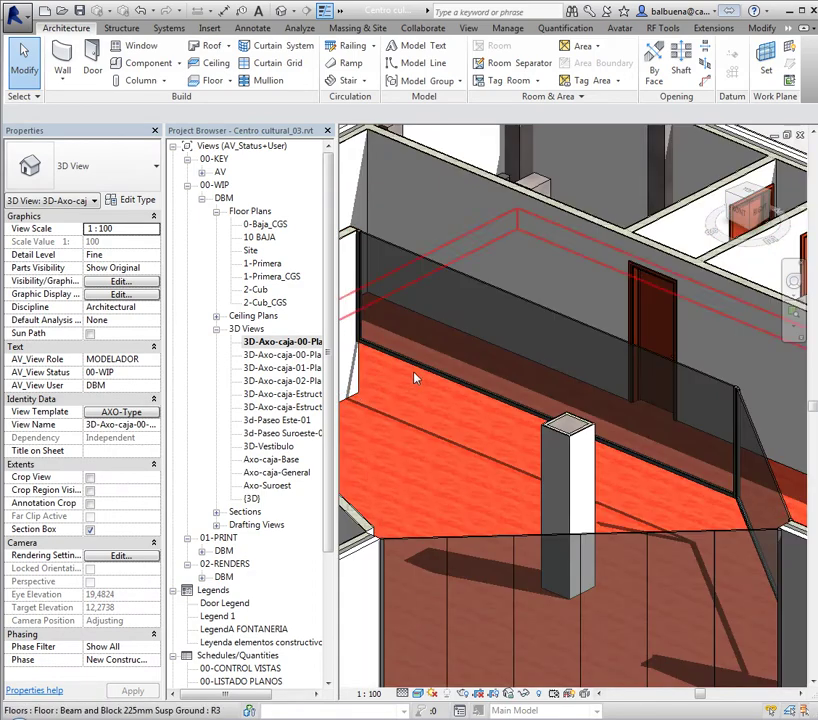
- Select the long Vestibulo curtain wall together with the corner wall
{"action": "left_click", "coordinate": [413, 370]}
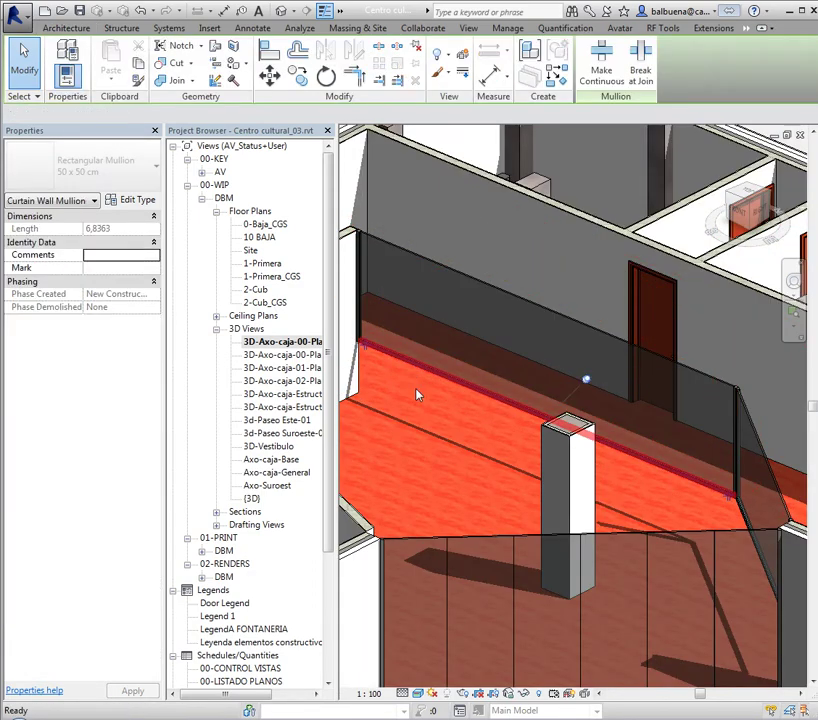
{"action": "key", "text": "Escape"}
{"action": "left_click", "coordinate": [380, 287]}
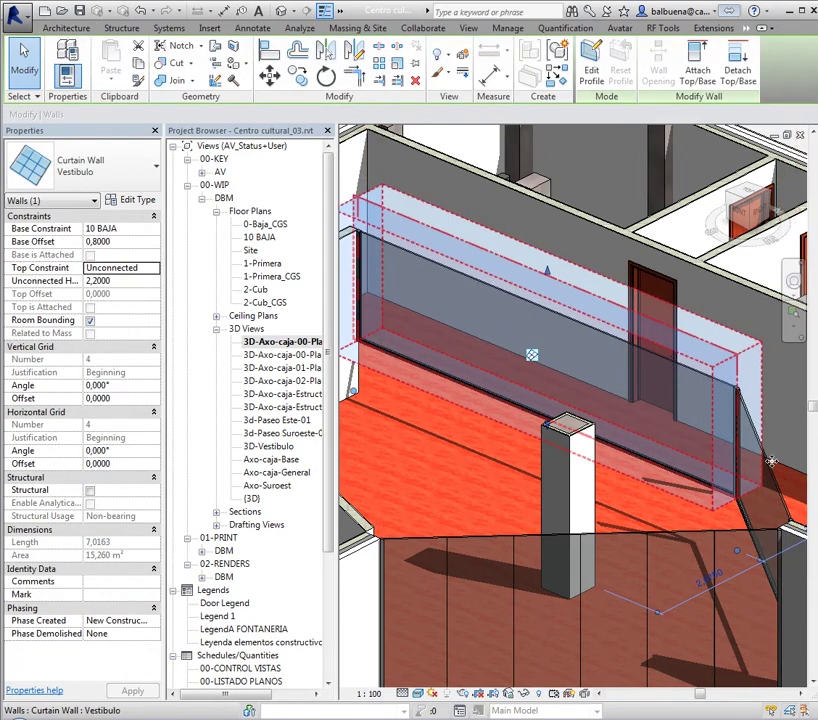
{"action": "left_click", "coordinate": [775, 479], "text": "ctrl"}
- Set both walls' base offset to 0 and top constraint to Up to level 1-Primera
{"action": "left_click", "coordinate": [122, 242]}
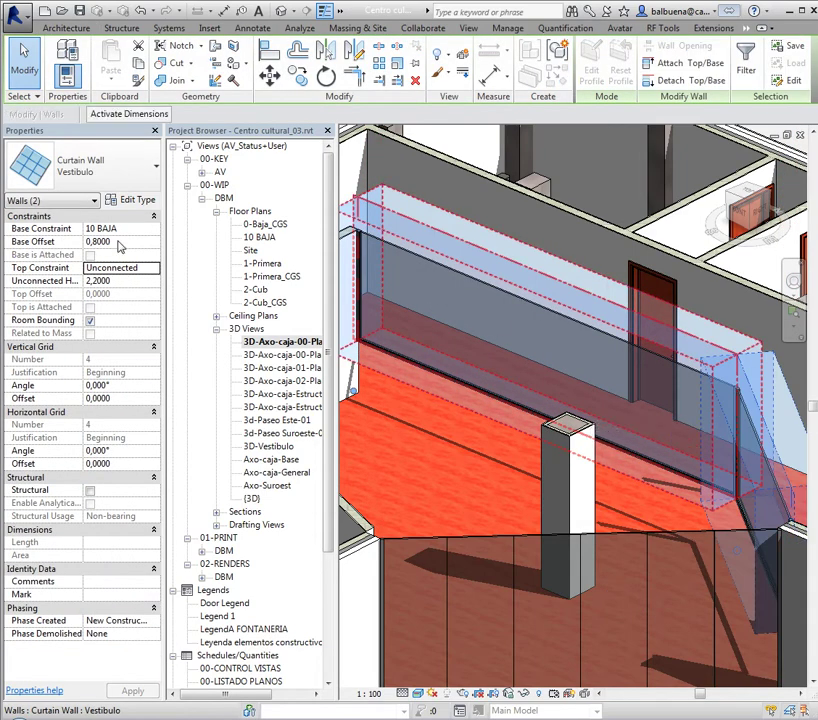
{"action": "double_click", "coordinate": [124, 242]}
{"action": "type", "text": "0,0000"}
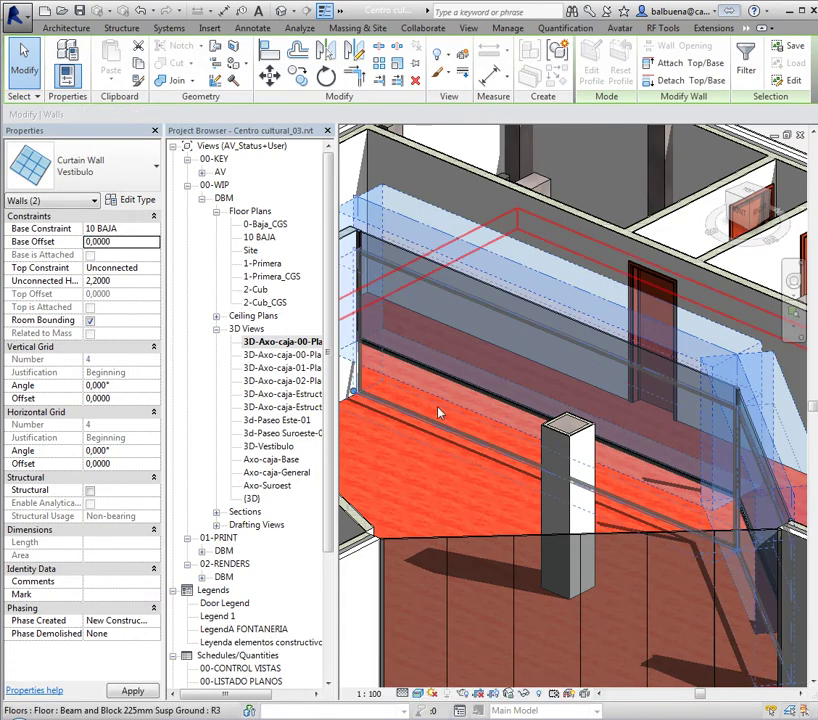
{"action": "left_click", "coordinate": [154, 269]}
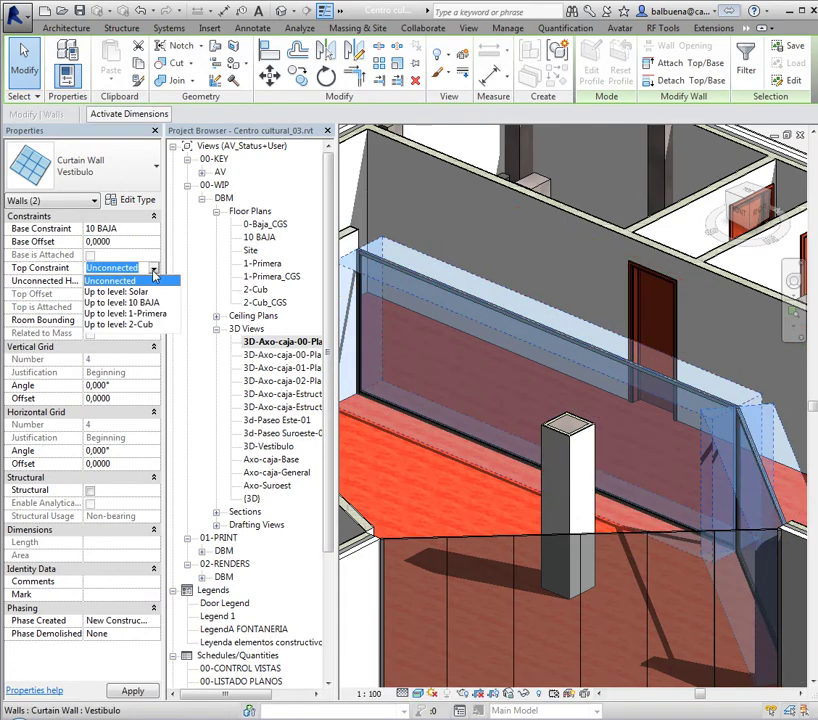
{"action": "left_click", "coordinate": [155, 314]}
{"action": "key", "text": "Escape"}
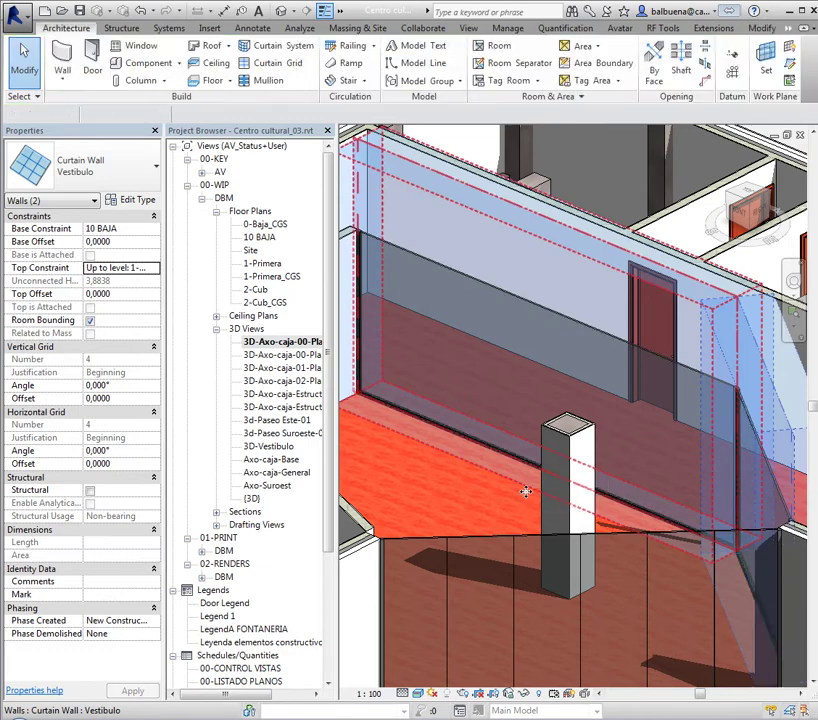
- Change the Vestibulo curtain wall to the Mampara type
{"action": "scroll", "coordinate": [449, 448], "scroll_direction": "down", "scroll_amount": 1}
{"action": "scroll", "coordinate": [451, 449], "scroll_direction": "down", "scroll_amount": 2}
{"action": "scroll", "coordinate": [445, 447], "scroll_direction": "up", "scroll_amount": 3}
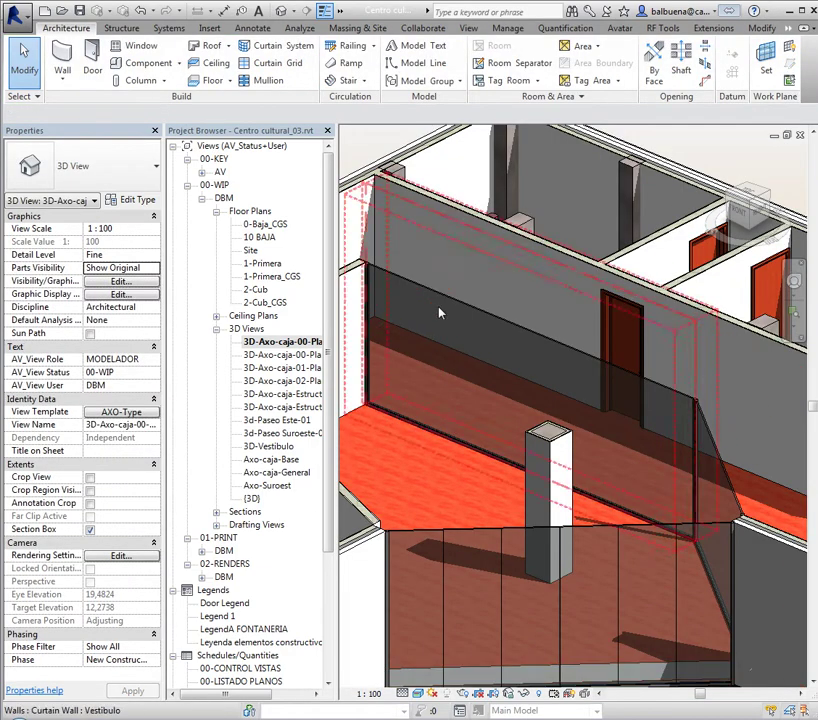
{"action": "scroll", "coordinate": [624, 429], "scroll_direction": "up", "scroll_amount": 2}
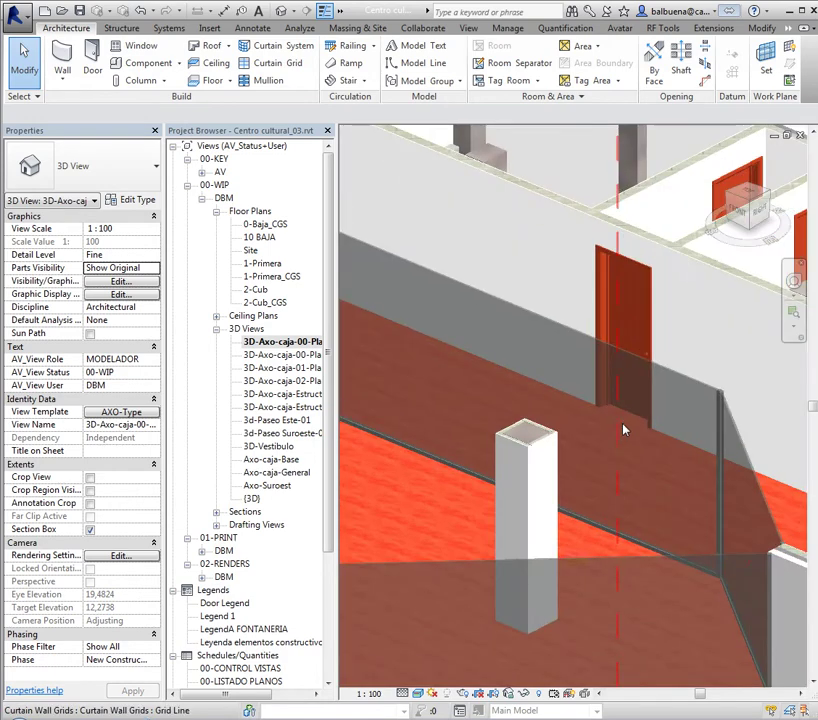
{"action": "left_click", "coordinate": [670, 377]}
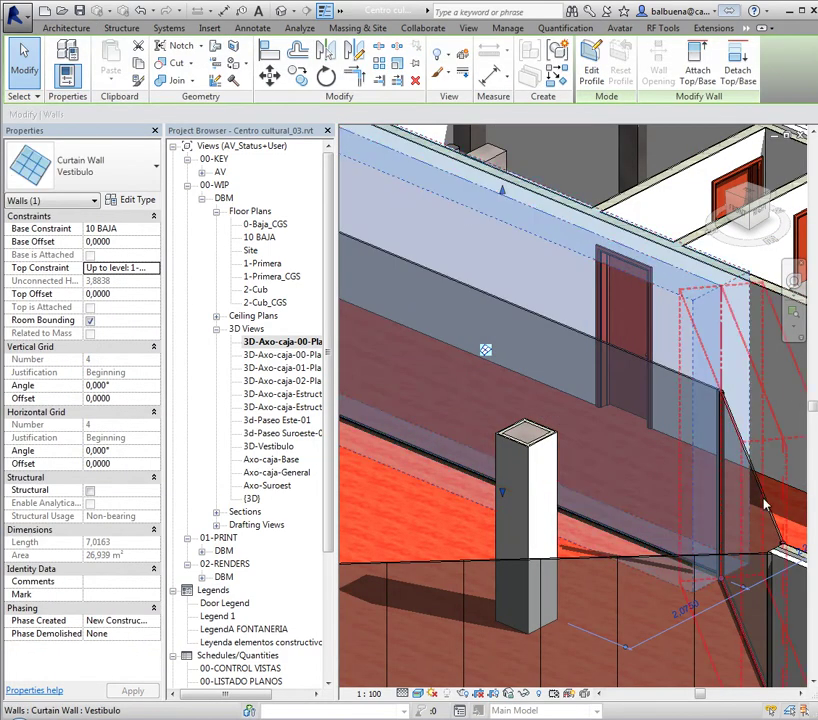
{"action": "left_click", "coordinate": [87, 165]}
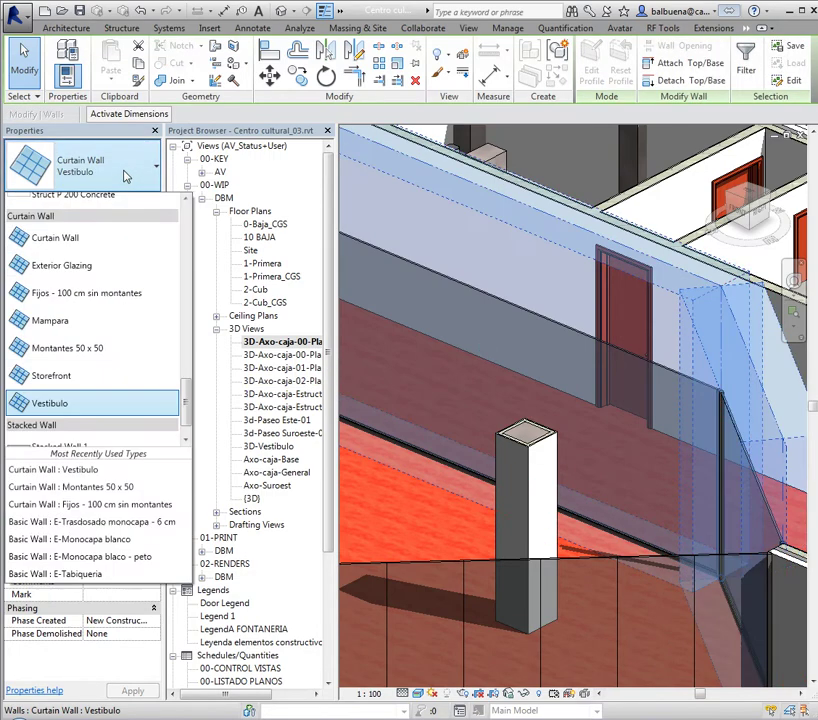
{"action": "left_click", "coordinate": [60, 333]}
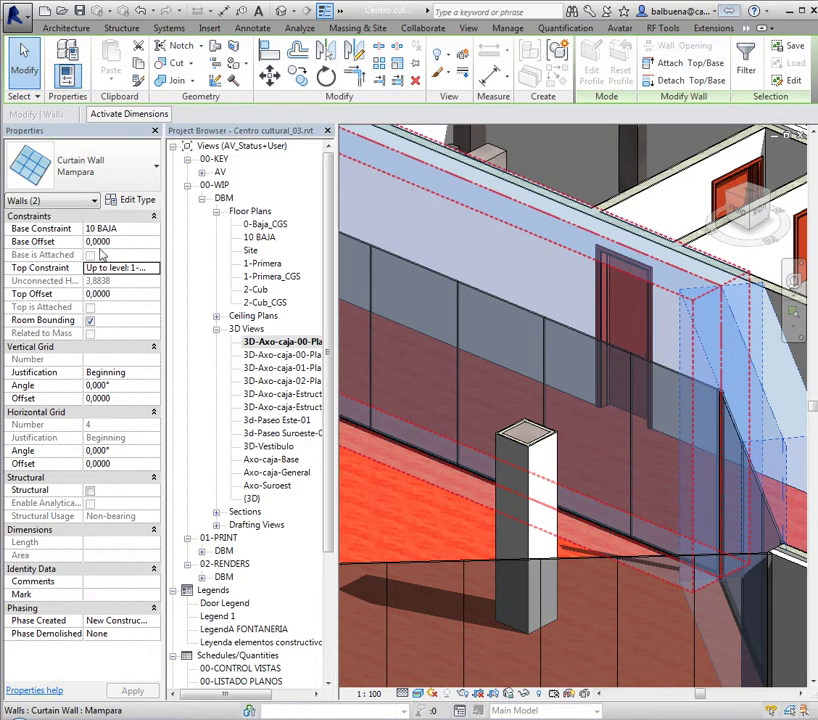
{"action": "key", "text": "Escape"}
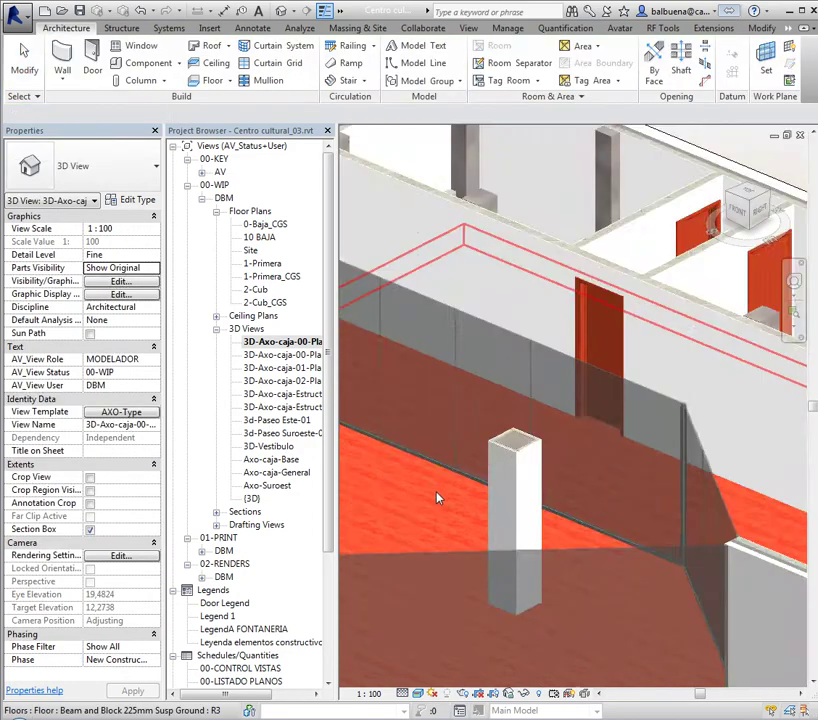
- Orbit around the full-height Mampara corner walls, then bring up the Massing & Site tools
{"action": "middle_click_drag", "start_coordinate": [456, 482], "coordinate": [417, 521], "text": "shift"}
{"action": "scroll", "coordinate": [435, 524], "scroll_direction": "down", "scroll_amount": 2}
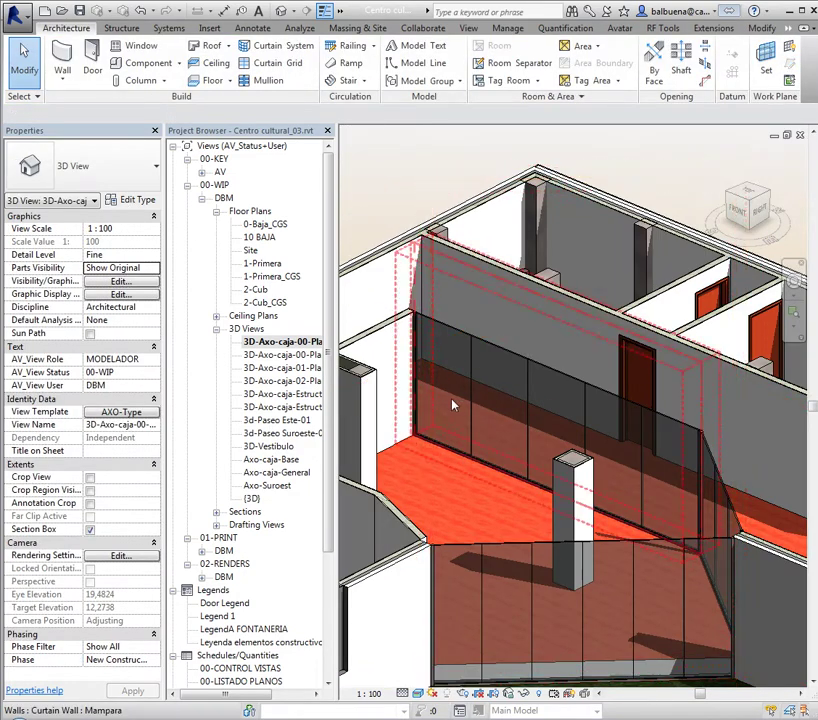
{"action": "scroll", "coordinate": [499, 536], "scroll_direction": "up", "scroll_amount": 5}
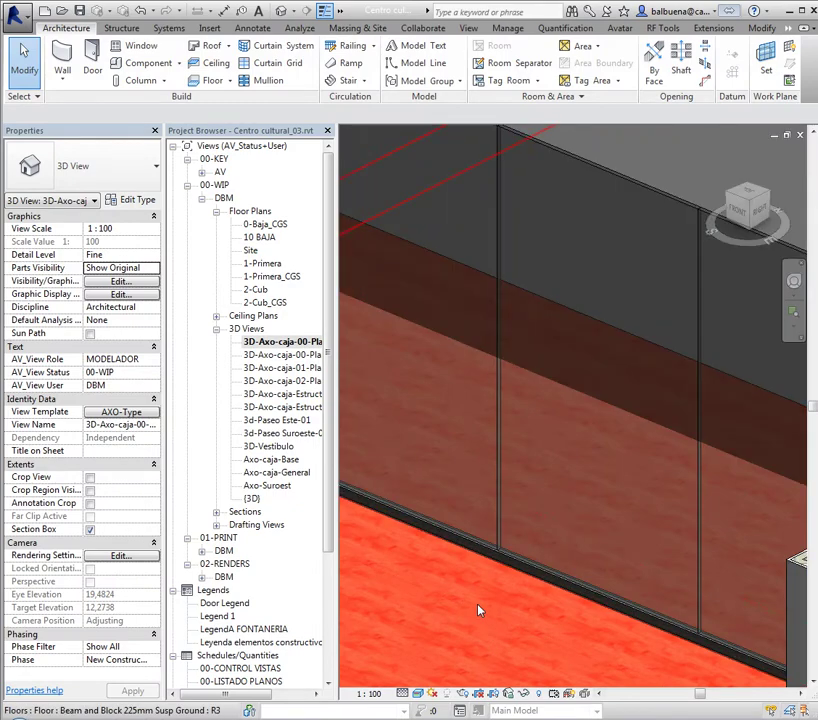
{"action": "scroll", "coordinate": [480, 610], "scroll_direction": "down", "scroll_amount": 2}
{"action": "scroll", "coordinate": [540, 556], "scroll_direction": "down", "scroll_amount": 3}
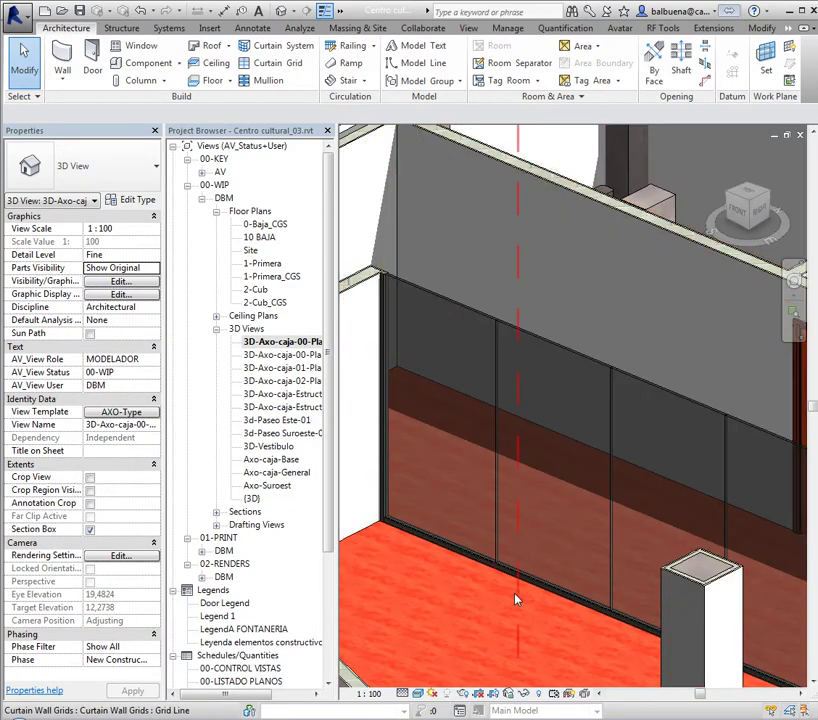
{"action": "scroll", "coordinate": [515, 620], "scroll_direction": "down", "scroll_amount": 2}
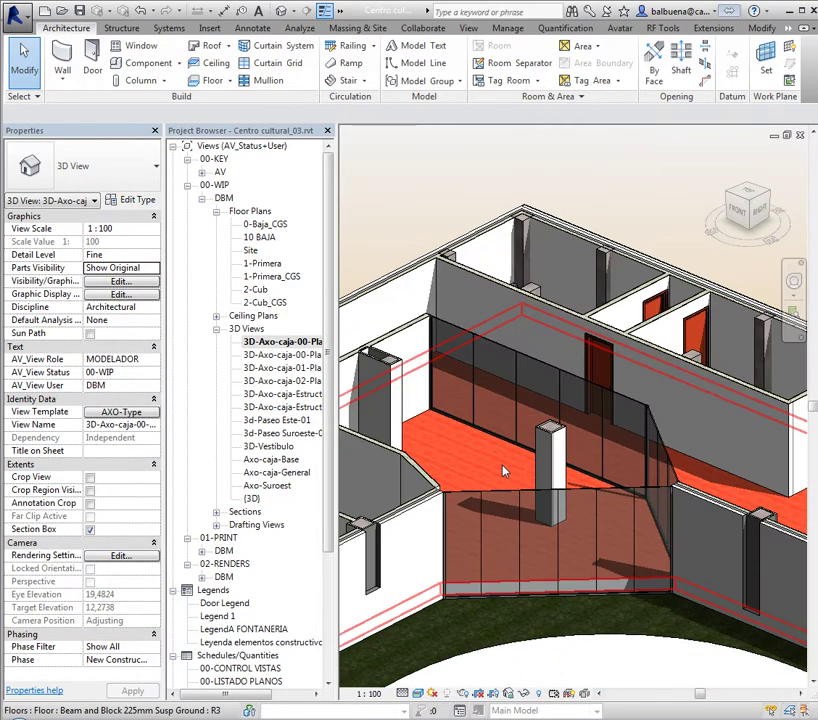
{"action": "scroll", "coordinate": [503, 472], "scroll_direction": "down", "scroll_amount": 1}
{"action": "mouse_move", "coordinate": [503, 472]}
{"action": "middle_mouse_down", "text": "shift"}
{"action": "mouse_move", "coordinate": [517, 478]}
{"action": "mouse_move", "coordinate": [633, 423]}
{"action": "mouse_move", "coordinate": [628, 338]}
{"action": "middle_mouse_up", "text": "shift"}
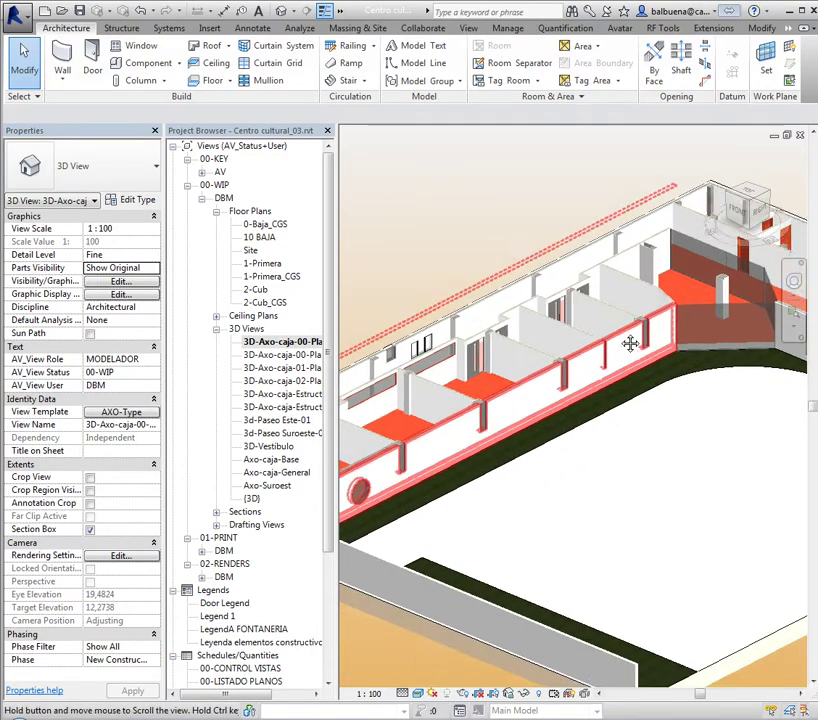
{"action": "left_click", "coordinate": [310, 12]}
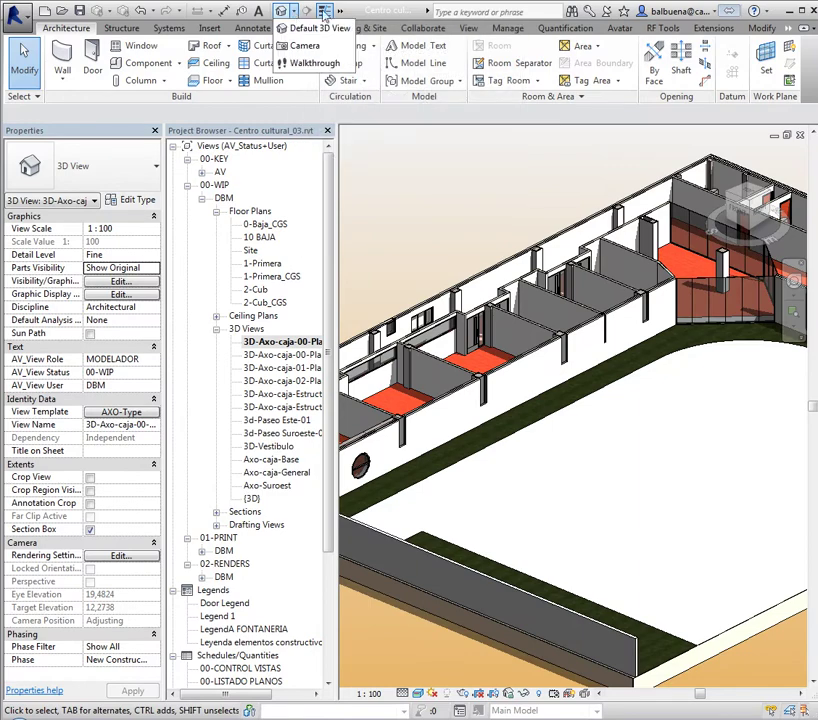
{"action": "left_click", "coordinate": [357, 27]}
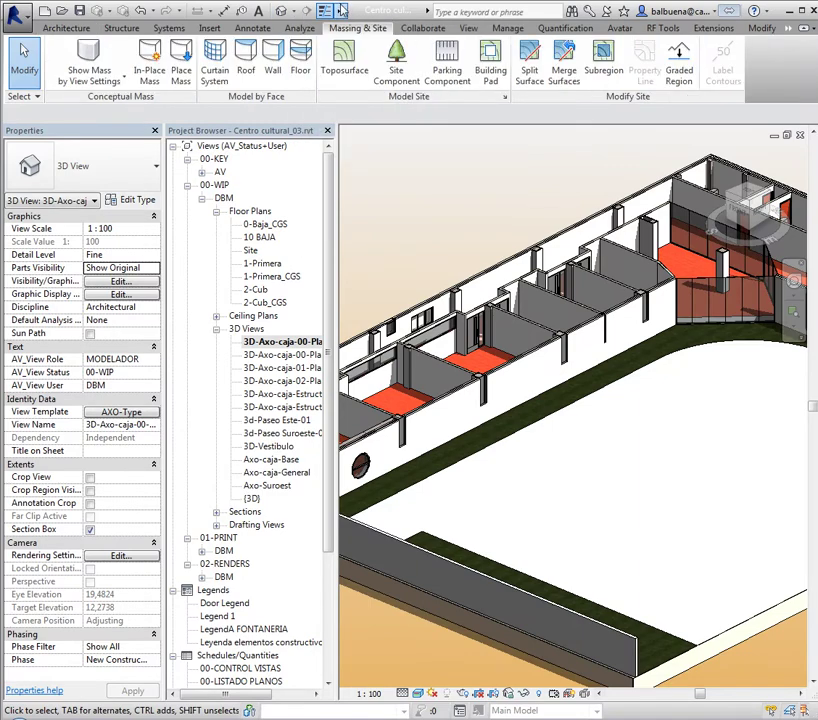
- Open the 10 BAJA floor plan and tile it beside the 3D-Axo-caja-00 view
{"action": "double_click", "coordinate": [260, 237]}
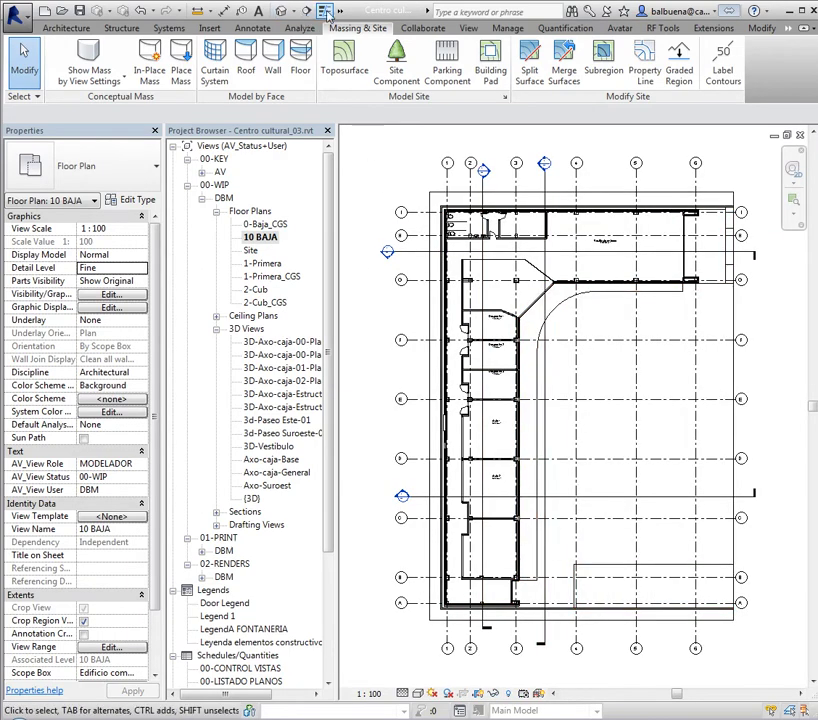
{"action": "left_click", "coordinate": [393, 29]}
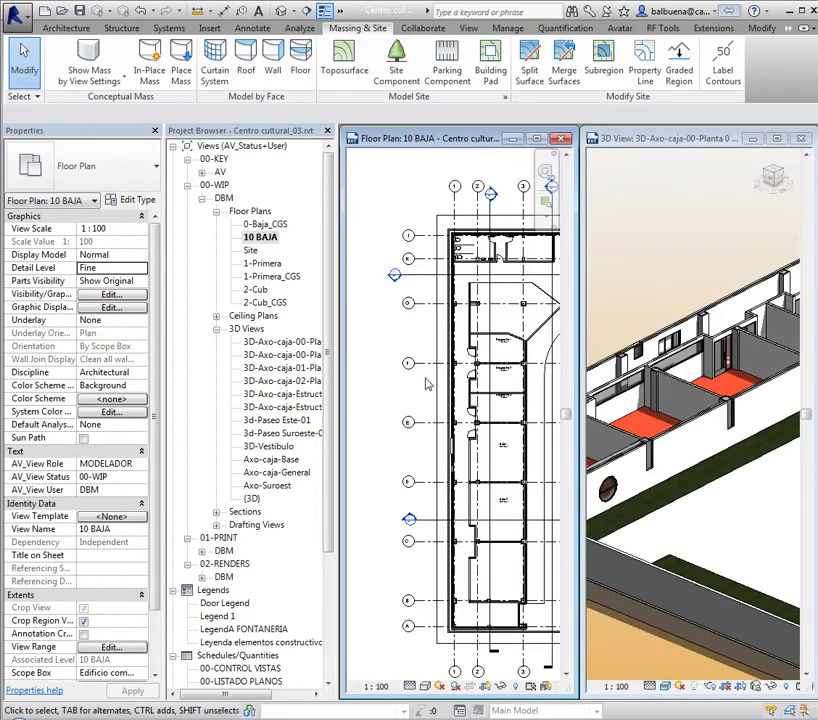
{"action": "scroll", "coordinate": [399, 385], "scroll_direction": "up", "scroll_amount": 3}
{"action": "scroll", "coordinate": [506, 565], "scroll_direction": "up", "scroll_amount": 2}
{"action": "scroll", "coordinate": [498, 557], "scroll_direction": "up", "scroll_amount": 2}
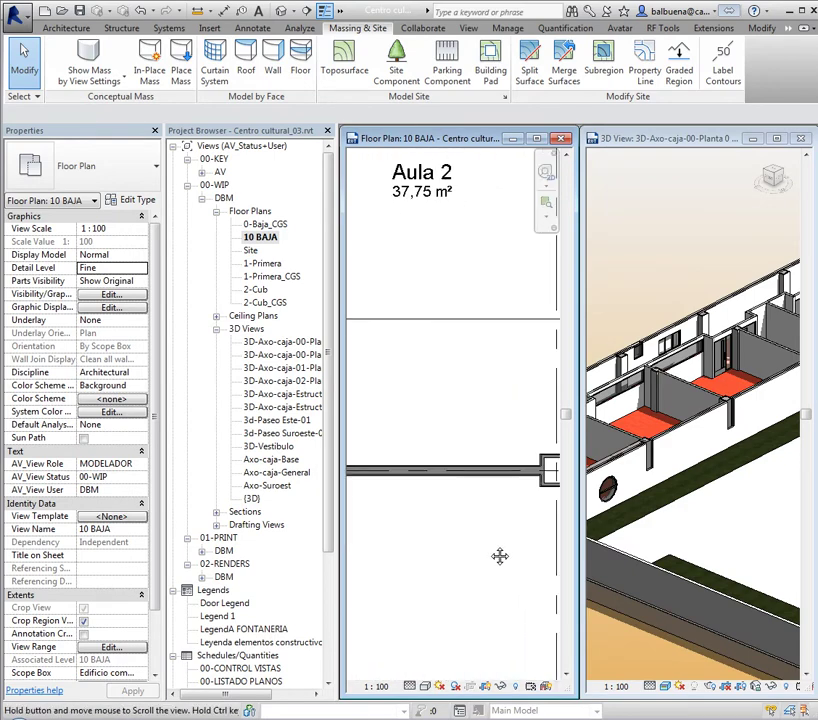
{"action": "mouse_move", "coordinate": [498, 557]}
{"action": "middle_mouse_down"}
{"action": "mouse_move", "coordinate": [399, 328]}
{"action": "mouse_move", "coordinate": [511, 365]}
{"action": "middle_mouse_up"}
{"action": "scroll", "coordinate": [668, 495], "scroll_direction": "up", "scroll_amount": 2}
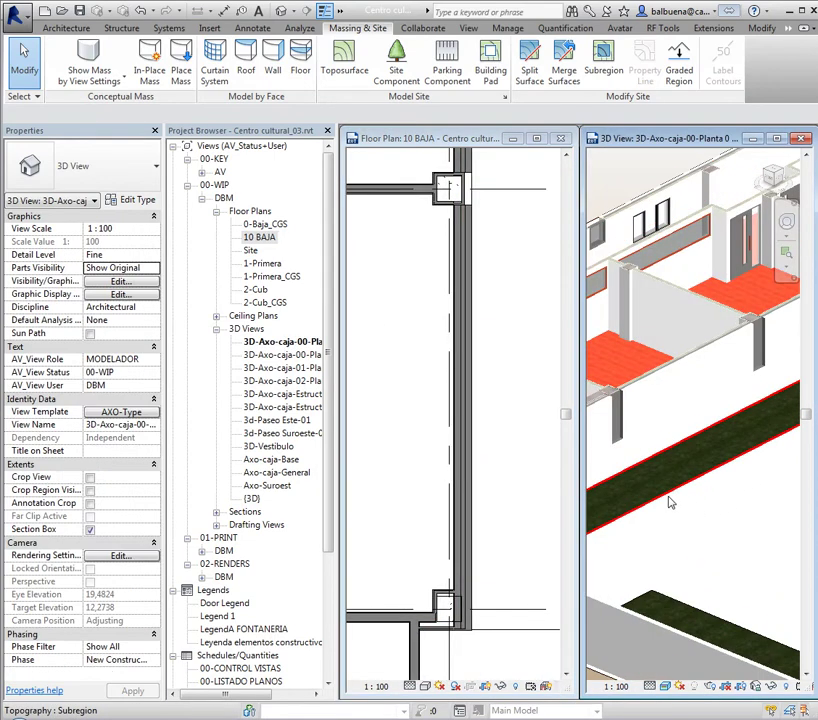
{"action": "scroll", "coordinate": [668, 495], "scroll_direction": "up", "scroll_amount": 2}
{"action": "scroll", "coordinate": [716, 484], "scroll_direction": "down", "scroll_amount": 2}
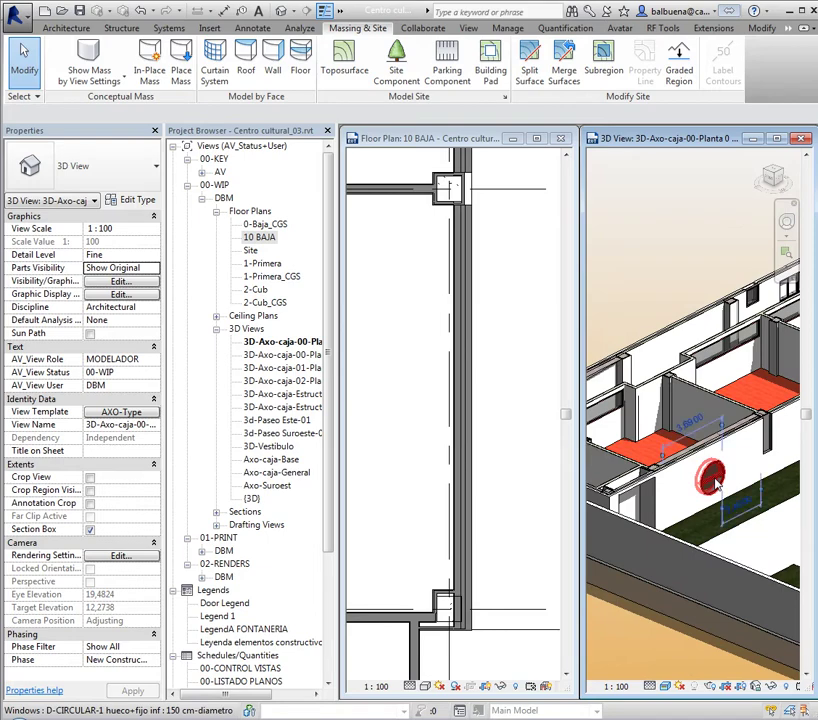
- Make the 10 BAJA plan active and pan it to the outer wall edge
{"action": "left_click", "coordinate": [716, 484]}
{"action": "key", "text": "Escape"}
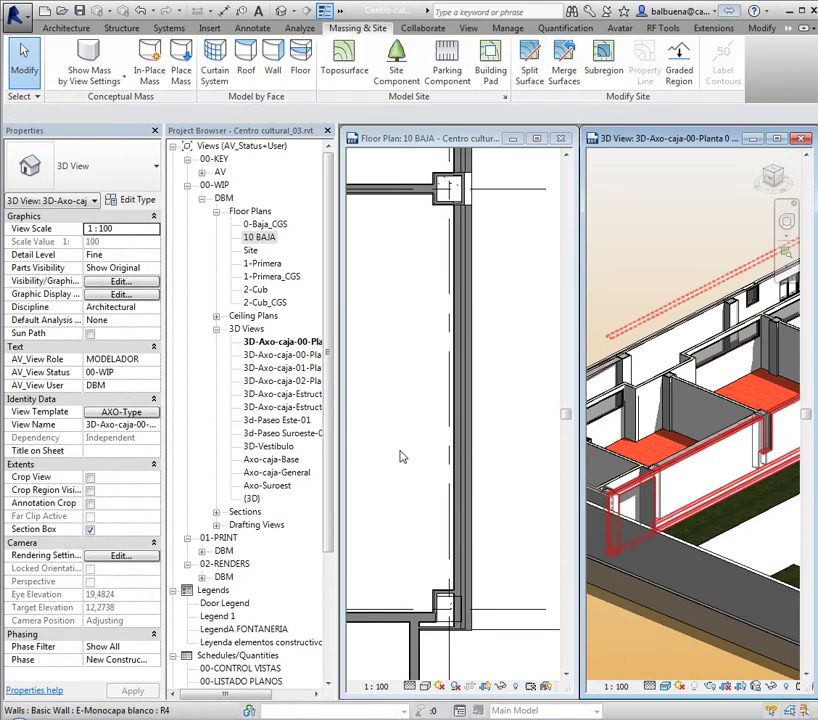
{"action": "left_click", "coordinate": [512, 464]}
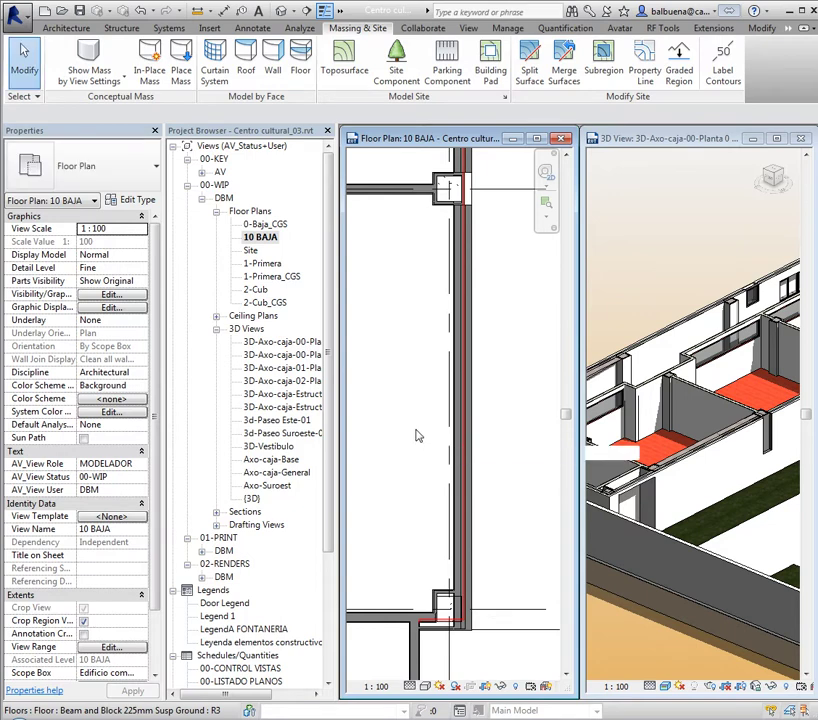
{"action": "middle_click_drag", "start_coordinate": [417, 440], "coordinate": [390, 403]}
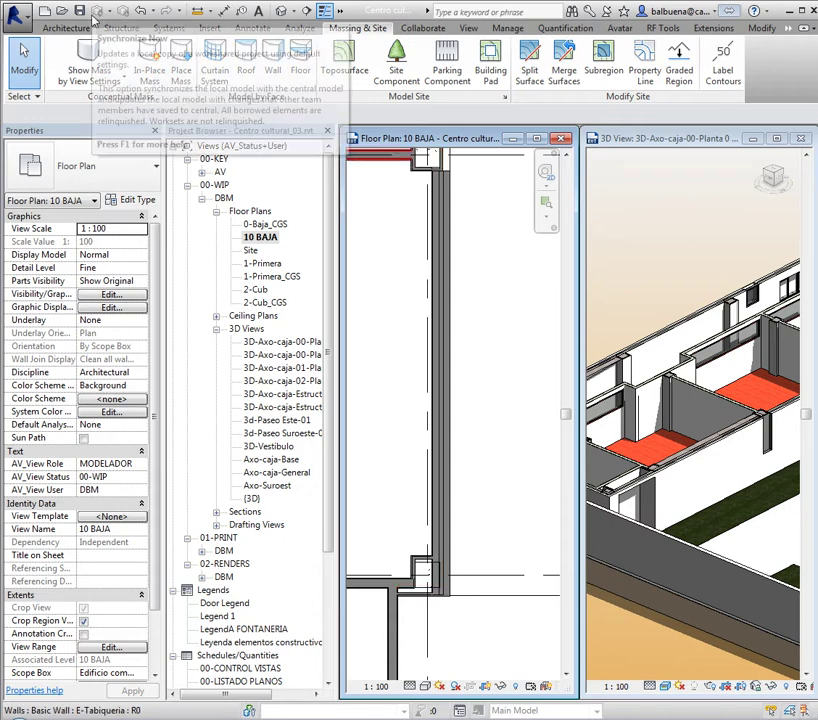
- Start an architectural wall and pick the Curtain Wall Mampara type
{"action": "left_click", "coordinate": [68, 24]}
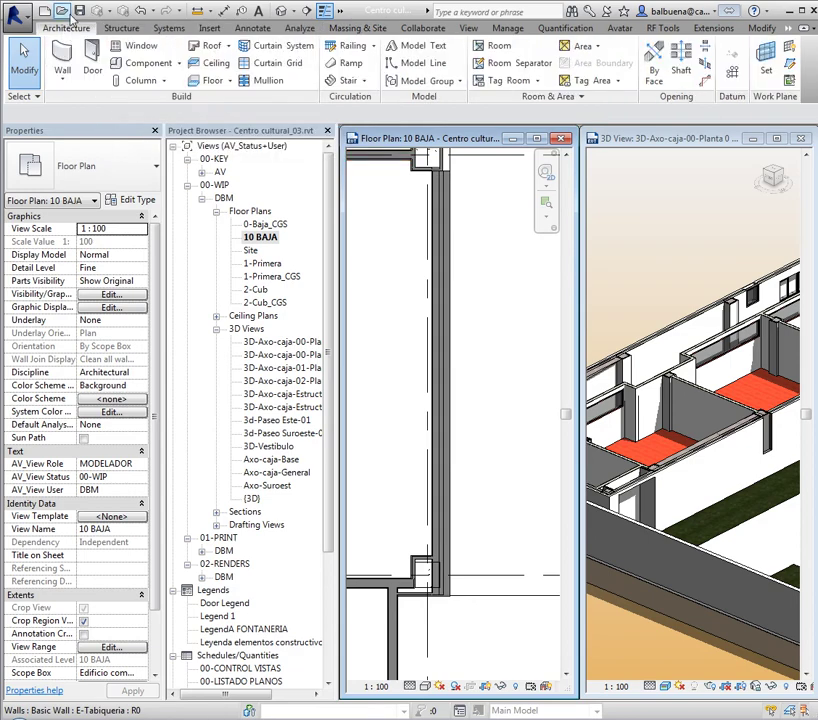
{"action": "left_click", "coordinate": [68, 82]}
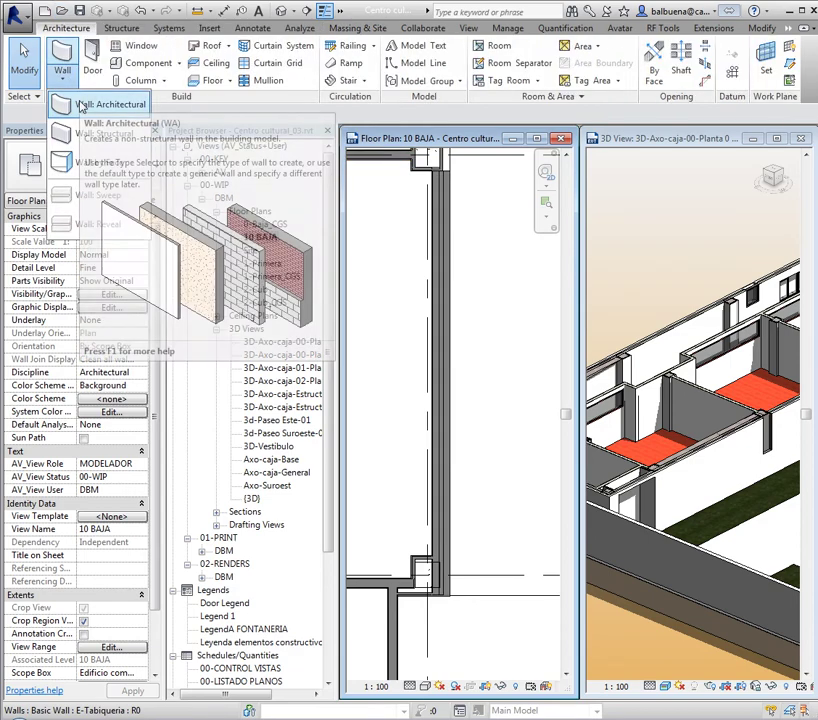
{"action": "left_click", "coordinate": [80, 106]}
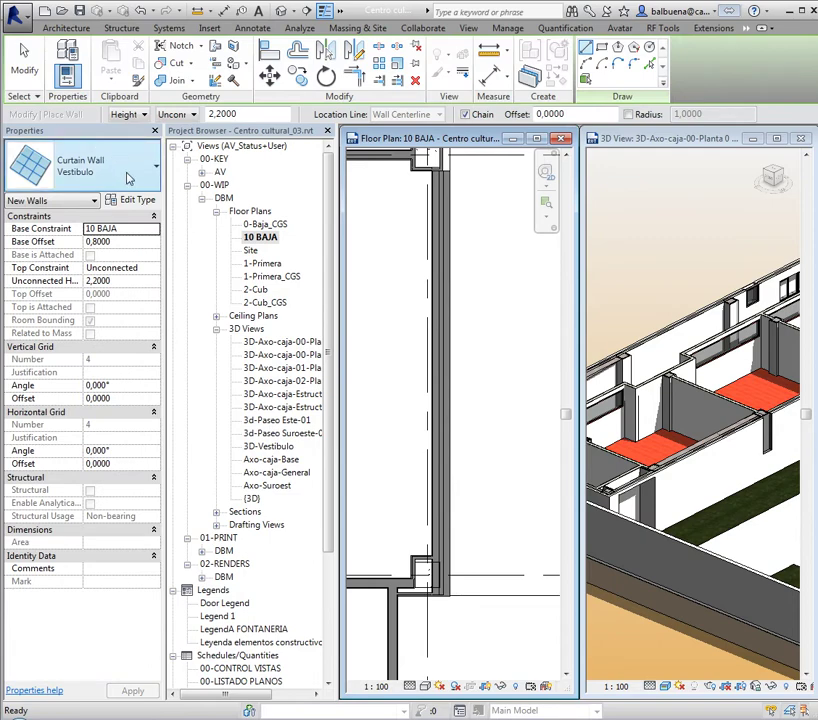
{"action": "left_click", "coordinate": [128, 176]}
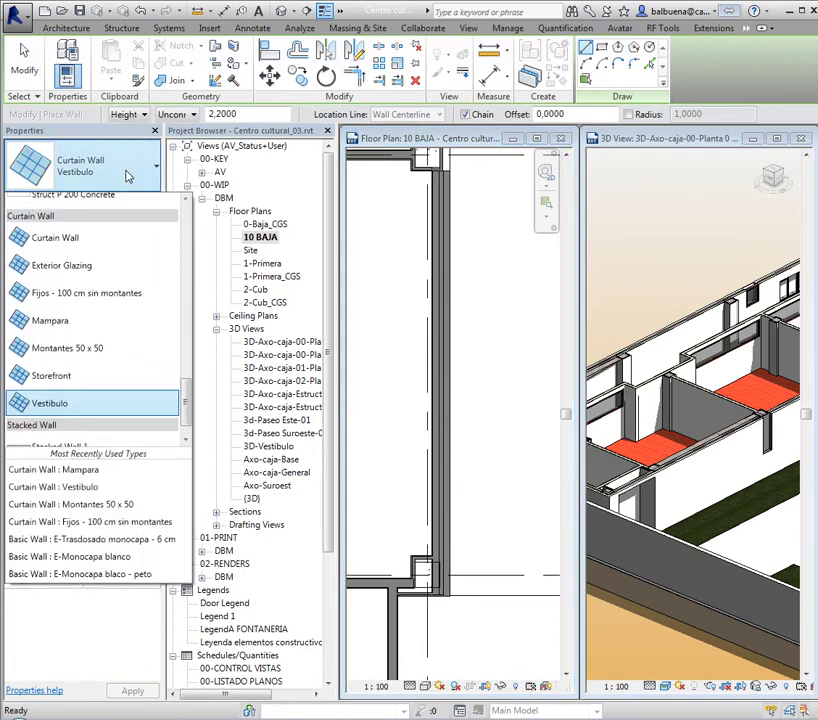
{"action": "left_click", "coordinate": [47, 338]}
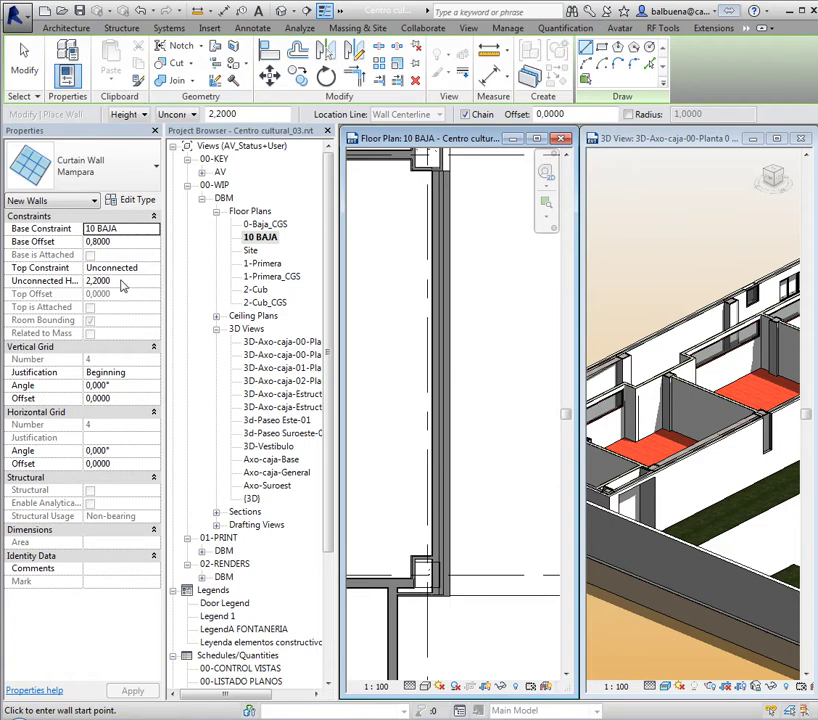
- Draw the Mampara curtain wall between the two wall junctions on the 10 BAJA plan
{"action": "scroll", "coordinate": [413, 570], "scroll_direction": "up", "scroll_amount": 2}
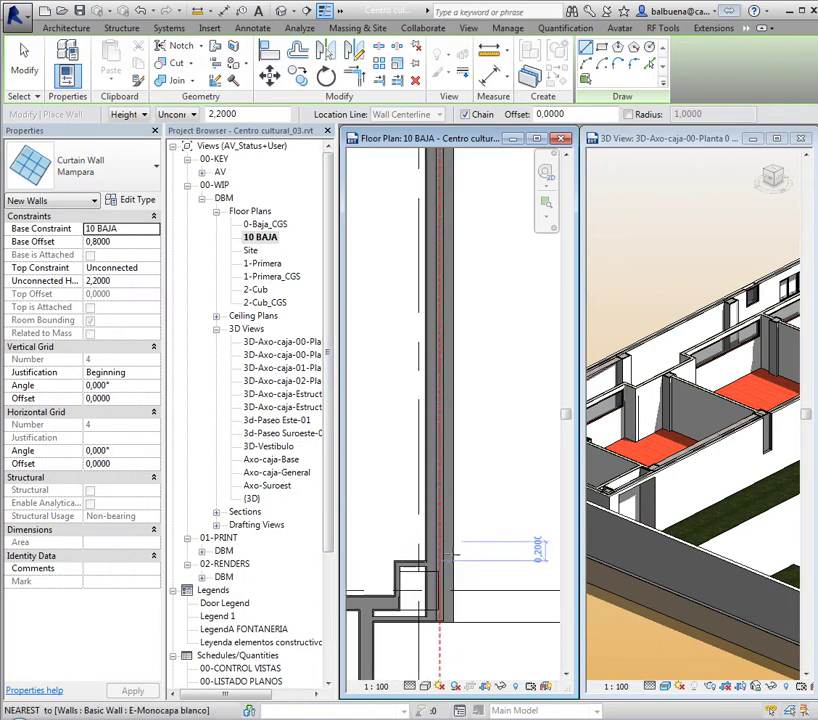
{"action": "scroll", "coordinate": [415, 575], "scroll_direction": "up", "scroll_amount": 2}
{"action": "scroll", "coordinate": [415, 578], "scroll_direction": "up", "scroll_amount": 2}
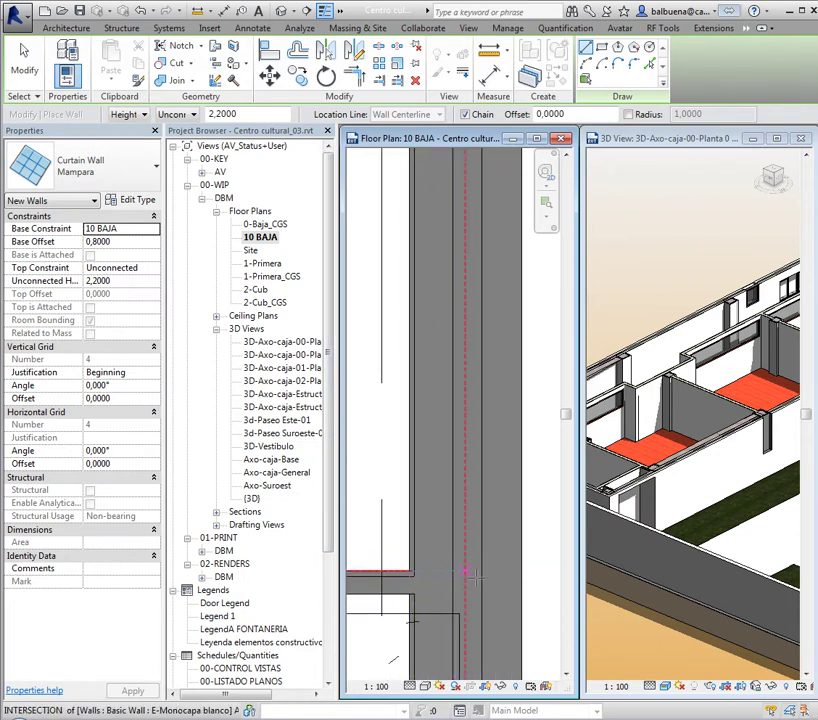
{"action": "left_click", "coordinate": [467, 572]}
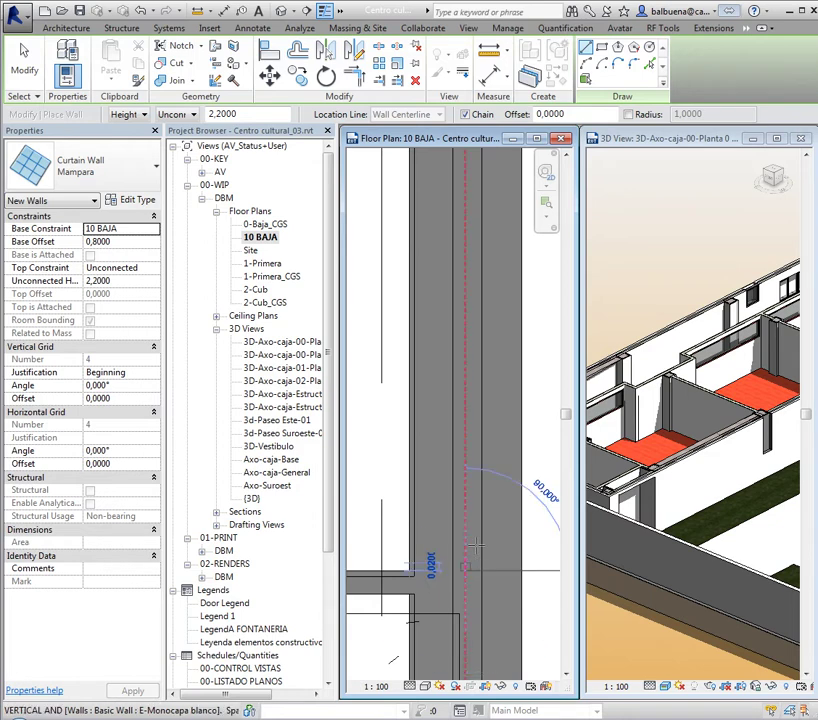
{"action": "middle_click_drag", "start_coordinate": [453, 512], "coordinate": [469, 661]}
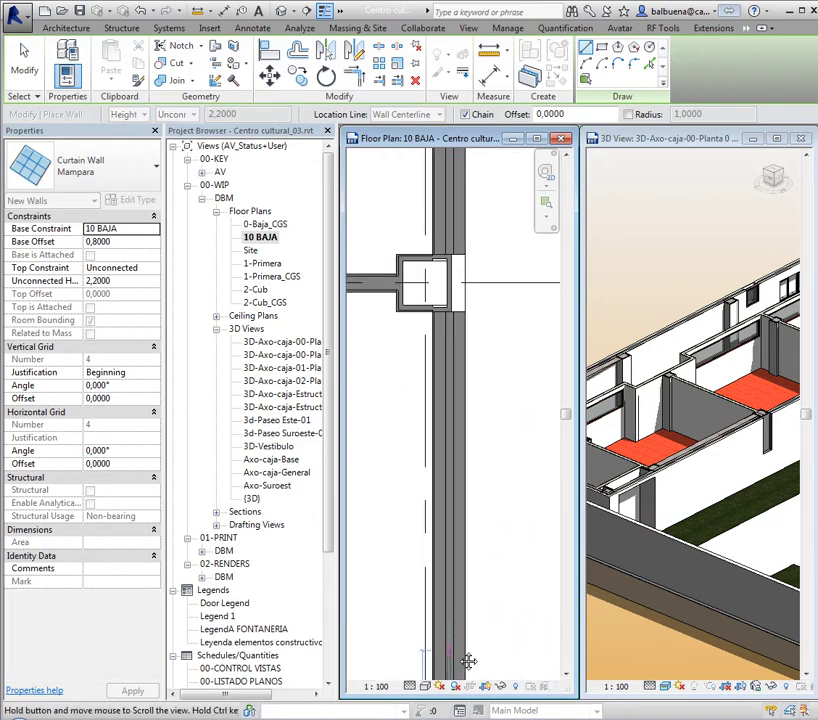
{"action": "scroll", "coordinate": [458, 190], "scroll_direction": "up", "scroll_amount": 1}
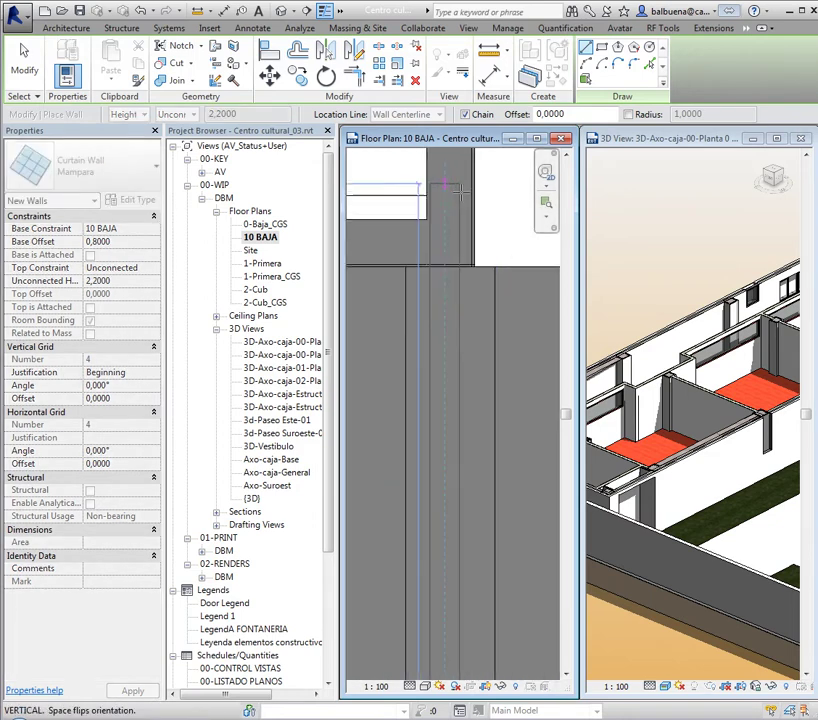
{"action": "middle_click_drag", "start_coordinate": [458, 190], "coordinate": [458, 340]}
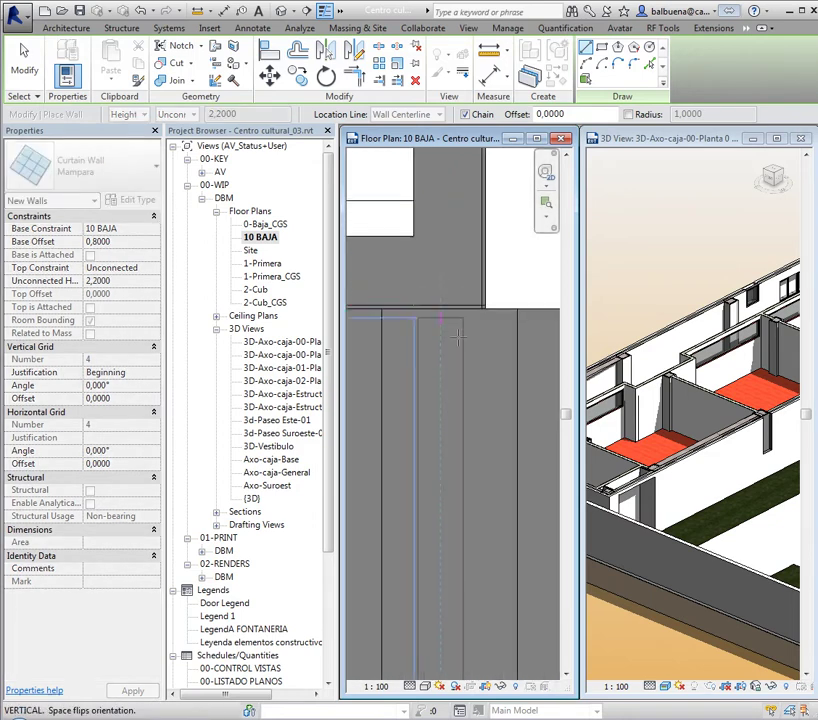
{"action": "left_click", "coordinate": [421, 398]}
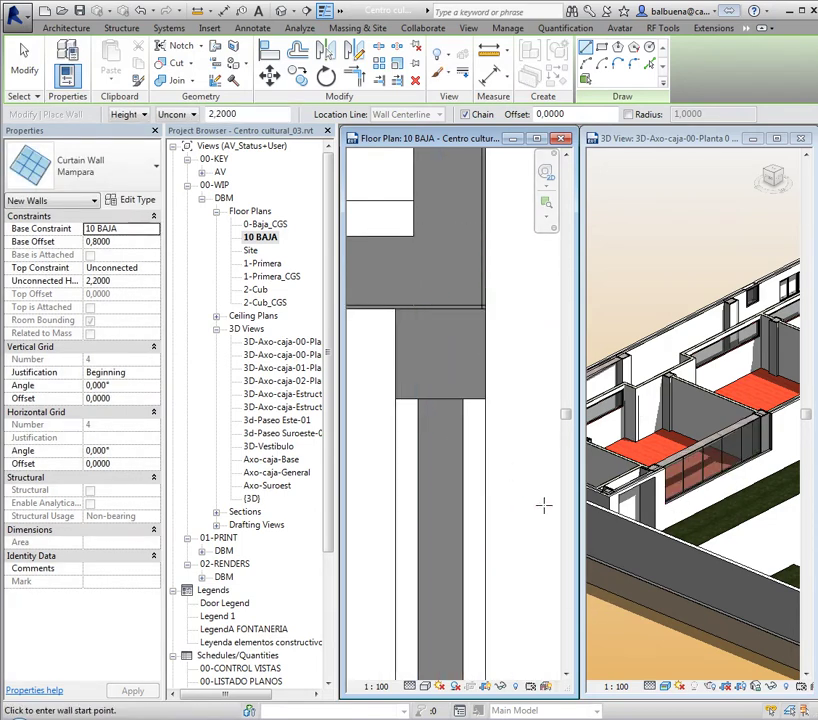
{"action": "key", "text": "Escape"}
{"action": "key", "text": "Escape"}
- Check the new partition near Aula 2, selecting then deselecting the floor slab
{"action": "scroll", "coordinate": [520, 506], "scroll_direction": "down", "scroll_amount": 4}
{"action": "mouse_move", "coordinate": [494, 580]}
{"action": "middle_mouse_down"}
{"action": "mouse_move", "coordinate": [473, 506]}
{"action": "mouse_move", "coordinate": [475, 416]}
{"action": "middle_mouse_up"}
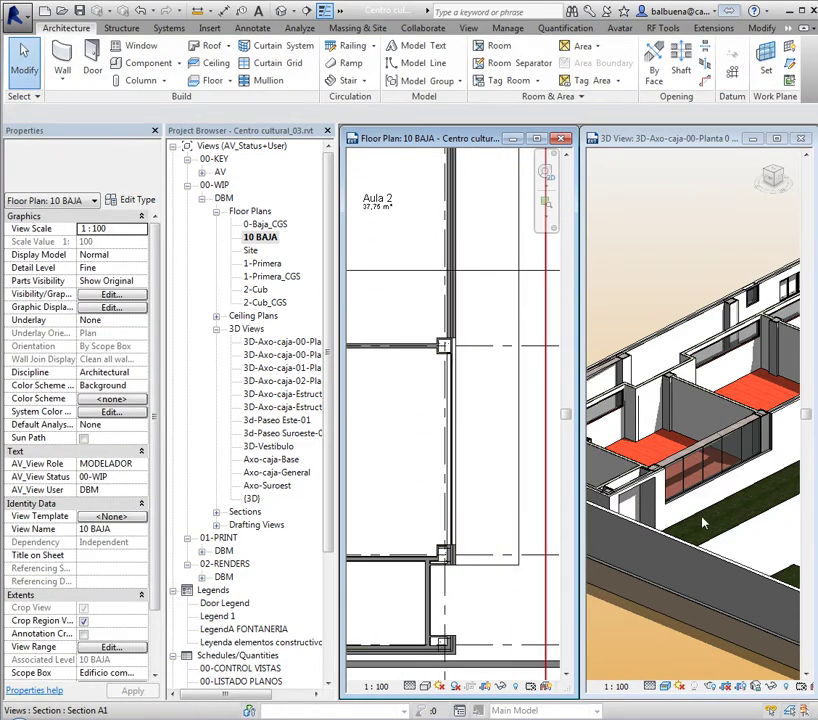
{"action": "scroll", "coordinate": [475, 322], "scroll_direction": "up", "scroll_amount": 4}
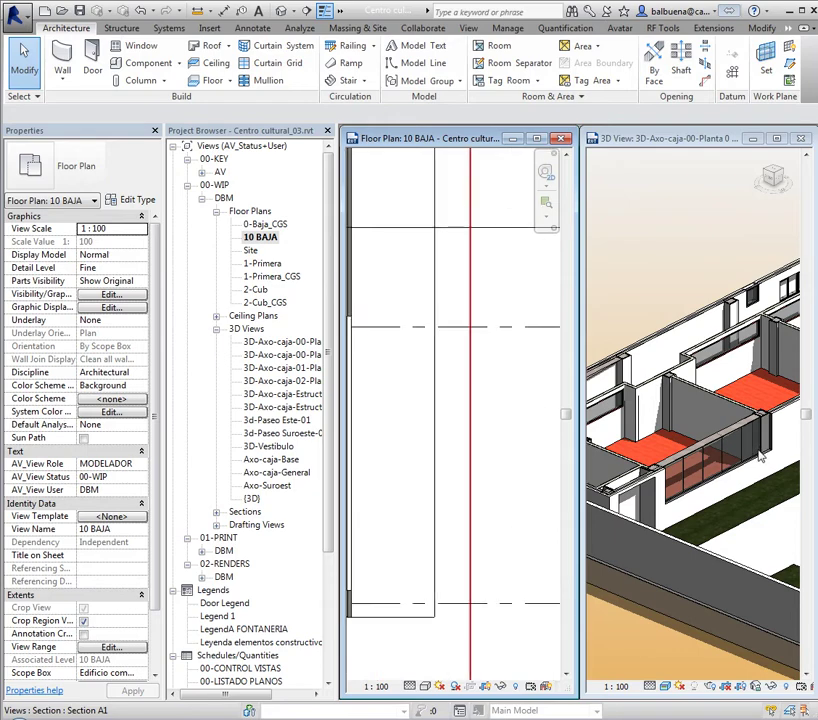
{"action": "scroll", "coordinate": [542, 438], "scroll_direction": "down", "scroll_amount": 3}
{"action": "left_click", "coordinate": [444, 433]}
{"action": "scroll", "coordinate": [765, 484], "scroll_direction": "up", "scroll_amount": 2}
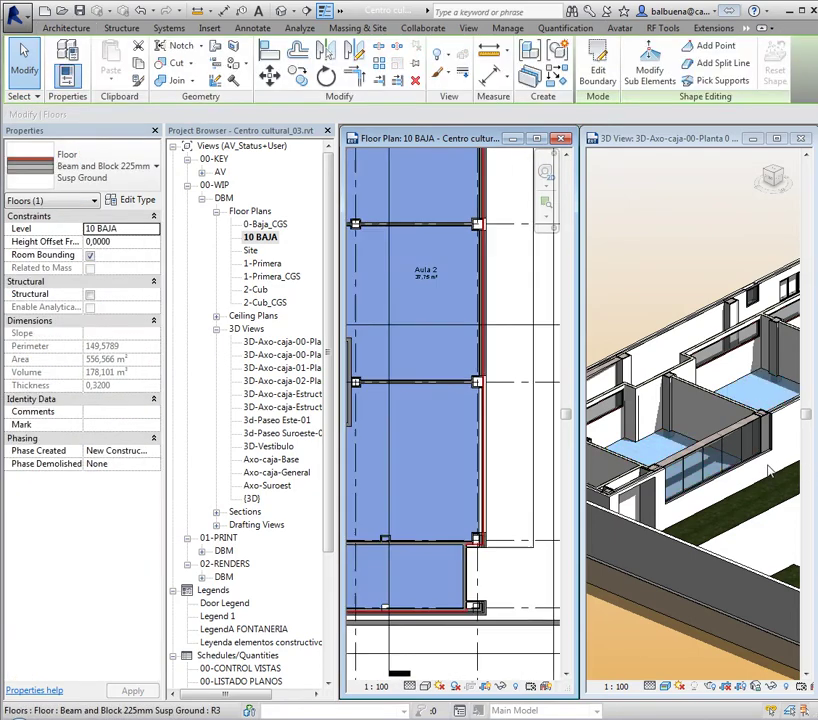
{"action": "scroll", "coordinate": [776, 433], "scroll_direction": "up", "scroll_amount": 3}
{"action": "scroll", "coordinate": [752, 463], "scroll_direction": "up", "scroll_amount": 2}
{"action": "key", "text": "Escape"}
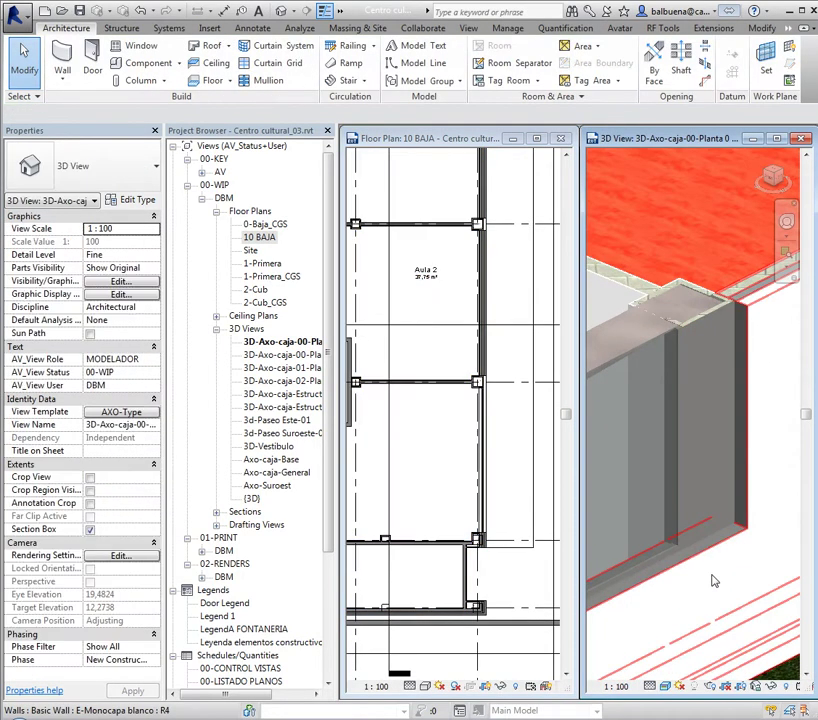
{"action": "scroll", "coordinate": [708, 580], "scroll_direction": "down", "scroll_amount": 3}
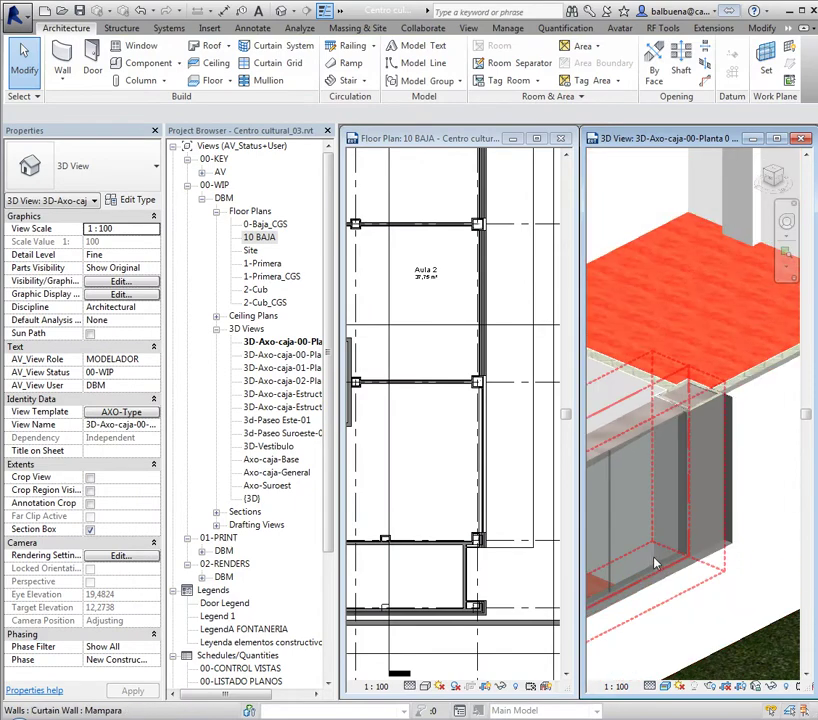
{"action": "scroll", "coordinate": [761, 648], "scroll_direction": "down", "scroll_amount": 3}
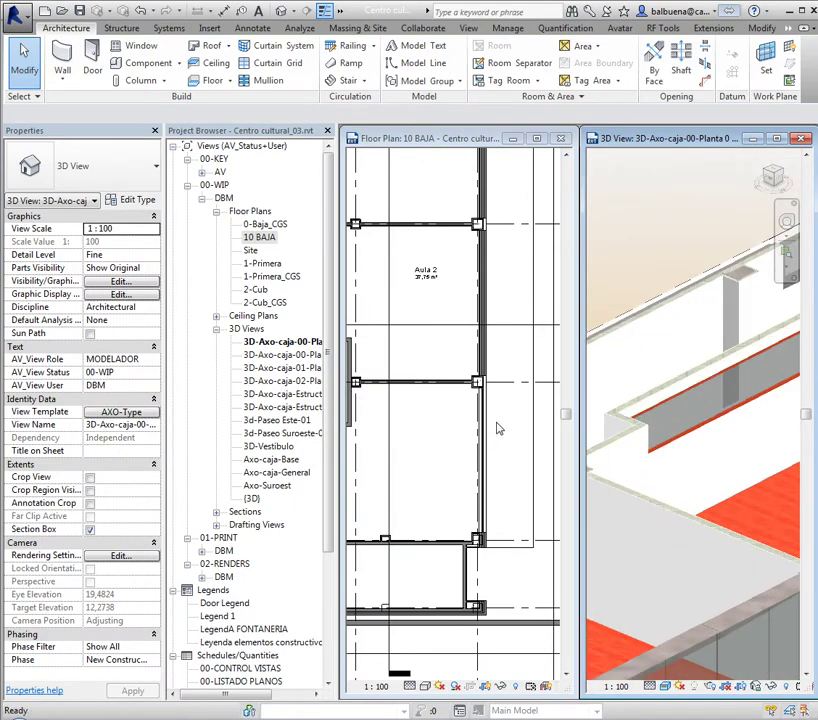
- Mirror (MM) a copy of the new Mampara curtain wall across an axis
{"action": "left_click", "coordinate": [495, 425]}
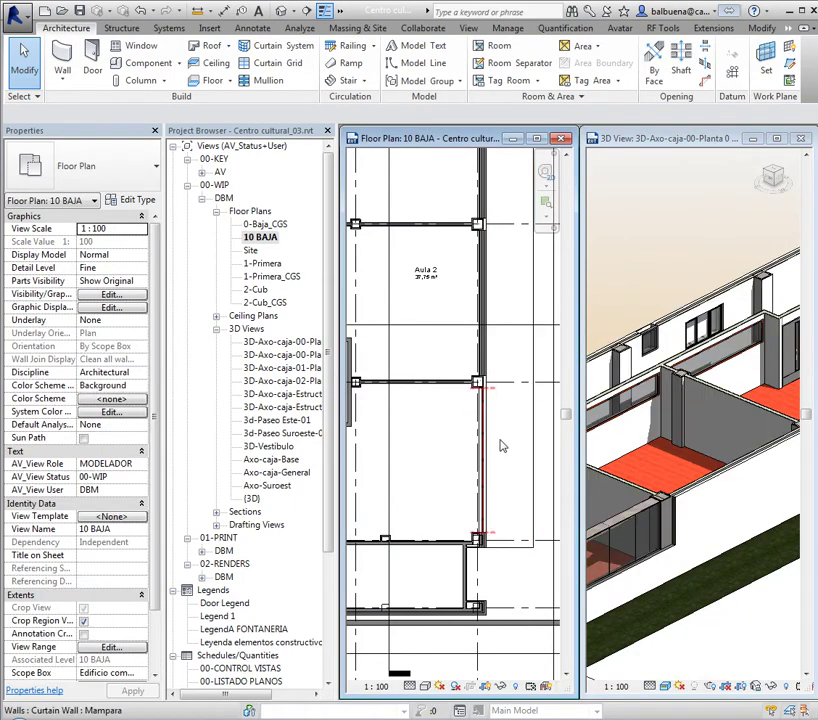
{"action": "left_click", "coordinate": [502, 446]}
{"action": "key", "text": "m"}
{"action": "key", "text": "m"}
{"action": "scroll", "coordinate": [452, 410], "scroll_direction": "up", "scroll_amount": 2}
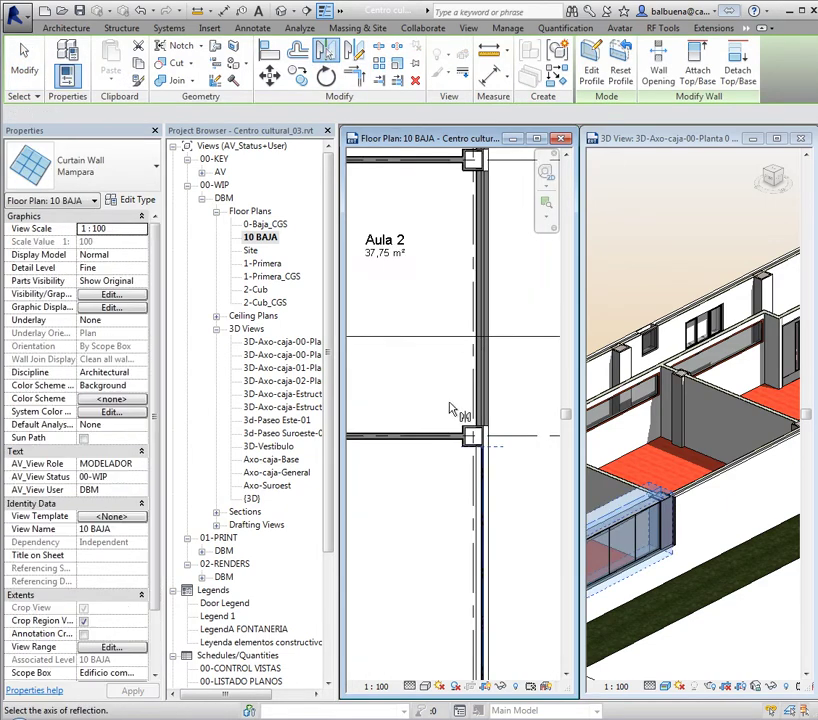
{"action": "scroll", "coordinate": [449, 410], "scroll_direction": "up", "scroll_amount": 2}
{"action": "left_click", "coordinate": [456, 500]}
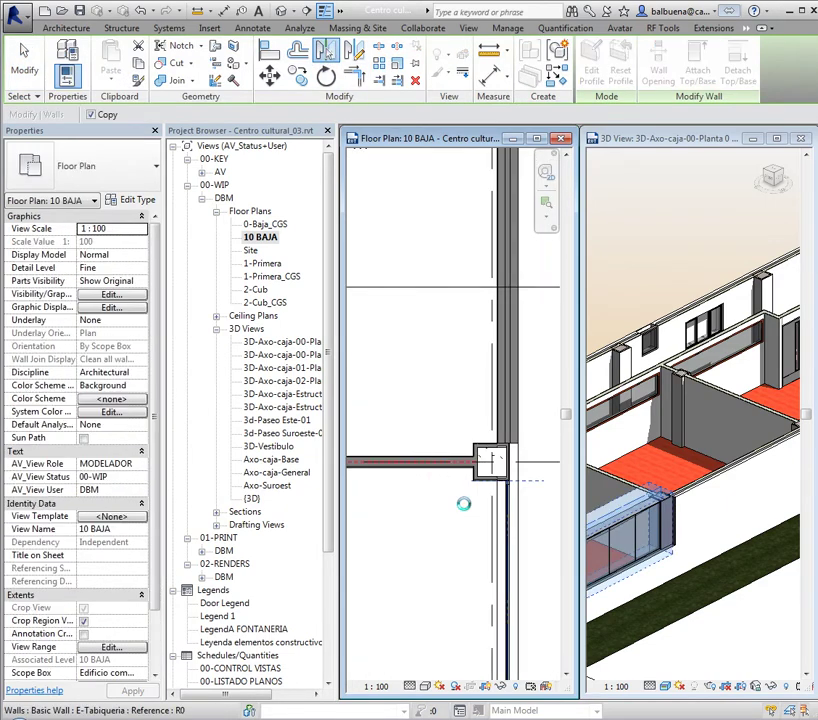
{"action": "middle_click_drag", "start_coordinate": [453, 493], "coordinate": [480, 350]}
{"action": "scroll", "coordinate": [481, 353], "scroll_direction": "up", "scroll_amount": 2}
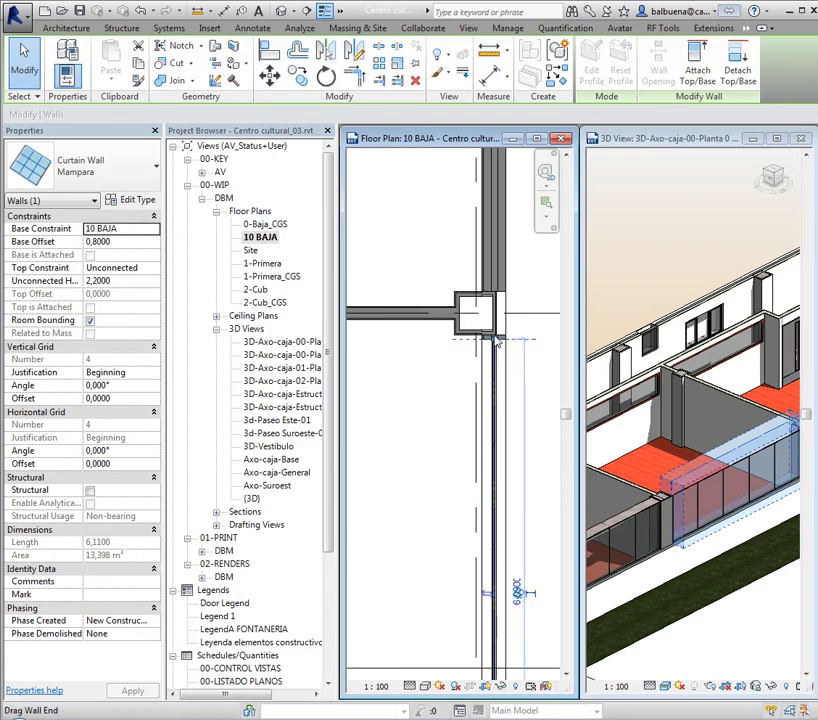
{"action": "scroll", "coordinate": [495, 358], "scroll_direction": "up", "scroll_amount": 2}
{"action": "key", "text": "Escape"}
- Extend one curtain wall's end to the intersection and mirror another copy
{"action": "left_click", "coordinate": [490, 365]}
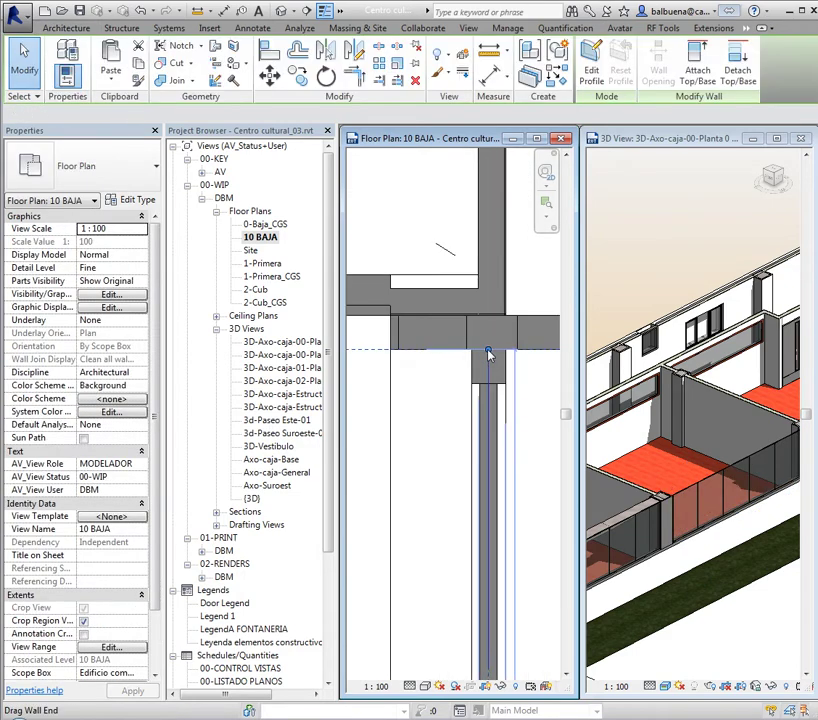
{"action": "left_click_drag", "start_coordinate": [488, 360], "coordinate": [495, 325]}
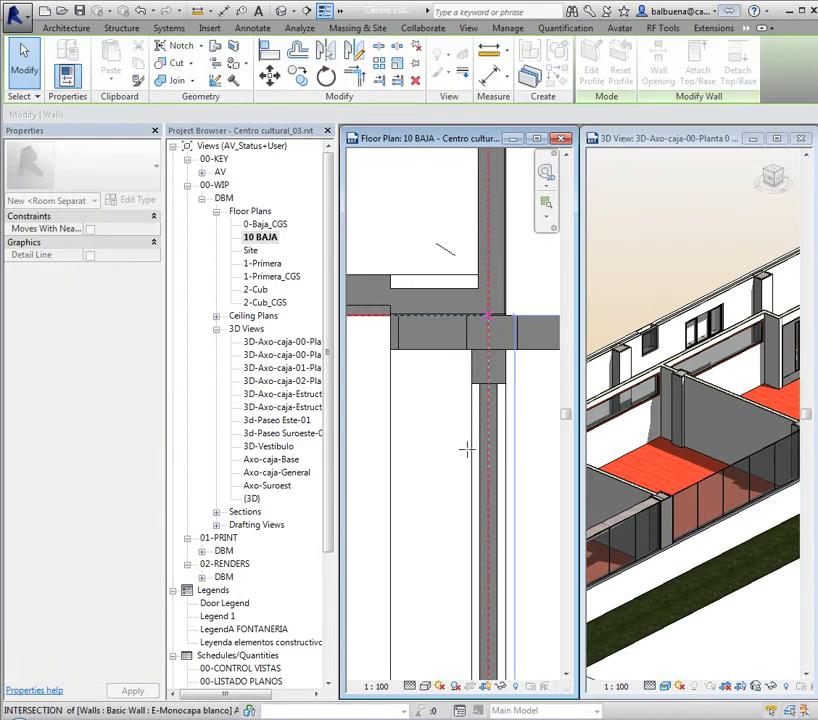
{"action": "key", "text": "Escape"}
{"action": "middle_click_drag", "start_coordinate": [460, 445], "coordinate": [468, 480]}
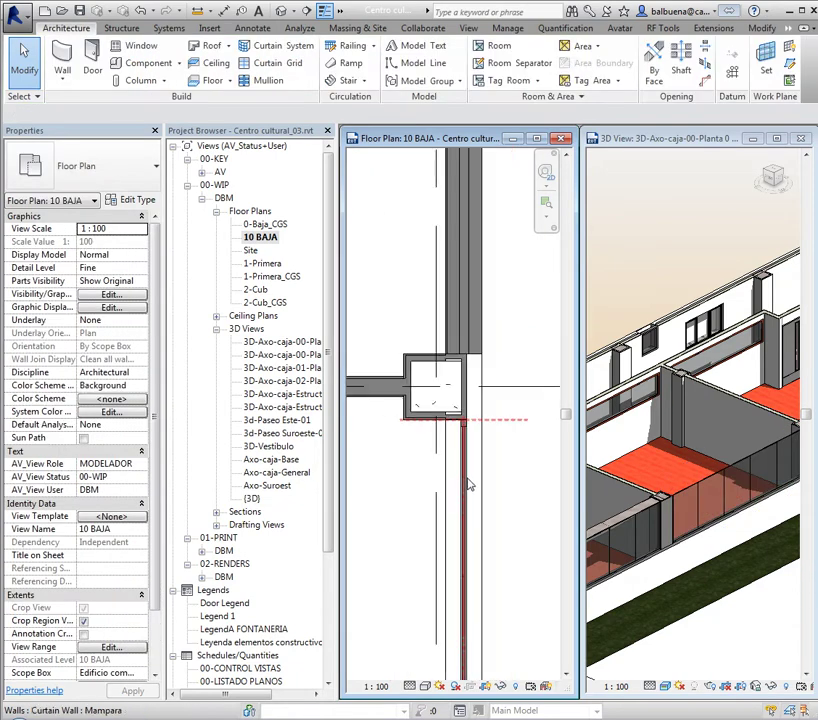
{"action": "left_click", "coordinate": [469, 484]}
{"action": "key", "text": "m"}
{"action": "key", "text": "m"}
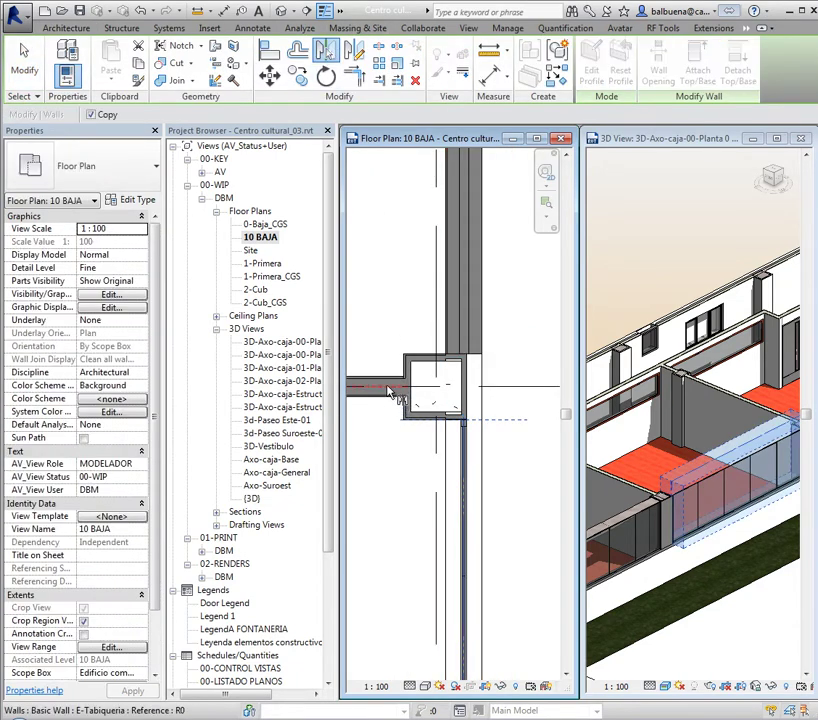
{"action": "left_click", "coordinate": [400, 510]}
{"action": "scroll", "coordinate": [480, 341], "scroll_direction": "down", "scroll_amount": 3}
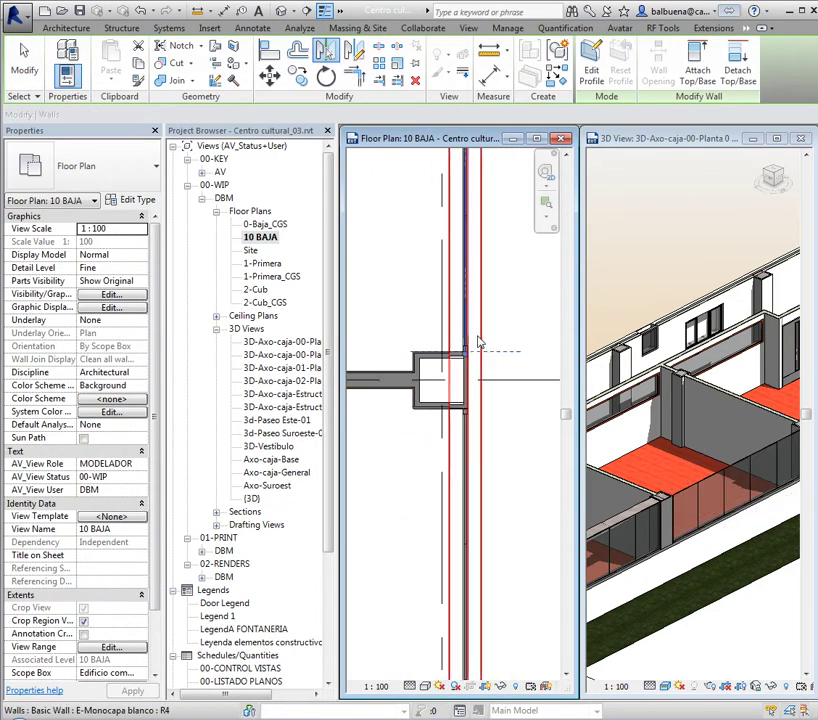
{"action": "scroll", "coordinate": [490, 370], "scroll_direction": "up", "scroll_amount": 3}
{"action": "key", "text": "Escape"}
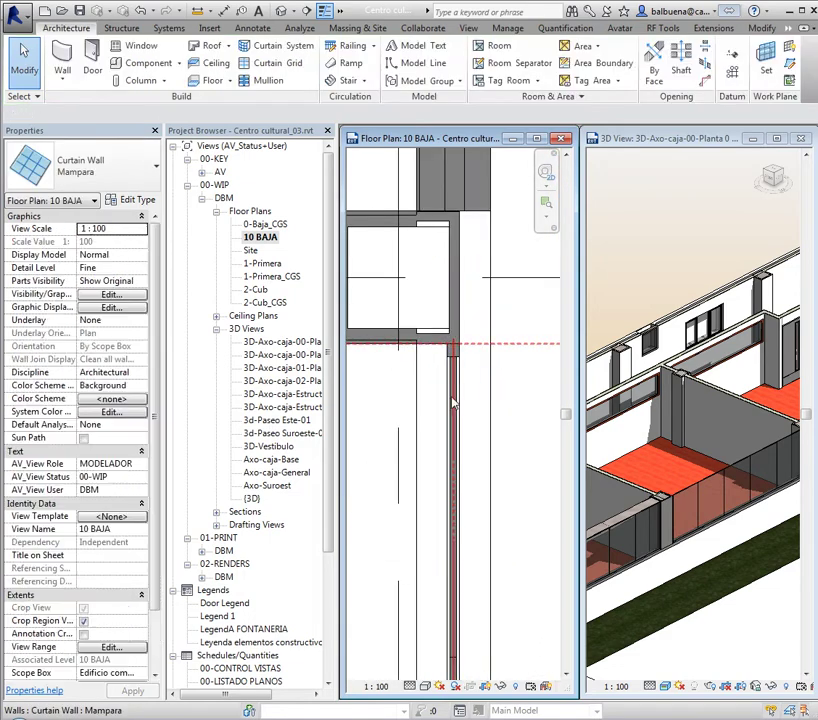
- Move a curtain wall into place and stretch its end down to the office partitions
{"action": "scroll", "coordinate": [455, 372], "scroll_direction": "up", "scroll_amount": 2}
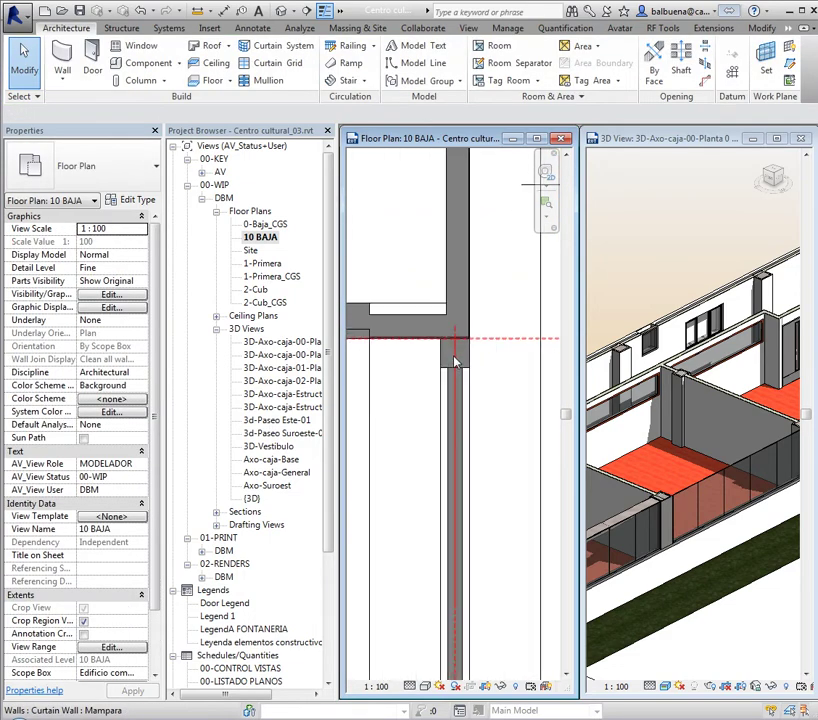
{"action": "scroll", "coordinate": [478, 356], "scroll_direction": "up", "scroll_amount": 2}
{"action": "left_click", "coordinate": [507, 353]}
{"action": "scroll", "coordinate": [470, 300], "scroll_direction": "up", "scroll_amount": 3}
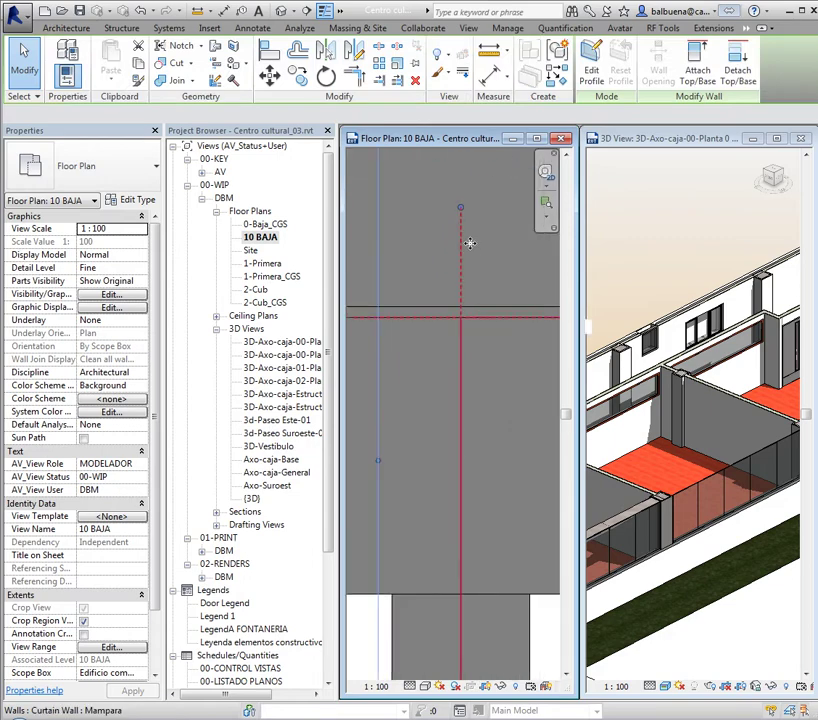
{"action": "left_click_drag", "start_coordinate": [463, 320], "coordinate": [471, 331]}
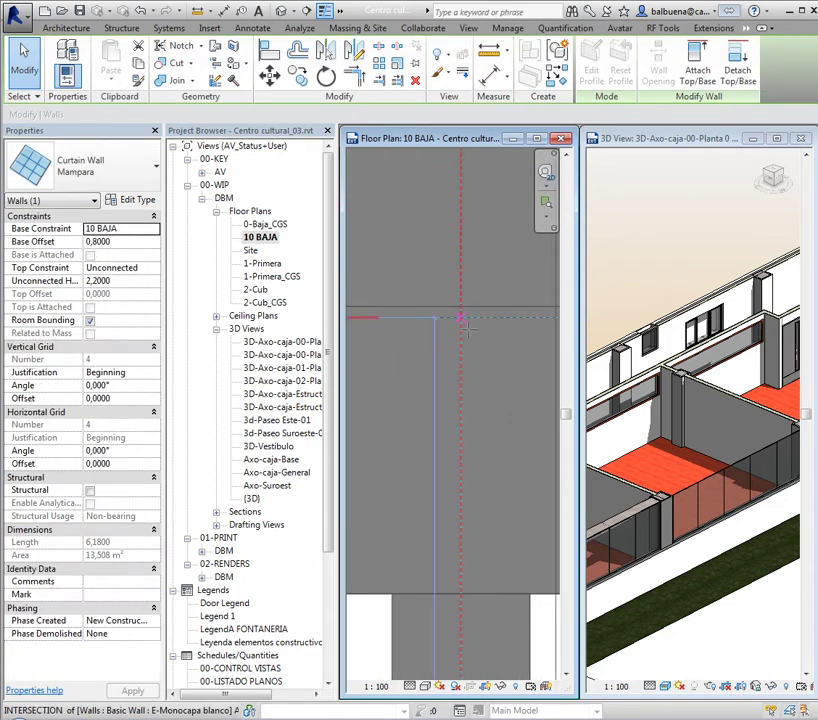
{"action": "key", "text": "Escape"}
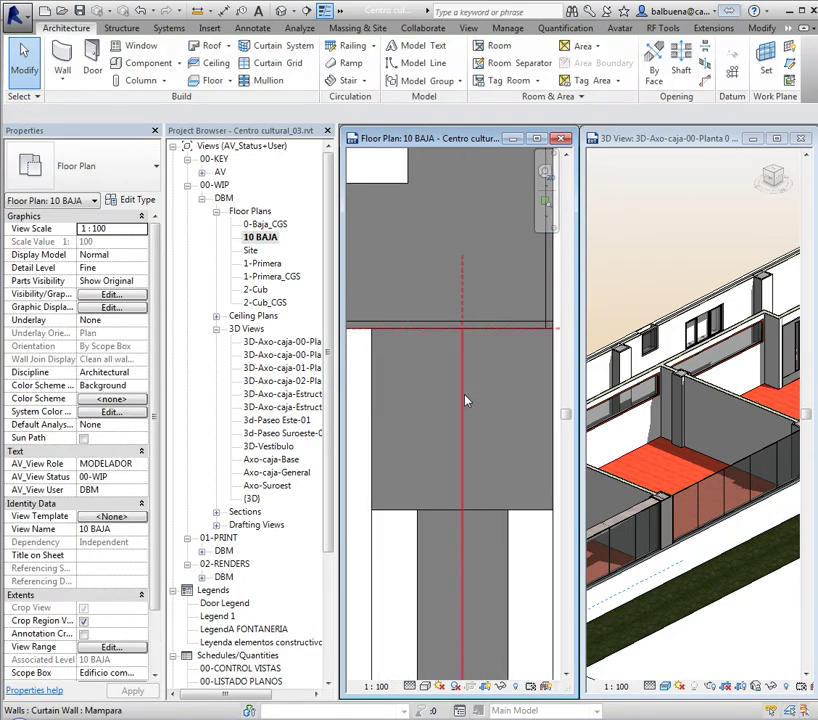
{"action": "scroll", "coordinate": [500, 436], "scroll_direction": "down", "scroll_amount": 3}
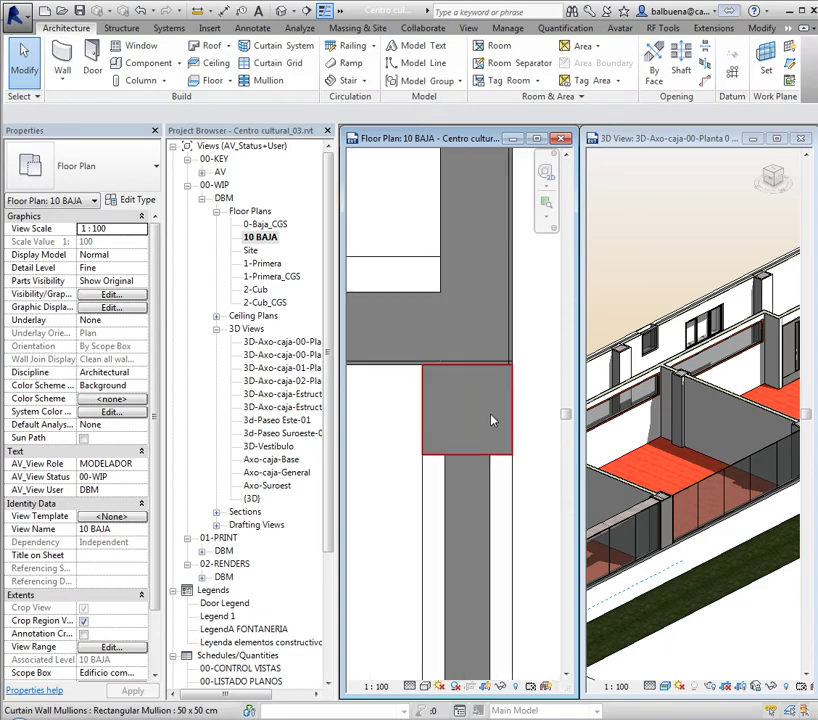
{"action": "mouse_move", "coordinate": [482, 399]}
{"action": "left_mouse_down"}
{"action": "mouse_move", "coordinate": [483, 444]}
{"action": "mouse_move", "coordinate": [478, 393]}
{"action": "left_mouse_up"}
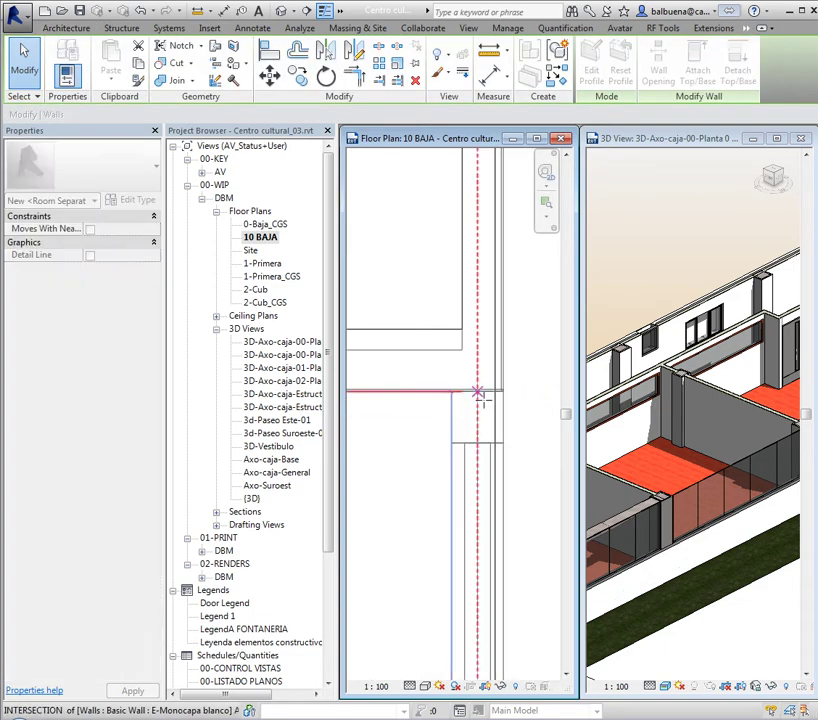
{"action": "left_click_drag", "start_coordinate": [417, 479], "coordinate": [412, 479]}
{"action": "key", "text": "Escape"}
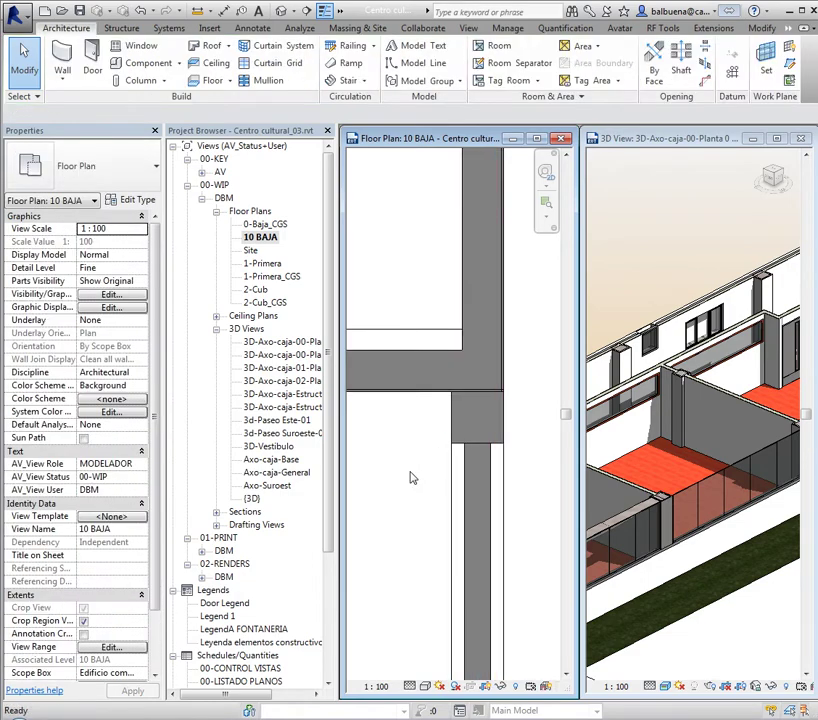
- Select the curtain wall beside Despacho 3 and start mirroring it toward Aula 1
{"action": "scroll", "coordinate": [408, 489], "scroll_direction": "down", "scroll_amount": 3}
{"action": "middle_click_drag", "start_coordinate": [408, 489], "coordinate": [537, 440]}
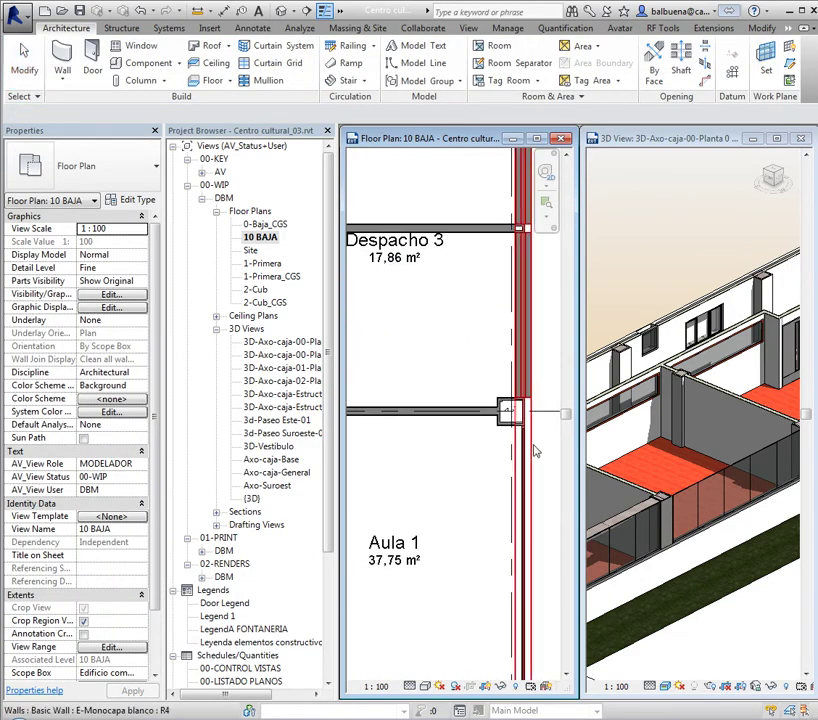
{"action": "left_click", "coordinate": [533, 440]}
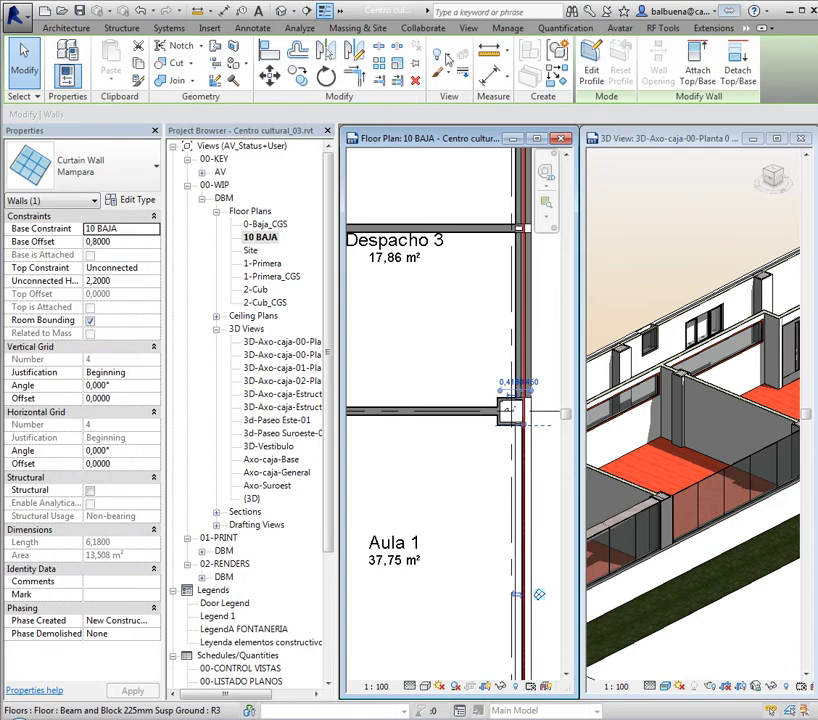
{"action": "key", "text": "m"}
{"action": "key", "text": "m"}
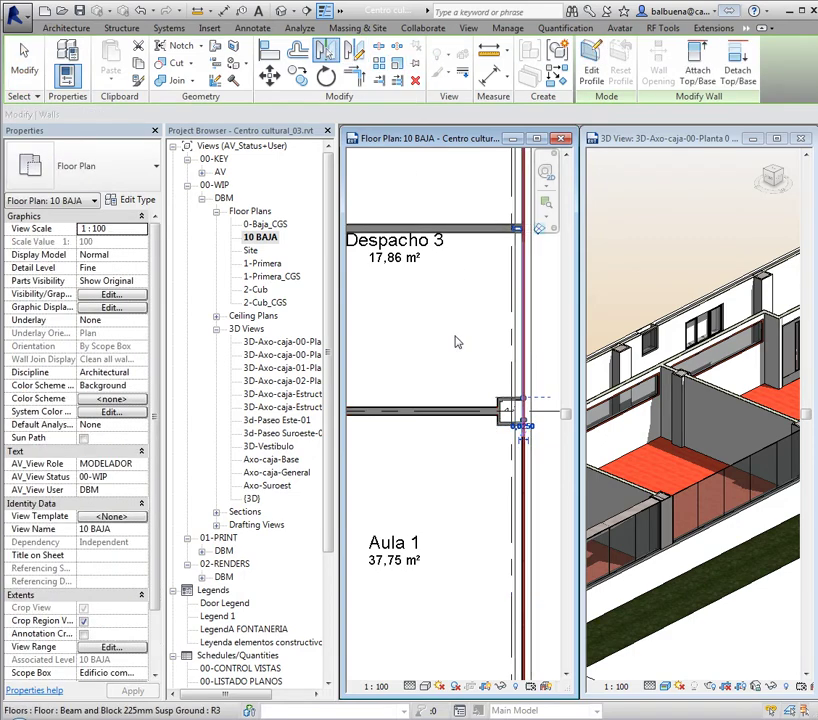
{"action": "scroll", "coordinate": [462, 340], "scroll_direction": "down", "scroll_amount": 3}
- Orbit and zoom the 3D axonometric to inspect the Mampara curtain walls
{"action": "middle_click_drag", "start_coordinate": [496, 231], "coordinate": [461, 350]}
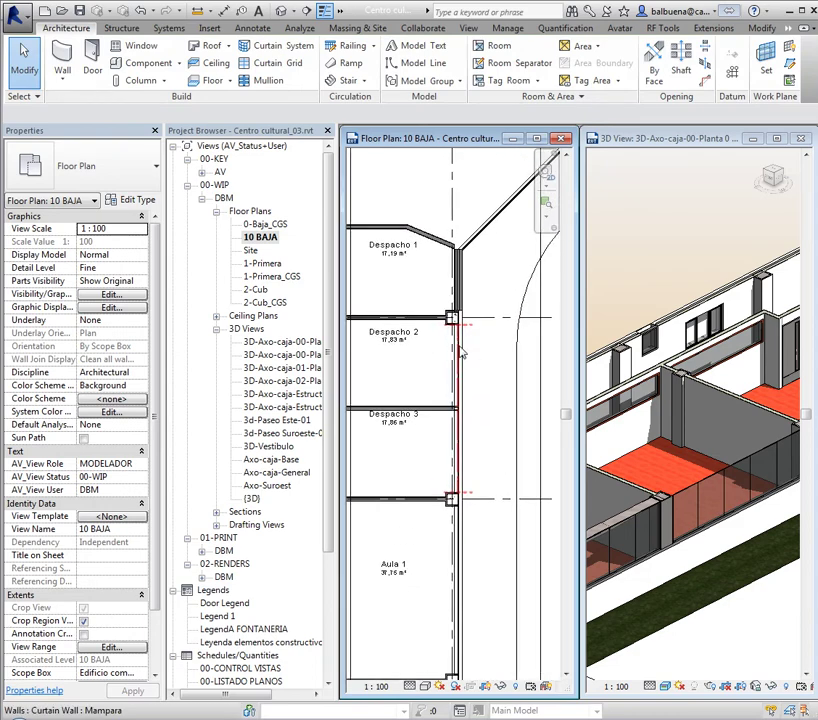
{"action": "middle_click_drag", "start_coordinate": [714, 548], "coordinate": [664, 457], "text": "shift"}
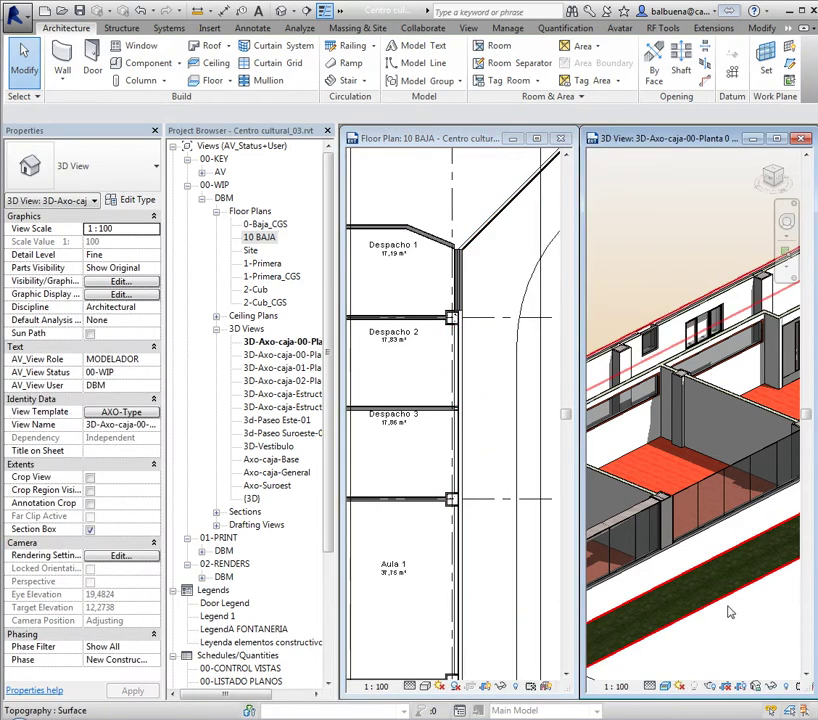
{"action": "scroll", "coordinate": [664, 457], "scroll_direction": "up", "scroll_amount": 3}
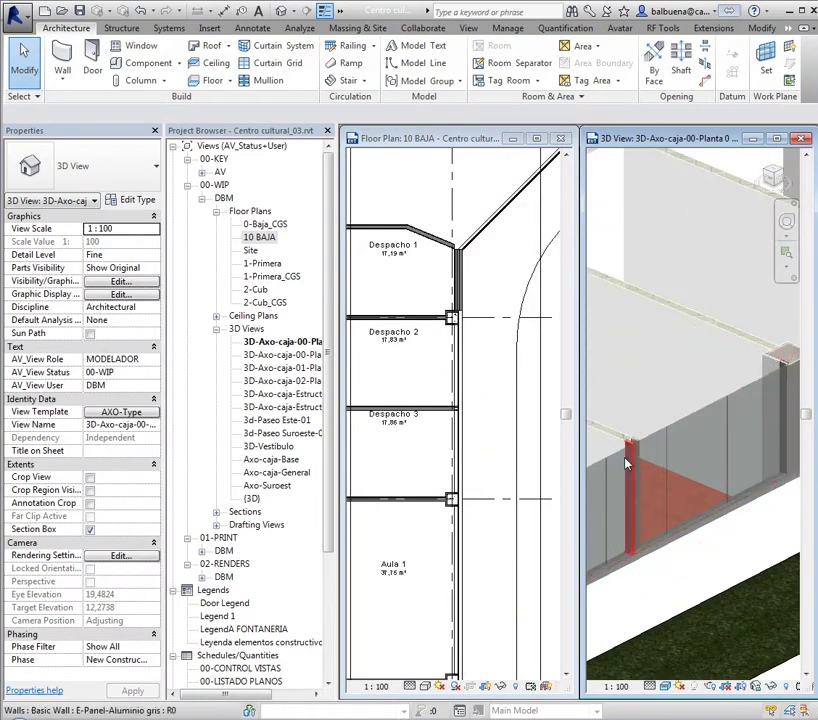
{"action": "scroll", "coordinate": [657, 432], "scroll_direction": "up", "scroll_amount": 3}
{"action": "middle_click_drag", "start_coordinate": [673, 437], "coordinate": [617, 440], "text": "shift"}
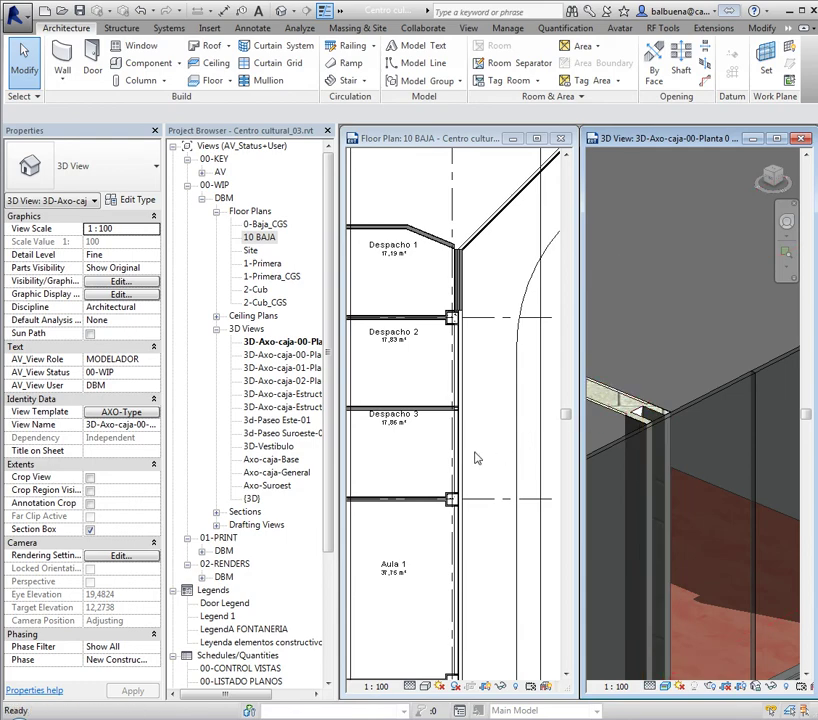
- Fit the floor plan, then widen the 3D view to cover the plan area
{"action": "left_click", "coordinate": [468, 540]}
{"action": "scroll", "coordinate": [466, 593], "scroll_direction": "down", "scroll_amount": 3}
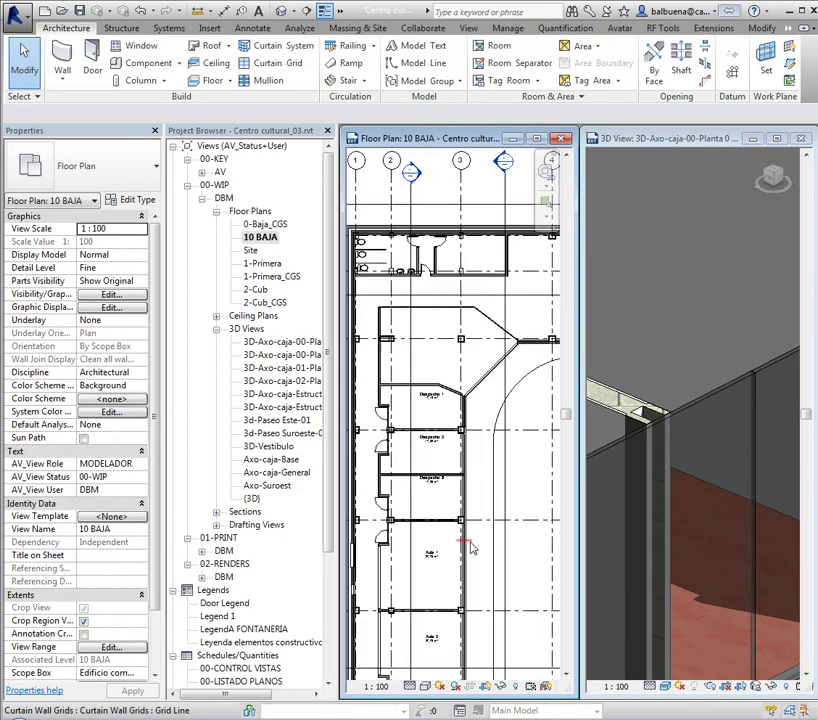
{"action": "mouse_move", "coordinate": [466, 593]}
{"action": "middle_mouse_down"}
{"action": "mouse_move", "coordinate": [478, 444]}
{"action": "mouse_move", "coordinate": [538, 500]}
{"action": "middle_mouse_up"}
{"action": "left_click", "coordinate": [660, 343]}
{"action": "scroll", "coordinate": [660, 343], "scroll_direction": "down", "scroll_amount": 2}
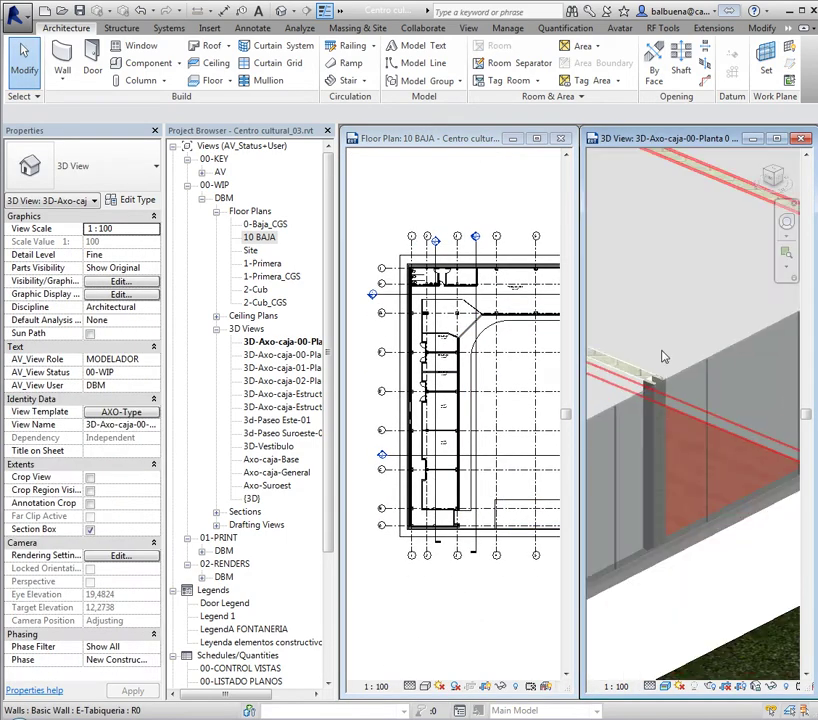
{"action": "scroll", "coordinate": [663, 497], "scroll_direction": "down", "scroll_amount": 3}
{"action": "scroll", "coordinate": [690, 520], "scroll_direction": "up", "scroll_amount": 2}
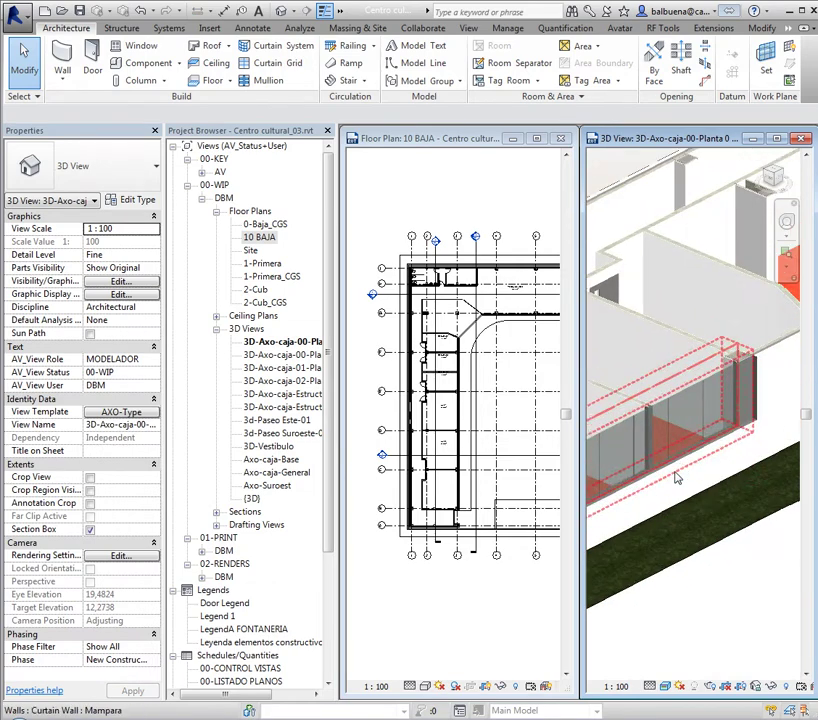
{"action": "scroll", "coordinate": [677, 480], "scroll_direction": "down", "scroll_amount": 2}
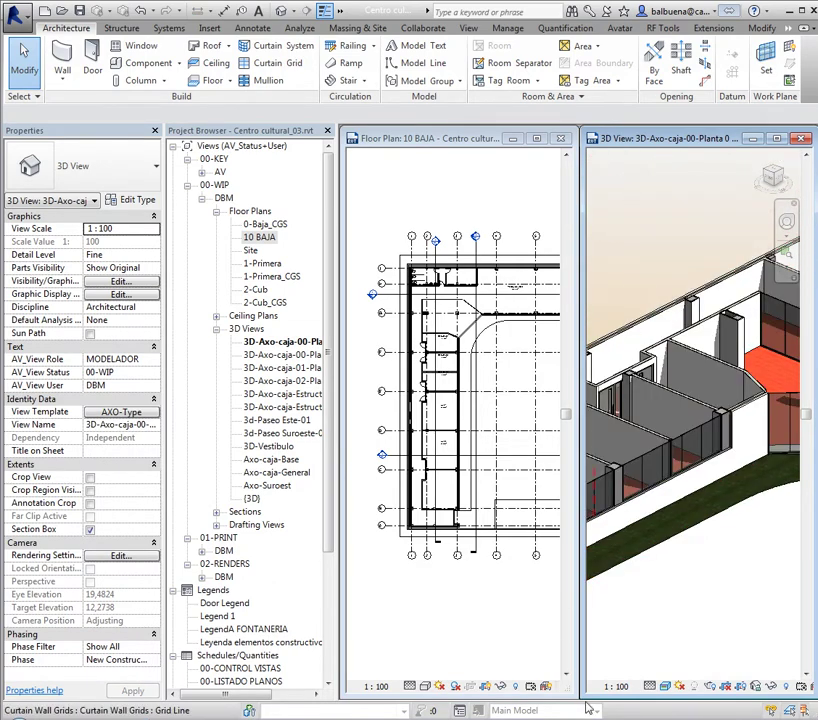
{"action": "left_click_drag", "start_coordinate": [592, 703], "coordinate": [368, 703]}
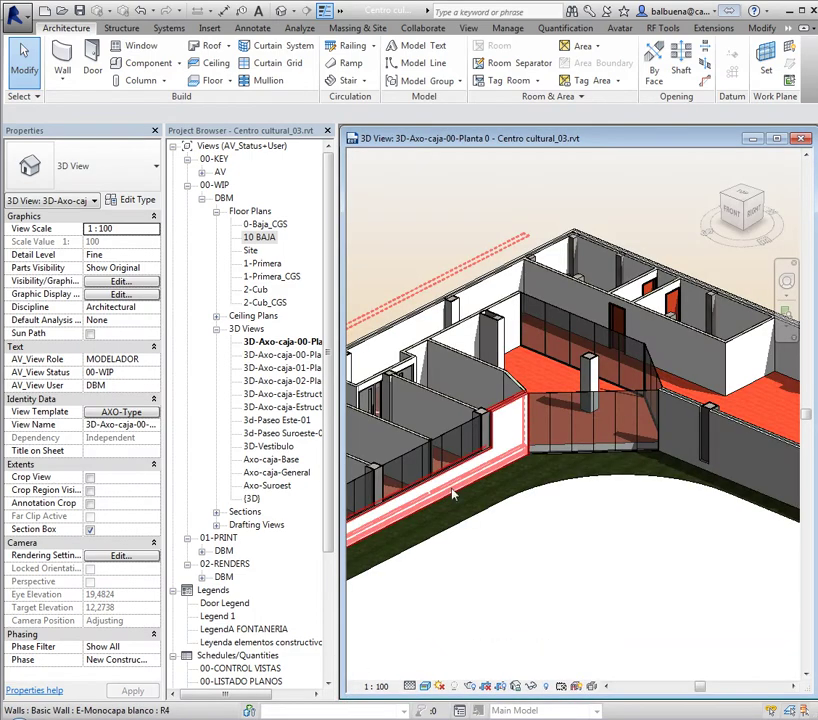
{"action": "scroll", "coordinate": [666, 431], "scroll_direction": "up", "scroll_amount": 2}
{"action": "scroll", "coordinate": [600, 460], "scroll_direction": "up", "scroll_amount": 2}
{"action": "scroll", "coordinate": [535, 493], "scroll_direction": "up", "scroll_amount": 2}
{"action": "scroll", "coordinate": [568, 524], "scroll_direction": "up", "scroll_amount": 2}
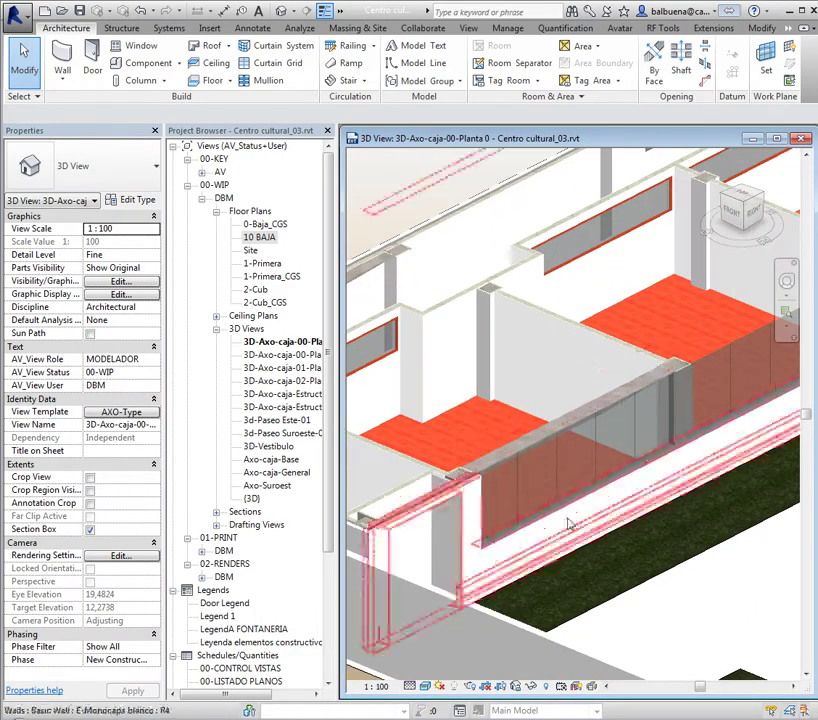
{"action": "scroll", "coordinate": [588, 531], "scroll_direction": "up", "scroll_amount": 2}
{"action": "scroll", "coordinate": [588, 531], "scroll_direction": "down", "scroll_amount": 3}
{"action": "scroll", "coordinate": [676, 530], "scroll_direction": "down", "scroll_amount": 2}
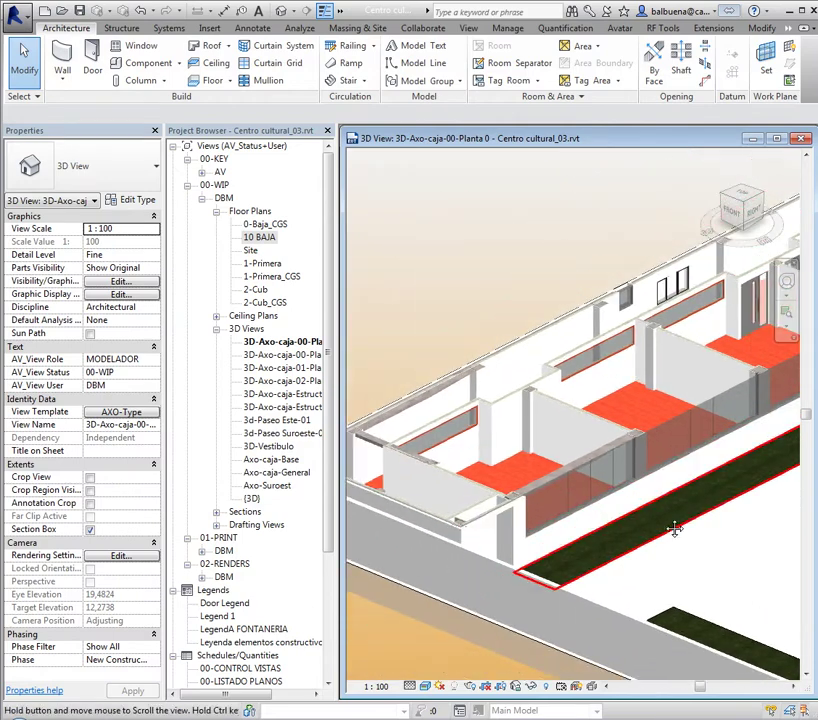
{"action": "scroll", "coordinate": [497, 460], "scroll_direction": "up", "scroll_amount": 2}
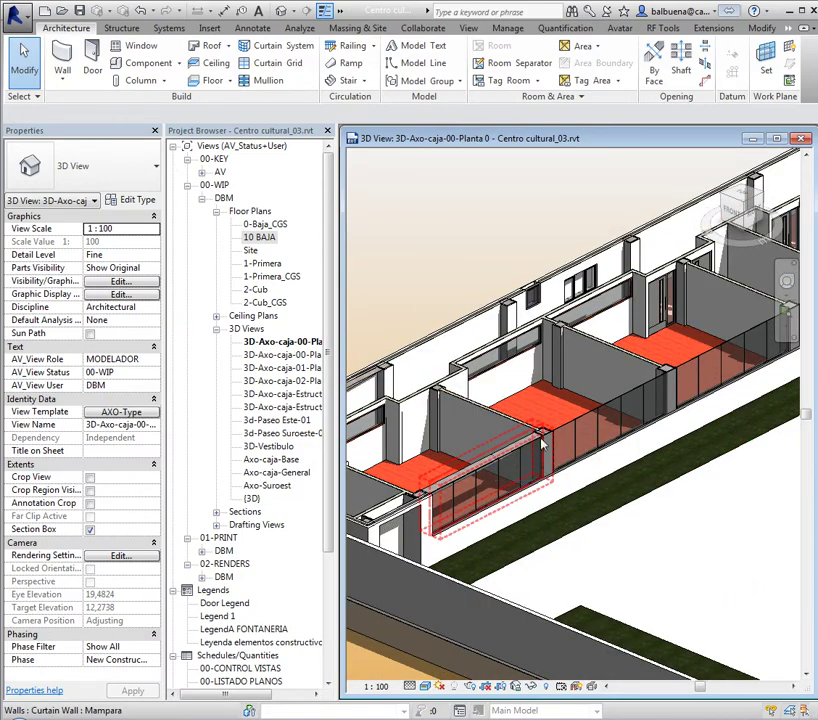
{"action": "scroll", "coordinate": [543, 445], "scroll_direction": "up", "scroll_amount": 4}
{"action": "scroll", "coordinate": [480, 430], "scroll_direction": "up", "scroll_amount": 3}
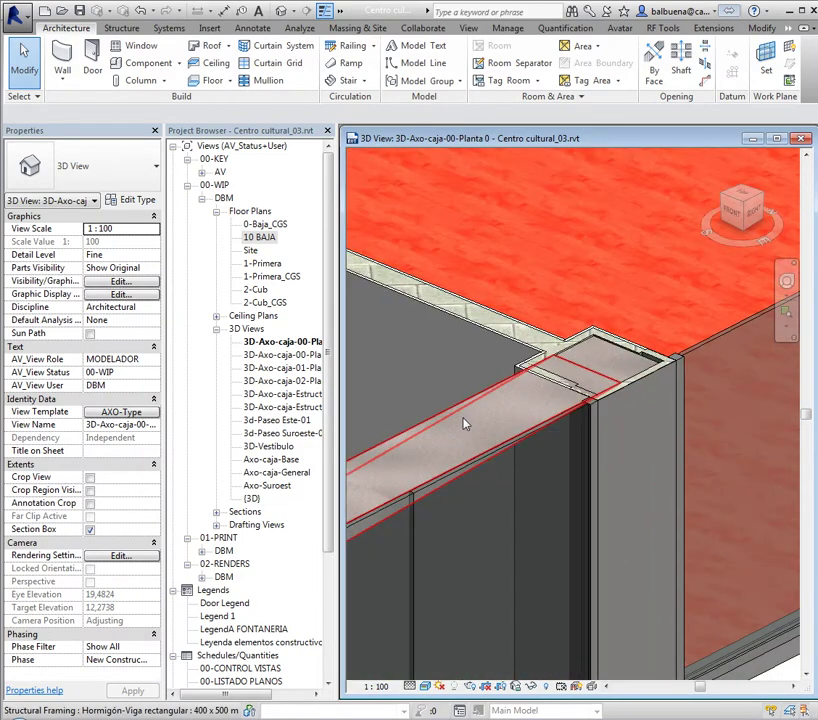
{"action": "scroll", "coordinate": [463, 424], "scroll_direction": "down", "scroll_amount": 2}
{"action": "scroll", "coordinate": [466, 433], "scroll_direction": "down", "scroll_amount": 2}
{"action": "scroll", "coordinate": [489, 462], "scroll_direction": "up", "scroll_amount": 2}
{"action": "scroll", "coordinate": [450, 447], "scroll_direction": "up", "scroll_amount": 2}
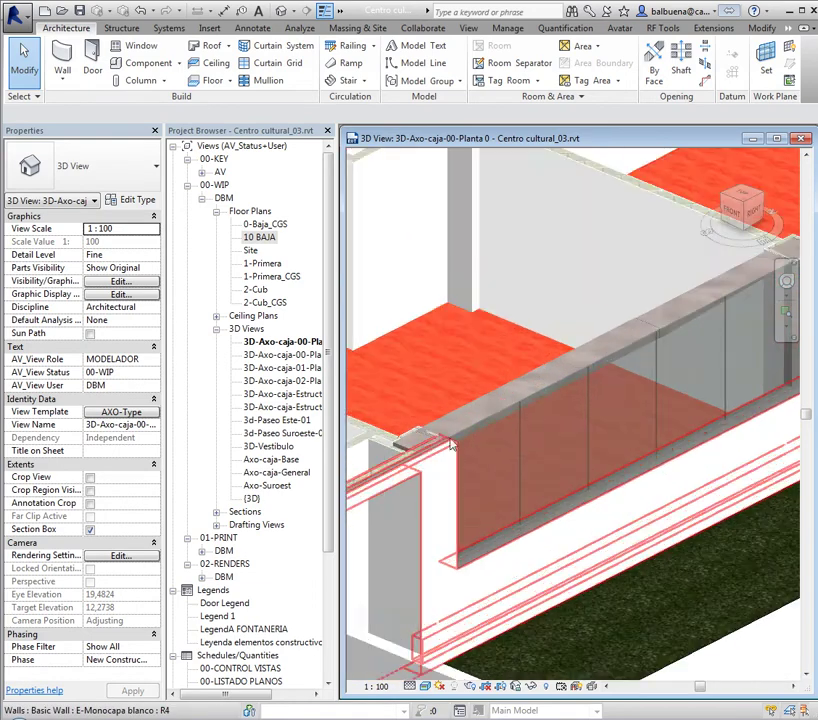
{"action": "scroll", "coordinate": [455, 450], "scroll_direction": "up", "scroll_amount": 2}
{"action": "scroll", "coordinate": [484, 469], "scroll_direction": "up", "scroll_amount": 1}
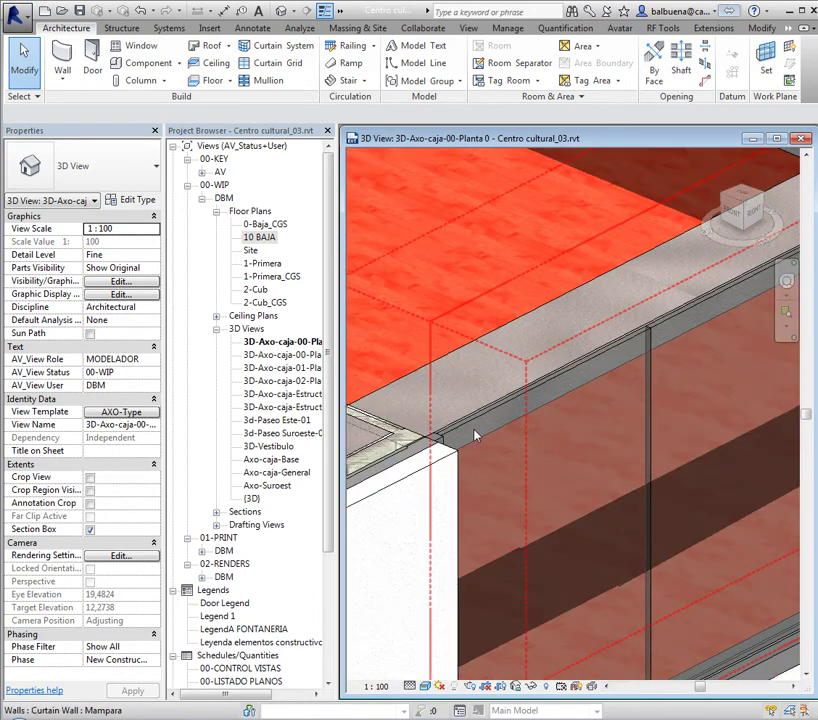
{"action": "scroll", "coordinate": [480, 443], "scroll_direction": "down", "scroll_amount": 2}
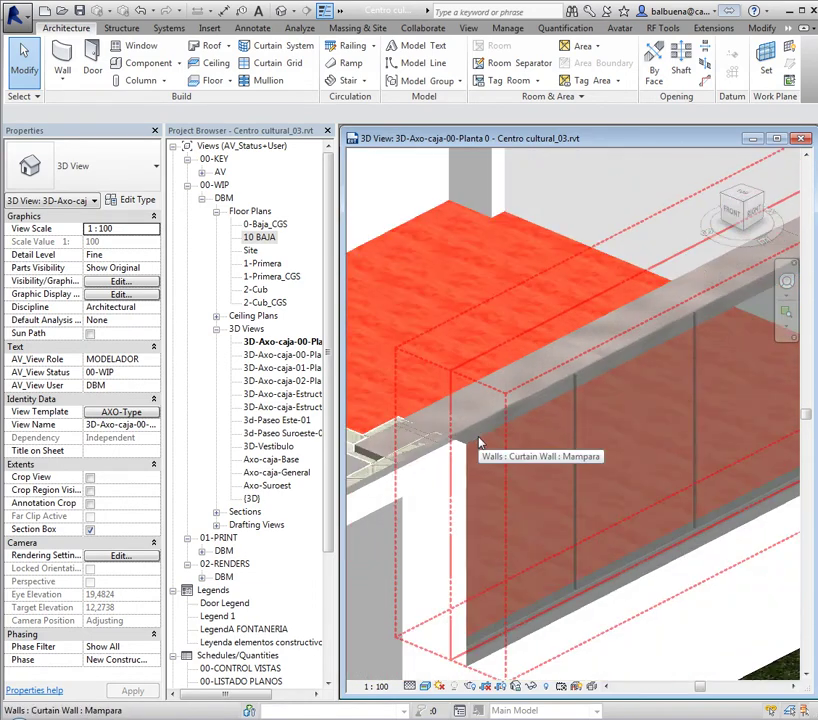
{"action": "scroll", "coordinate": [480, 443], "scroll_direction": "down", "scroll_amount": 1}
{"action": "scroll", "coordinate": [480, 443], "scroll_direction": "down", "scroll_amount": 2}
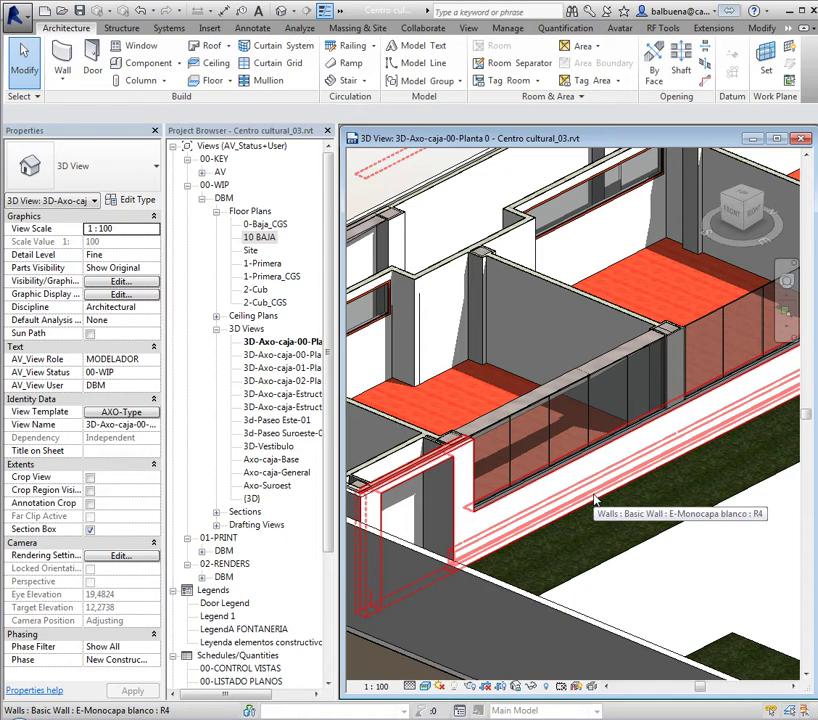
- Select the glazed Mampara wall in 3D, enter Edit Profile and view its right side
{"action": "left_click", "coordinate": [645, 507]}
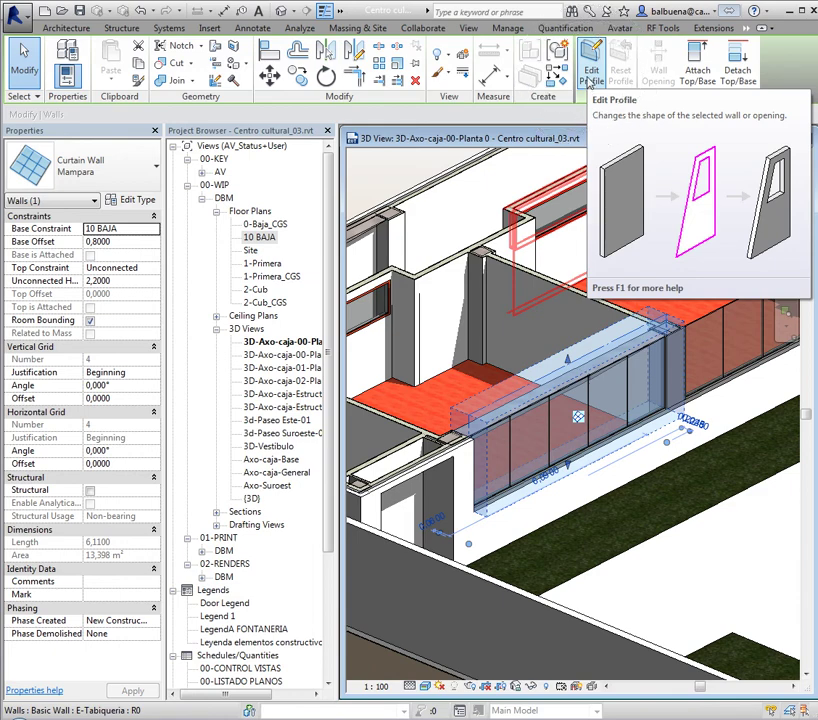
{"action": "left_click", "coordinate": [590, 82]}
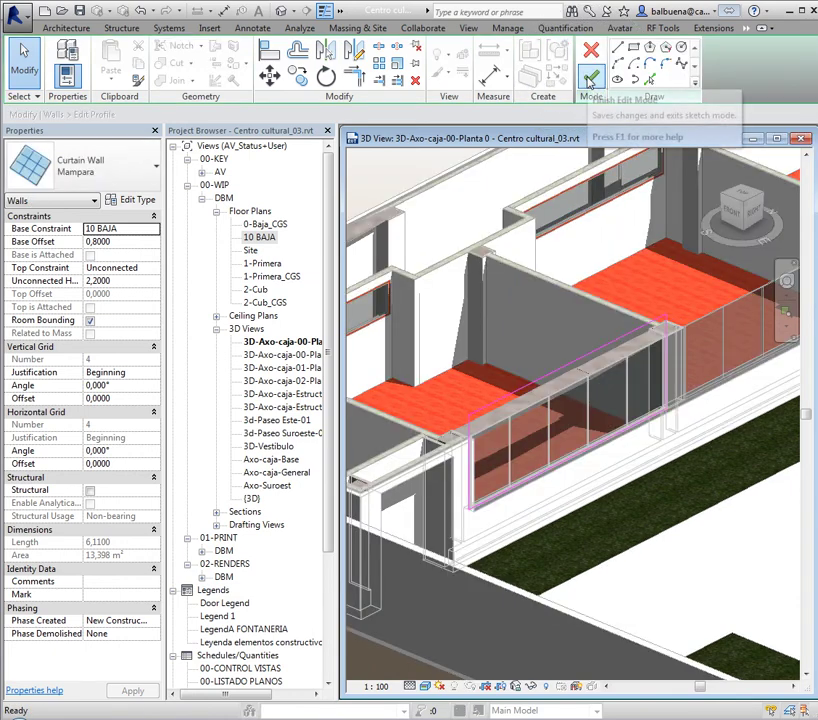
{"action": "left_click", "coordinate": [752, 212]}
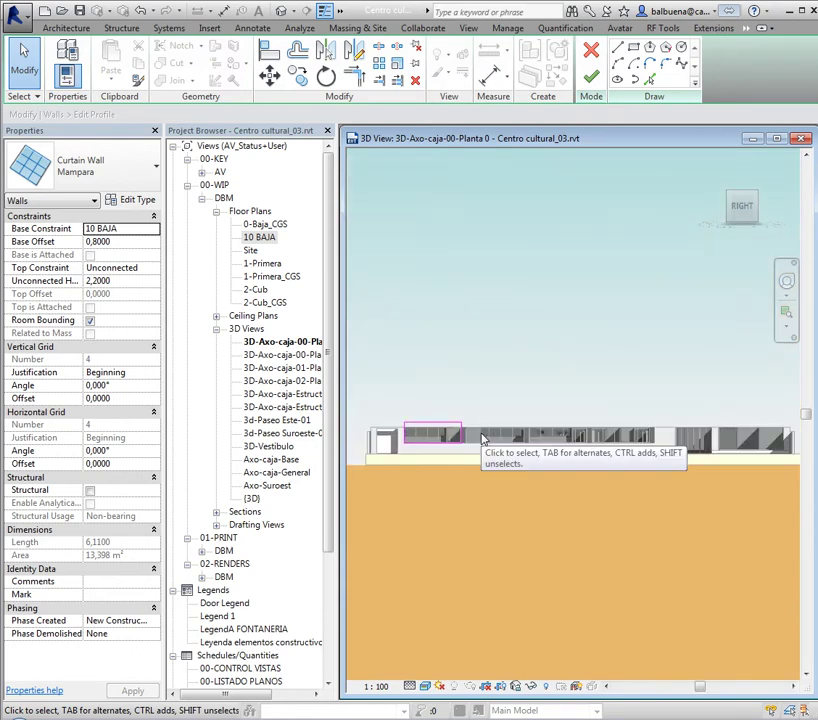
{"action": "scroll", "coordinate": [402, 415], "scroll_direction": "up", "scroll_amount": 2}
{"action": "scroll", "coordinate": [508, 466], "scroll_direction": "up", "scroll_amount": 2}
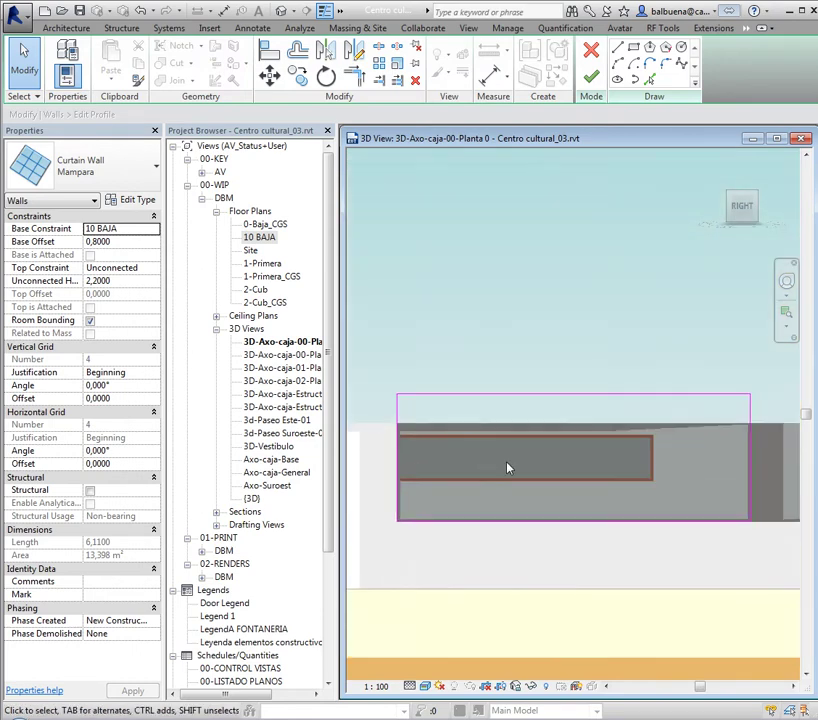
{"action": "scroll", "coordinate": [541, 464], "scroll_direction": "up", "scroll_amount": 1}
{"action": "scroll", "coordinate": [625, 424], "scroll_direction": "up", "scroll_amount": 1}
{"action": "scroll", "coordinate": [620, 426], "scroll_direction": "down", "scroll_amount": 2}
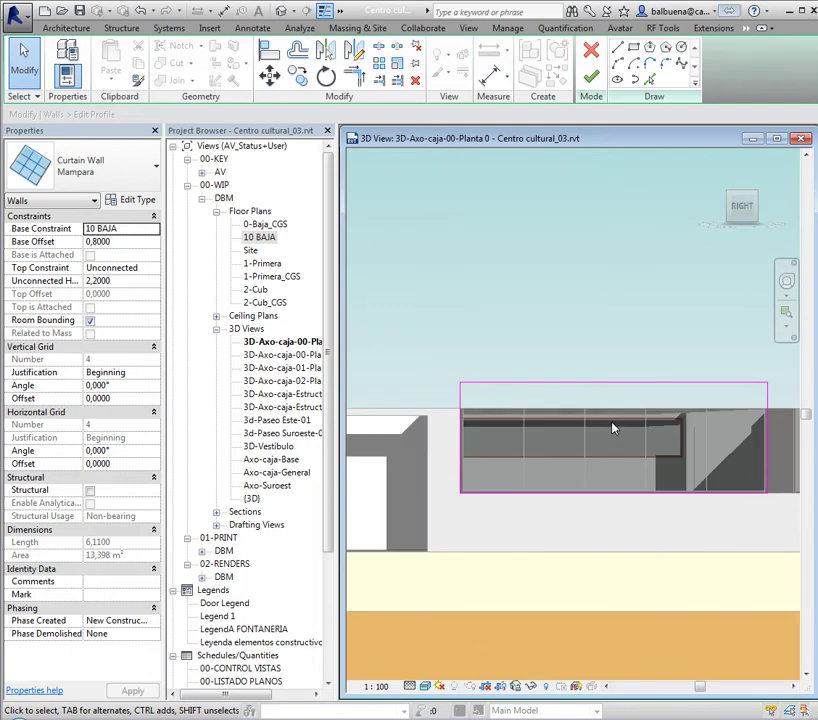
- Align (AL) the sketch's top edge to the beam, dismiss the constraint error, and finish editing
{"action": "key", "text": "a"}
{"action": "key", "text": "l"}
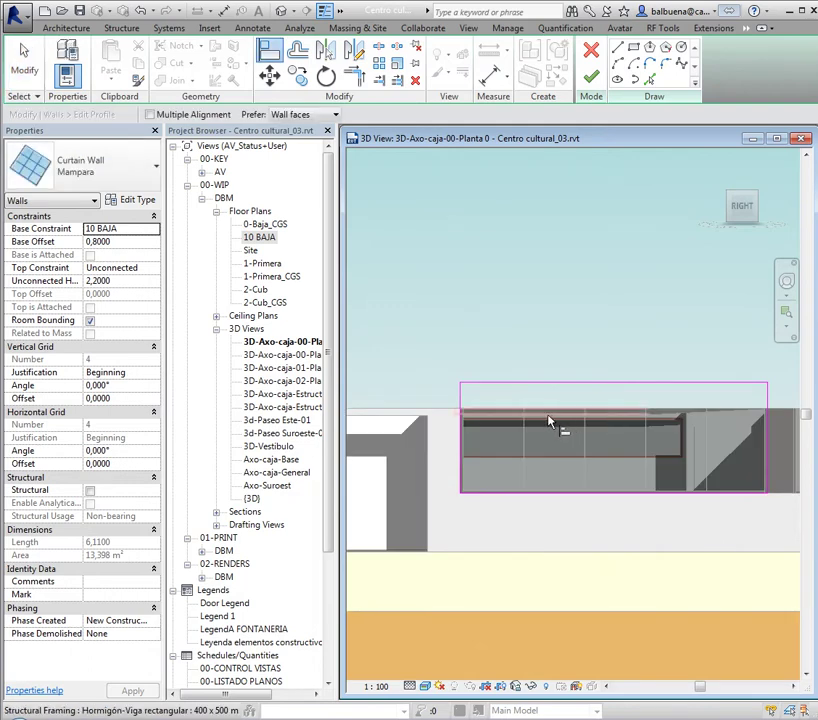
{"action": "scroll", "coordinate": [530, 430], "scroll_direction": "up", "scroll_amount": 3}
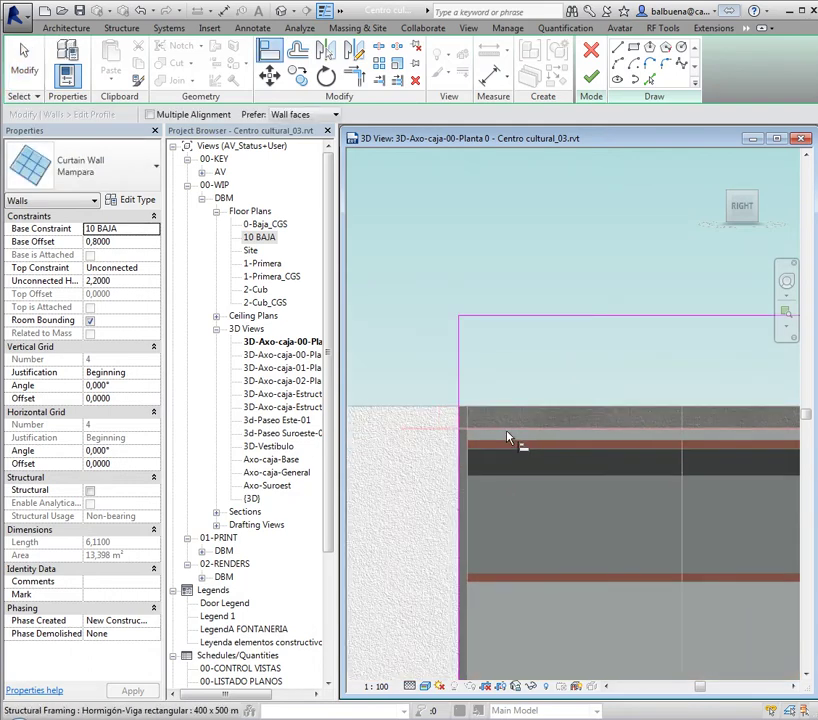
{"action": "left_click", "coordinate": [507, 438]}
{"action": "left_click", "coordinate": [527, 329]}
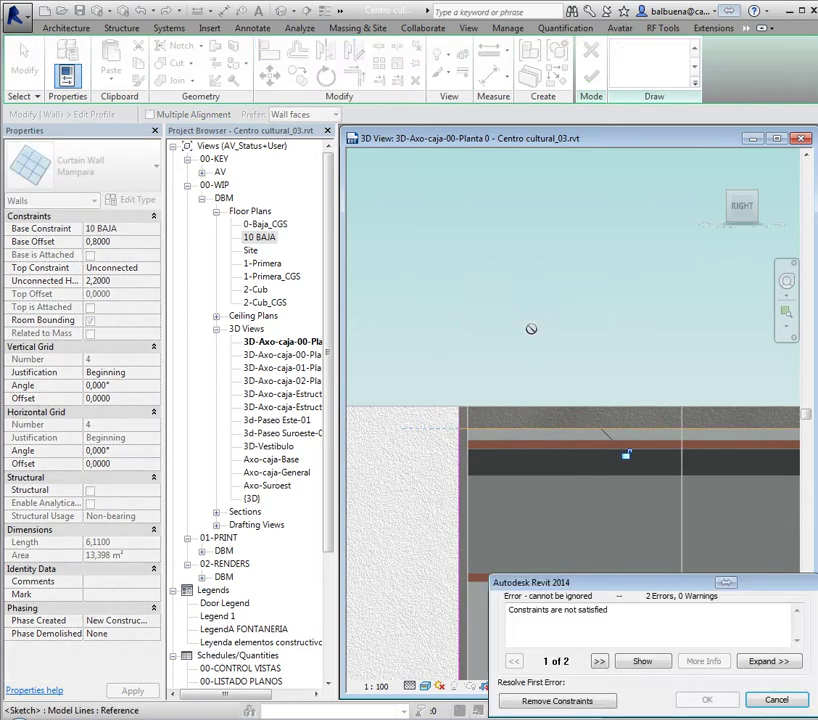
{"action": "left_click", "coordinate": [585, 703]}
{"action": "scroll", "coordinate": [621, 621], "scroll_direction": "down", "scroll_amount": 3}
{"action": "middle_click_drag", "start_coordinate": [621, 621], "coordinate": [584, 563]}
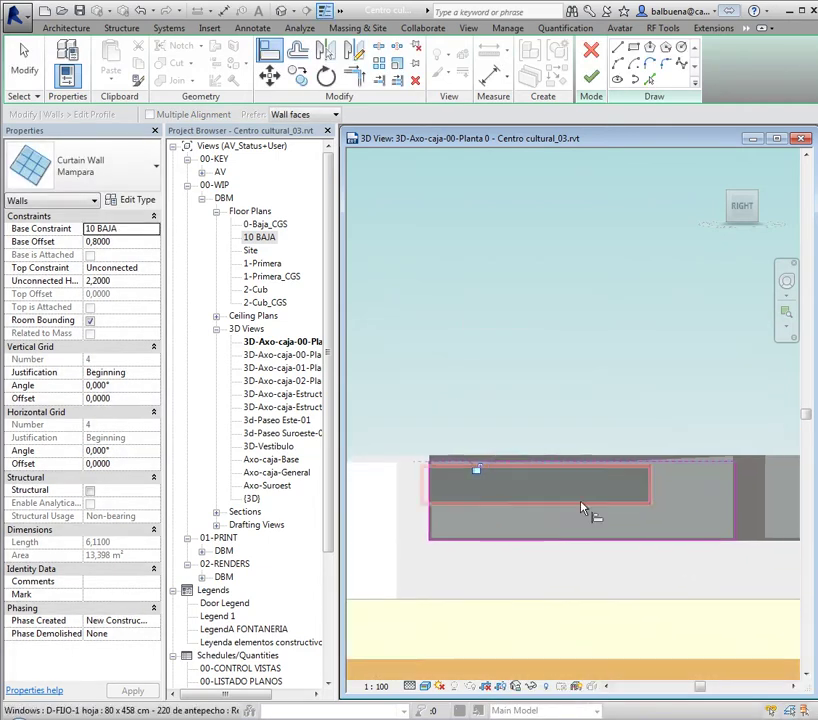
{"action": "scroll", "coordinate": [584, 563], "scroll_direction": "up", "scroll_amount": 2}
{"action": "left_click", "coordinate": [592, 83]}
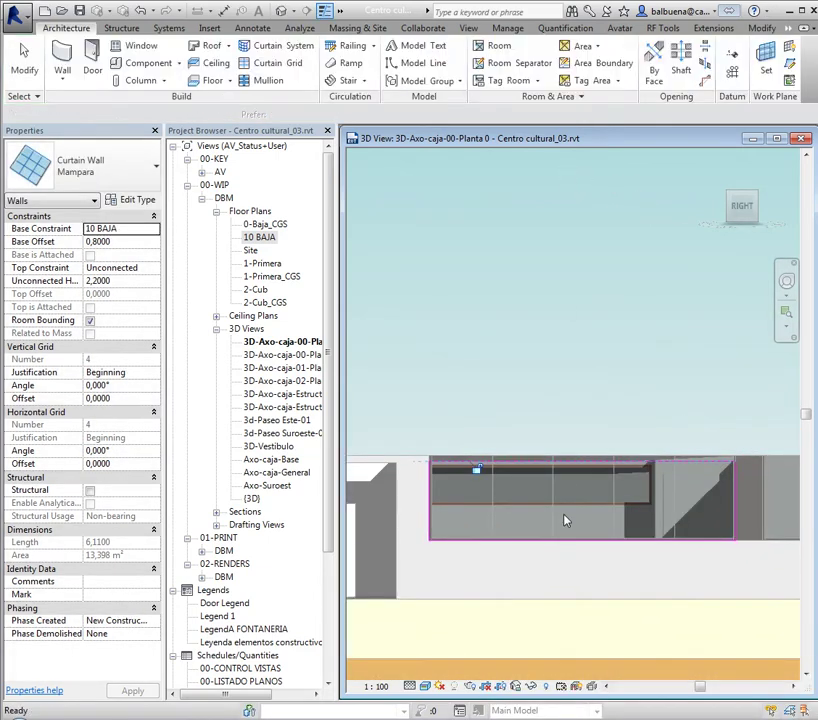
{"action": "key", "text": "Escape"}
{"action": "scroll", "coordinate": [526, 535], "scroll_direction": "down", "scroll_amount": 2}
{"action": "scroll", "coordinate": [493, 530], "scroll_direction": "down", "scroll_amount": 2}
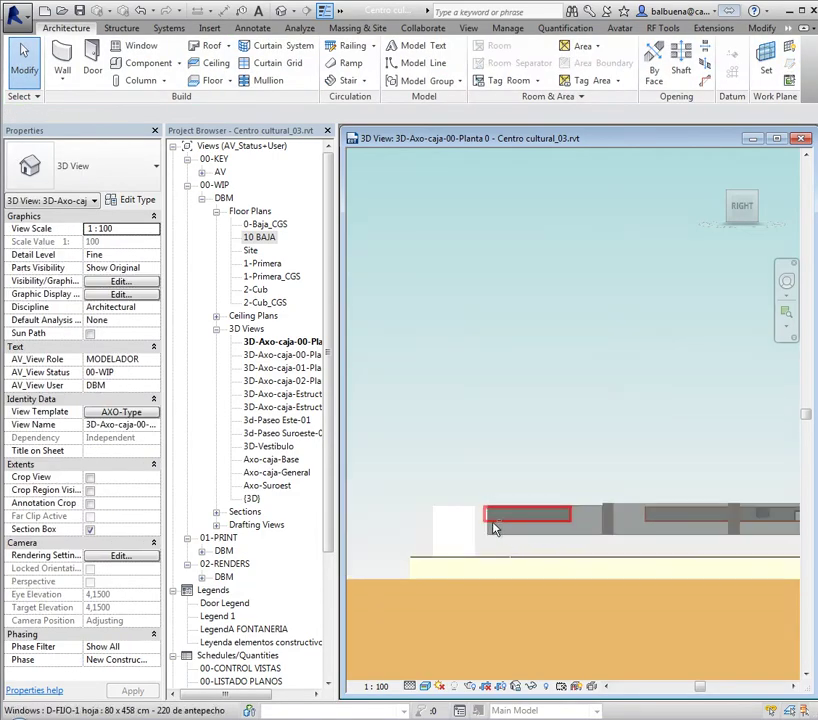
{"action": "mouse_move", "coordinate": [493, 530]}
{"action": "middle_mouse_down", "text": "shift"}
{"action": "mouse_move", "coordinate": [588, 634]}
{"action": "mouse_move", "coordinate": [482, 588]}
{"action": "middle_mouse_up", "text": "shift"}
{"action": "scroll", "coordinate": [520, 530], "scroll_direction": "up", "scroll_amount": 1}
{"action": "scroll", "coordinate": [560, 470], "scroll_direction": "up", "scroll_amount": 1}
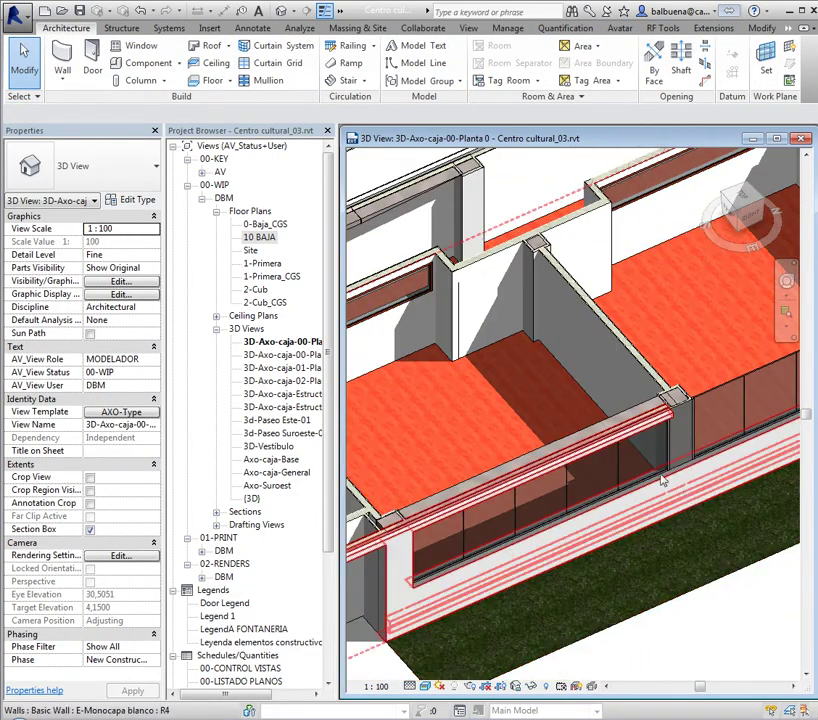
{"action": "scroll", "coordinate": [600, 410], "scroll_direction": "up", "scroll_amount": 1}
{"action": "scroll", "coordinate": [608, 392], "scroll_direction": "up", "scroll_amount": 1}
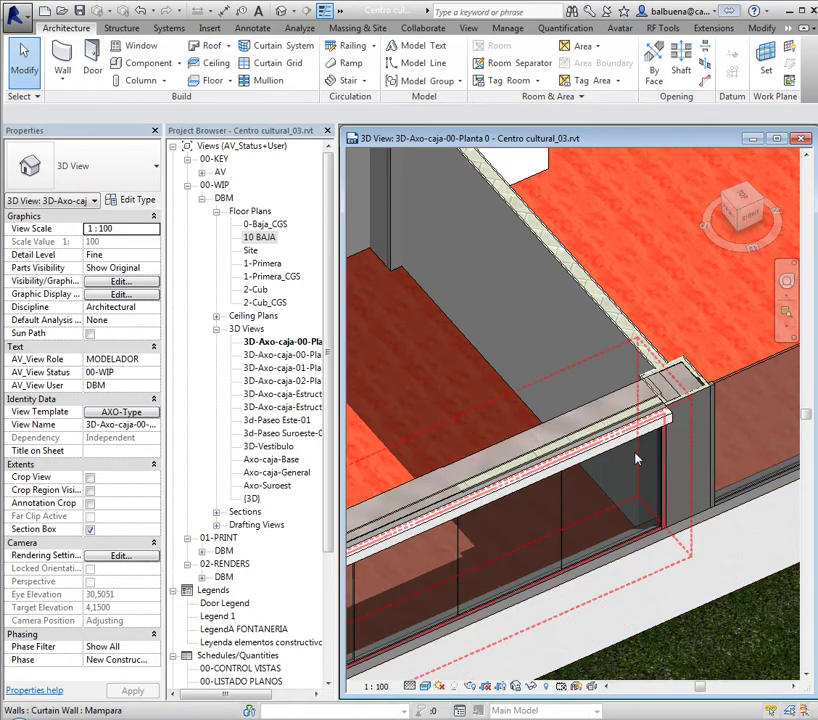
{"action": "mouse_move", "coordinate": [665, 457]}
{"action": "middle_mouse_down", "text": "shift"}
{"action": "mouse_move", "coordinate": [740, 365]}
{"action": "mouse_move", "coordinate": [478, 475]}
{"action": "mouse_move", "coordinate": [495, 458]}
{"action": "mouse_move", "coordinate": [535, 451]}
{"action": "mouse_move", "coordinate": [530, 465]}
{"action": "middle_mouse_up", "text": "shift"}
{"action": "scroll", "coordinate": [530, 470], "scroll_direction": "down", "scroll_amount": 3}
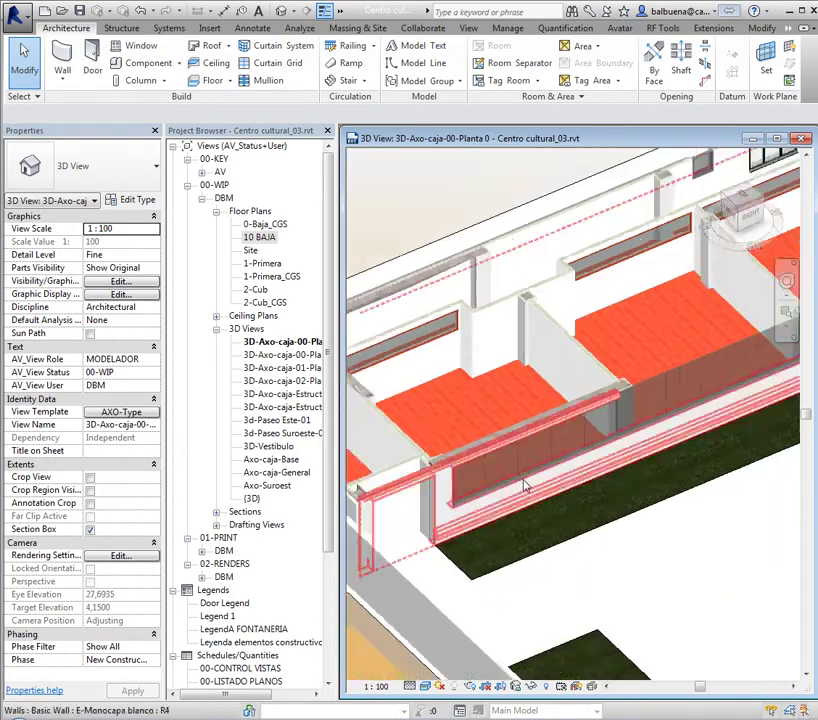
{"action": "scroll", "coordinate": [530, 480], "scroll_direction": "down", "scroll_amount": 2}
{"action": "middle_click_drag", "start_coordinate": [515, 630], "coordinate": [508, 507]}
{"action": "scroll", "coordinate": [508, 507], "scroll_direction": "up", "scroll_amount": 2}
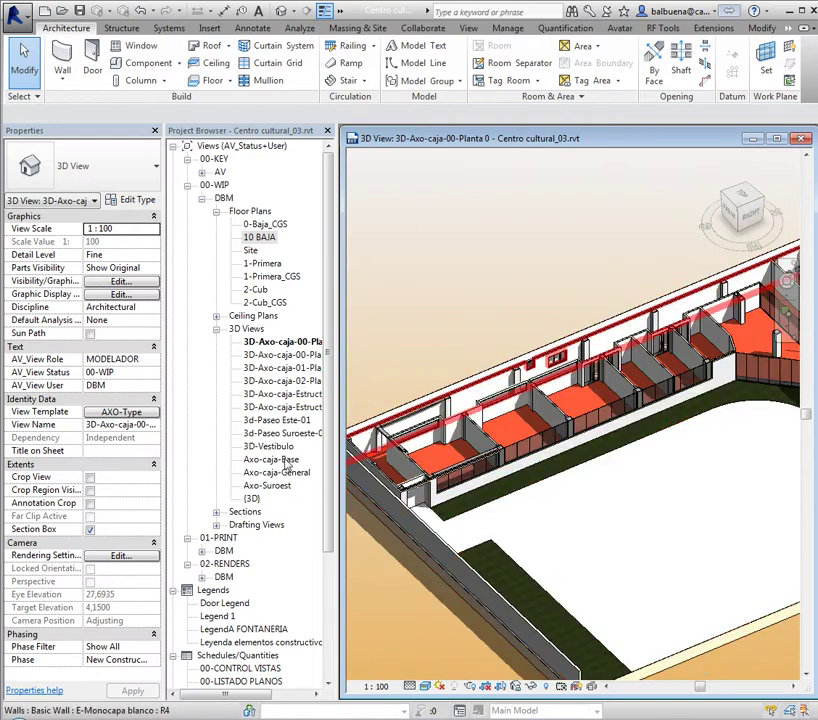
{"action": "scroll", "coordinate": [446, 458], "scroll_direction": "up", "scroll_amount": 2}
{"action": "scroll", "coordinate": [446, 458], "scroll_direction": "up", "scroll_amount": 3}
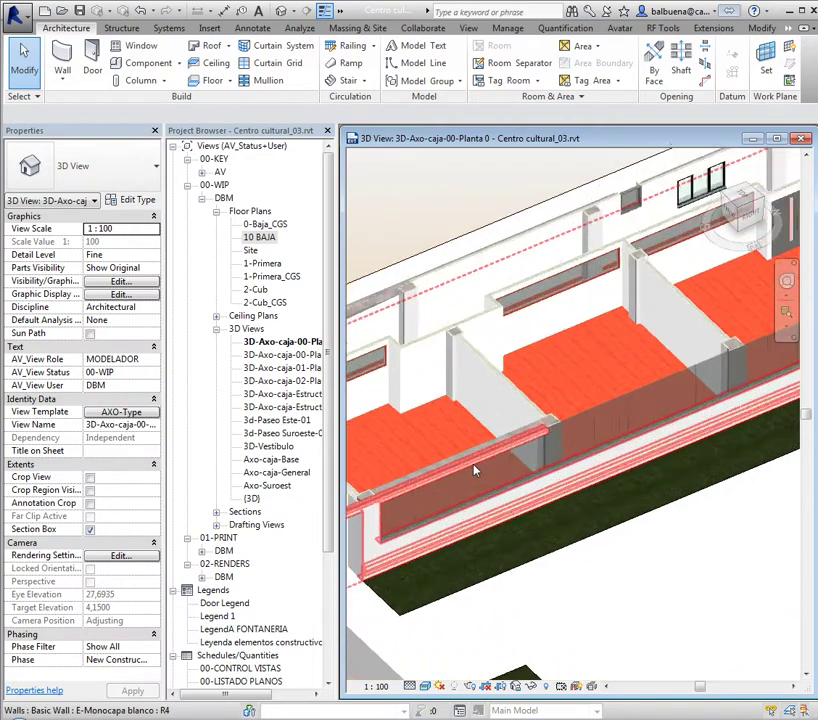
{"action": "left_click", "coordinate": [500, 480]}
{"action": "mouse_move", "coordinate": [500, 480]}
{"action": "middle_mouse_down", "text": "shift"}
{"action": "mouse_move", "coordinate": [567, 419]}
{"action": "mouse_move", "coordinate": [604, 462]}
{"action": "middle_mouse_up", "text": "shift"}
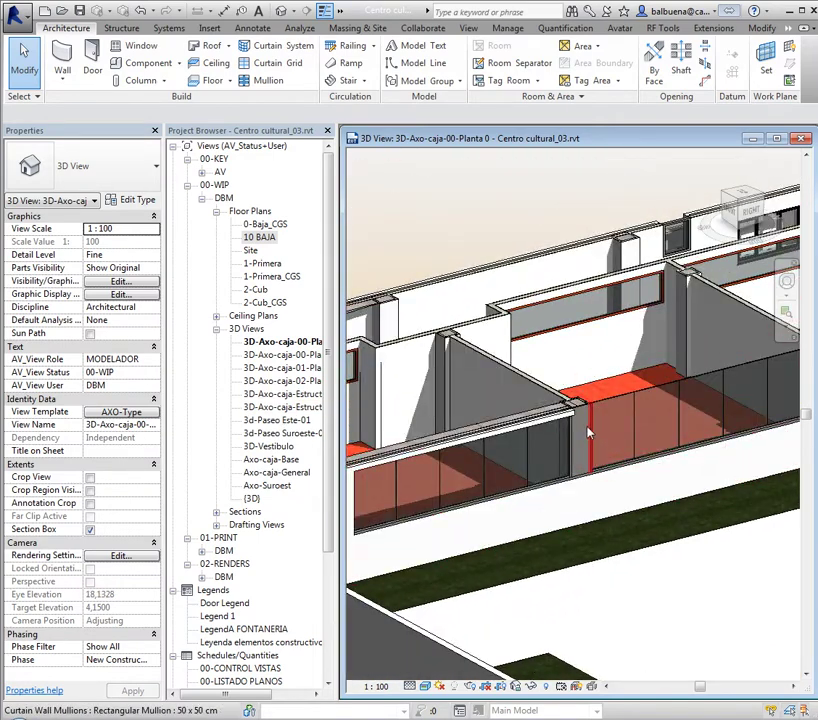
{"action": "scroll", "coordinate": [589, 432], "scroll_direction": "up", "scroll_amount": 2}
{"action": "scroll", "coordinate": [568, 437], "scroll_direction": "up", "scroll_amount": 3}
{"action": "scroll", "coordinate": [562, 412], "scroll_direction": "up", "scroll_amount": 2}
{"action": "scroll", "coordinate": [558, 414], "scroll_direction": "up", "scroll_amount": 2}
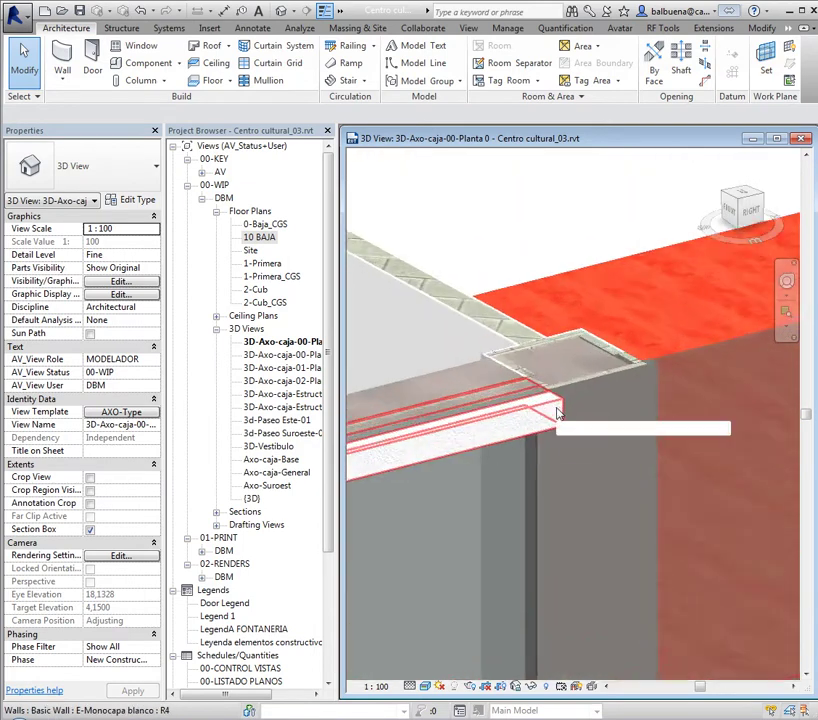
{"action": "middle_click_drag", "start_coordinate": [558, 414], "coordinate": [547, 403], "text": "shift"}
{"action": "left_click", "coordinate": [547, 403]}
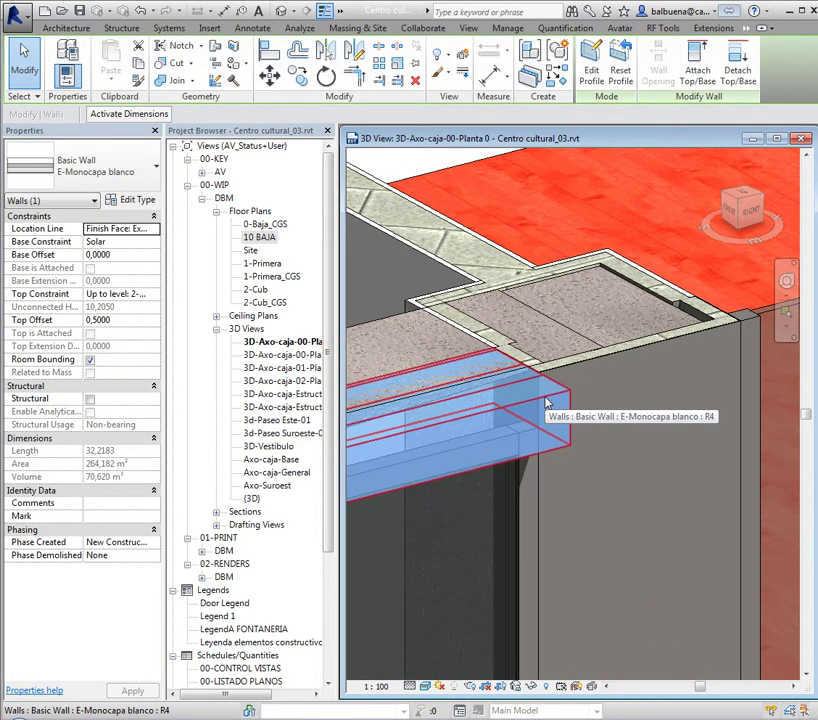
{"action": "key", "text": "Escape"}
{"action": "scroll", "coordinate": [545, 425], "scroll_direction": "down", "scroll_amount": 3}
{"action": "scroll", "coordinate": [541, 447], "scroll_direction": "down", "scroll_amount": 3}
{"action": "mouse_move", "coordinate": [540, 443]}
{"action": "middle_mouse_down", "text": "shift"}
{"action": "mouse_move", "coordinate": [568, 511]}
{"action": "mouse_move", "coordinate": [597, 540]}
{"action": "mouse_move", "coordinate": [506, 524]}
{"action": "mouse_move", "coordinate": [510, 530]}
{"action": "middle_mouse_up", "text": "shift"}
{"action": "scroll", "coordinate": [577, 508], "scroll_direction": "down", "scroll_amount": 3}
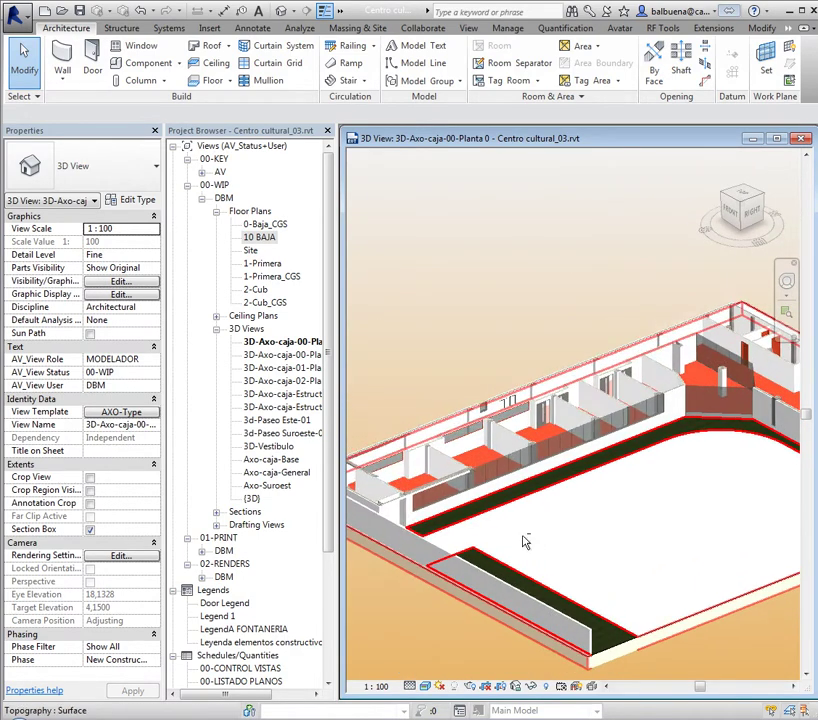
{"action": "scroll", "coordinate": [560, 560], "scroll_direction": "up", "scroll_amount": 2}
{"action": "mouse_move", "coordinate": [560, 560]}
{"action": "middle_mouse_down", "text": "shift"}
{"action": "mouse_move", "coordinate": [612, 539]}
{"action": "mouse_move", "coordinate": [548, 546]}
{"action": "mouse_move", "coordinate": [563, 528]}
{"action": "mouse_move", "coordinate": [570, 539]}
{"action": "mouse_move", "coordinate": [559, 547]}
{"action": "mouse_move", "coordinate": [510, 540]}
{"action": "middle_mouse_up", "text": "shift"}
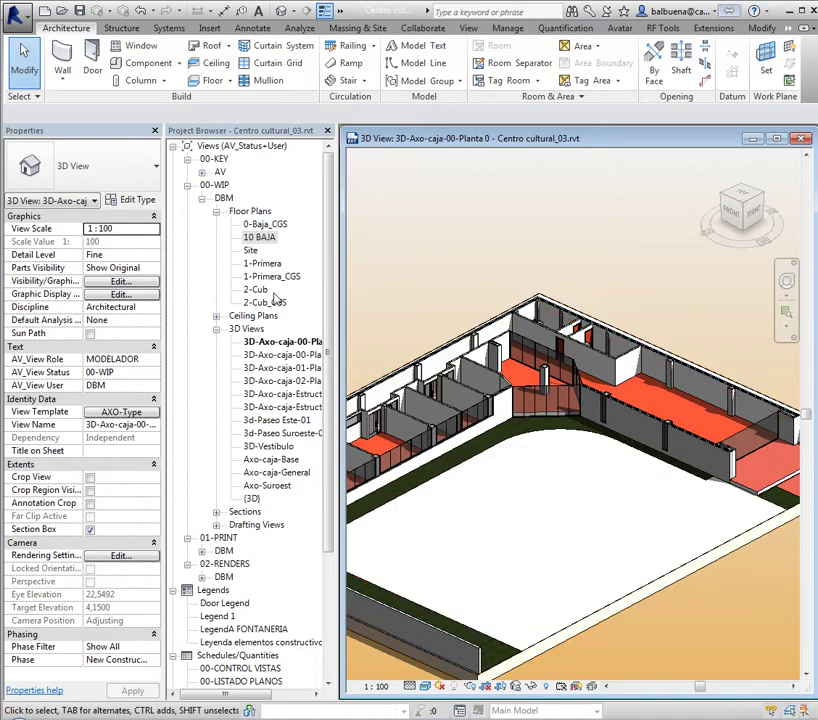
- Open the default {3D} view and maximize it to fill the workspace
{"action": "double_click", "coordinate": [253, 498]}
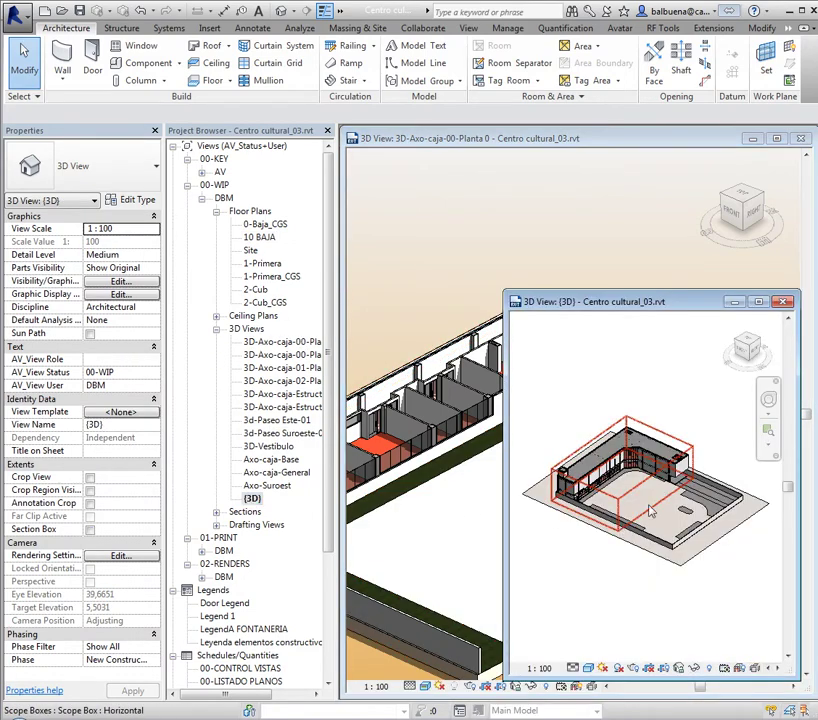
{"action": "left_click", "coordinate": [759, 302]}
{"action": "scroll", "coordinate": [450, 262], "scroll_direction": "up", "scroll_amount": 3}
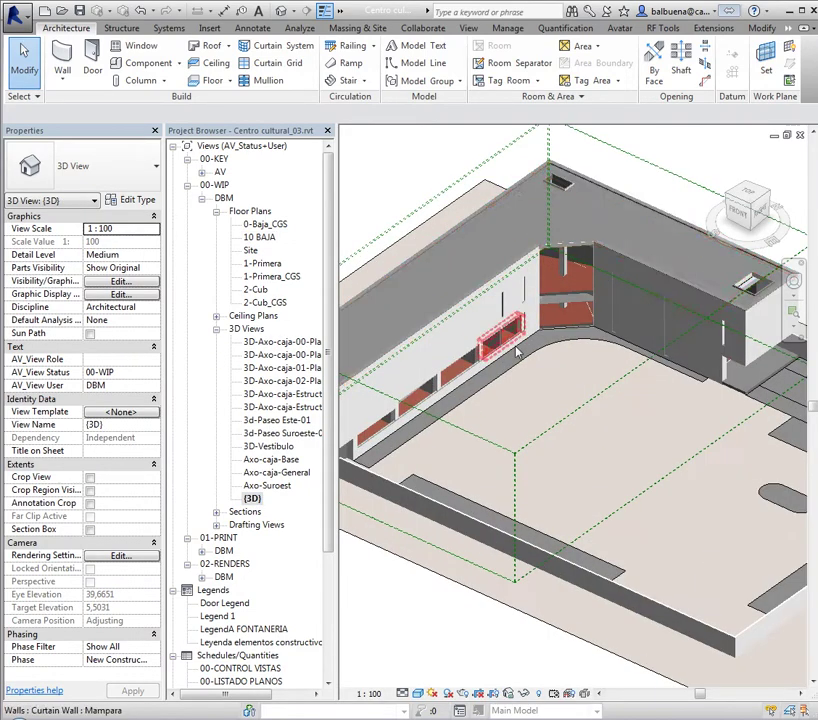
{"action": "scroll", "coordinate": [450, 262], "scroll_direction": "up", "scroll_amount": 2}
{"action": "scroll", "coordinate": [450, 262], "scroll_direction": "up", "scroll_amount": 2}
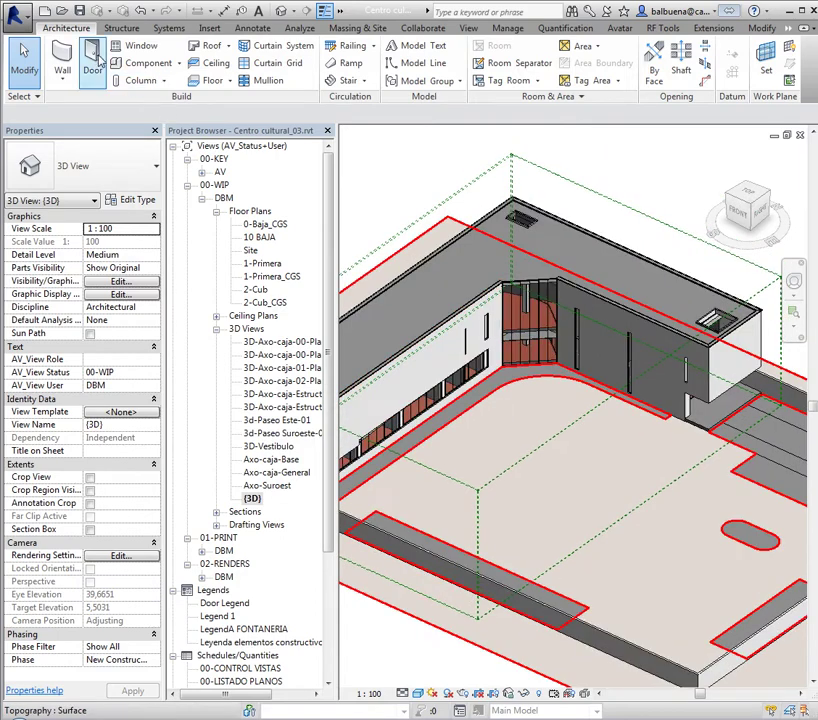
- Draw a Curtain Wall: Montantes 50 x 50 on the ground in front of the building
{"action": "left_click", "coordinate": [62, 58]}
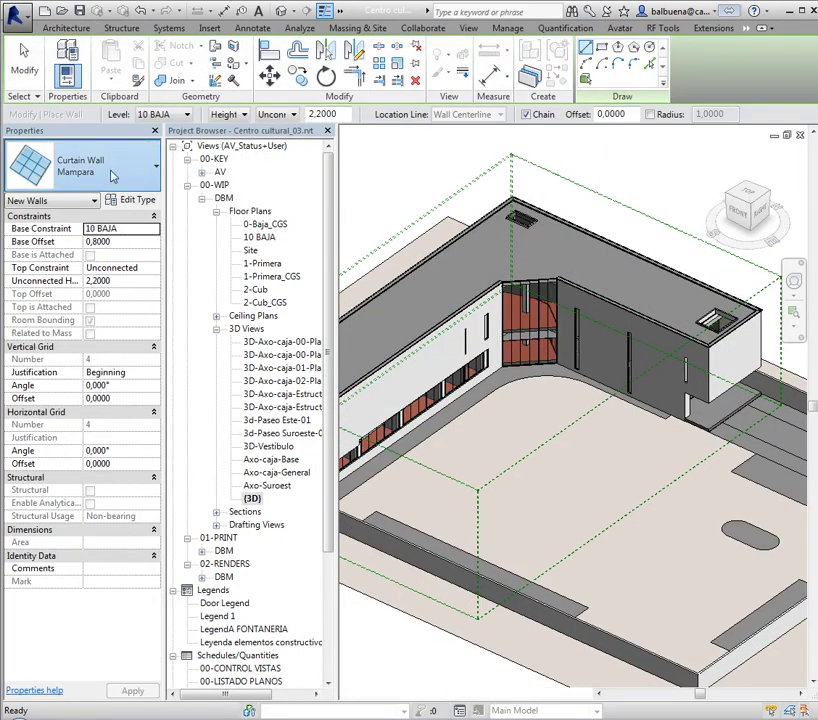
{"action": "left_click", "coordinate": [85, 165]}
{"action": "left_click", "coordinate": [60, 320]}
{"action": "left_click", "coordinate": [85, 165]}
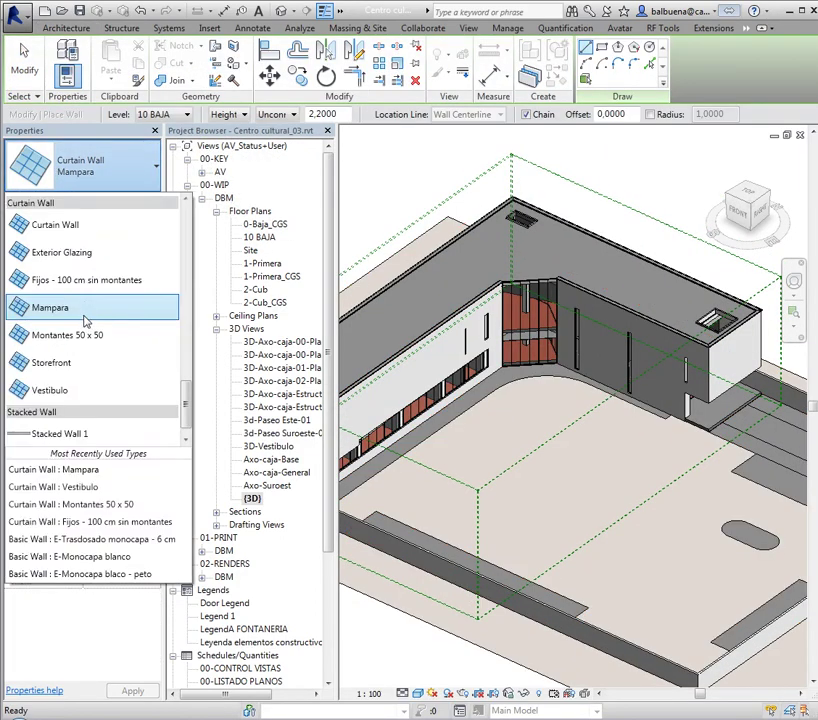
{"action": "left_click", "coordinate": [5, 322]}
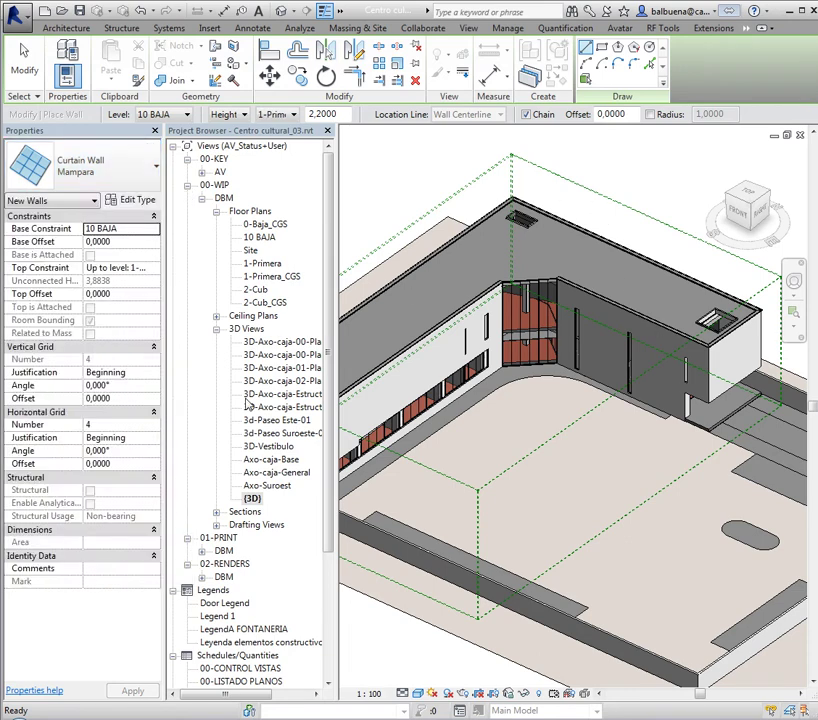
{"action": "left_click", "coordinate": [610, 481]}
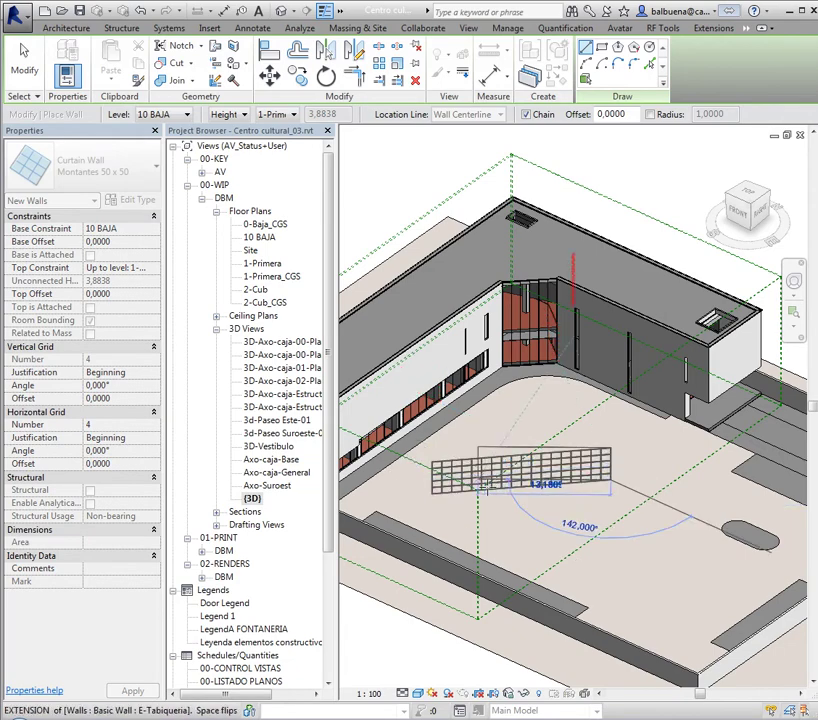
{"action": "key", "text": "Escape"}
{"action": "key", "text": "Escape"}
{"action": "scroll", "coordinate": [478, 466], "scroll_direction": "up", "scroll_amount": 3}
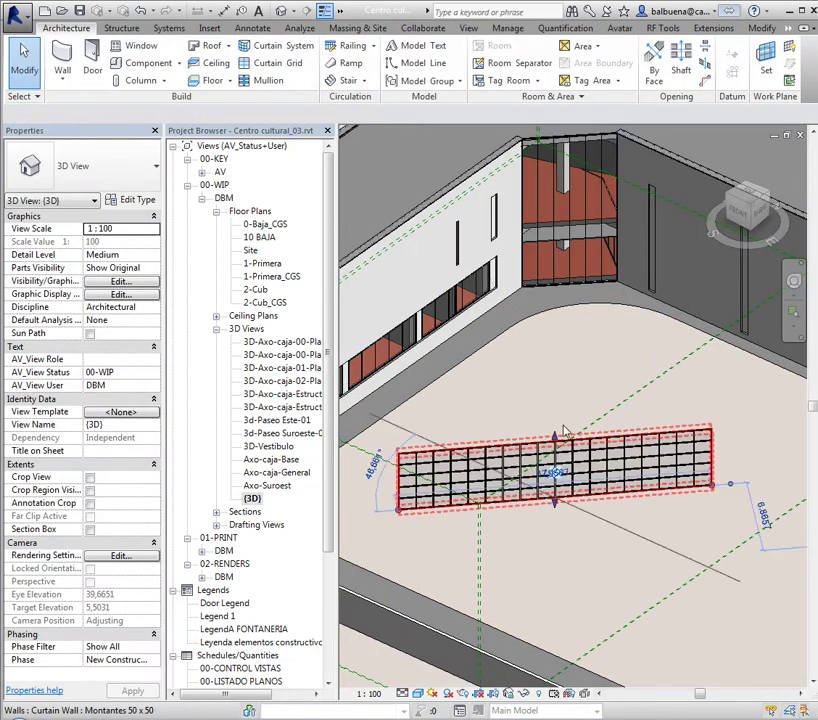
{"action": "left_click", "coordinate": [565, 432]}
{"action": "scroll", "coordinate": [563, 519], "scroll_direction": "up", "scroll_amount": 2}
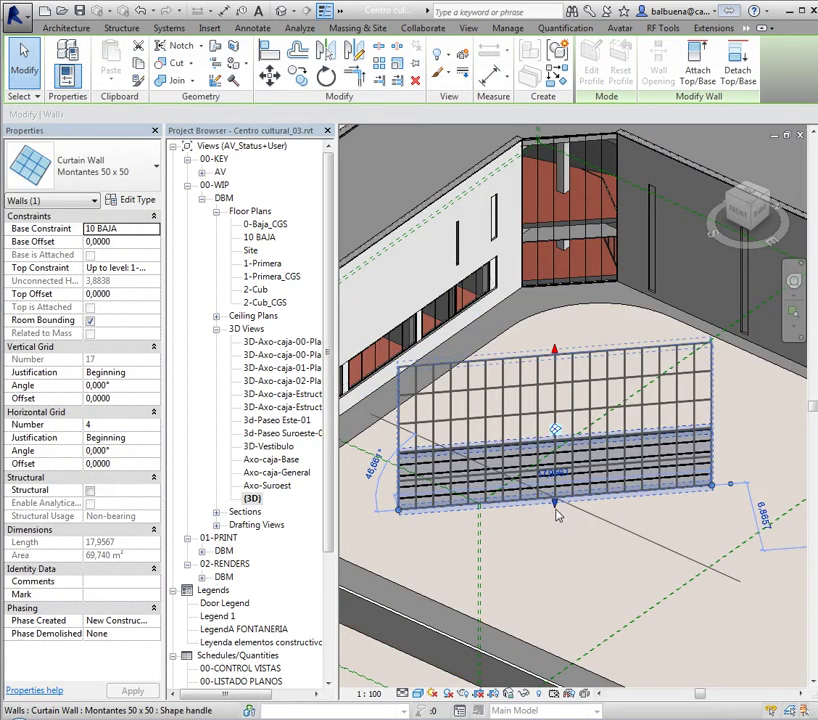
{"action": "key", "text": "Escape"}
{"action": "scroll", "coordinate": [436, 541], "scroll_direction": "up", "scroll_amount": 3}
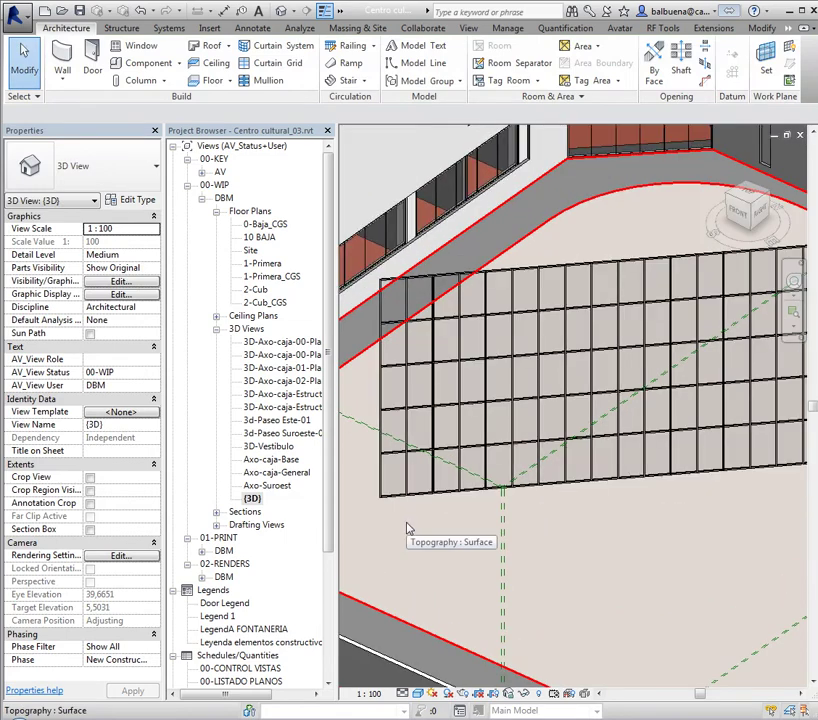
{"action": "scroll", "coordinate": [401, 485], "scroll_direction": "up", "scroll_amount": 3}
{"action": "scroll", "coordinate": [398, 460], "scroll_direction": "up", "scroll_amount": 2}
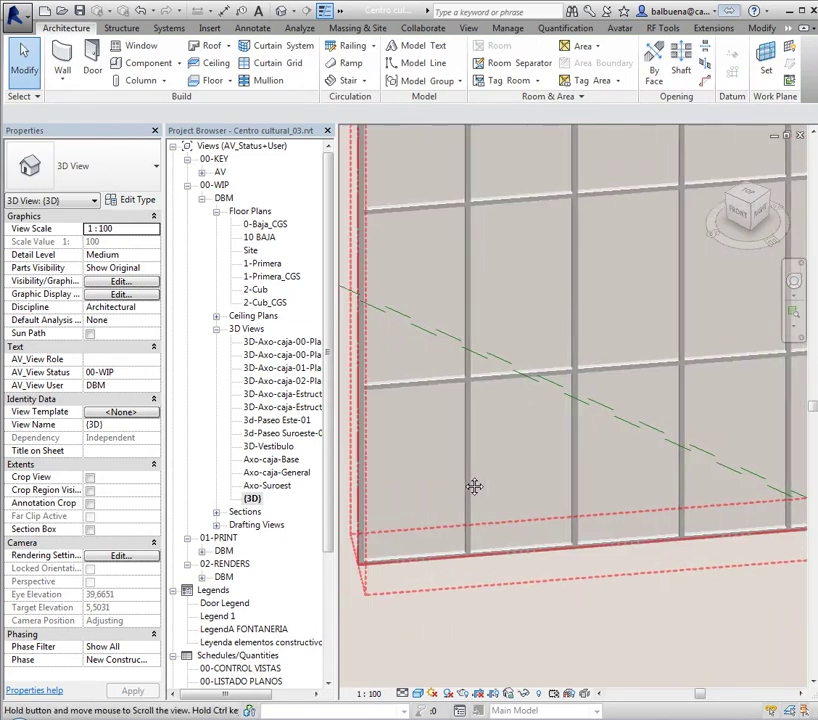
{"action": "scroll", "coordinate": [475, 486], "scroll_direction": "up", "scroll_amount": 2}
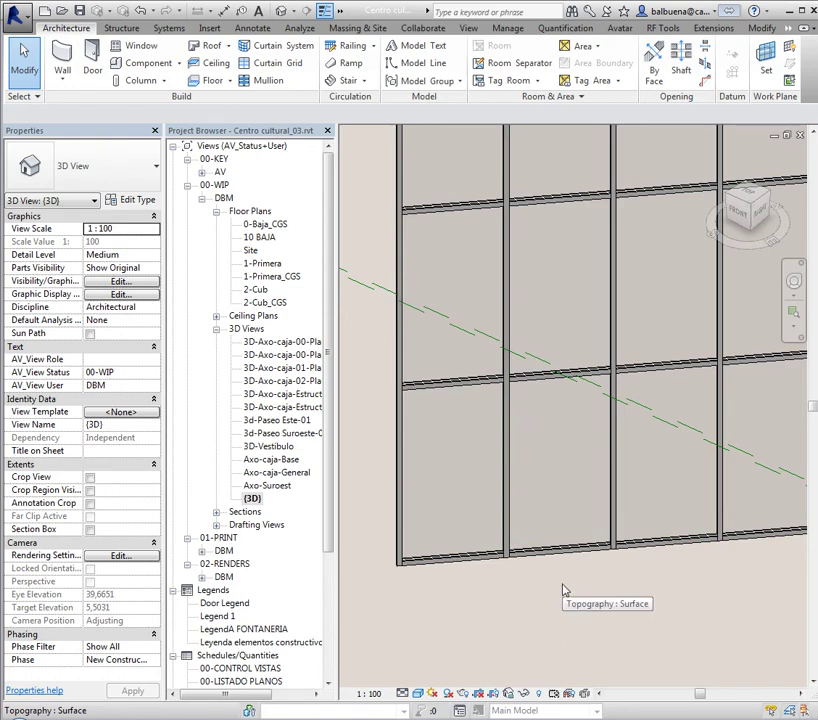
{"action": "scroll", "coordinate": [564, 589], "scroll_direction": "up", "scroll_amount": 1}
{"action": "scroll", "coordinate": [570, 588], "scroll_direction": "up", "scroll_amount": 1}
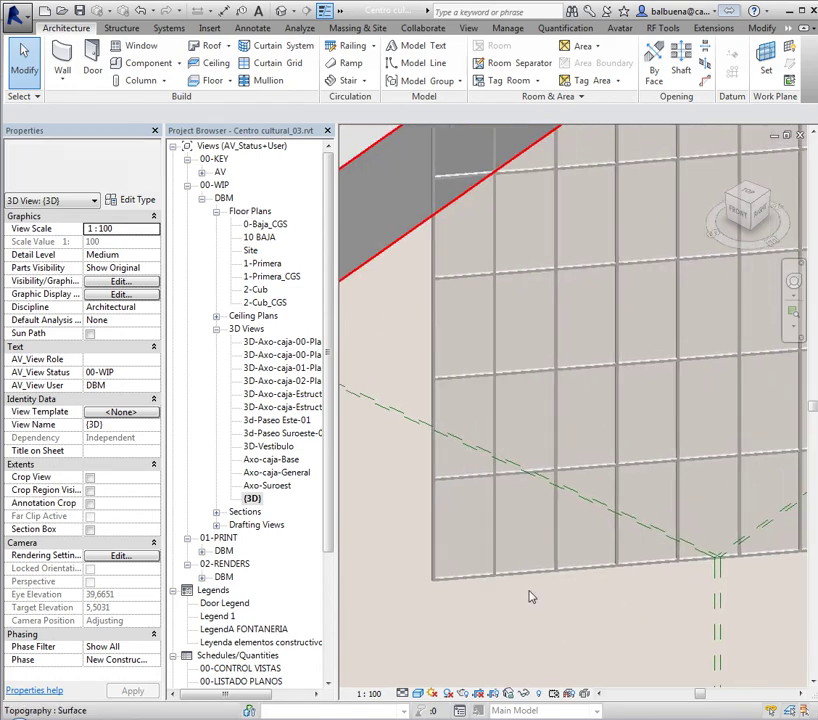
{"action": "scroll", "coordinate": [560, 540], "scroll_direction": "up", "scroll_amount": 1}
{"action": "scroll", "coordinate": [590, 460], "scroll_direction": "up", "scroll_amount": 1}
{"action": "scroll", "coordinate": [594, 450], "scroll_direction": "up", "scroll_amount": 1}
- Delete the leftmost horizontal mullion from the new curtain wall
{"action": "left_click", "coordinate": [596, 456]}
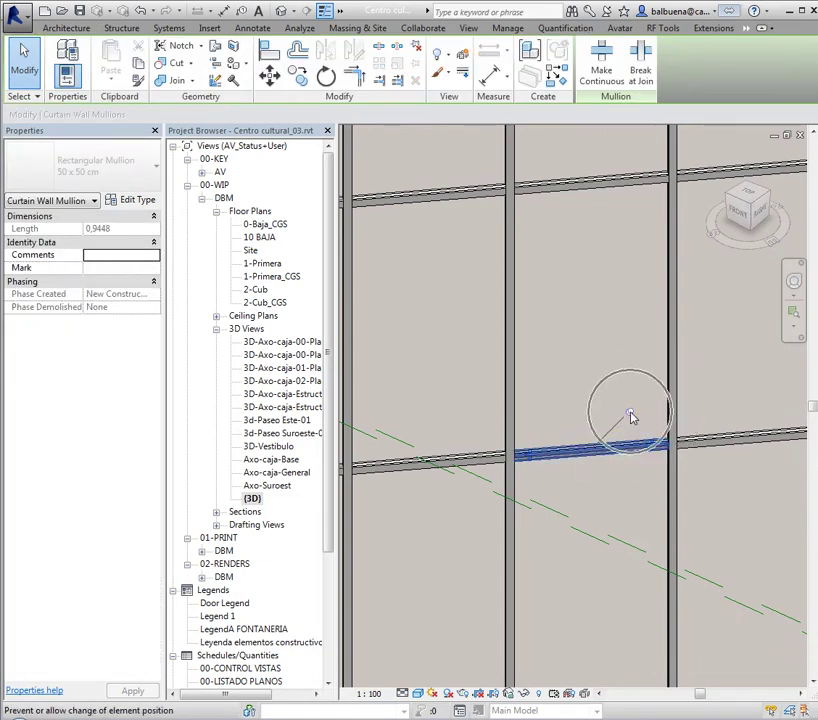
{"action": "scroll", "coordinate": [619, 450], "scroll_direction": "up", "scroll_amount": 2}
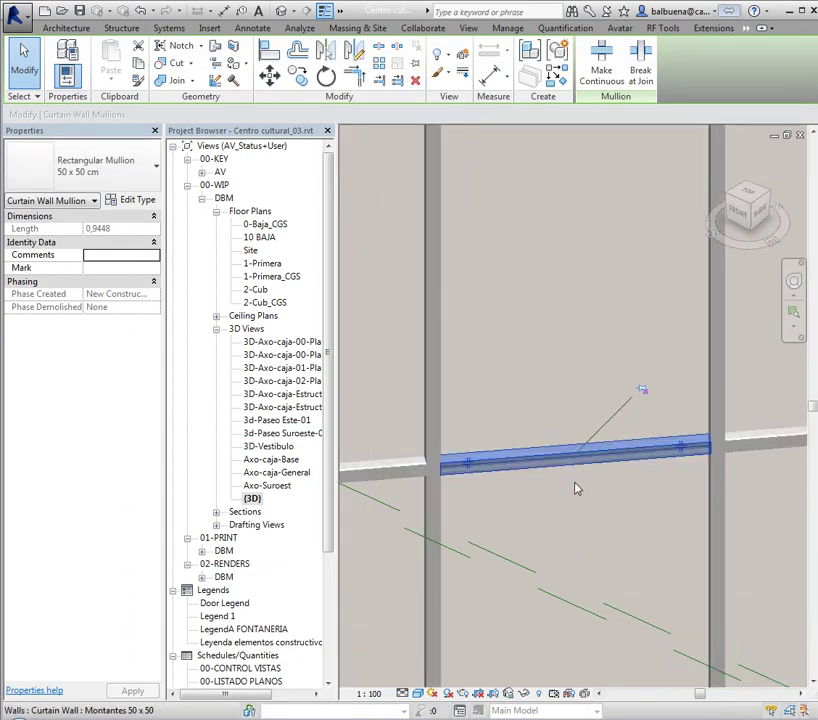
{"action": "key", "text": "Escape"}
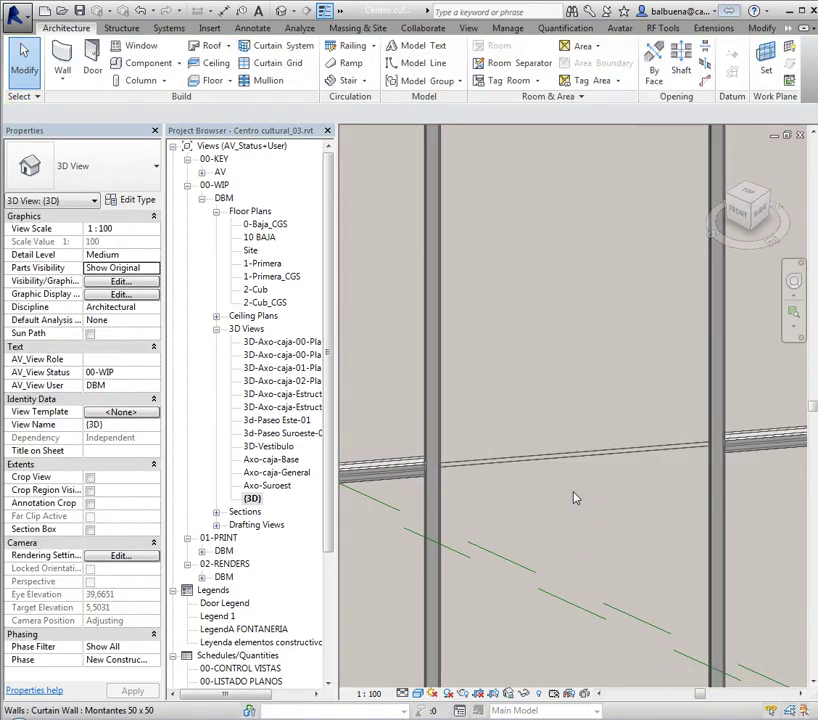
{"action": "scroll", "coordinate": [668, 573], "scroll_direction": "down", "scroll_amount": 1}
{"action": "scroll", "coordinate": [696, 608], "scroll_direction": "down", "scroll_amount": 2}
{"action": "scroll", "coordinate": [650, 600], "scroll_direction": "down", "scroll_amount": 2}
{"action": "scroll", "coordinate": [637, 590], "scroll_direction": "down", "scroll_amount": 2}
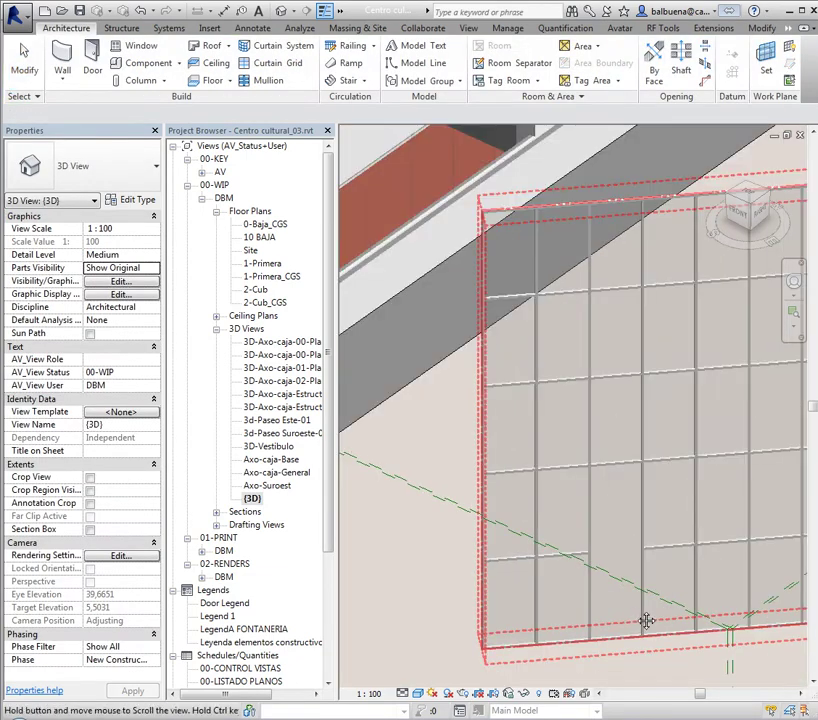
{"action": "middle_click_drag", "start_coordinate": [595, 577], "coordinate": [540, 444]}
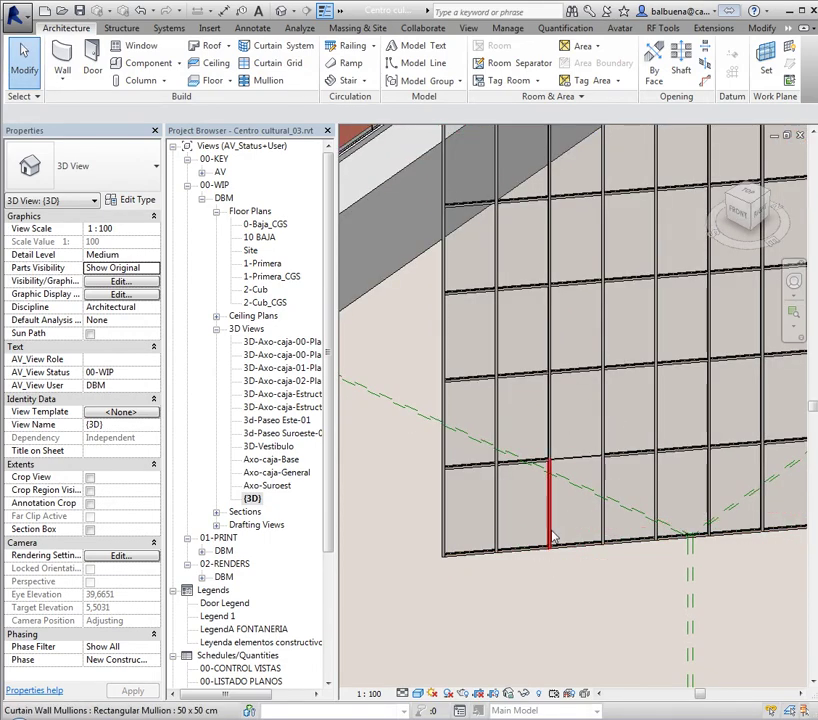
{"action": "scroll", "coordinate": [653, 380], "scroll_direction": "up", "scroll_amount": 2}
{"action": "scroll", "coordinate": [617, 360], "scroll_direction": "up", "scroll_amount": 2}
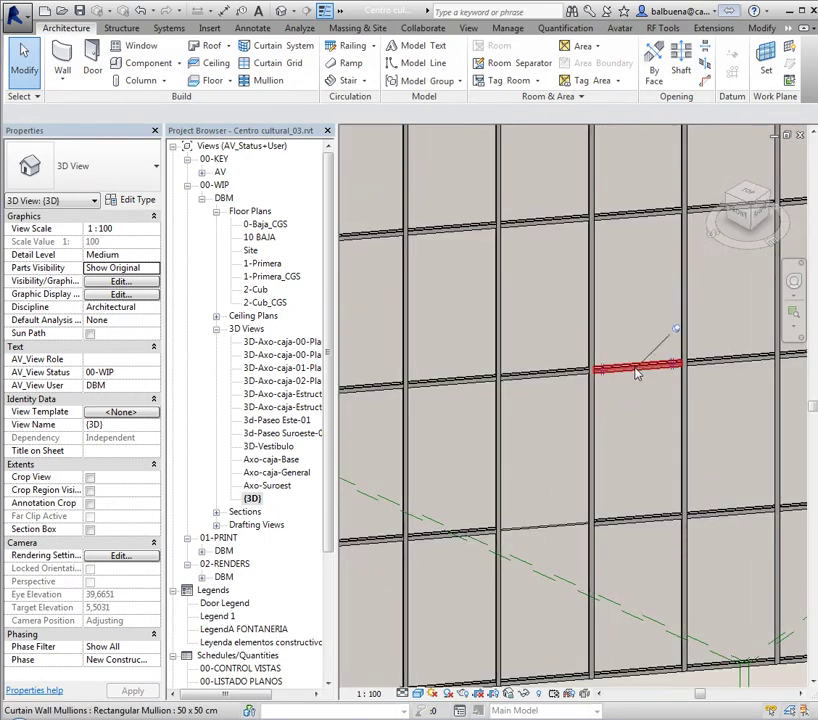
{"action": "left_click", "coordinate": [636, 372]}
{"action": "key", "text": "Escape"}
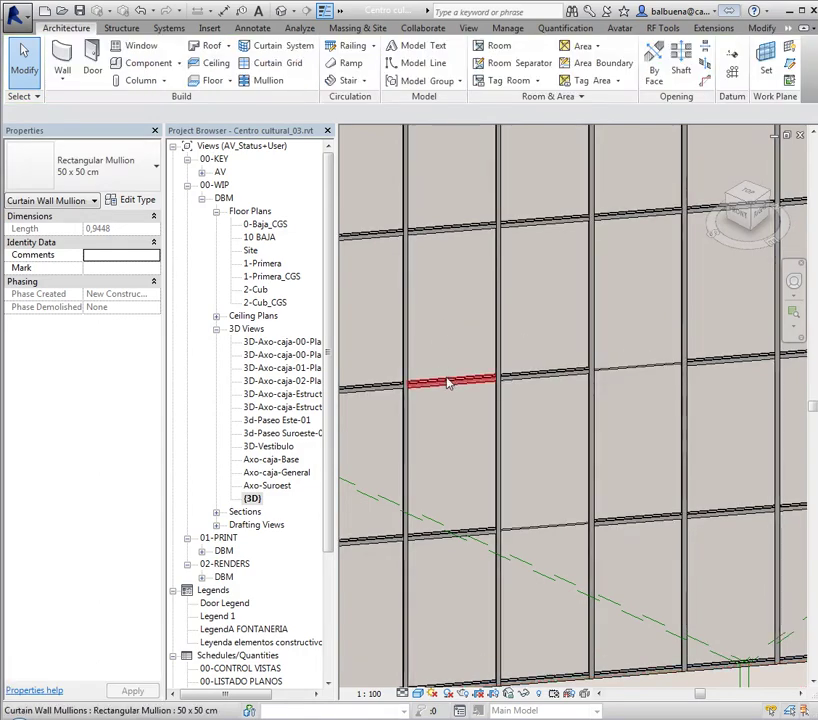
{"action": "left_click", "coordinate": [455, 380]}
{"action": "key", "text": "Delete"}
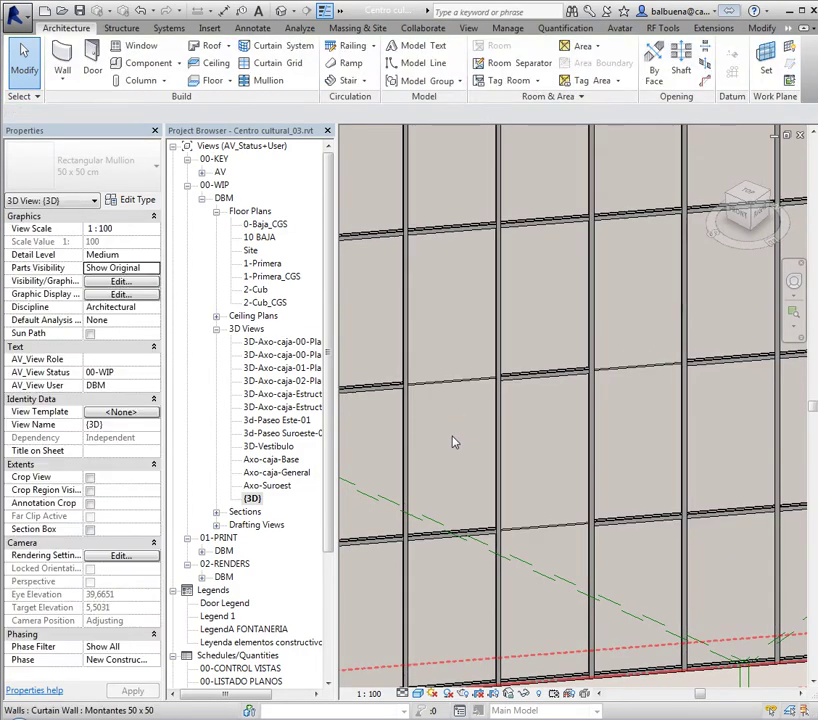
- Select the horizontal grid line without its mullion and try Add/Remove Segments, then cancel
{"action": "mouse_move", "coordinate": [481, 469]}
{"action": "middle_mouse_down", "text": "shift"}
{"action": "mouse_move", "coordinate": [509, 502]}
{"action": "mouse_move", "coordinate": [539, 519]}
{"action": "middle_mouse_up", "text": "shift"}
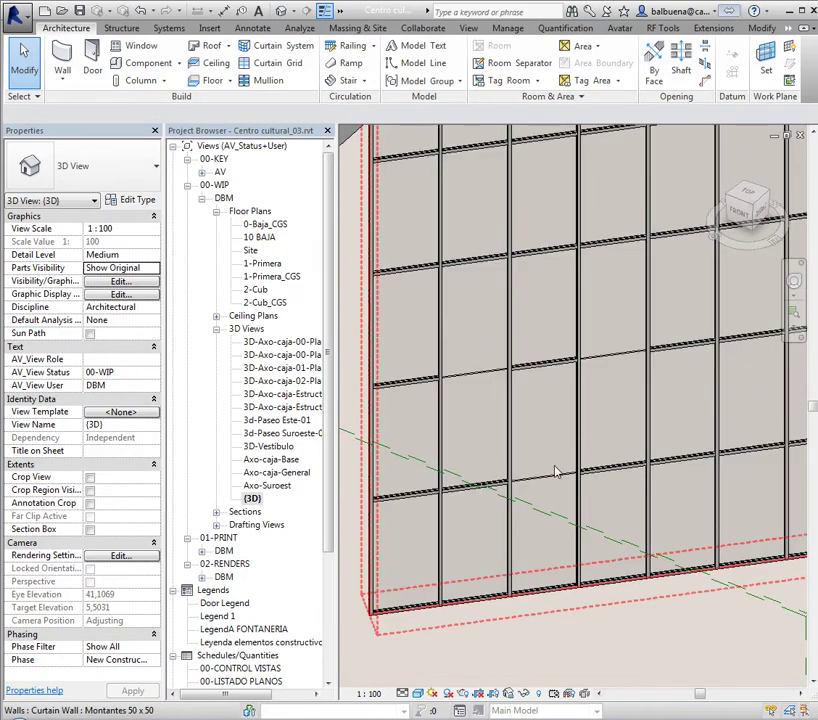
{"action": "scroll", "coordinate": [557, 451], "scroll_direction": "up", "scroll_amount": 5}
{"action": "scroll", "coordinate": [530, 486], "scroll_direction": "up", "scroll_amount": 3}
{"action": "scroll", "coordinate": [535, 429], "scroll_direction": "up", "scroll_amount": 2}
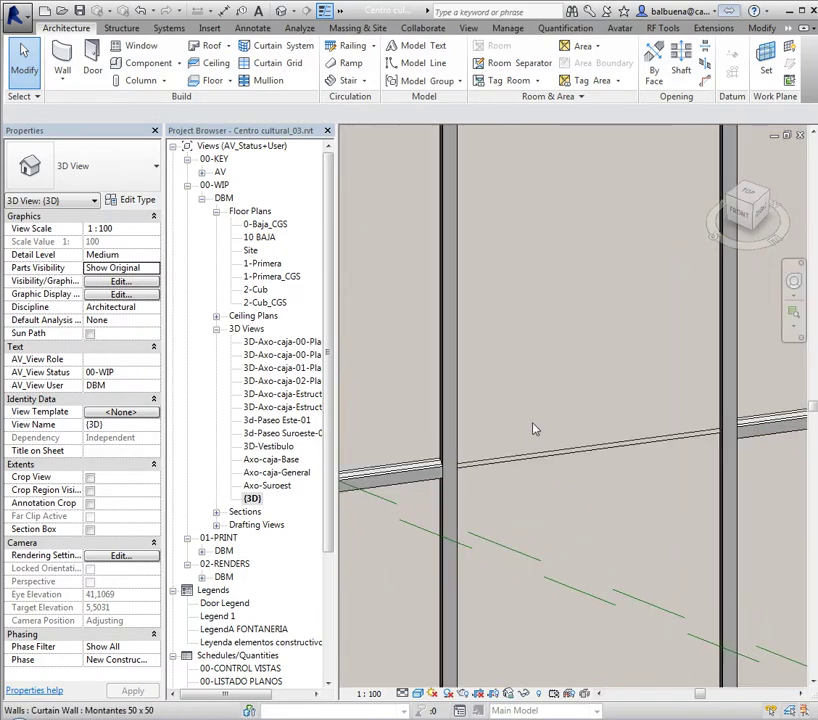
{"action": "scroll", "coordinate": [538, 466], "scroll_direction": "down", "scroll_amount": 2}
{"action": "scroll", "coordinate": [540, 470], "scroll_direction": "down", "scroll_amount": 3}
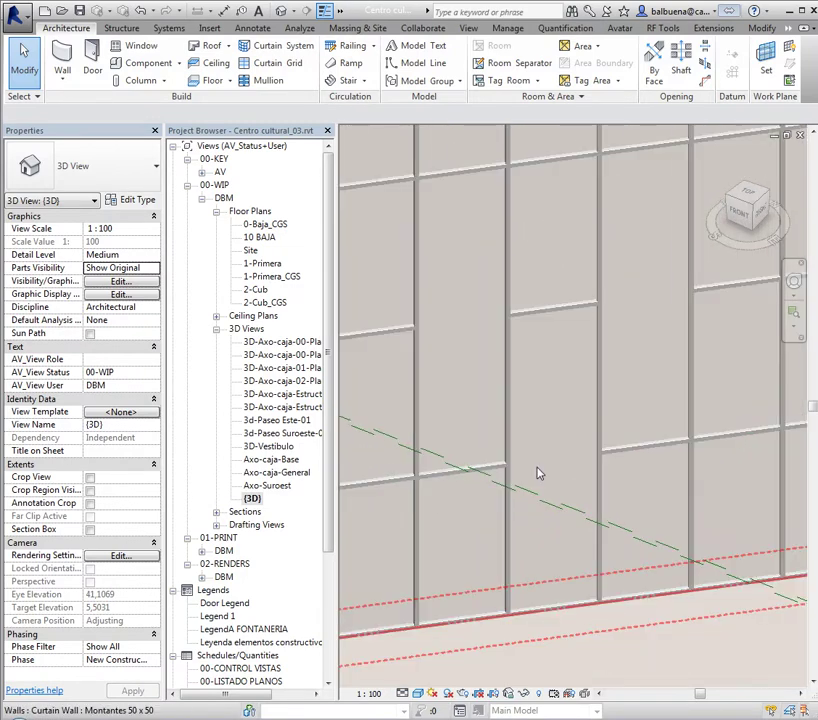
{"action": "scroll", "coordinate": [530, 478], "scroll_direction": "up", "scroll_amount": 5}
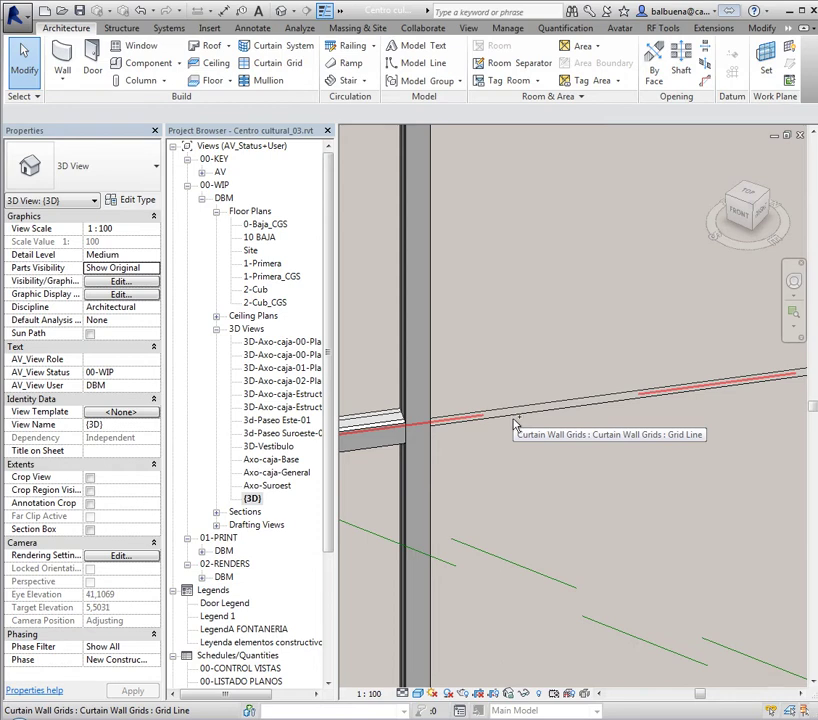
{"action": "left_click", "coordinate": [513, 421]}
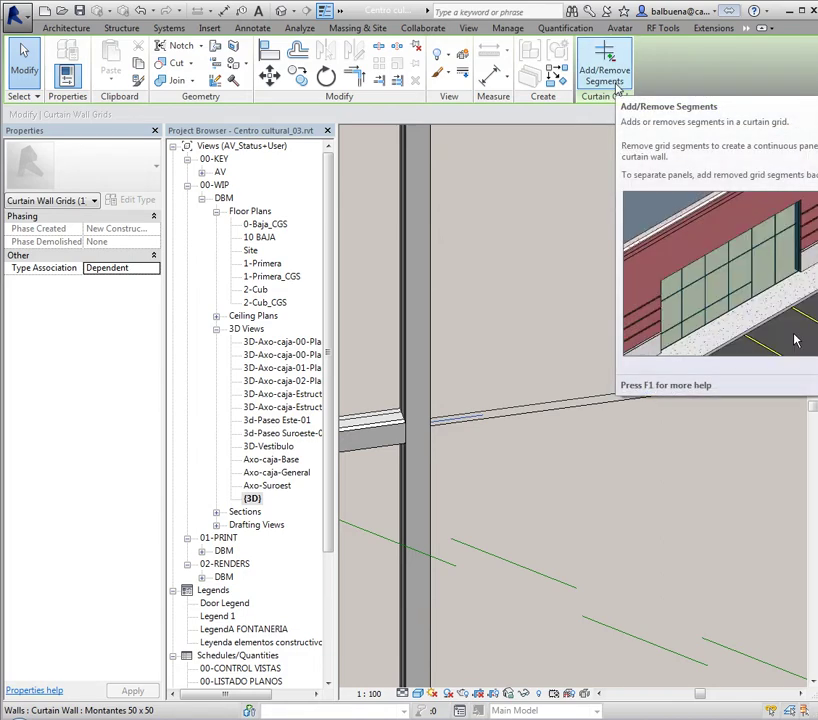
{"action": "left_click", "coordinate": [617, 83]}
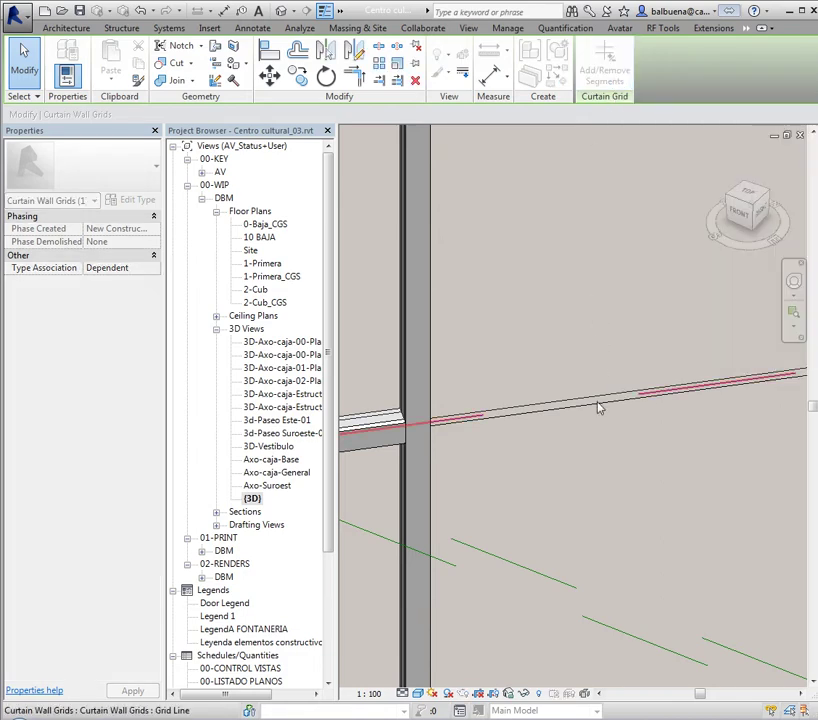
{"action": "scroll", "coordinate": [666, 399], "scroll_direction": "down", "scroll_amount": 1}
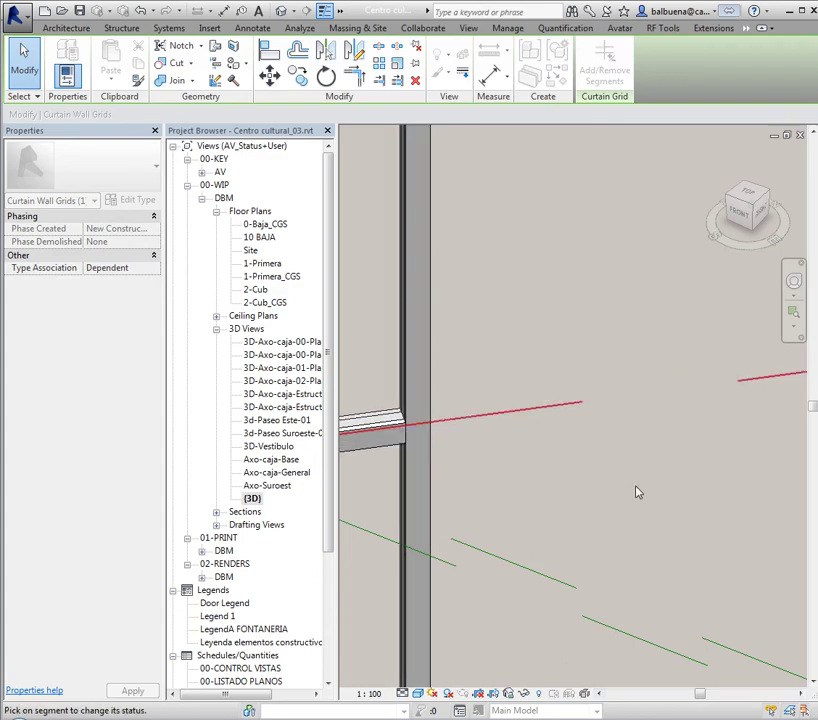
{"action": "scroll", "coordinate": [635, 490], "scroll_direction": "down", "scroll_amount": 3}
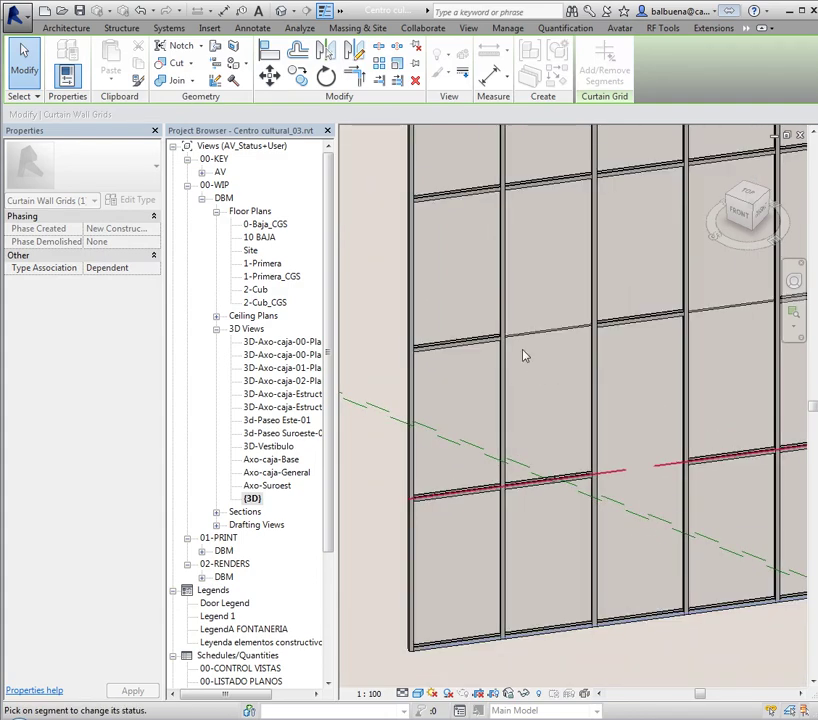
{"action": "scroll", "coordinate": [522, 355], "scroll_direction": "up", "scroll_amount": 3}
{"action": "scroll", "coordinate": [553, 314], "scroll_direction": "down", "scroll_amount": 1}
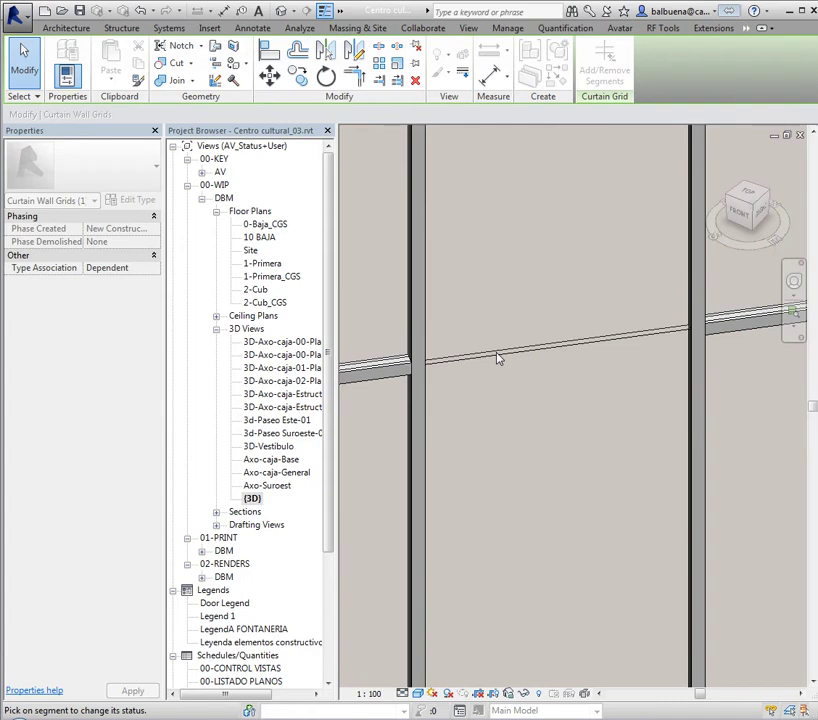
{"action": "scroll", "coordinate": [489, 360], "scroll_direction": "down", "scroll_amount": 2}
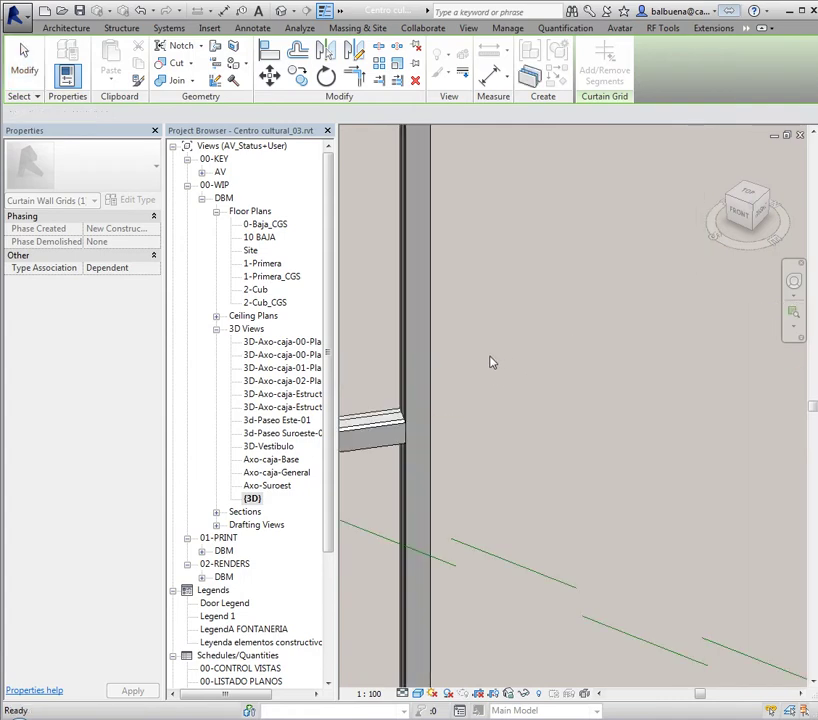
{"action": "key", "text": "Escape"}
- Reselect the horizontal grid line and remove one of its segments with Add/Remove Segments
{"action": "middle_click_drag", "start_coordinate": [488, 395], "coordinate": [591, 445]}
{"action": "scroll", "coordinate": [454, 320], "scroll_direction": "up", "scroll_amount": 2}
{"action": "scroll", "coordinate": [454, 320], "scroll_direction": "up", "scroll_amount": 2}
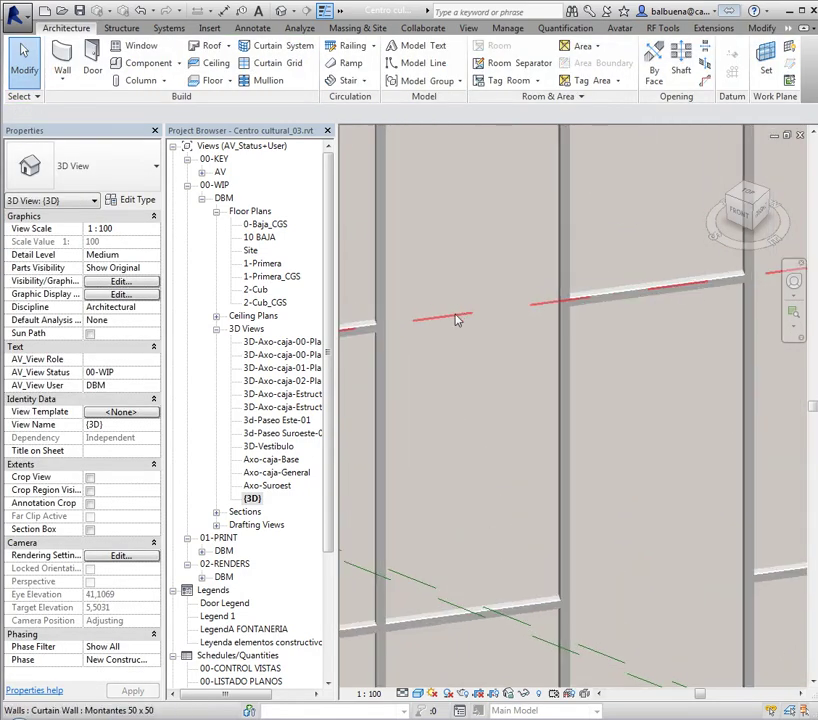
{"action": "scroll", "coordinate": [454, 320], "scroll_direction": "up", "scroll_amount": 1}
{"action": "left_click", "coordinate": [452, 323]}
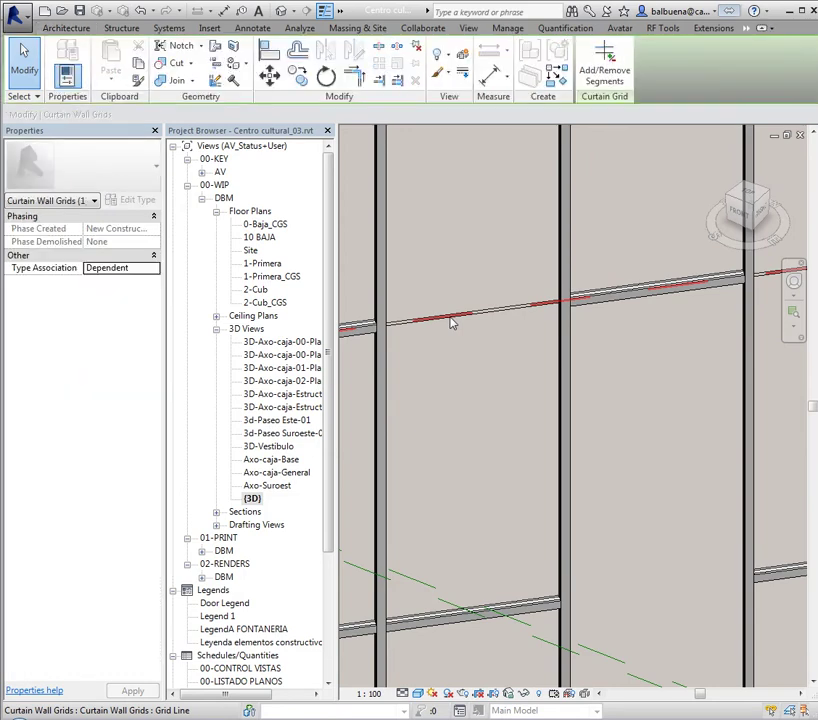
{"action": "left_click", "coordinate": [607, 86]}
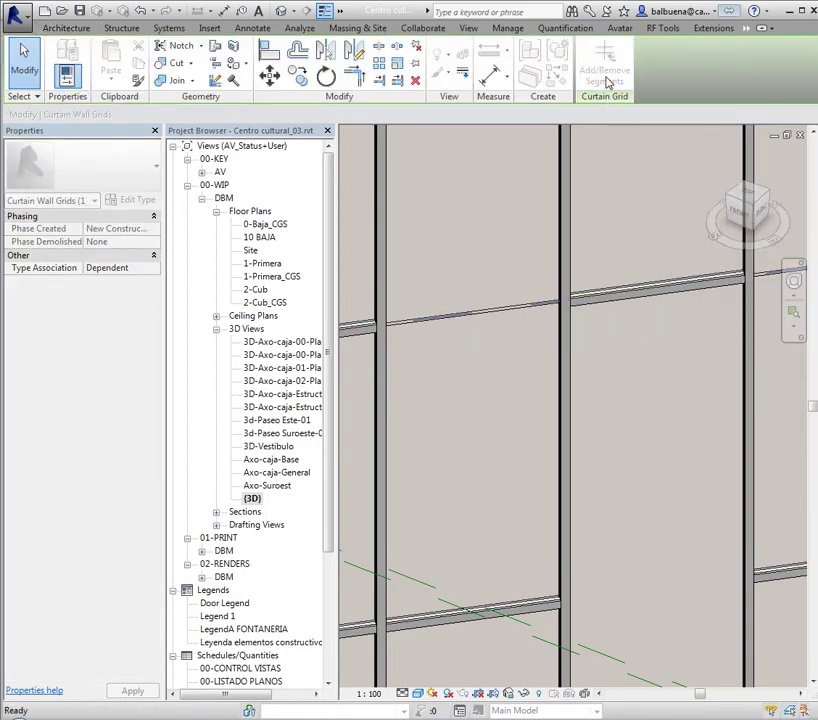
{"action": "scroll", "coordinate": [479, 320], "scroll_direction": "down", "scroll_amount": 4}
{"action": "scroll", "coordinate": [473, 338], "scroll_direction": "down", "scroll_amount": 1}
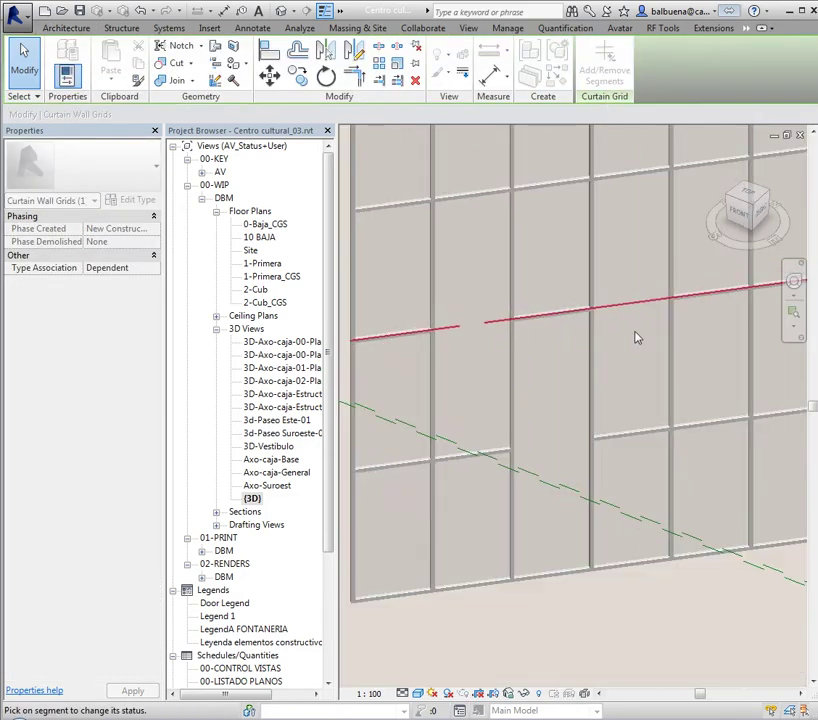
{"action": "left_click", "coordinate": [632, 310]}
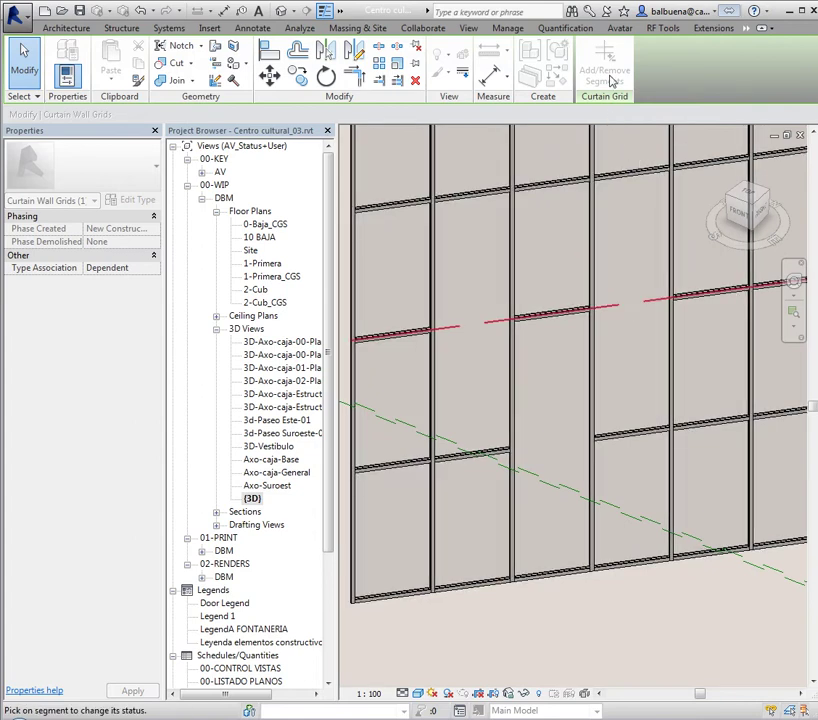
- Finish the lower grid line edit and zoom in to frame the upper grid line
{"action": "key", "text": "Escape"}
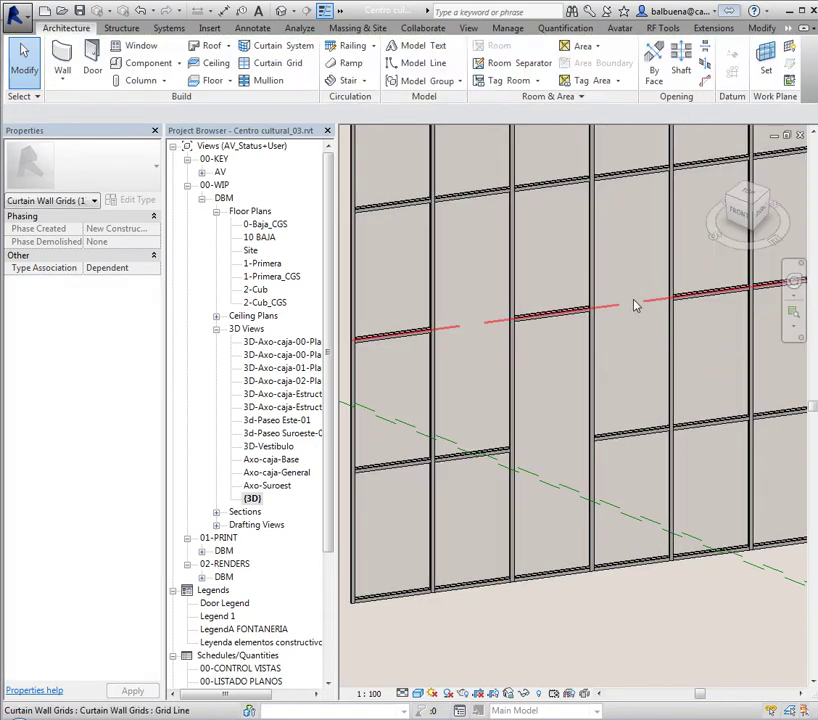
{"action": "key", "text": "Escape"}
{"action": "scroll", "coordinate": [633, 307], "scroll_direction": "up", "scroll_amount": 2}
{"action": "scroll", "coordinate": [621, 325], "scroll_direction": "down", "scroll_amount": 4}
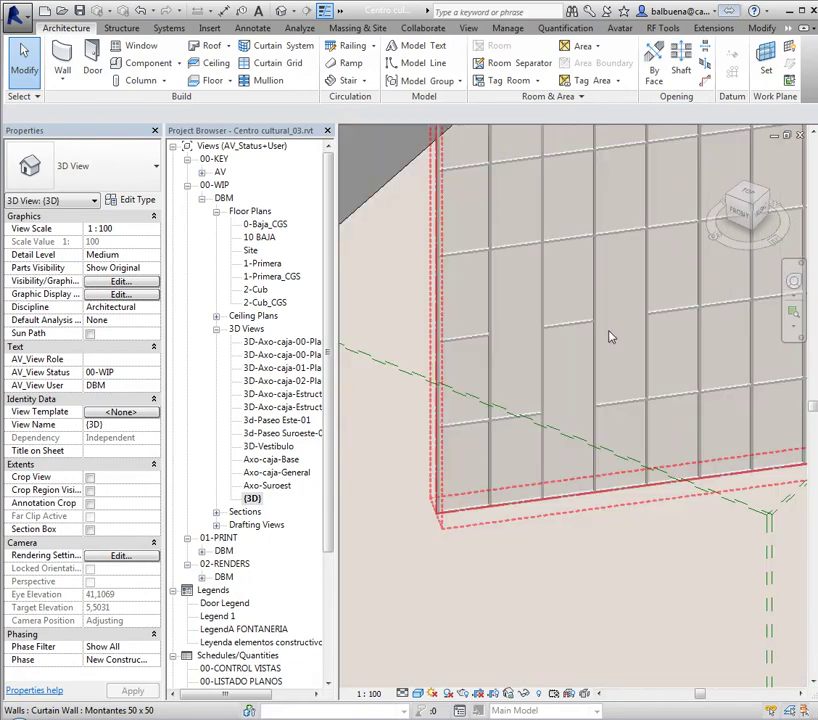
{"action": "scroll", "coordinate": [557, 431], "scroll_direction": "up", "scroll_amount": 2}
{"action": "scroll", "coordinate": [571, 409], "scroll_direction": "up", "scroll_amount": 2}
{"action": "scroll", "coordinate": [581, 407], "scroll_direction": "down", "scroll_amount": 1}
{"action": "scroll", "coordinate": [586, 412], "scroll_direction": "down", "scroll_amount": 3}
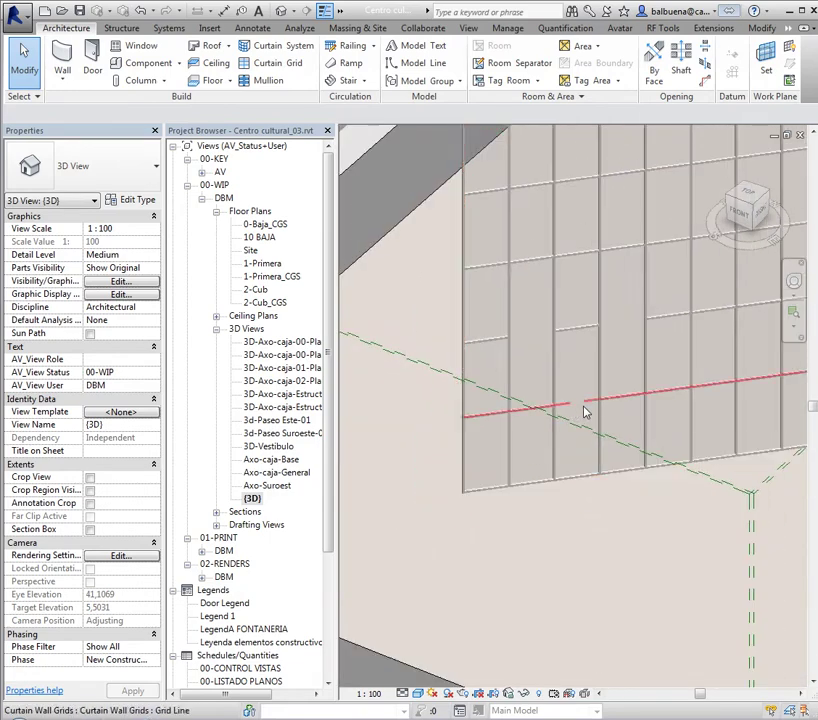
{"action": "scroll", "coordinate": [586, 412], "scroll_direction": "down", "scroll_amount": 1}
{"action": "scroll", "coordinate": [542, 447], "scroll_direction": "up", "scroll_amount": 2}
{"action": "scroll", "coordinate": [566, 413], "scroll_direction": "up", "scroll_amount": 2}
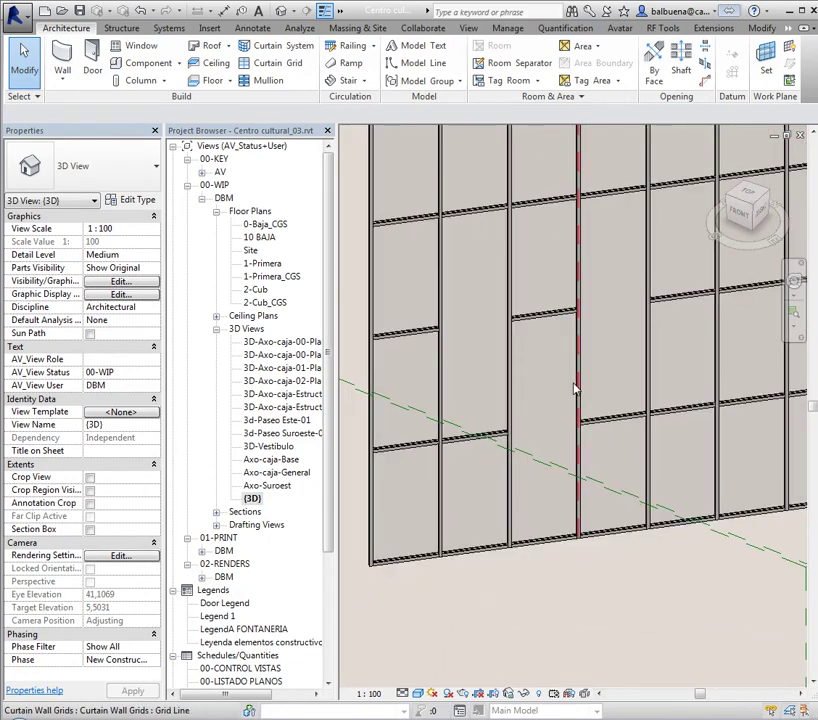
{"action": "scroll", "coordinate": [575, 391], "scroll_direction": "up", "scroll_amount": 2}
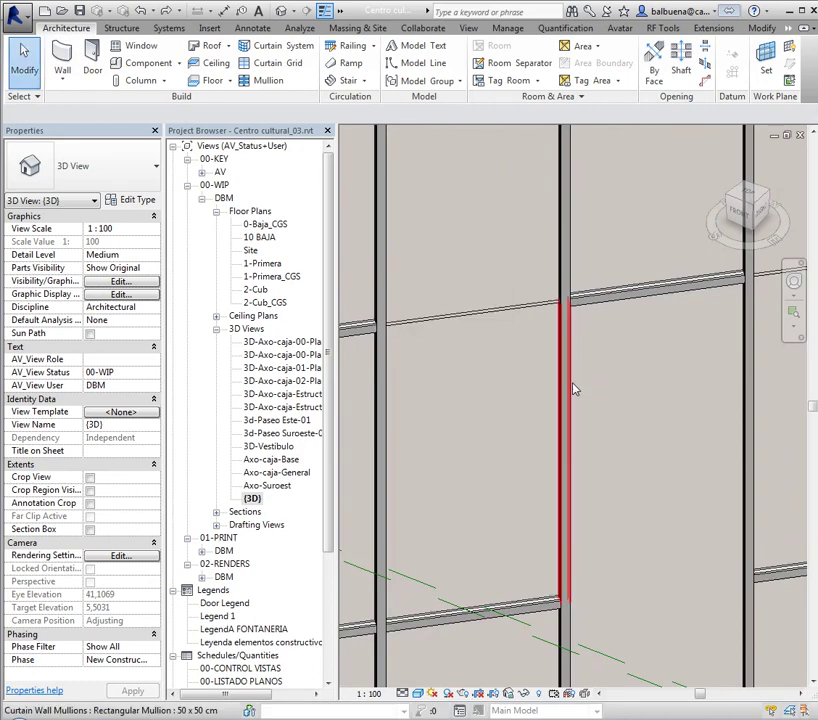
{"action": "scroll", "coordinate": [567, 410], "scroll_direction": "down", "scroll_amount": 1}
{"action": "scroll", "coordinate": [565, 412], "scroll_direction": "down", "scroll_amount": 1}
{"action": "scroll", "coordinate": [564, 420], "scroll_direction": "up", "scroll_amount": 3}
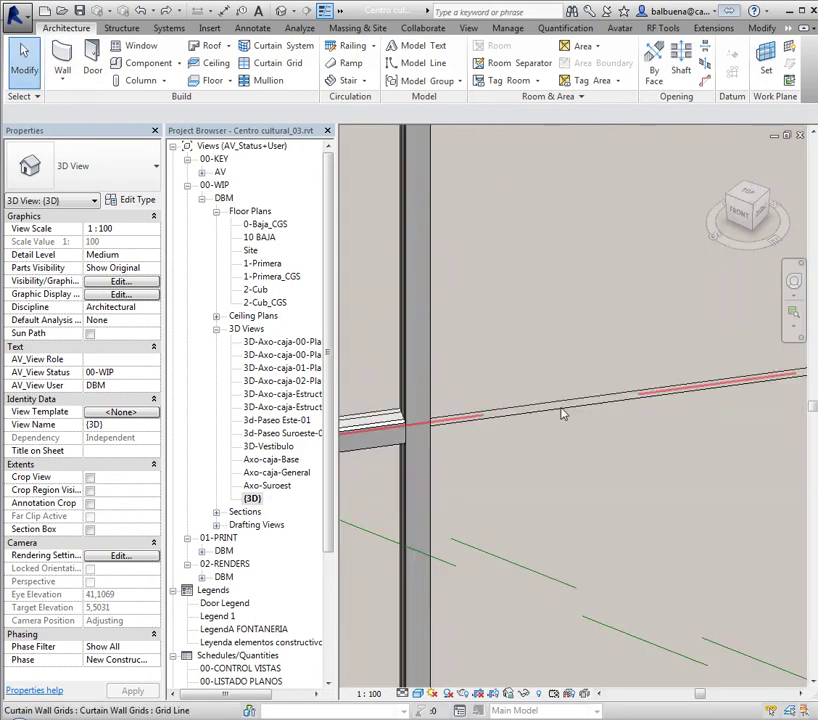
{"action": "scroll", "coordinate": [558, 445], "scroll_direction": "down", "scroll_amount": 1}
{"action": "scroll", "coordinate": [545, 410], "scroll_direction": "down", "scroll_amount": 1}
{"action": "scroll", "coordinate": [535, 400], "scroll_direction": "down", "scroll_amount": 1}
{"action": "scroll", "coordinate": [526, 450], "scroll_direction": "up", "scroll_amount": 1}
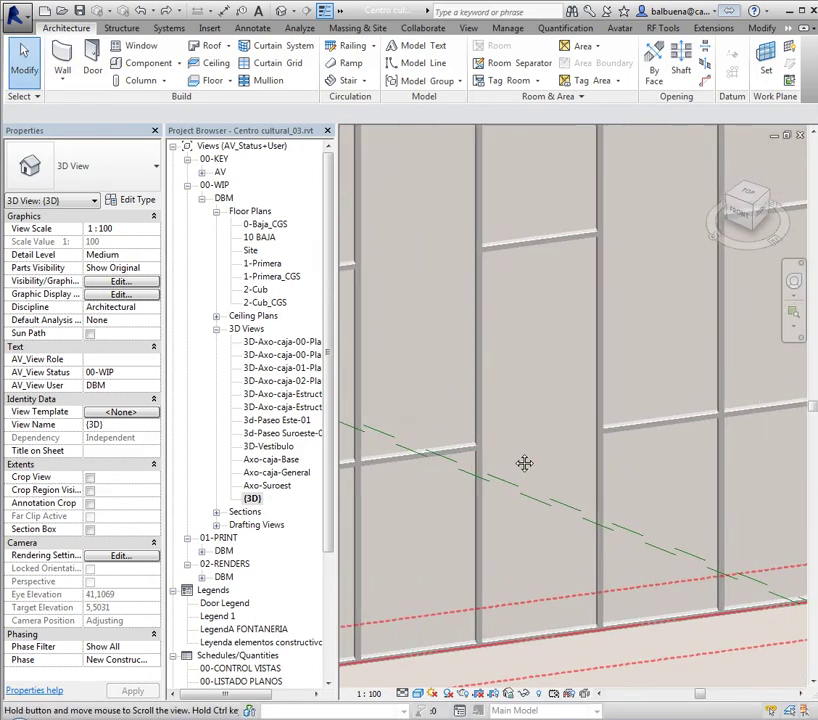
{"action": "scroll", "coordinate": [535, 455], "scroll_direction": "up", "scroll_amount": 1}
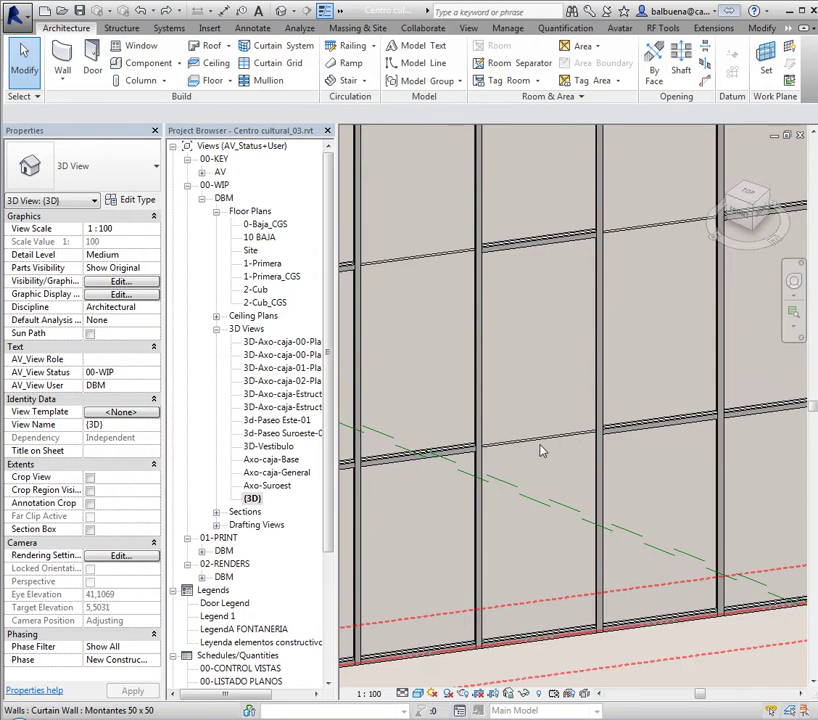
- Remove the left-bay and right-bay segments of the upper curtain grid line
{"action": "left_click", "coordinate": [432, 262]}
{"action": "left_click", "coordinate": [605, 62]}
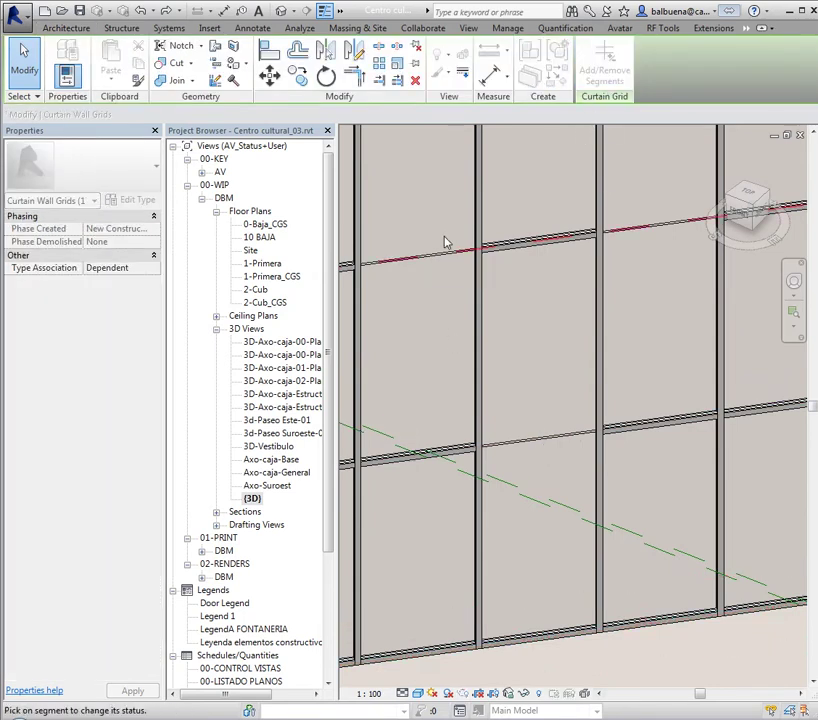
{"action": "left_click", "coordinate": [438, 263]}
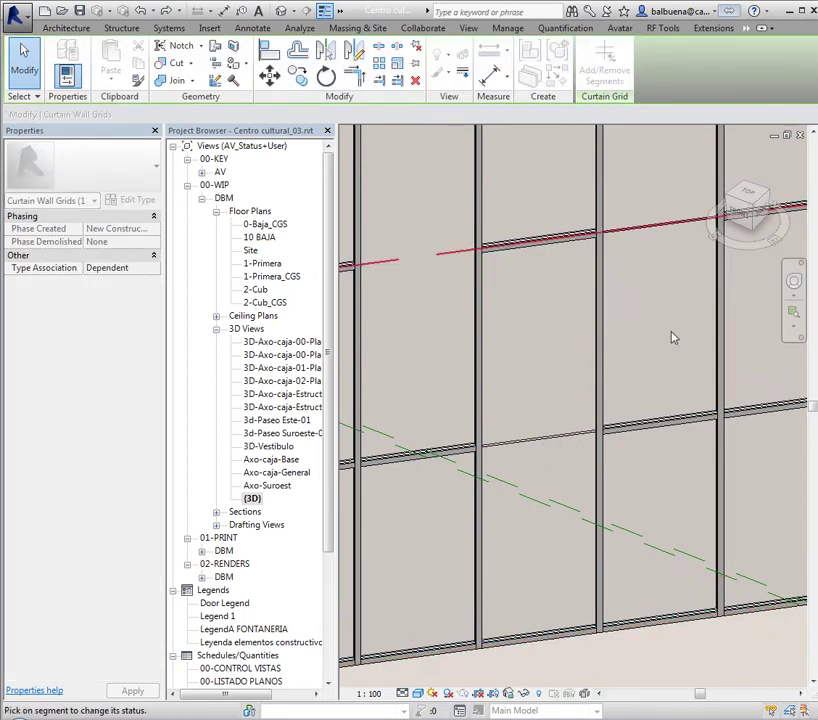
{"action": "left_click", "coordinate": [659, 254]}
{"action": "key", "text": "Escape"}
{"action": "key", "text": "Escape"}
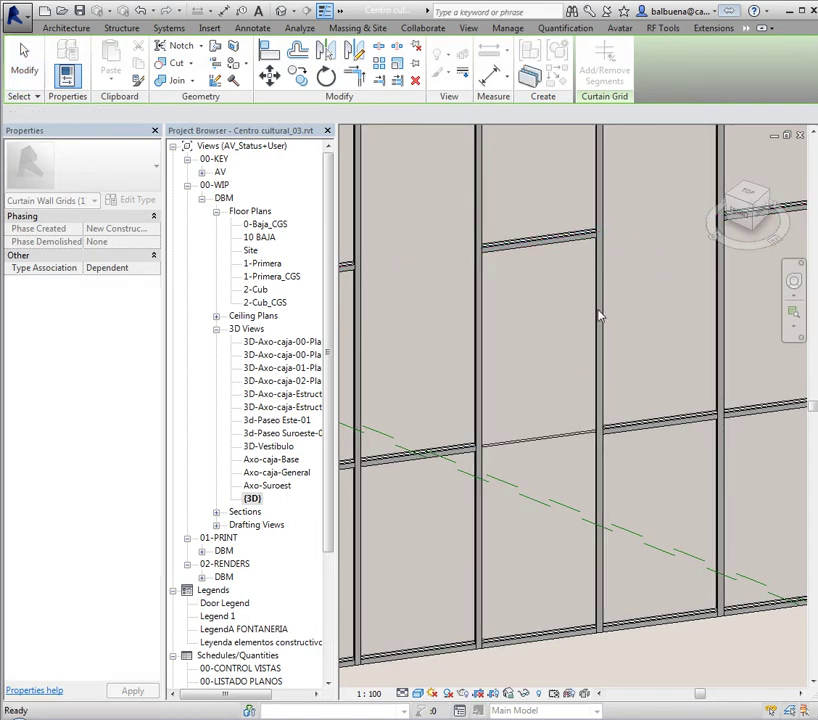
{"action": "key", "text": "Escape"}
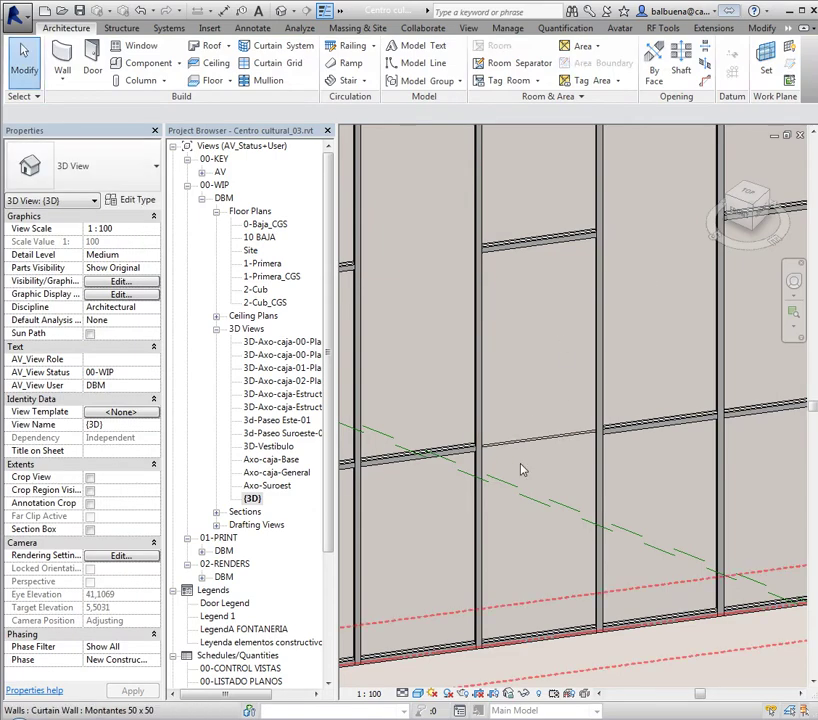
- Unpin the tall merged panel and switch it from Cristal gris ahumado to System Panel: Glazed
{"action": "left_click", "coordinate": [530, 432]}
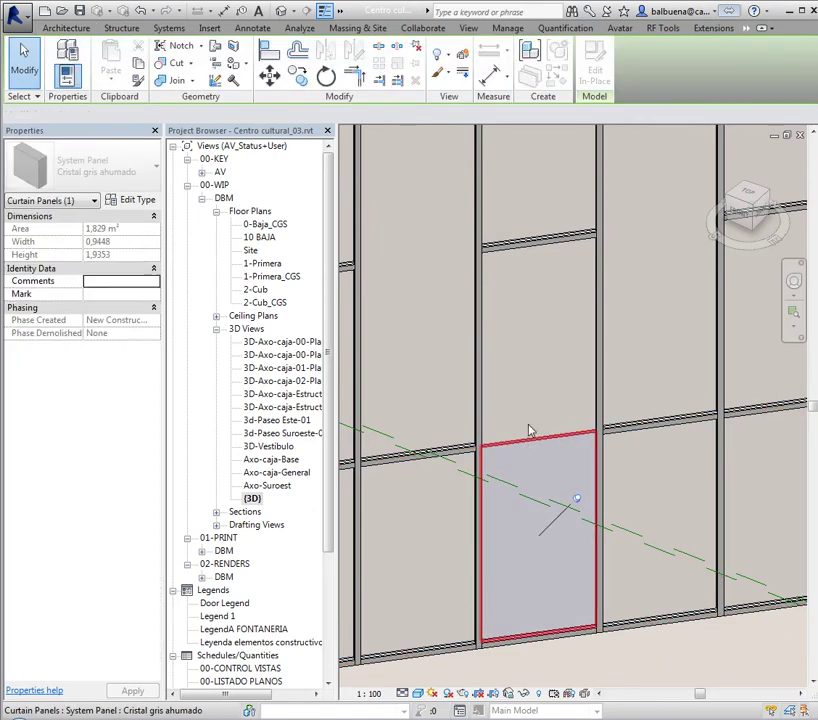
{"action": "key", "text": "Escape"}
{"action": "scroll", "coordinate": [541, 417], "scroll_direction": "down", "scroll_amount": 3}
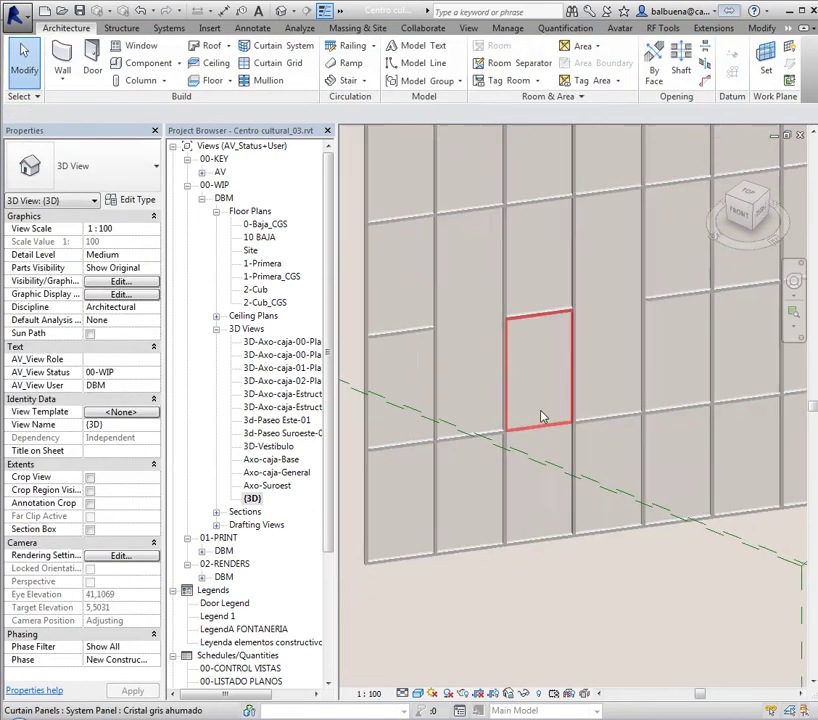
{"action": "scroll", "coordinate": [541, 417], "scroll_direction": "down", "scroll_amount": 2}
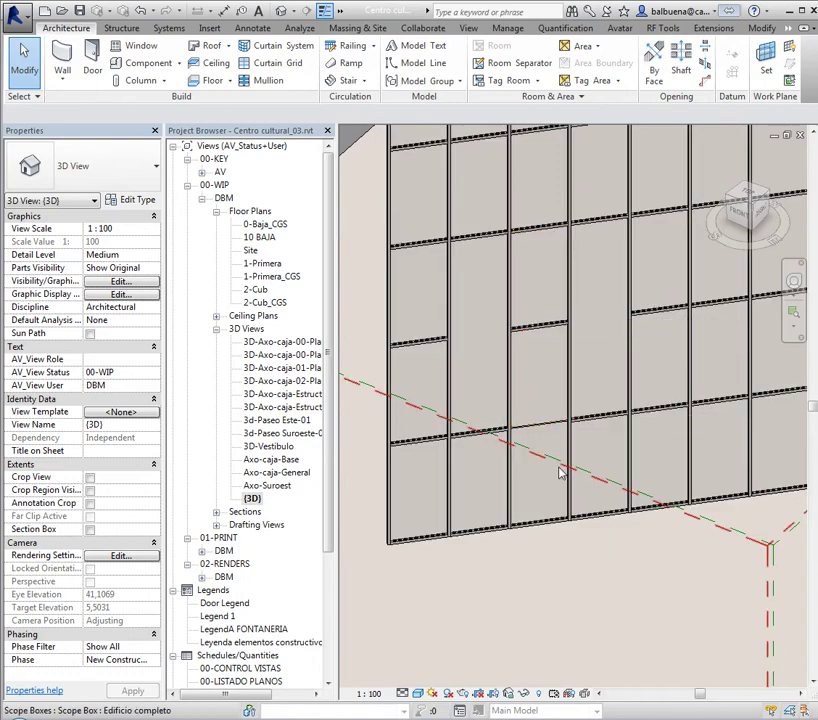
{"action": "middle_click_drag", "start_coordinate": [557, 452], "coordinate": [560, 519]}
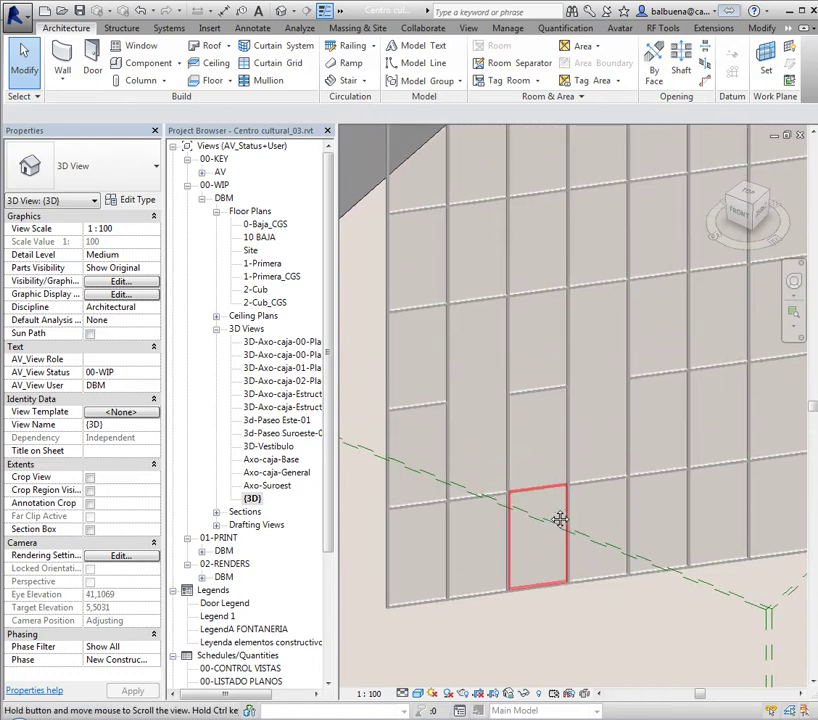
{"action": "scroll", "coordinate": [560, 519], "scroll_direction": "up", "scroll_amount": 2}
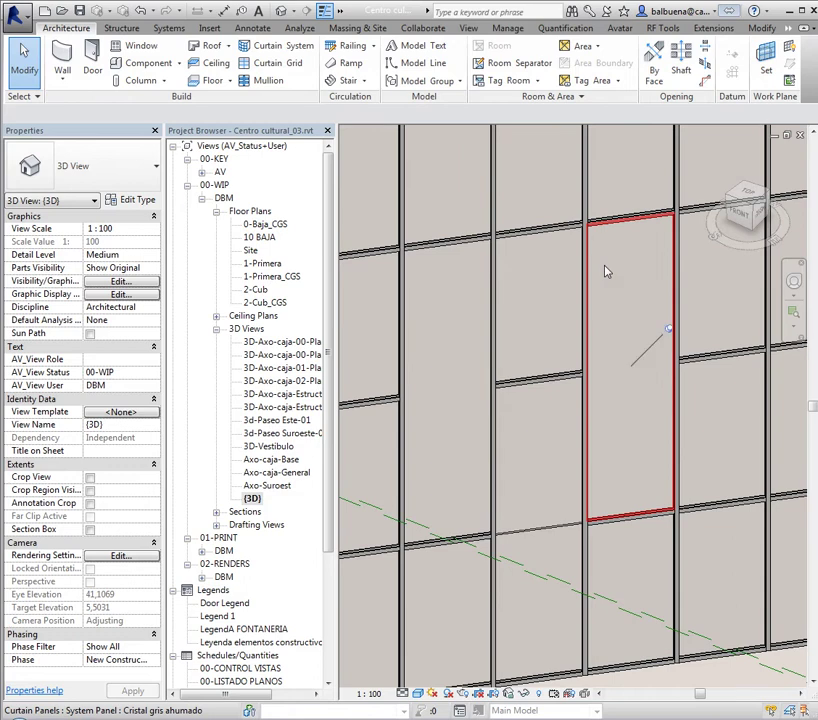
{"action": "left_click", "coordinate": [605, 271]}
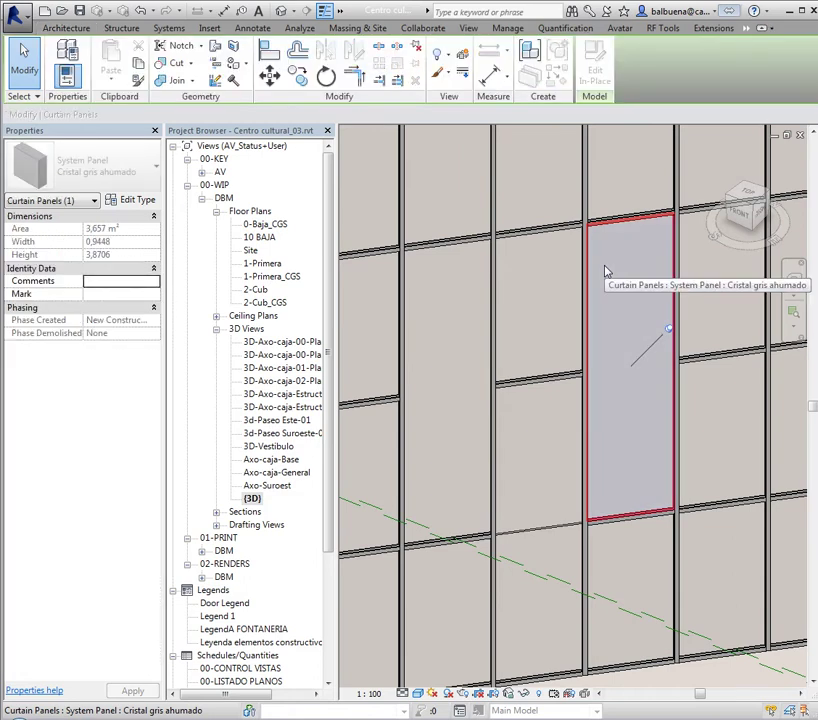
{"action": "left_click", "coordinate": [669, 333]}
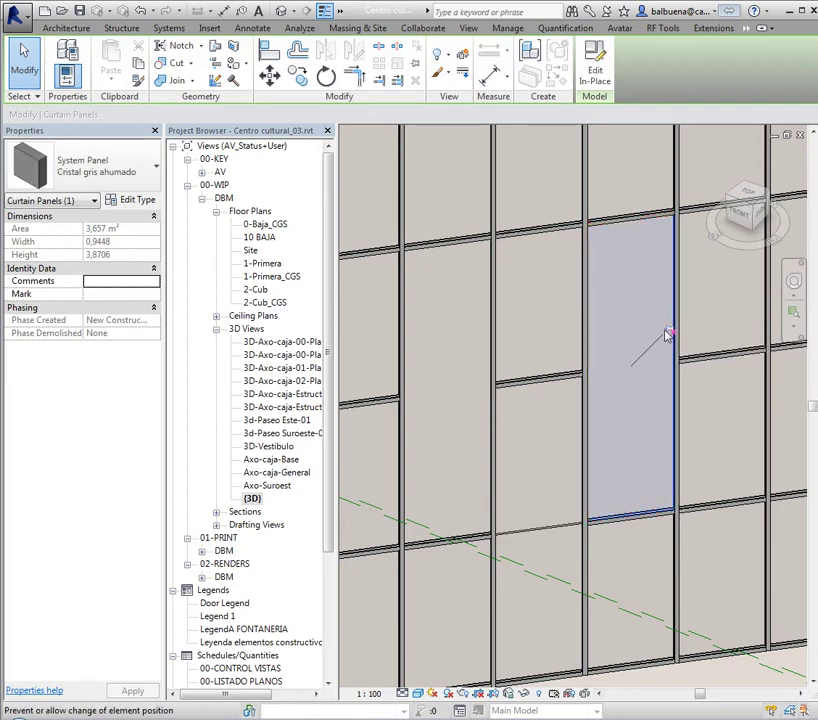
{"action": "left_click", "coordinate": [118, 173]}
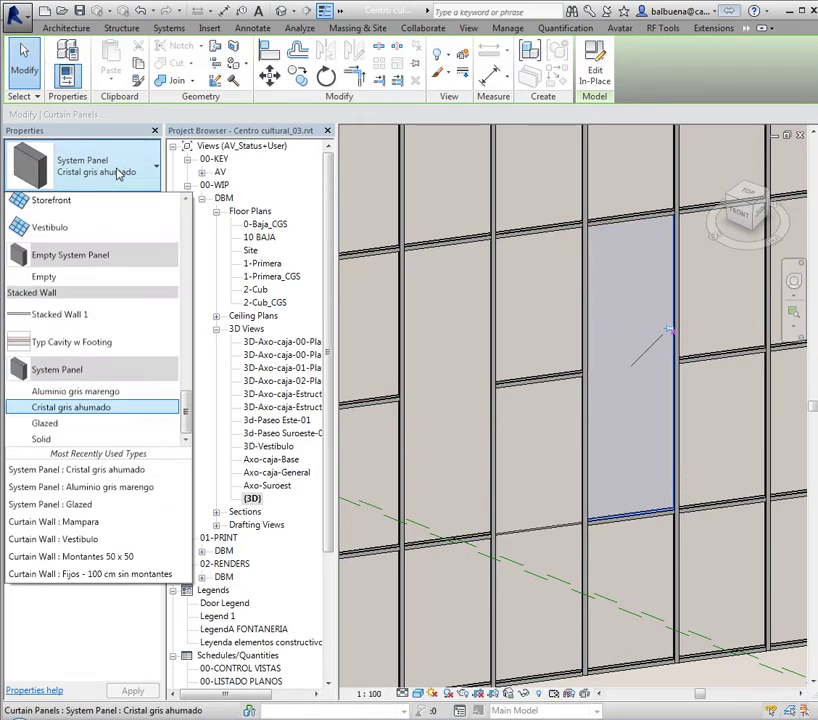
{"action": "left_click", "coordinate": [44, 423]}
- Set the 3D view's visual style to Consistent Colors
{"action": "key", "text": "Escape"}
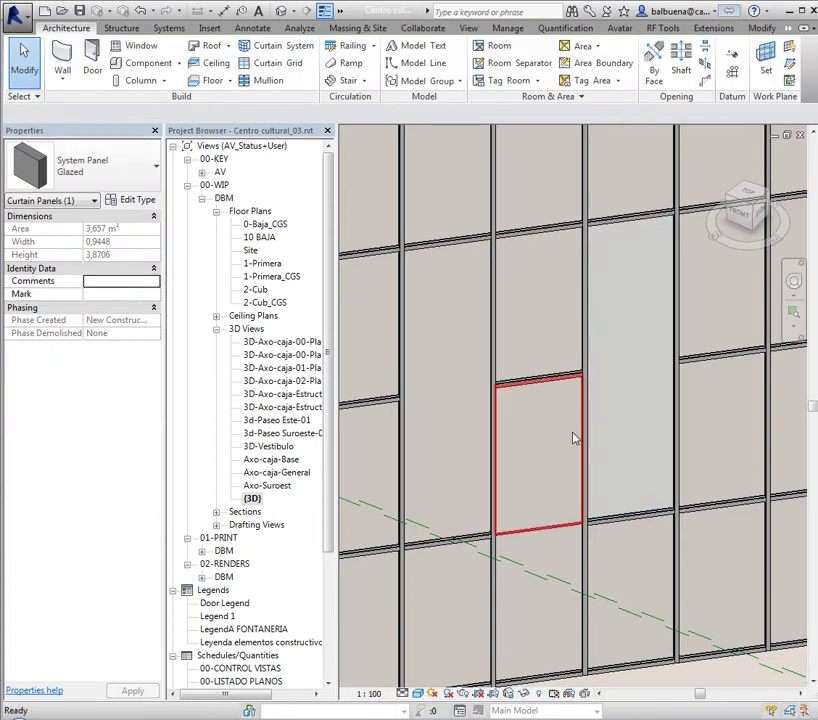
{"action": "key", "text": "Escape"}
{"action": "scroll", "coordinate": [493, 460], "scroll_direction": "down", "scroll_amount": 1}
{"action": "scroll", "coordinate": [610, 465], "scroll_direction": "up", "scroll_amount": 4}
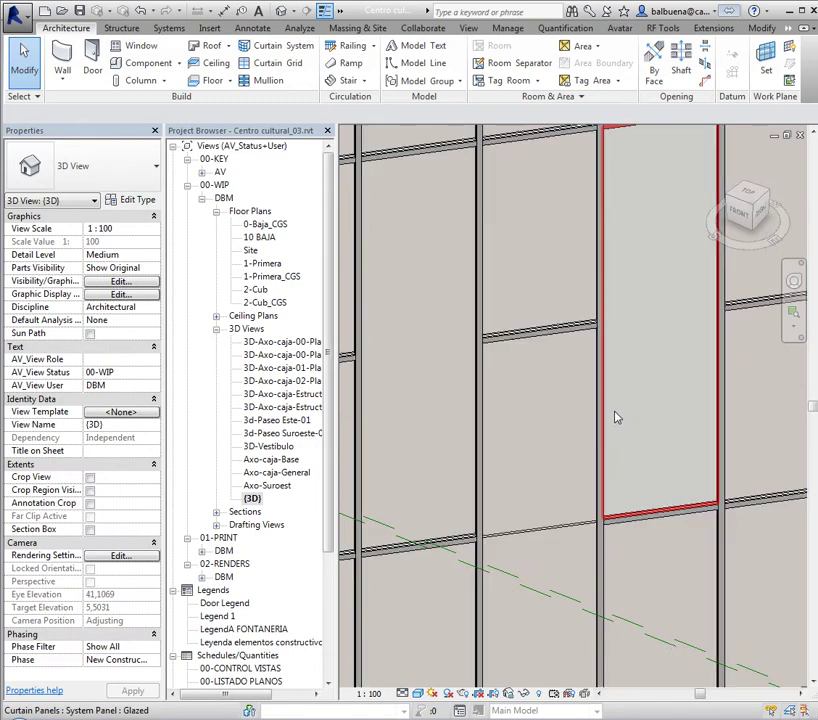
{"action": "left_click", "coordinate": [417, 693]}
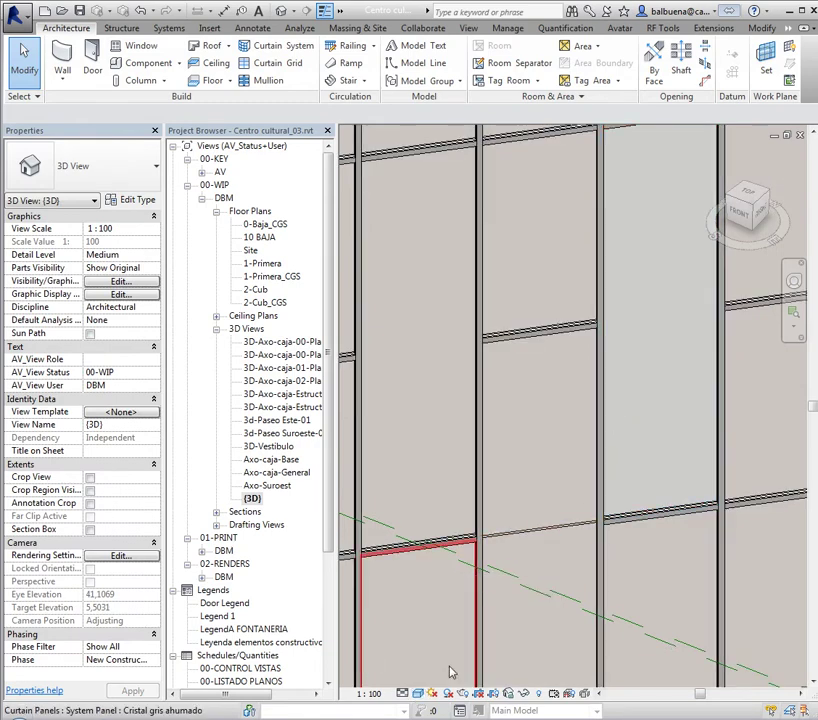
{"action": "scroll", "coordinate": [530, 650], "scroll_direction": "down", "scroll_amount": 3}
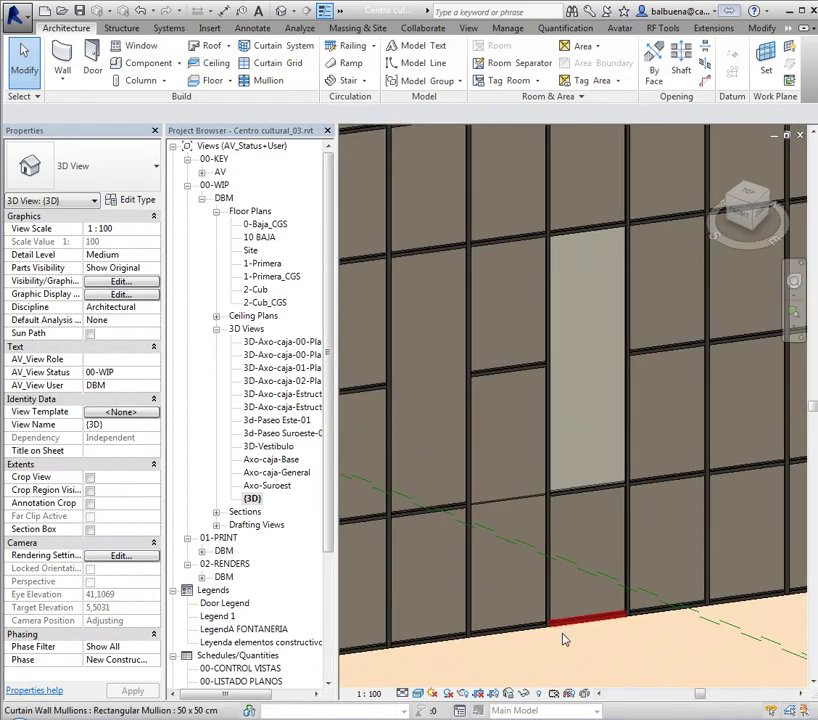
{"action": "left_click", "coordinate": [417, 693]}
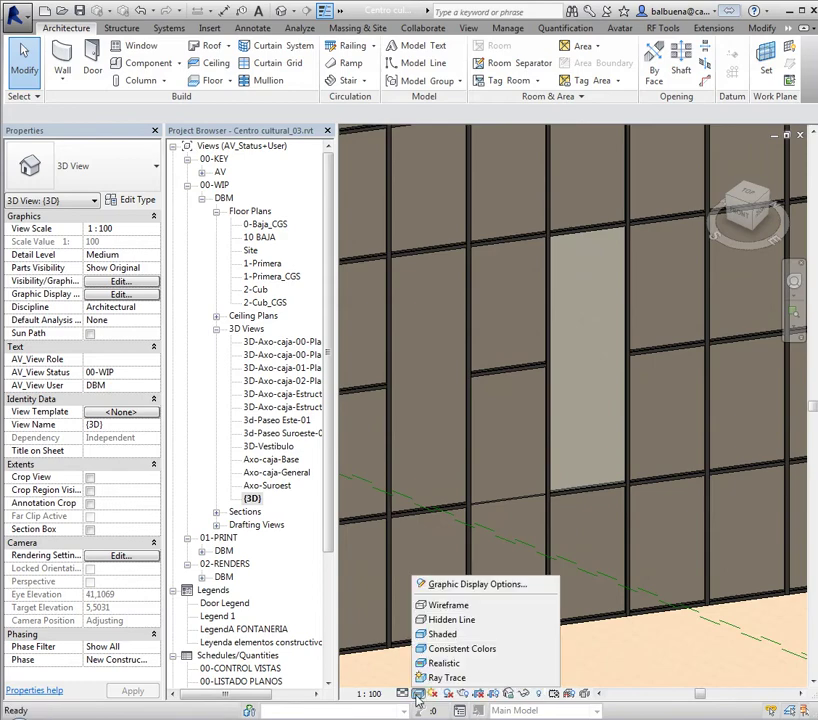
{"action": "left_click", "coordinate": [445, 648]}
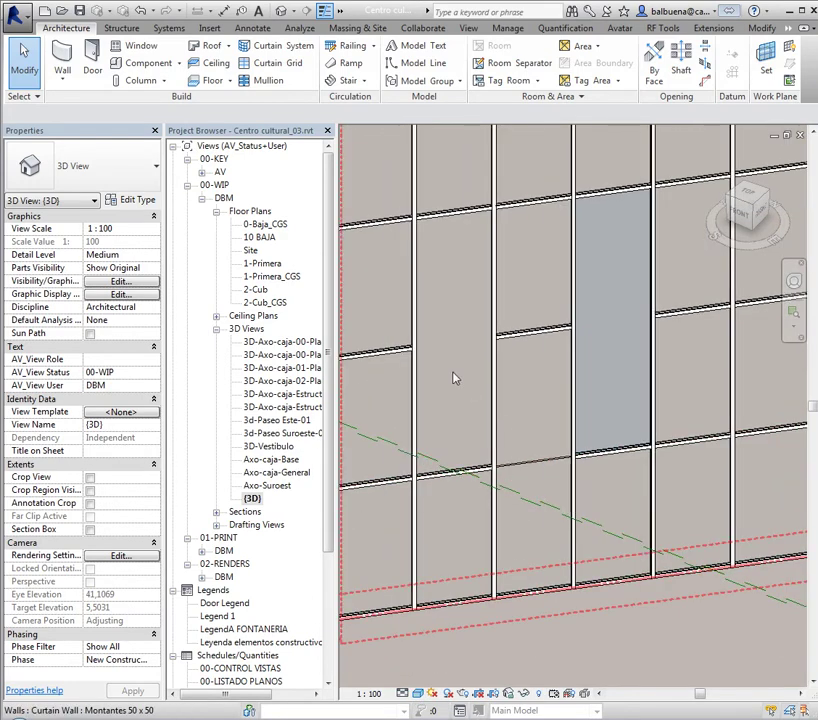
- Zoom to the wall and select the tall glazed panel to check its type
{"action": "scroll", "coordinate": [483, 467], "scroll_direction": "up", "scroll_amount": 3}
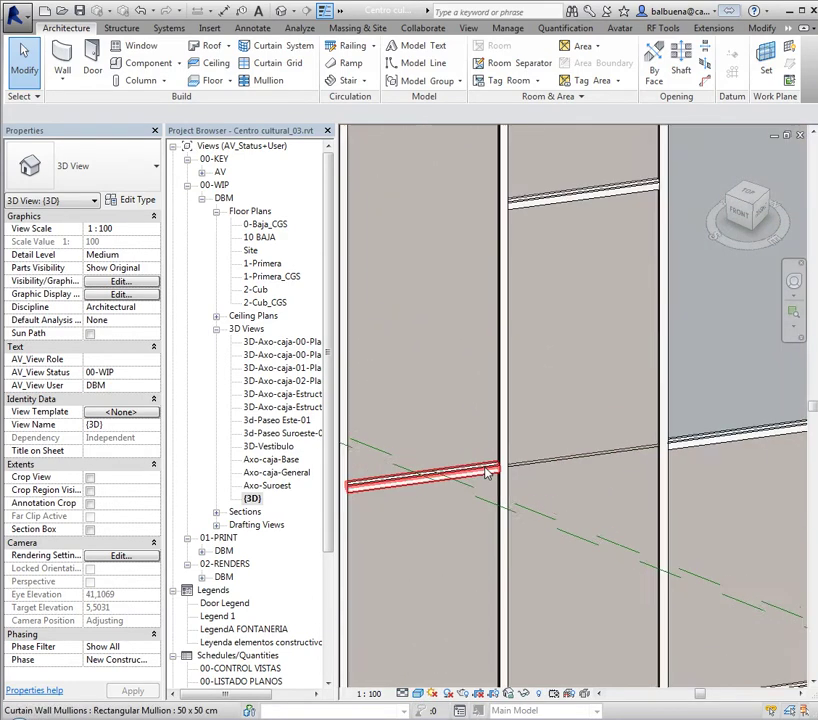
{"action": "scroll", "coordinate": [497, 464], "scroll_direction": "up", "scroll_amount": 2}
{"action": "scroll", "coordinate": [507, 464], "scroll_direction": "down", "scroll_amount": 3}
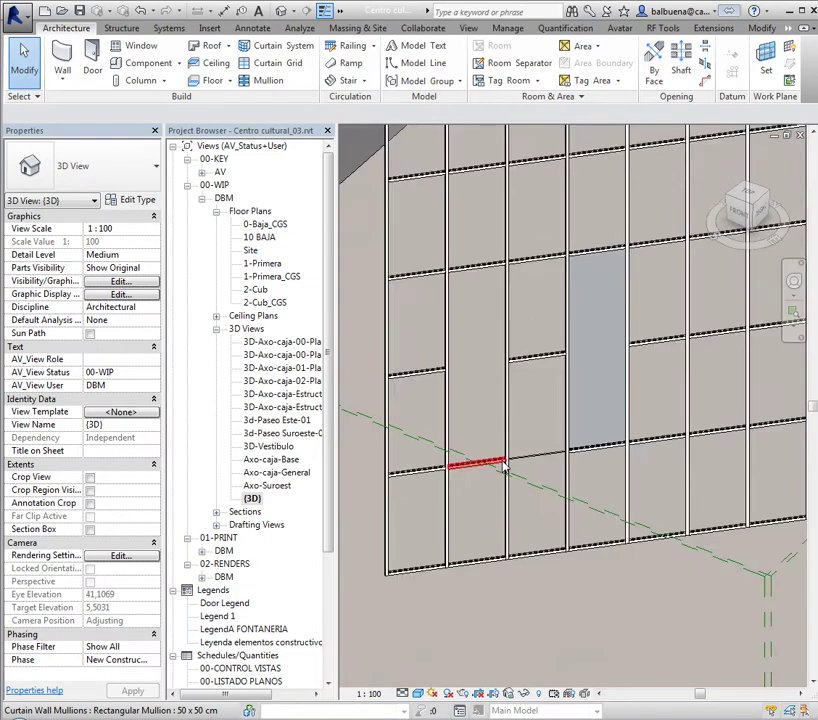
{"action": "scroll", "coordinate": [506, 466], "scroll_direction": "down", "scroll_amount": 2}
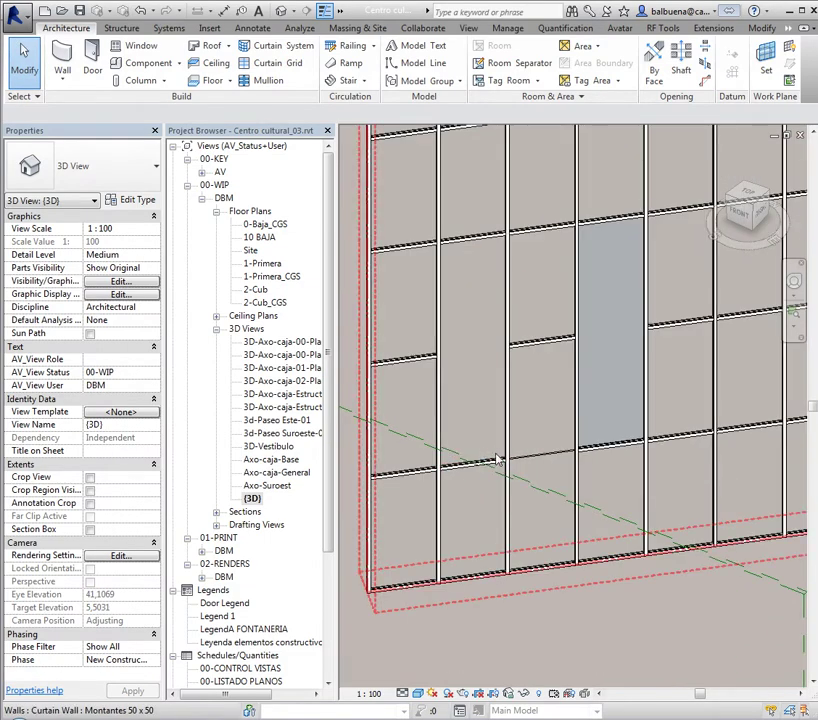
{"action": "key", "text": "Tab"}
{"action": "key", "text": "Tab"}
{"action": "left_click", "coordinate": [587, 449]}
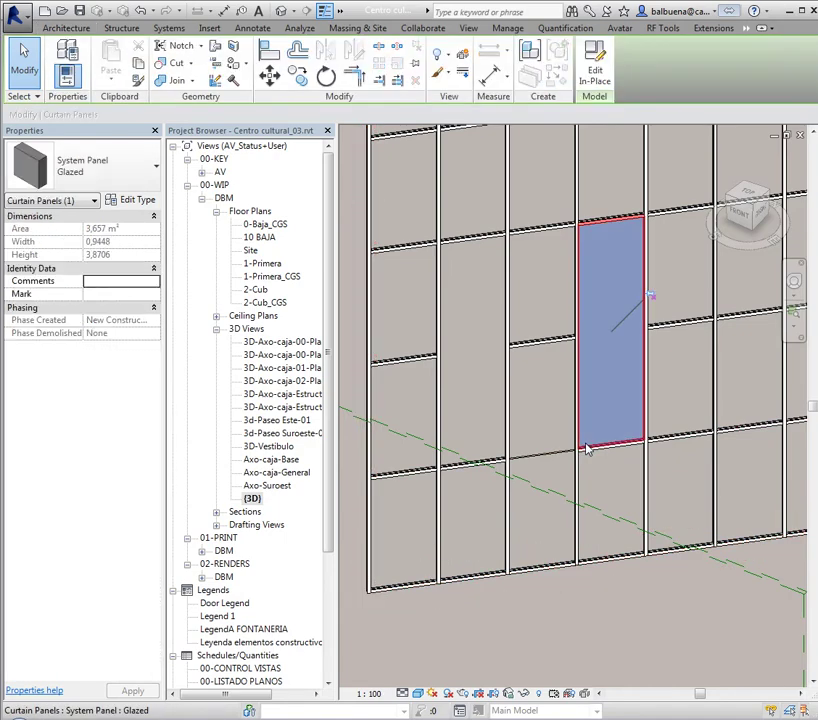
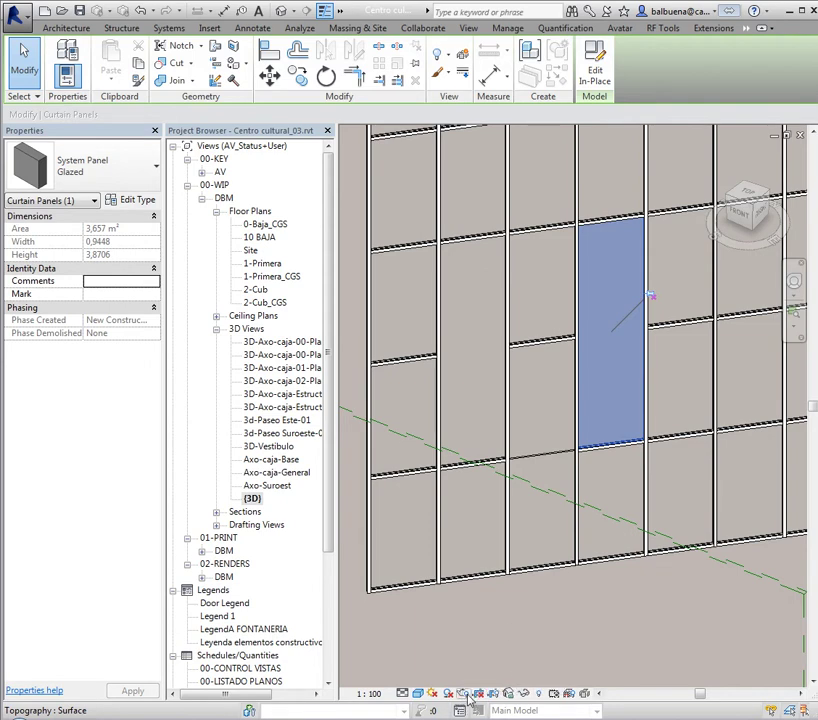
- Temporarily isolate the curtain panels so only they show in the 3D view
{"action": "left_click", "coordinate": [508, 693]}
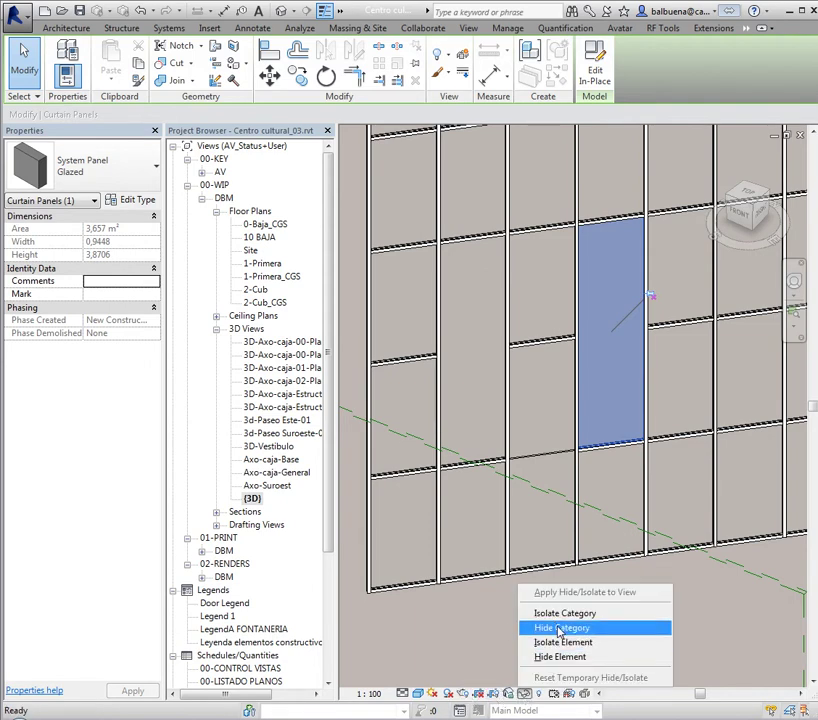
{"action": "left_click", "coordinate": [545, 662]}
{"action": "left_click", "coordinate": [558, 617]}
- Orbit to frame the wall, window-select all curtain panels and unpin them
{"action": "middle_click_drag", "start_coordinate": [558, 617], "coordinate": [541, 549], "text": "shift"}
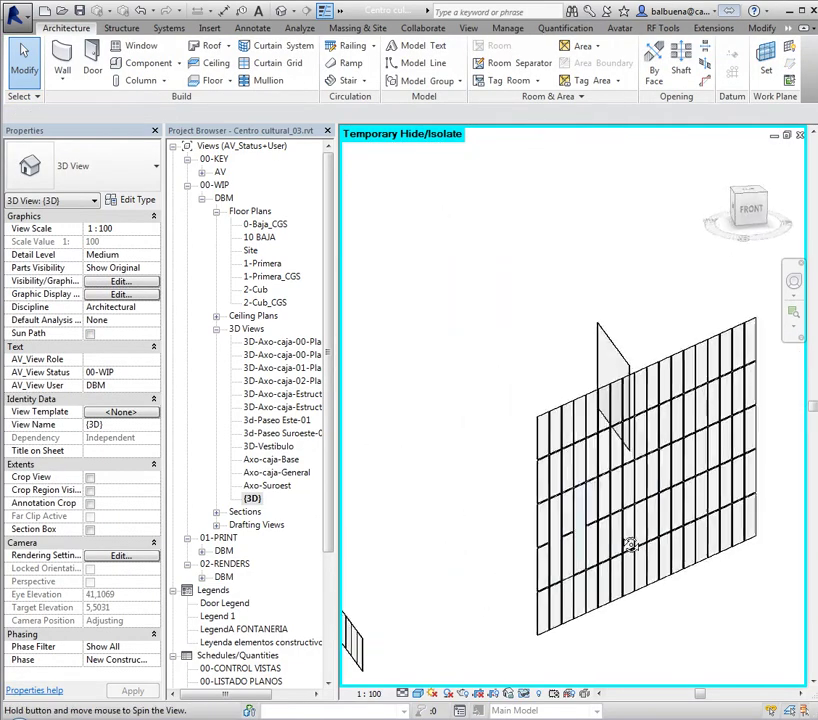
{"action": "mouse_move", "coordinate": [541, 549]}
{"action": "middle_mouse_down", "text": "shift"}
{"action": "mouse_move", "coordinate": [530, 581]}
{"action": "mouse_move", "coordinate": [417, 624]}
{"action": "middle_mouse_up", "text": "shift"}
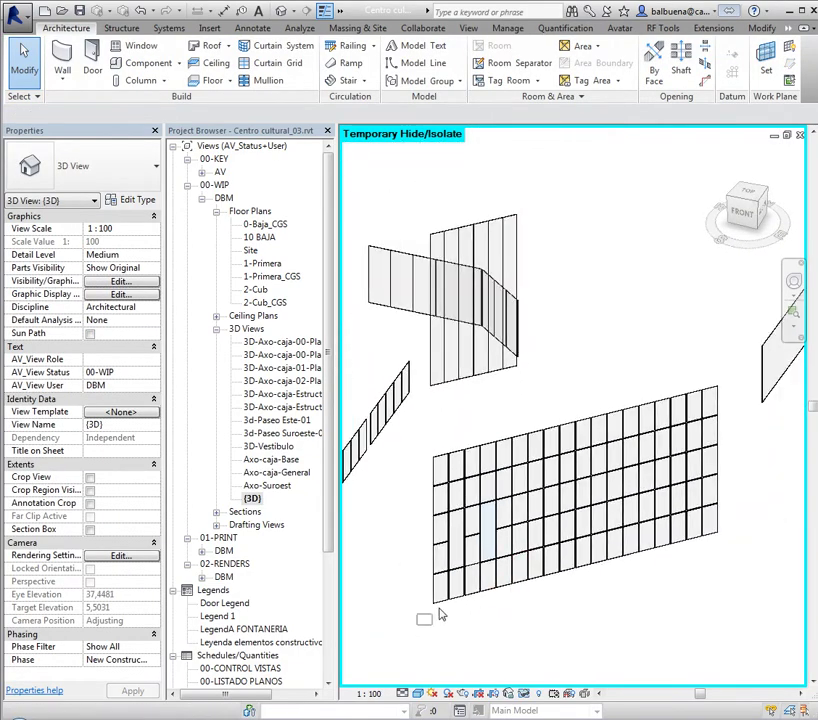
{"action": "left_click_drag", "start_coordinate": [417, 624], "coordinate": [724, 405]}
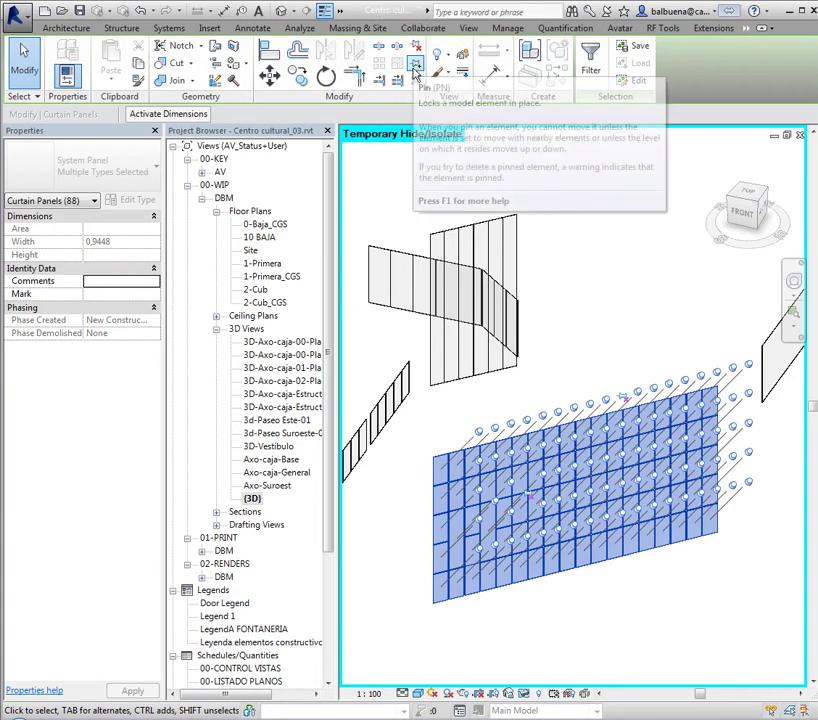
{"action": "left_click", "coordinate": [416, 51]}
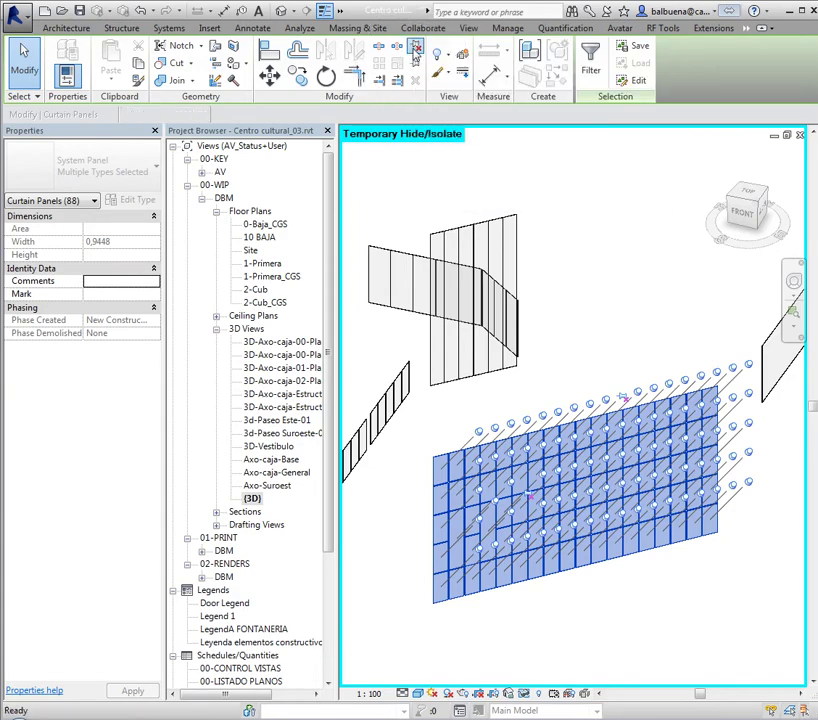
{"action": "left_click", "coordinate": [546, 631]}
- Select four curtain panels and assign them the Glazed panel type
{"action": "scroll", "coordinate": [469, 572], "scroll_direction": "up", "scroll_amount": 3}
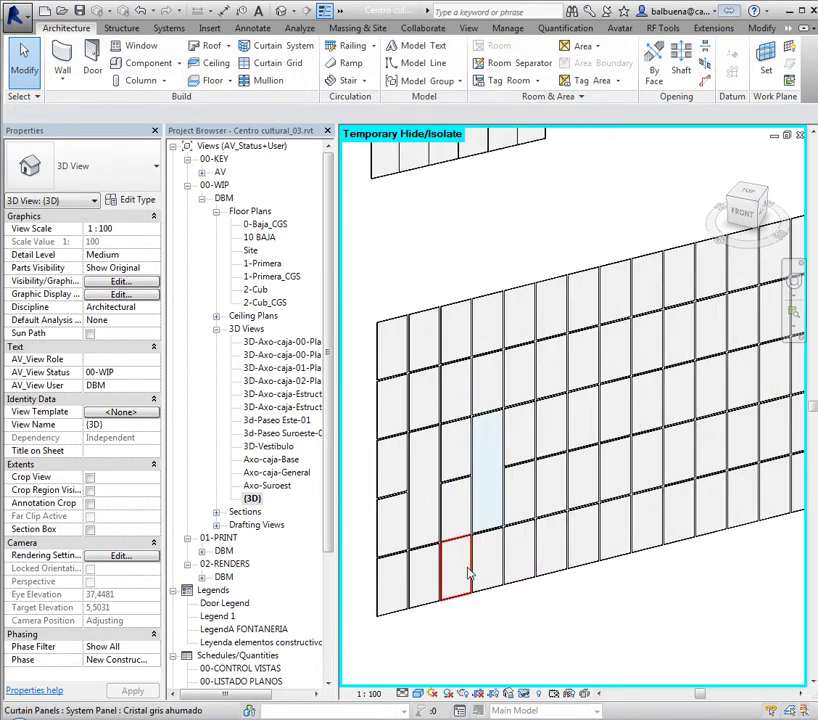
{"action": "scroll", "coordinate": [489, 524], "scroll_direction": "up", "scroll_amount": 2}
{"action": "scroll", "coordinate": [507, 541], "scroll_direction": "up", "scroll_amount": 2}
{"action": "scroll", "coordinate": [507, 541], "scroll_direction": "down", "scroll_amount": 5}
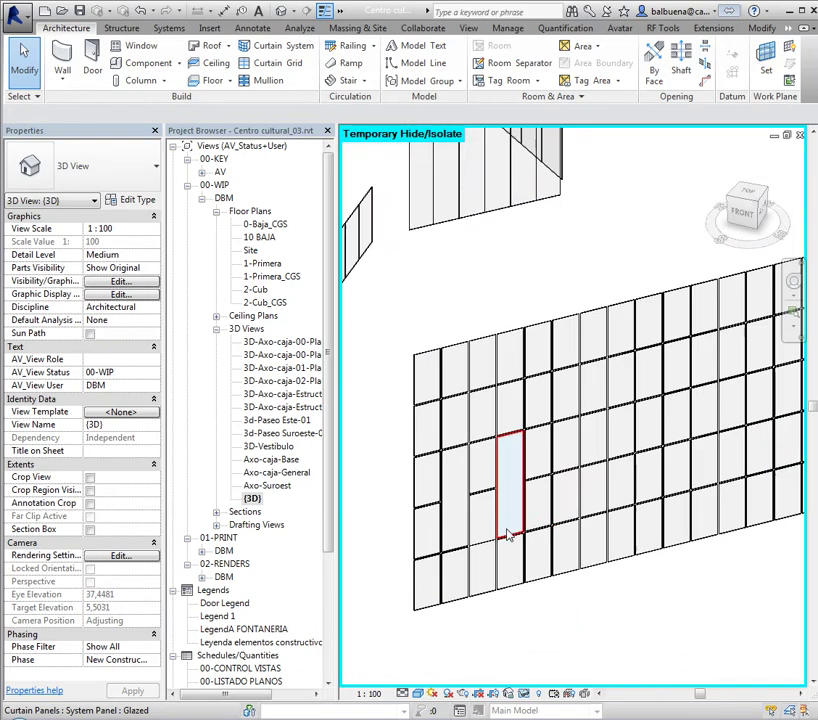
{"action": "left_click", "coordinate": [566, 550]}
{"action": "left_click", "coordinate": [590, 490], "text": "ctrl"}
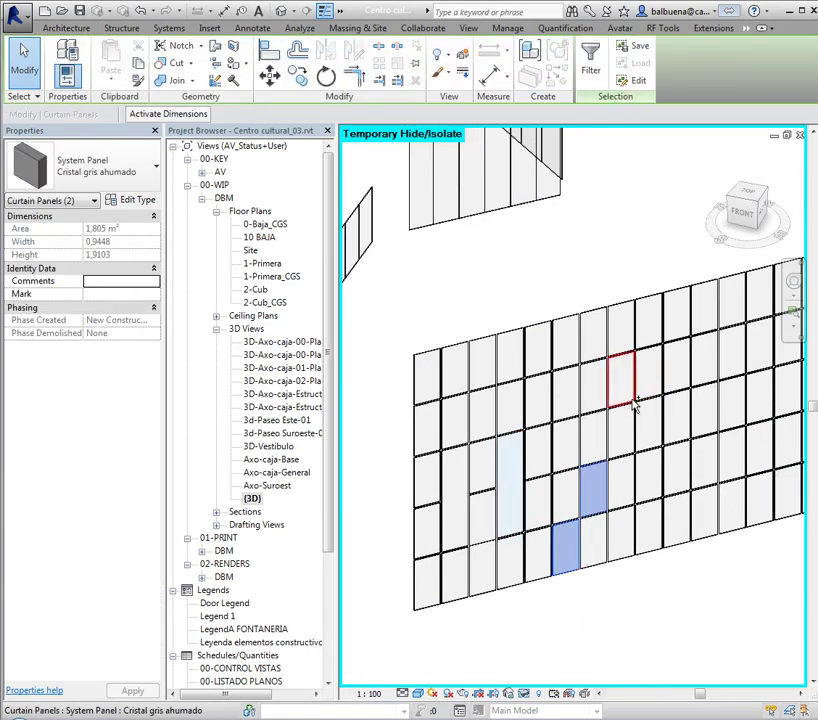
{"action": "left_click", "coordinate": [625, 392], "text": "ctrl"}
{"action": "left_click", "coordinate": [677, 307], "text": "ctrl"}
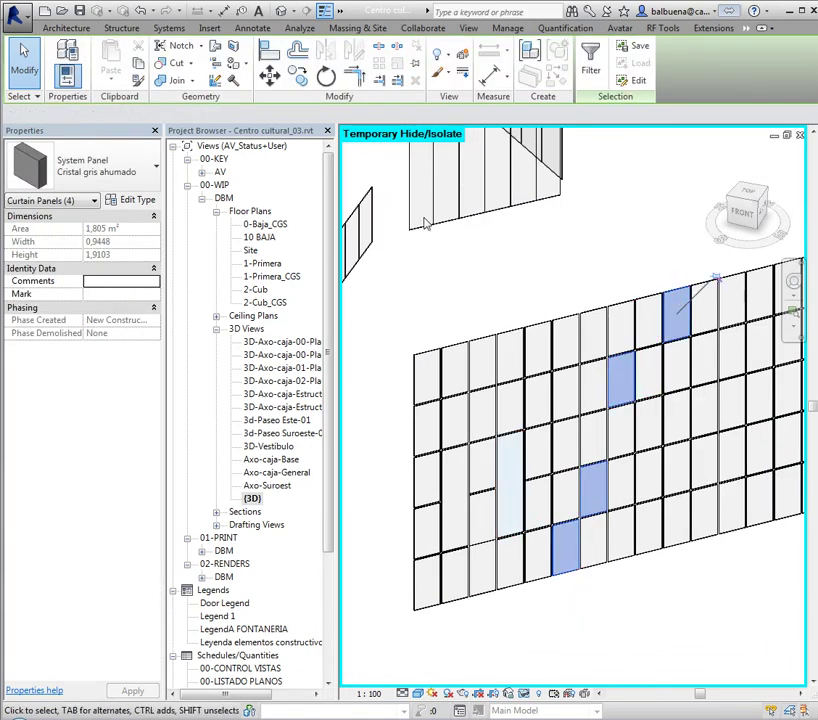
{"action": "left_click", "coordinate": [100, 170]}
{"action": "left_click", "coordinate": [42, 424]}
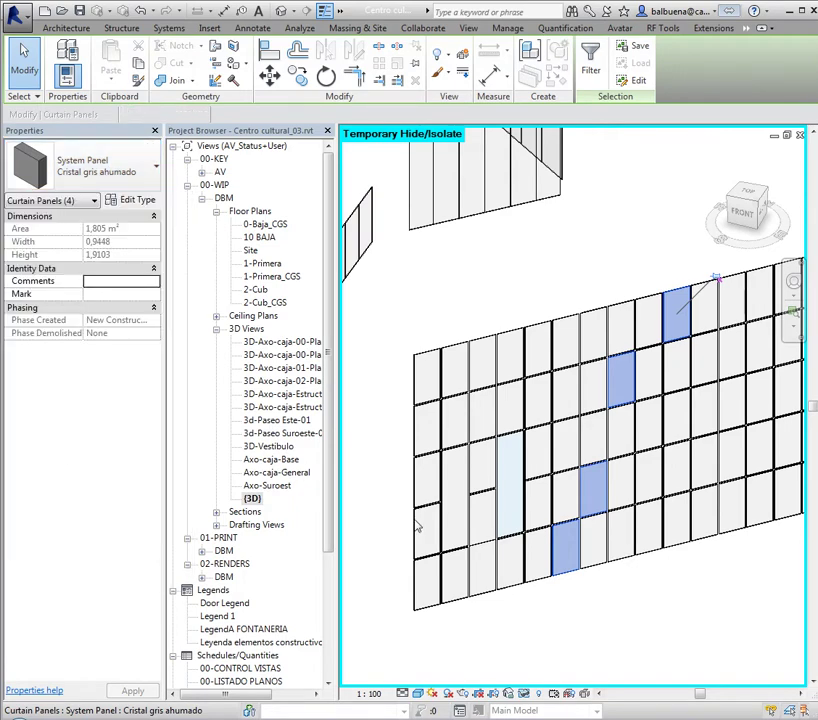
{"action": "left_click", "coordinate": [570, 590]}
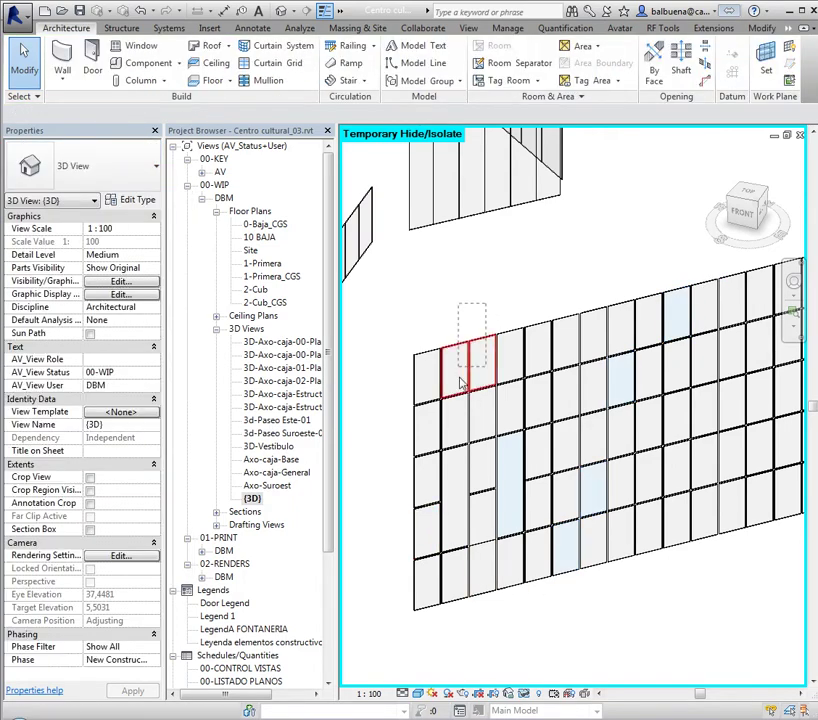
- Select more scattered panels and change them to System Panel: Solid
{"action": "left_click", "coordinate": [476, 372]}
{"action": "left_click", "coordinate": [603, 562], "text": "ctrl"}
{"action": "left_click", "coordinate": [717, 485], "text": "ctrl"}
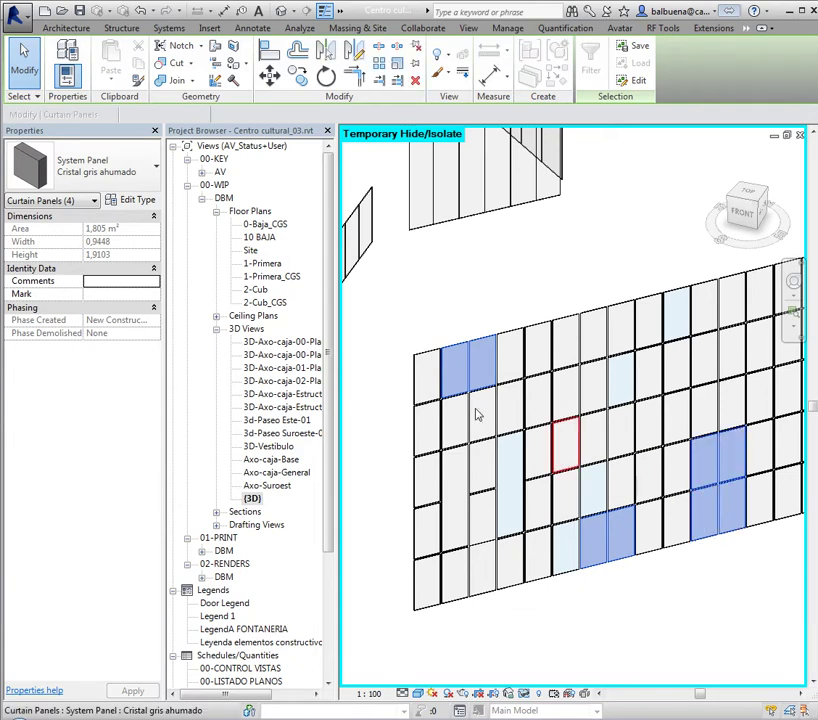
{"action": "left_click", "coordinate": [90, 175]}
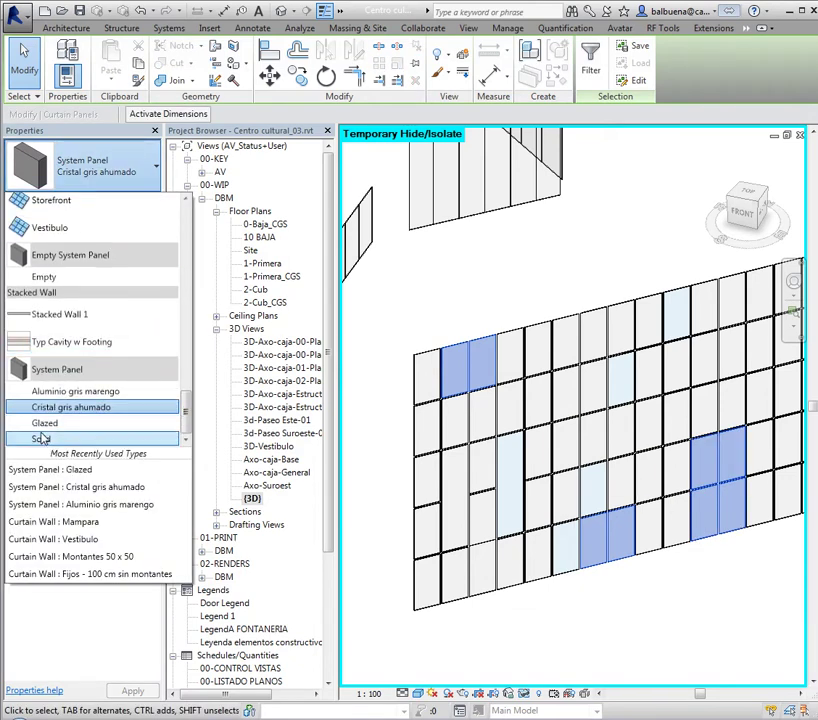
{"action": "left_click", "coordinate": [277, 550]}
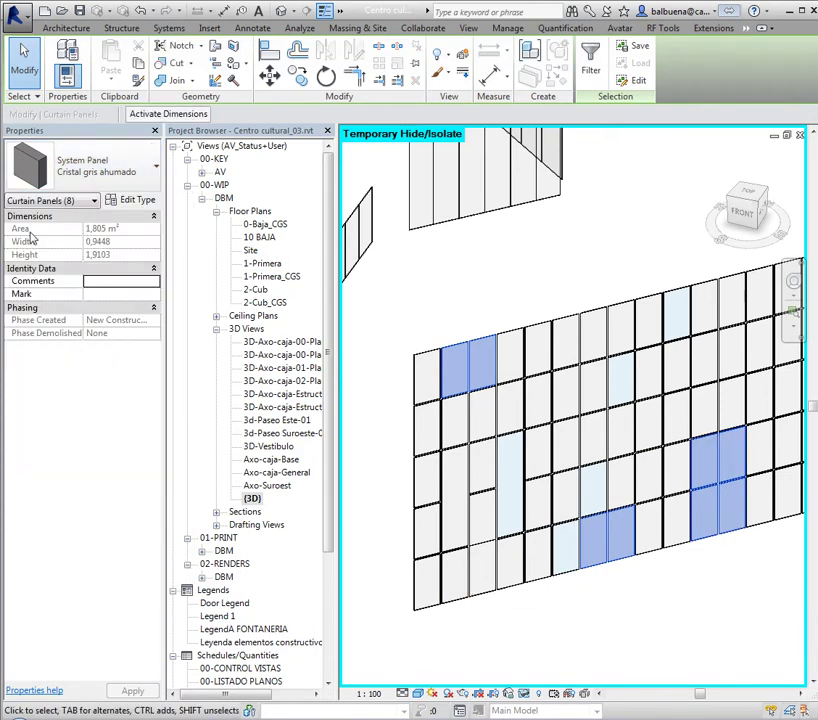
{"action": "left_click", "coordinate": [90, 170]}
{"action": "left_click", "coordinate": [55, 439]}
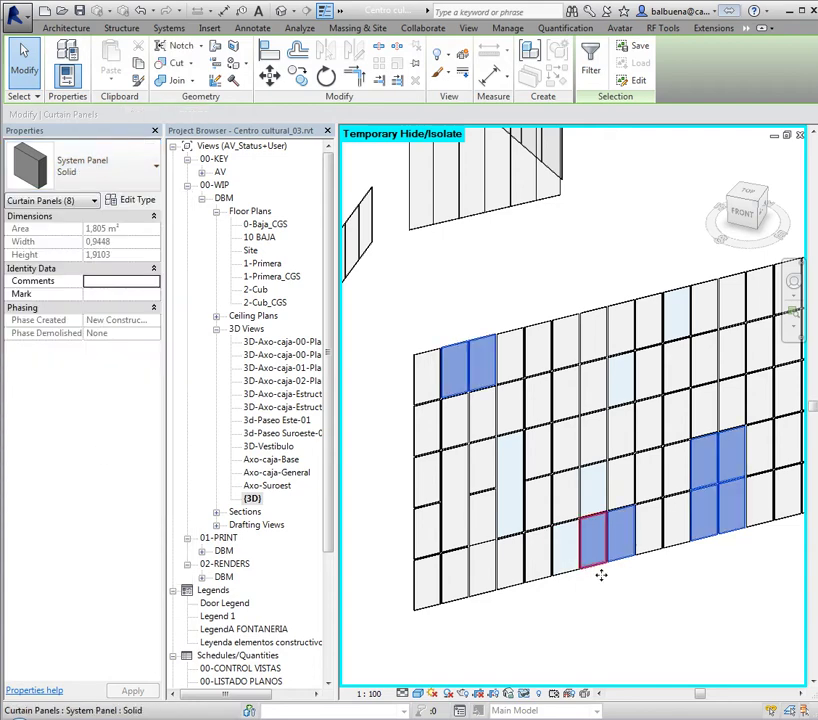
{"action": "left_click", "coordinate": [645, 595]}
{"action": "middle_click_drag", "start_coordinate": [700, 595], "coordinate": [637, 577]}
- Start Match Type (MA) using a dark solid panel as the source type
{"action": "scroll", "coordinate": [630, 643], "scroll_direction": "down", "scroll_amount": 2}
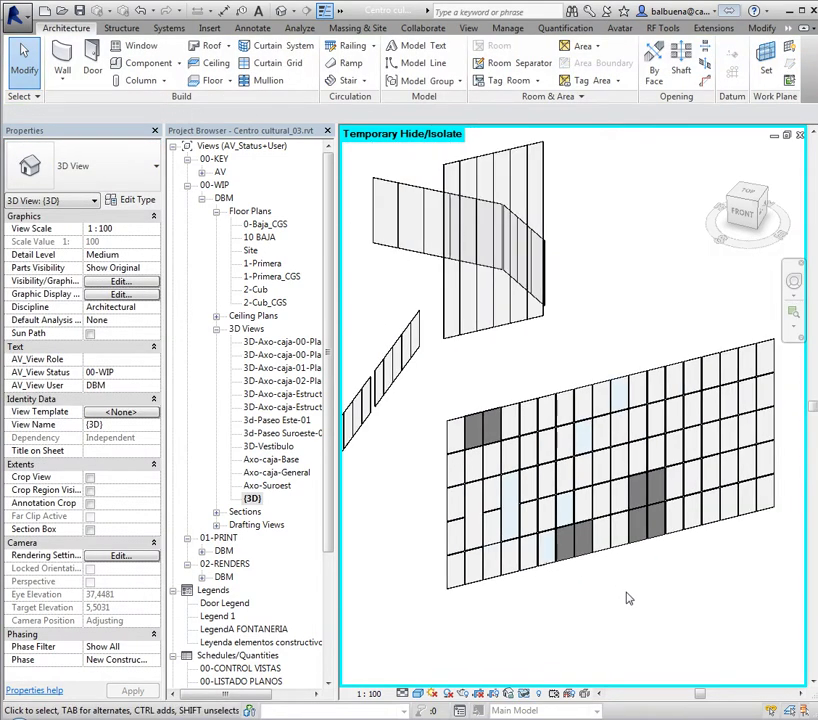
{"action": "middle_click_drag", "start_coordinate": [639, 643], "coordinate": [640, 595]}
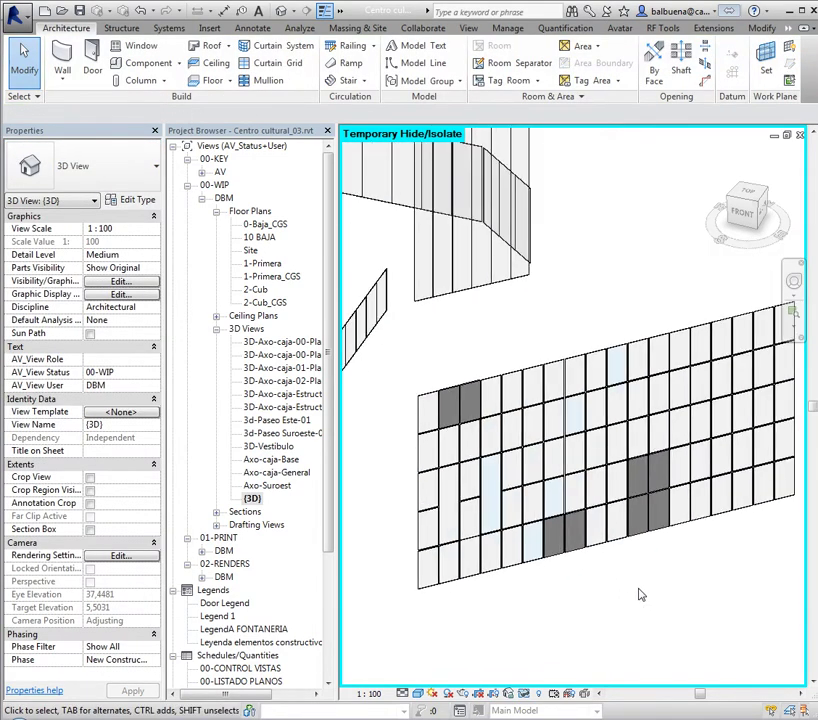
{"action": "key", "text": "m"}
{"action": "key", "text": "a"}
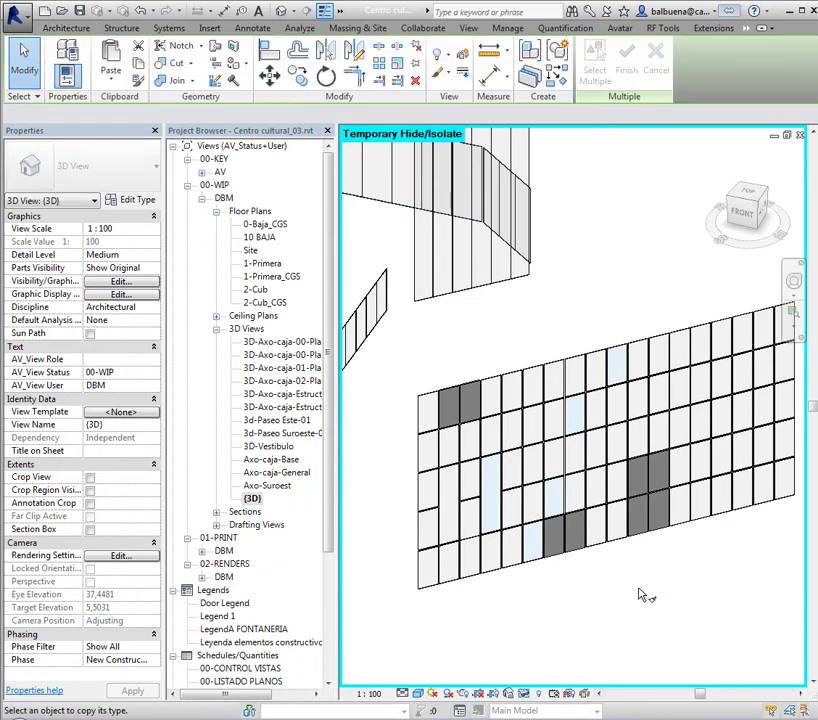
{"action": "left_click", "coordinate": [575, 545]}
- Convert eight more glazed panels across the wall to the solid type
{"action": "left_click", "coordinate": [595, 370]}
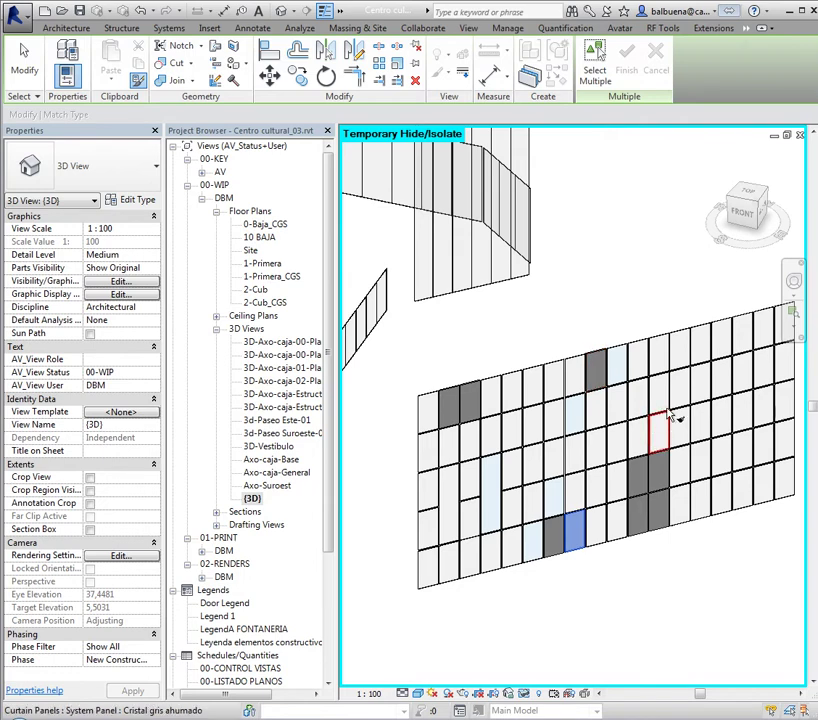
{"action": "left_click", "coordinate": [679, 385]}
{"action": "left_click", "coordinate": [724, 505]}
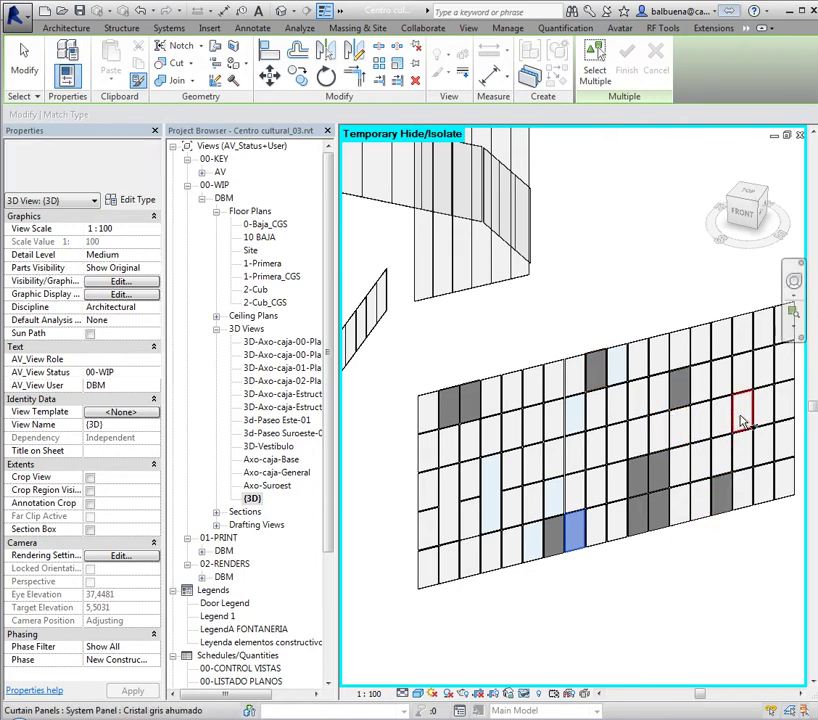
{"action": "left_click", "coordinate": [741, 420]}
{"action": "left_click", "coordinate": [765, 330]}
{"action": "left_click", "coordinate": [785, 438]}
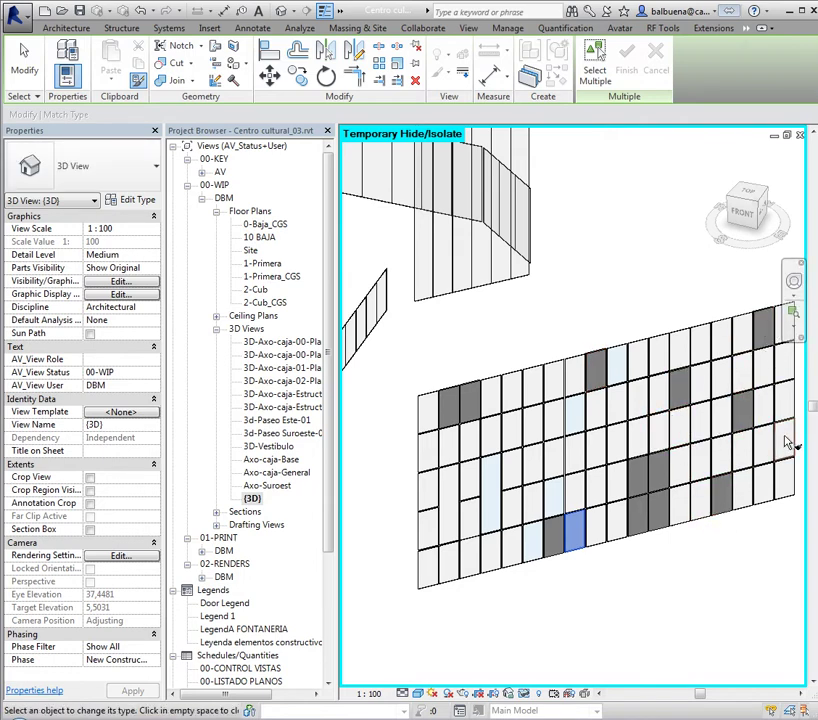
{"action": "left_click", "coordinate": [771, 508]}
{"action": "left_click", "coordinate": [665, 592]}
{"action": "key", "text": "Escape"}
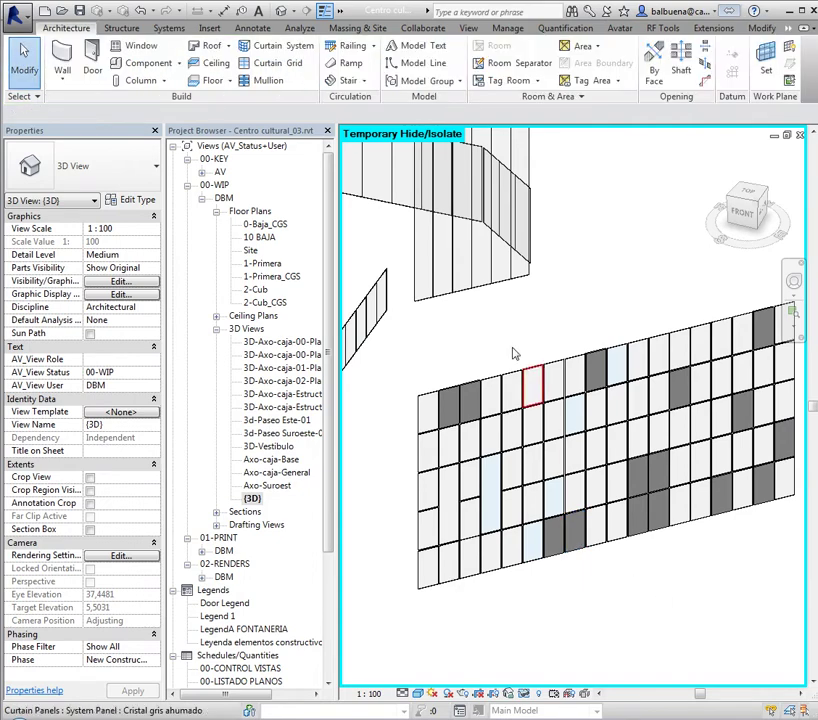
{"action": "scroll", "coordinate": [605, 313], "scroll_direction": "down", "scroll_amount": 1}
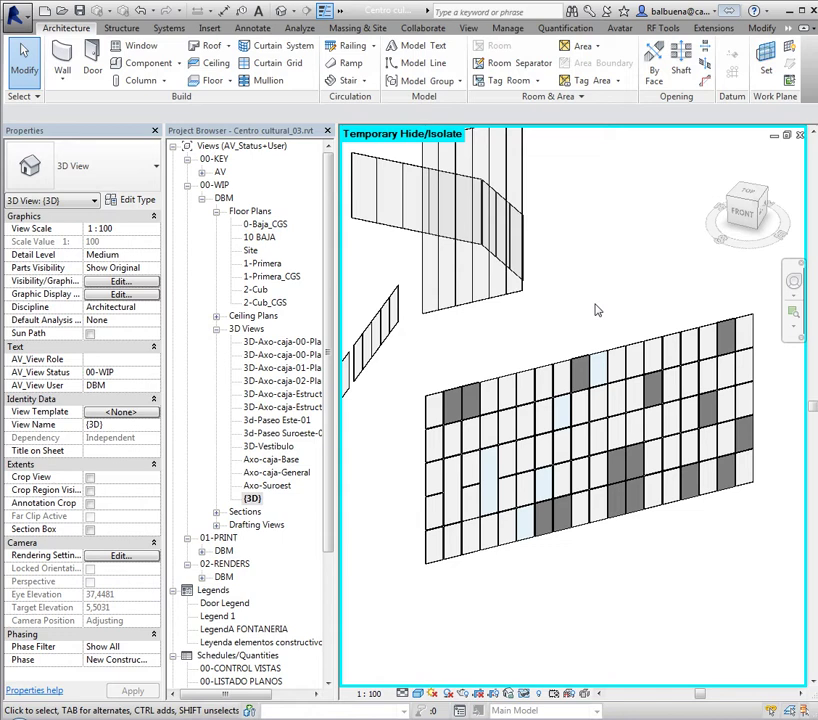
- Reset Temporary Hide/Isolate to bring back the rest of the building
{"action": "left_click", "coordinate": [537, 694]}
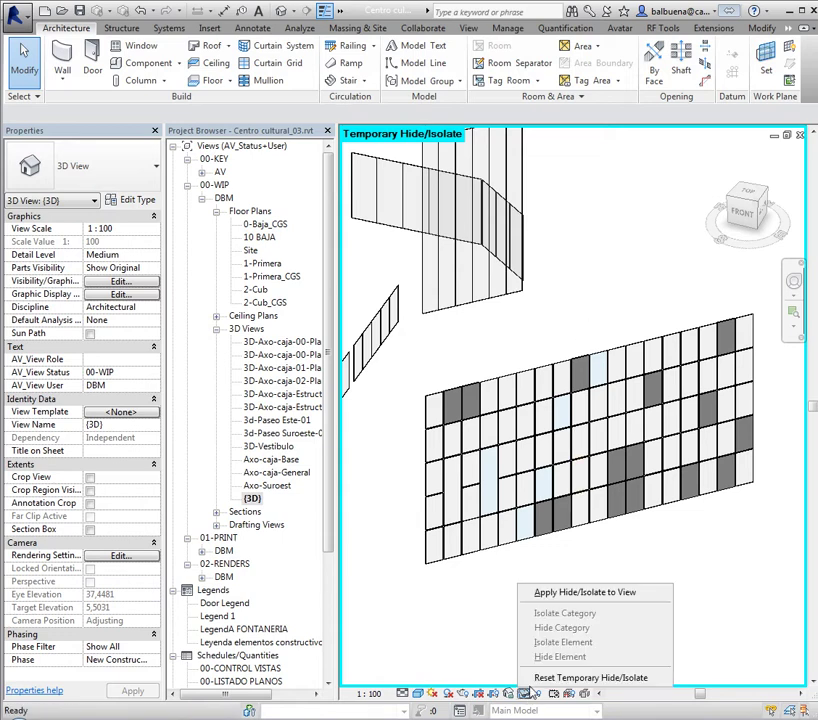
{"action": "left_click", "coordinate": [545, 678]}
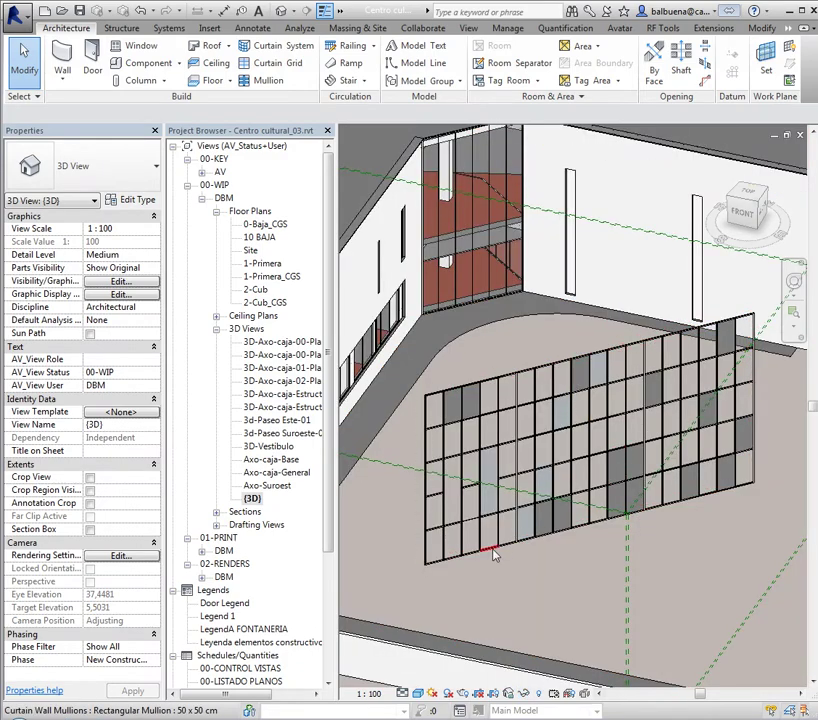
{"action": "left_click", "coordinate": [503, 552]}
- Orbit and zoom into a close-up of the patterned curtain wall facade
{"action": "mouse_move", "coordinate": [503, 552]}
{"action": "middle_mouse_down", "text": "shift"}
{"action": "mouse_move", "coordinate": [503, 568]}
{"action": "mouse_move", "coordinate": [508, 541]}
{"action": "middle_mouse_up", "text": "shift"}
{"action": "scroll", "coordinate": [508, 541], "scroll_direction": "up", "scroll_amount": 2}
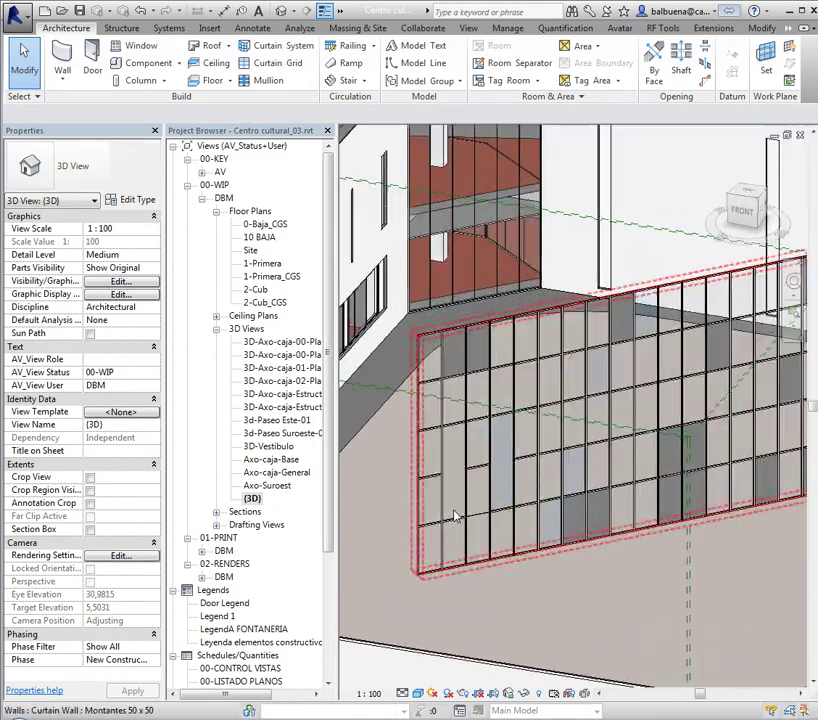
{"action": "scroll", "coordinate": [508, 543], "scroll_direction": "up", "scroll_amount": 2}
{"action": "scroll", "coordinate": [508, 543], "scroll_direction": "down", "scroll_amount": 1}
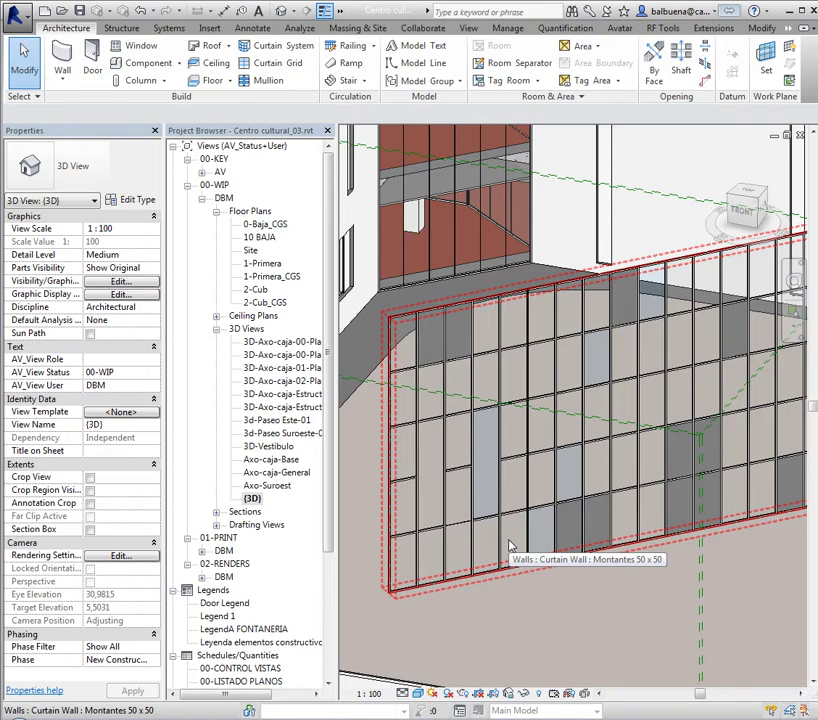
{"action": "scroll", "coordinate": [522, 613], "scroll_direction": "up", "scroll_amount": 1}
{"action": "scroll", "coordinate": [522, 613], "scroll_direction": "up", "scroll_amount": 2}
{"action": "scroll", "coordinate": [522, 613], "scroll_direction": "up", "scroll_amount": 1}
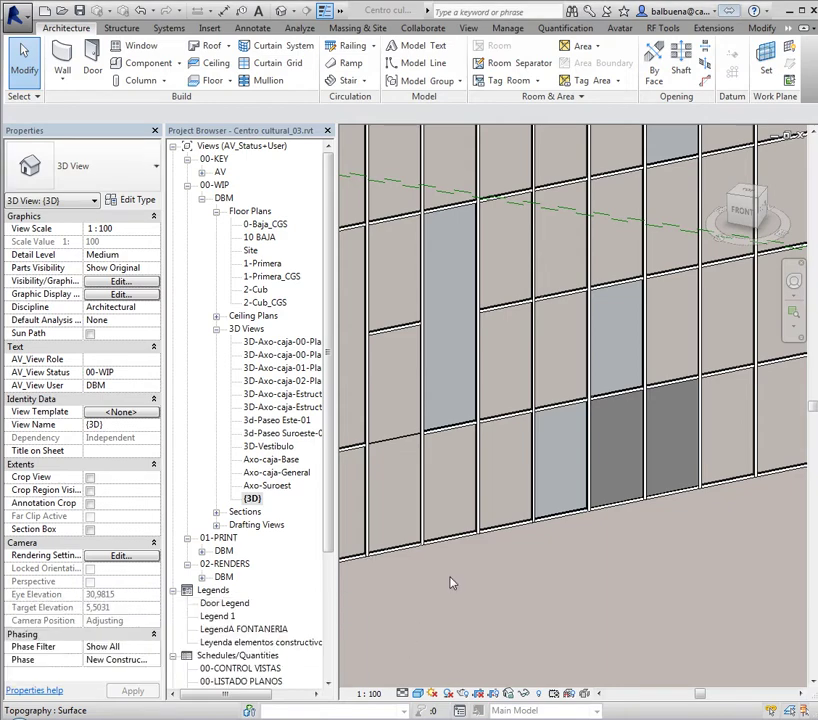
{"action": "left_click", "coordinate": [458, 579]}
{"action": "scroll", "coordinate": [462, 577], "scroll_direction": "down", "scroll_amount": 3}
{"action": "key", "text": "Escape"}
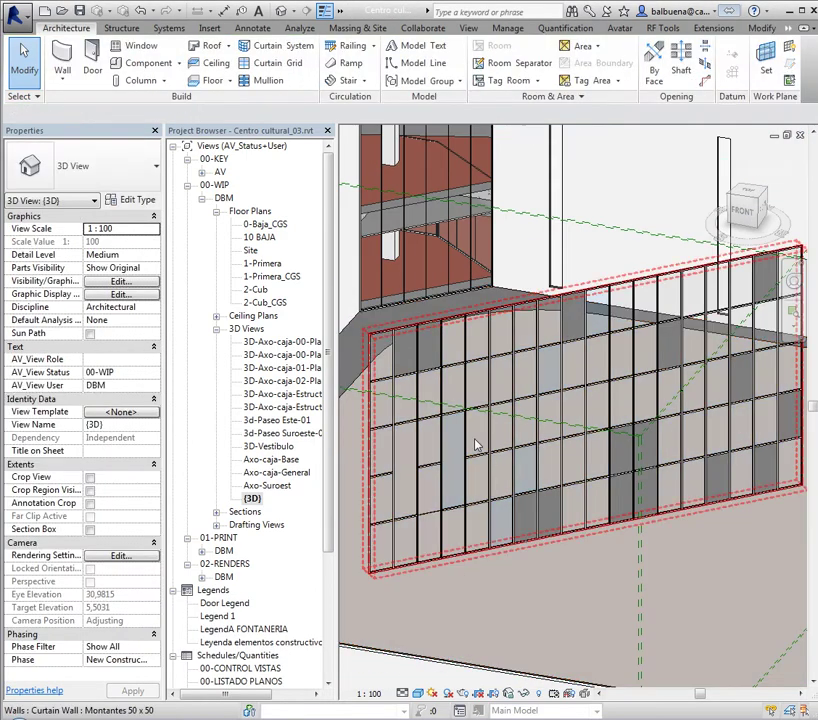
{"action": "scroll", "coordinate": [476, 446], "scroll_direction": "up", "scroll_amount": 2}
{"action": "scroll", "coordinate": [476, 446], "scroll_direction": "up", "scroll_amount": 1}
{"action": "scroll", "coordinate": [476, 446], "scroll_direction": "down", "scroll_amount": 1}
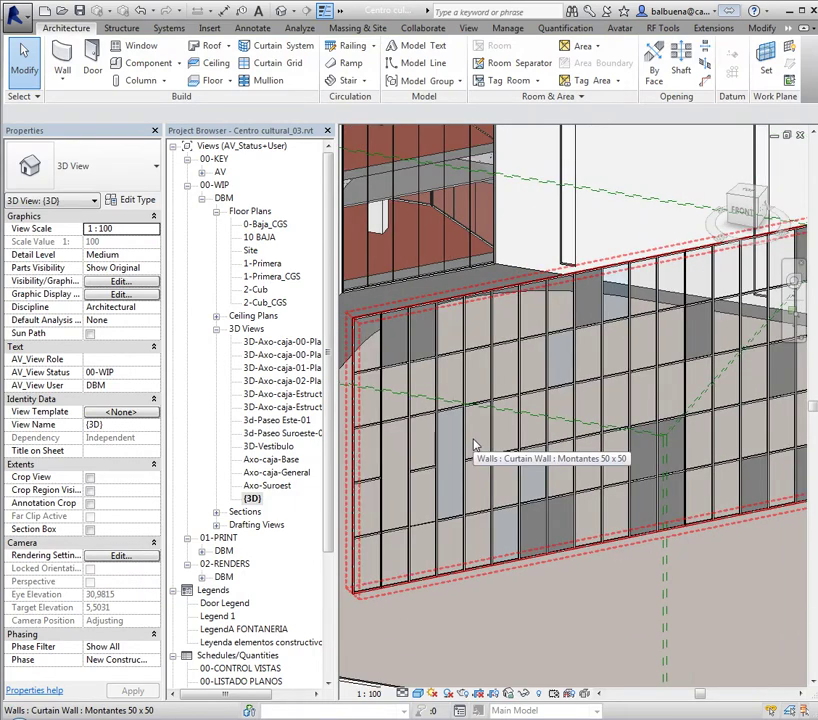
{"action": "scroll", "coordinate": [490, 330], "scroll_direction": "up", "scroll_amount": 1}
{"action": "scroll", "coordinate": [489, 326], "scroll_direction": "up", "scroll_amount": 1}
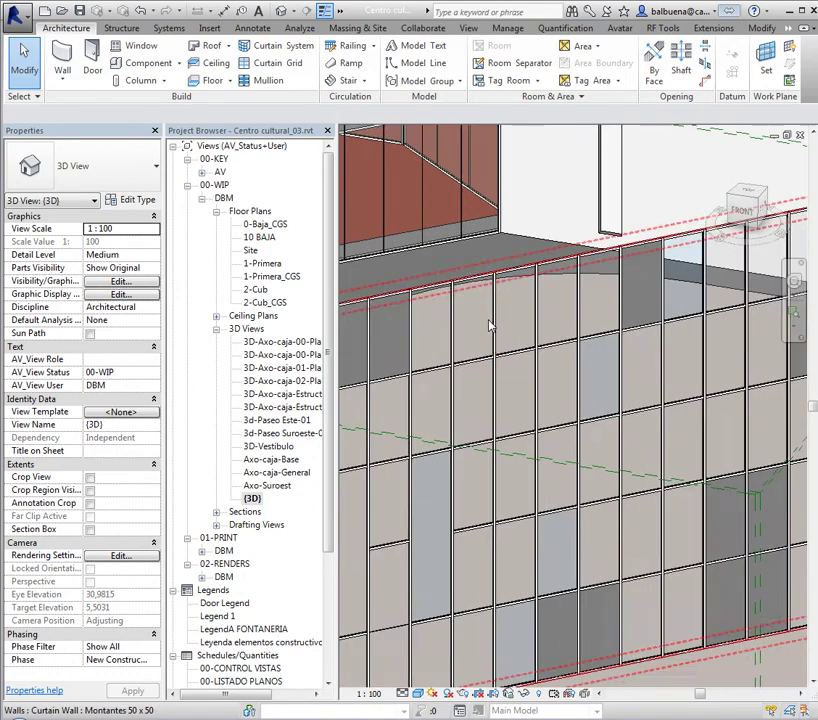
{"action": "scroll", "coordinate": [490, 325], "scroll_direction": "up", "scroll_amount": 1}
{"action": "left_click", "coordinate": [497, 312]}
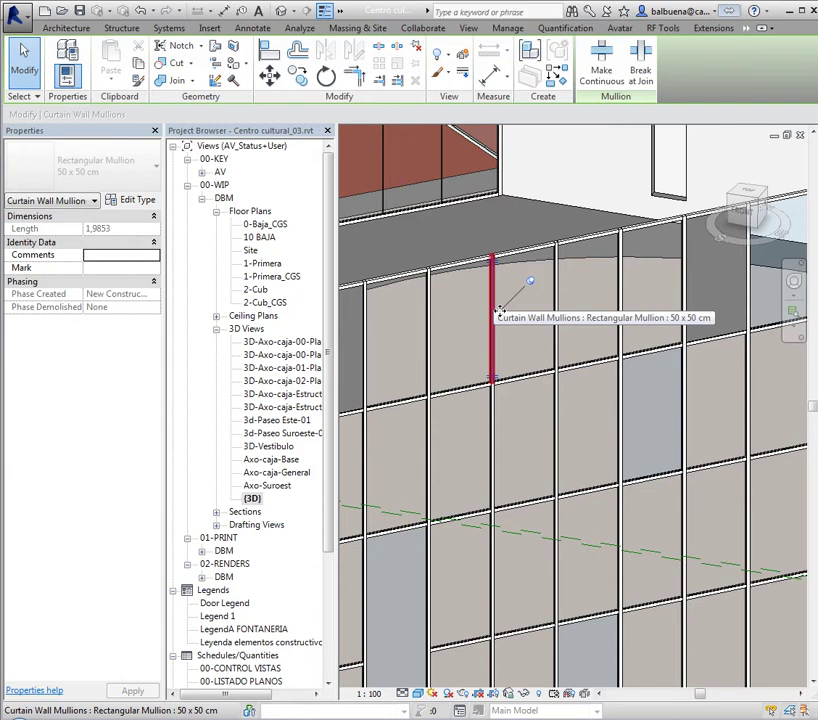
{"action": "left_click", "coordinate": [522, 329]}
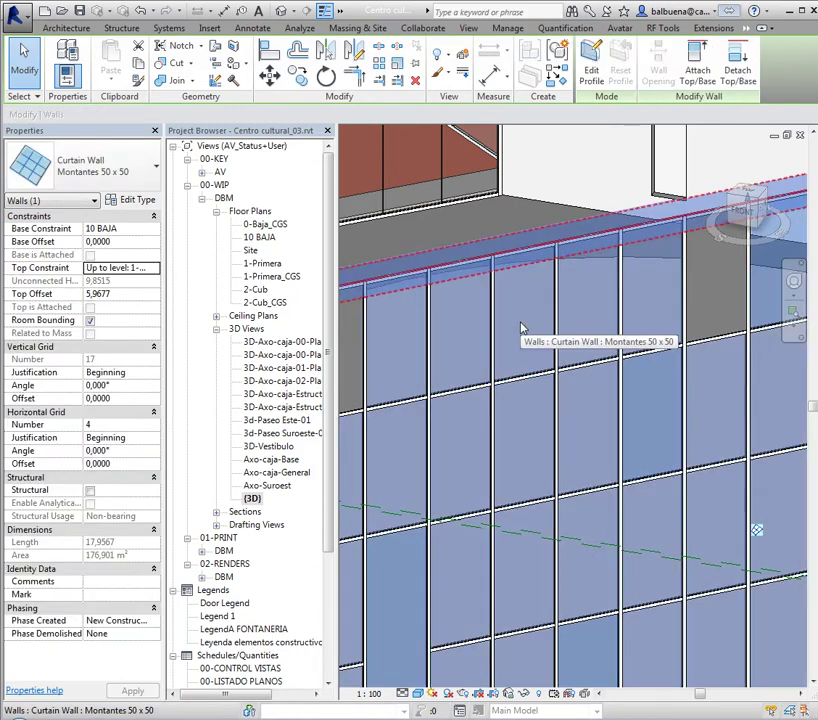
{"action": "key", "text": "Escape"}
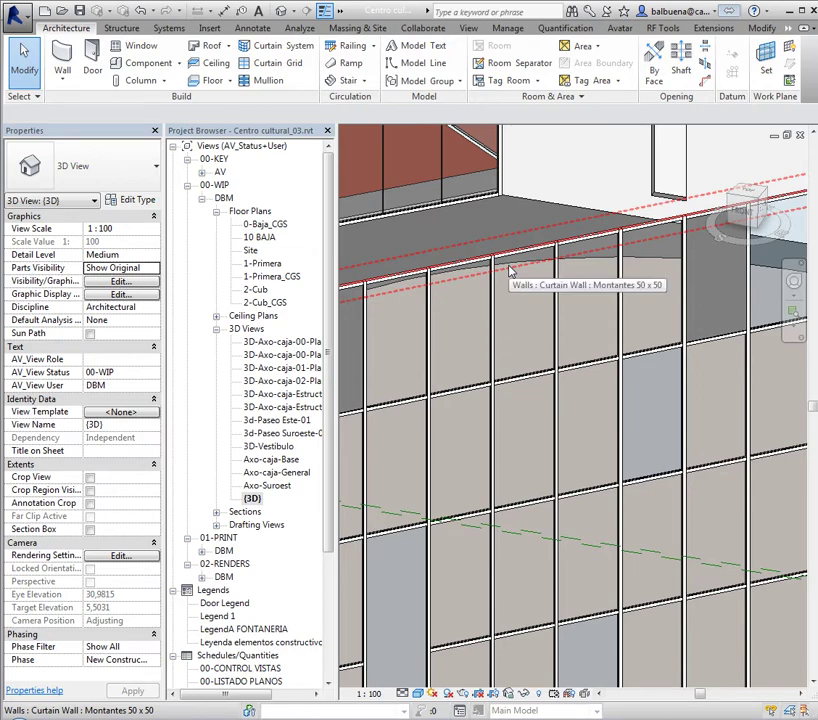
{"action": "scroll", "coordinate": [495, 340], "scroll_direction": "down", "scroll_amount": 2}
{"action": "scroll", "coordinate": [485, 378], "scroll_direction": "down", "scroll_amount": 2}
{"action": "scroll", "coordinate": [485, 378], "scroll_direction": "down", "scroll_amount": 2}
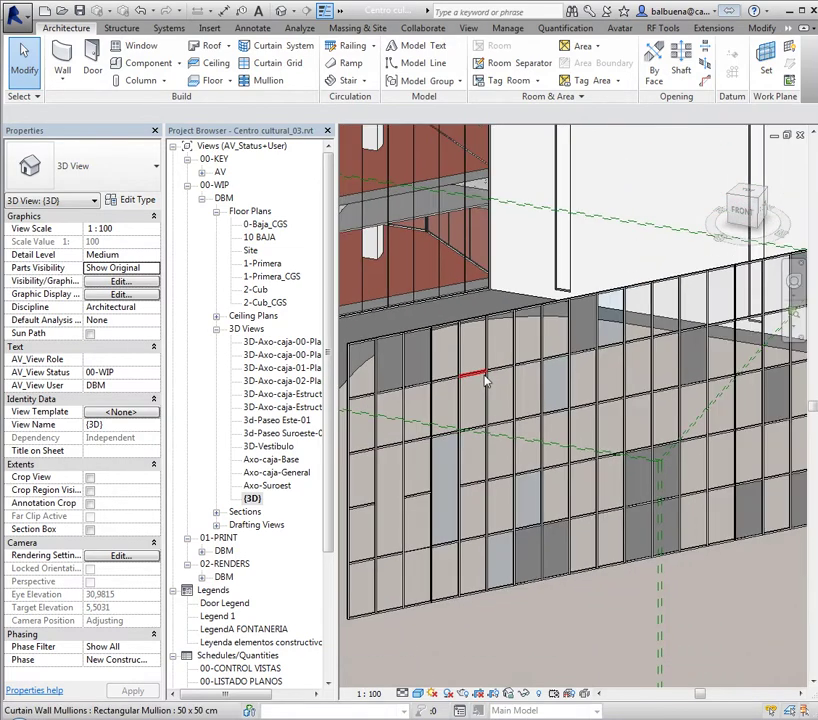
{"action": "scroll", "coordinate": [485, 378], "scroll_direction": "down", "scroll_amount": 1}
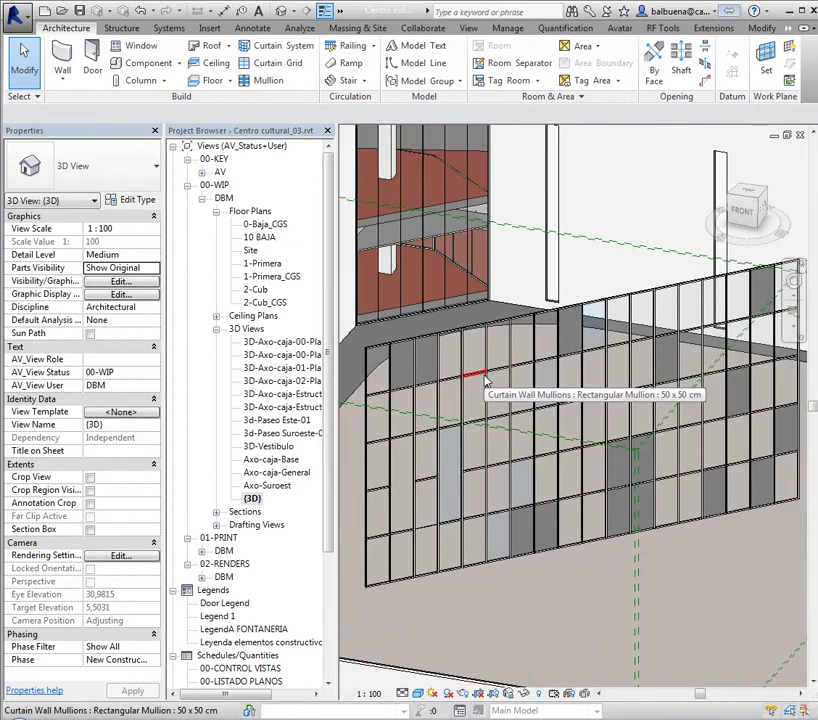